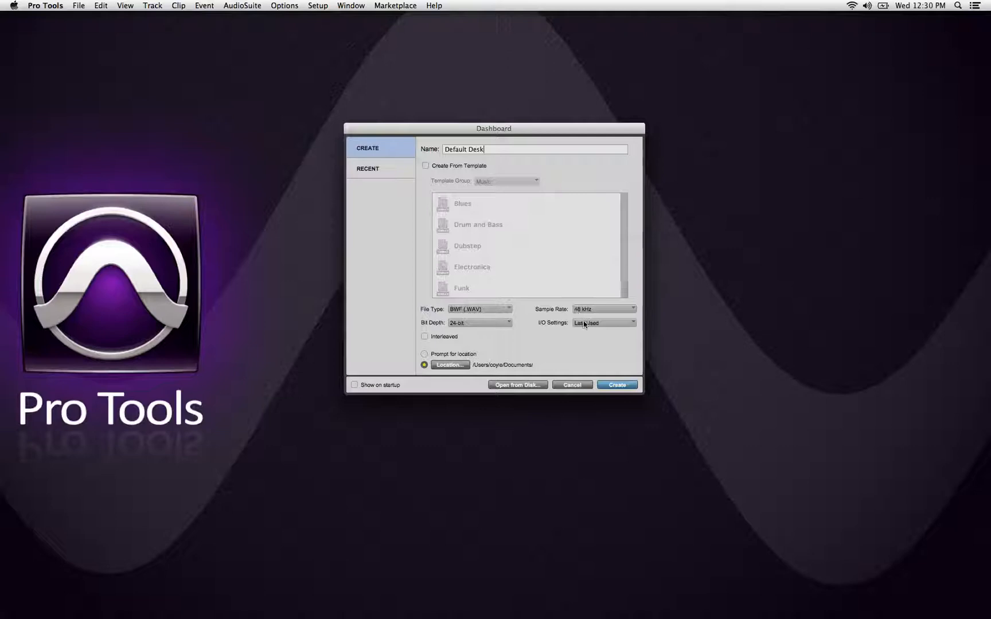
Enable interleaved audio files, set the Desktop as storage location and create the Default Desk session
left_click(425, 337)
left_click(450, 365)
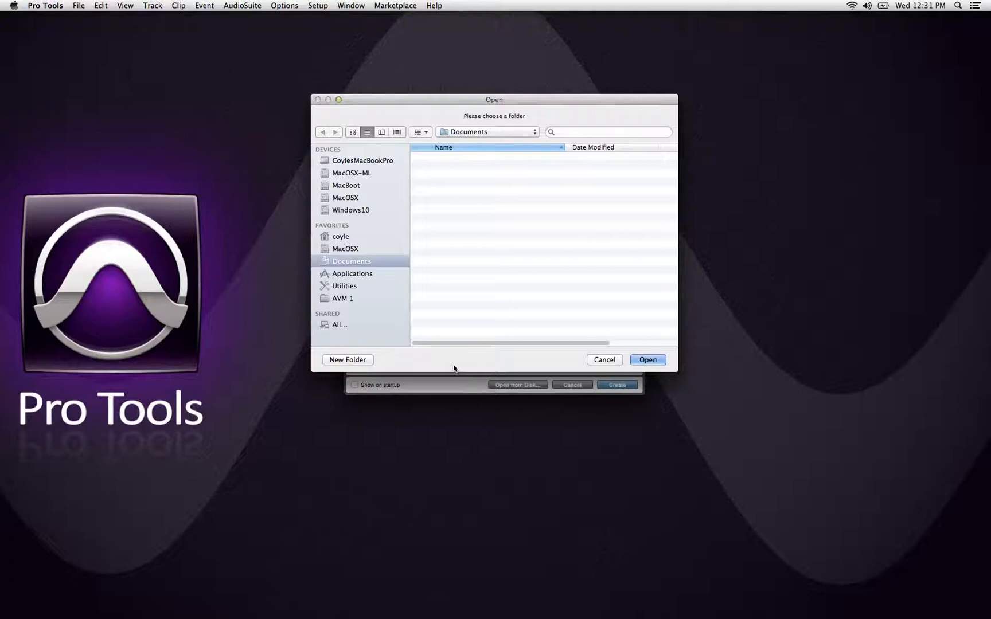
left_click(653, 360)
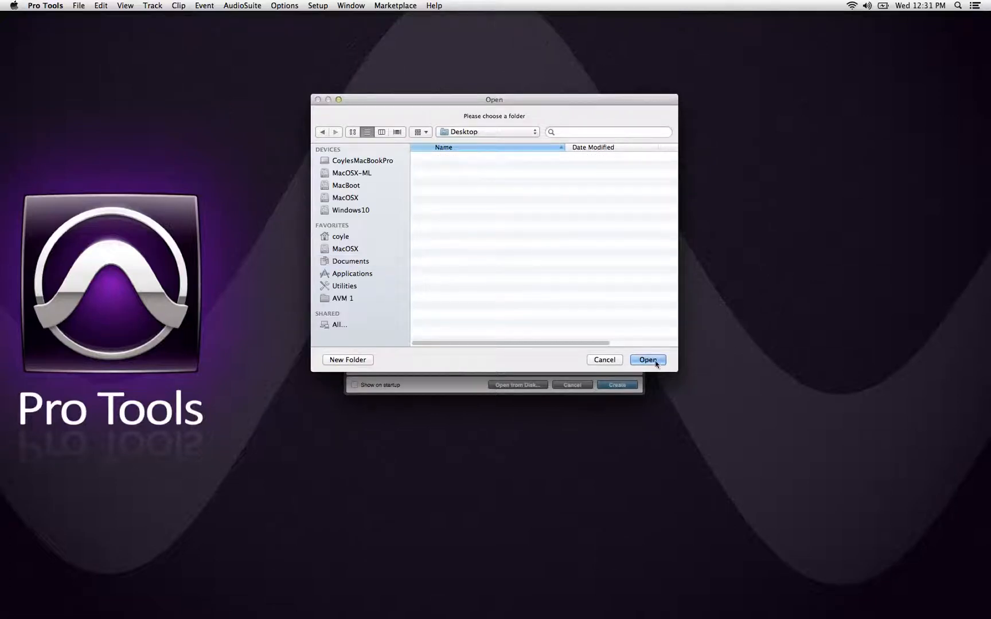
left_click(622, 385)
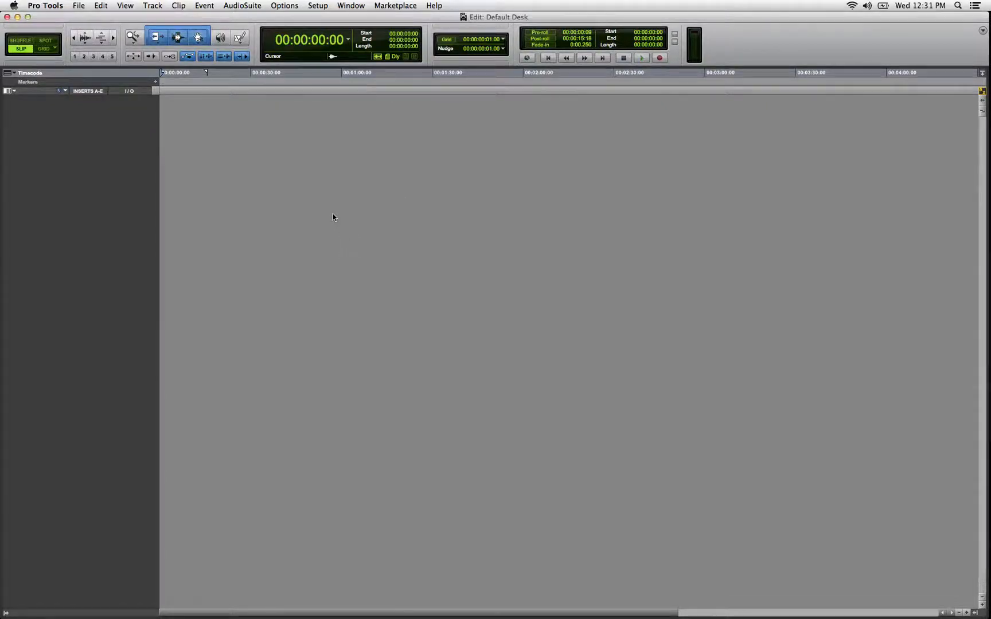
Open the session's I/O Setup and delete all the default input paths
left_click(318, 5)
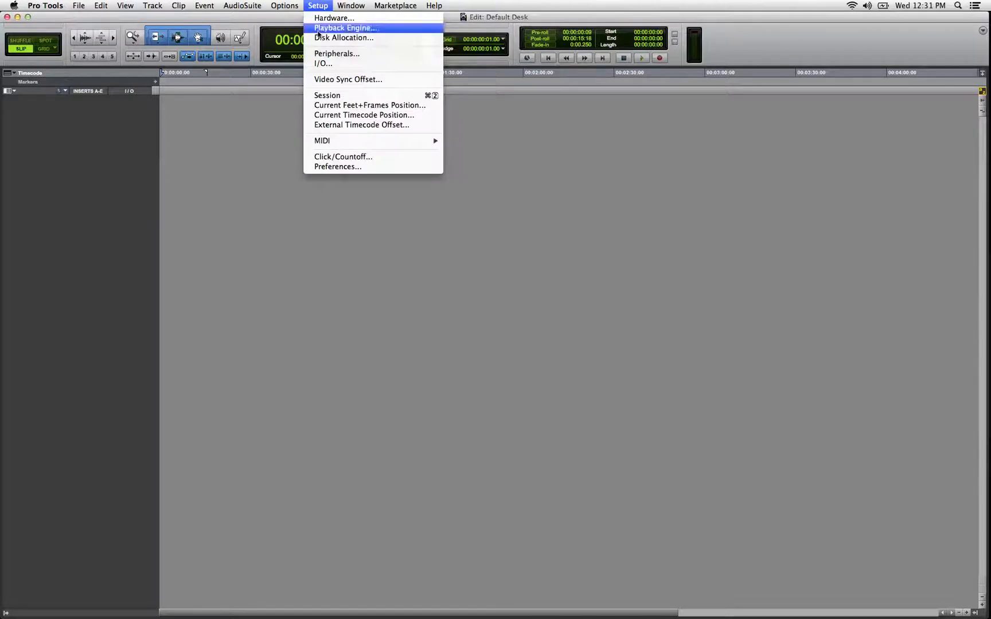
left_click(328, 64)
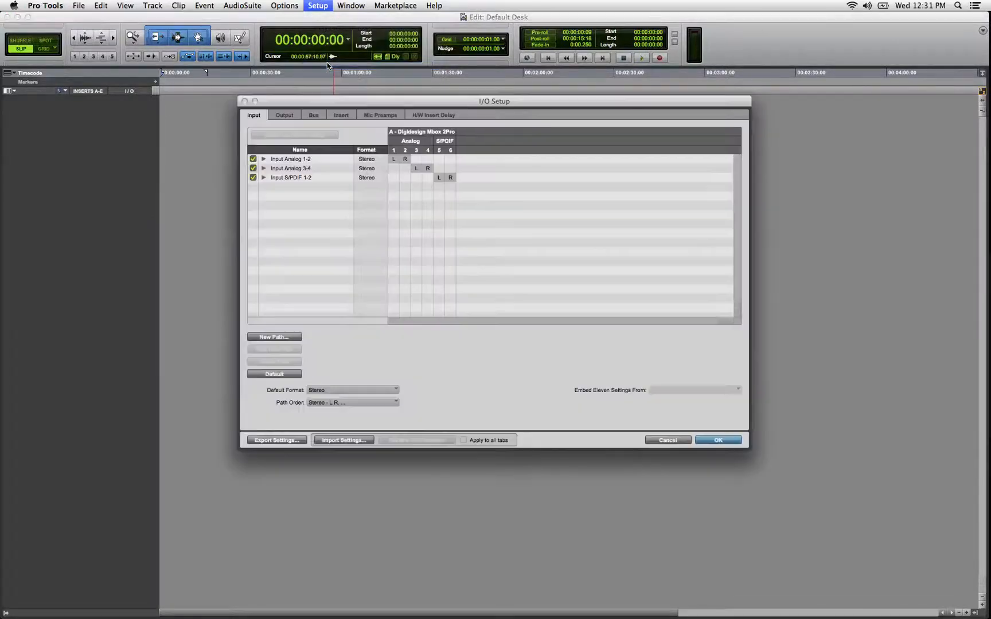
left_click(287, 117)
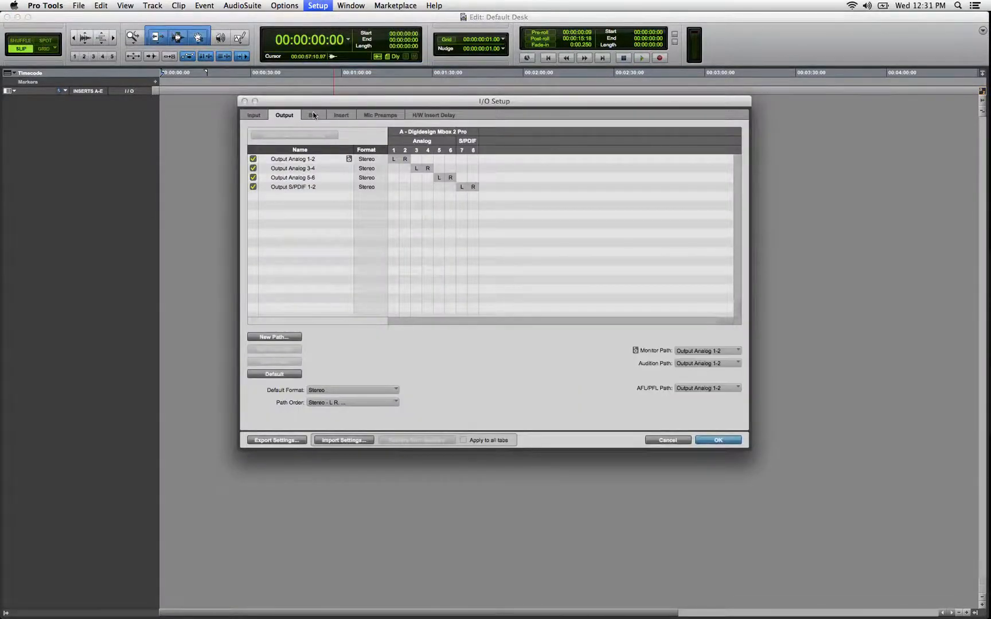
left_click(315, 115)
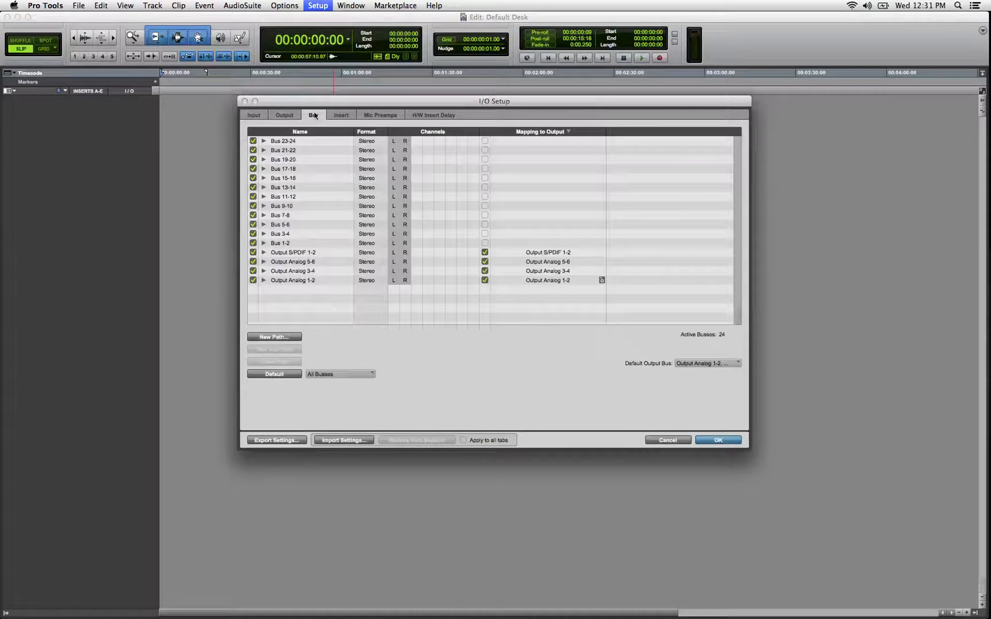
left_click(254, 115)
left_click(282, 161)
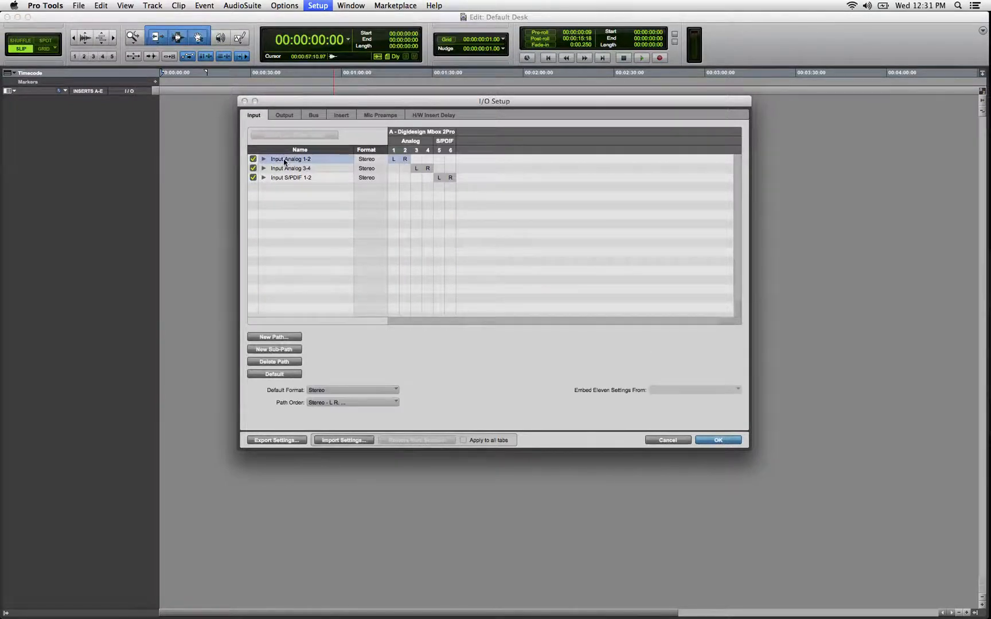
left_click(288, 178, "shift")
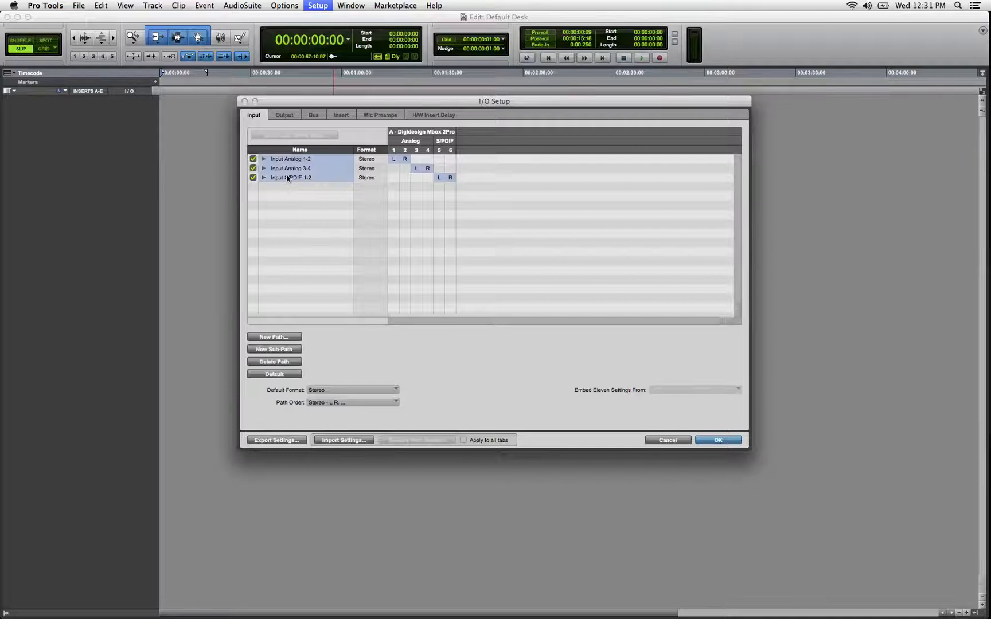
key("Delete")
Delete all the default analog and S/PDIF output paths in the I/O Setup
left_click(287, 117)
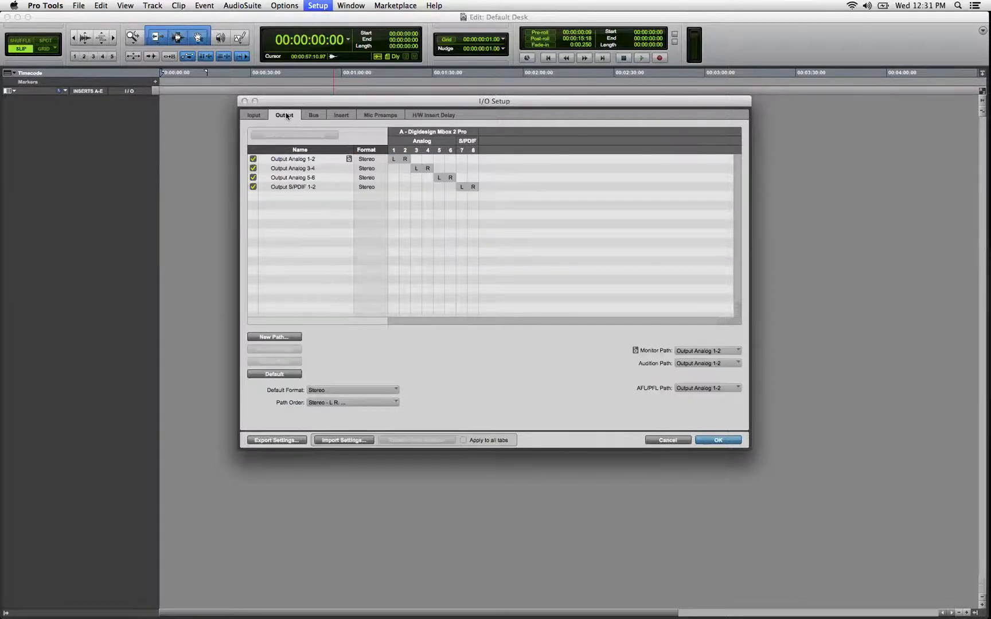
left_click(282, 160)
left_click(284, 187, "shift")
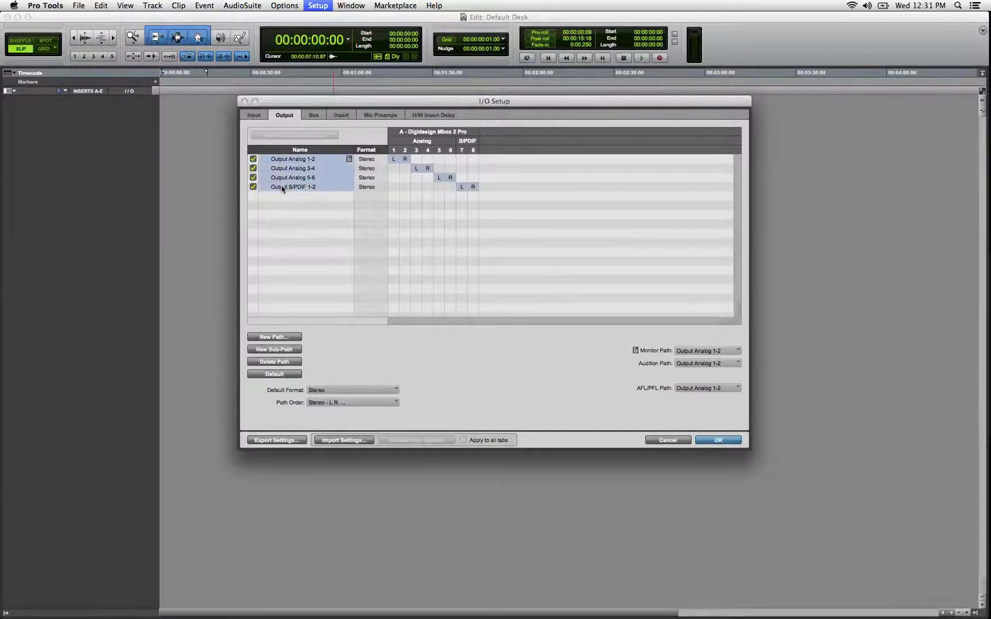
key("Delete")
Delete all the default stereo buses, from Bus 1-2 through Bus 23-24
left_click(314, 116)
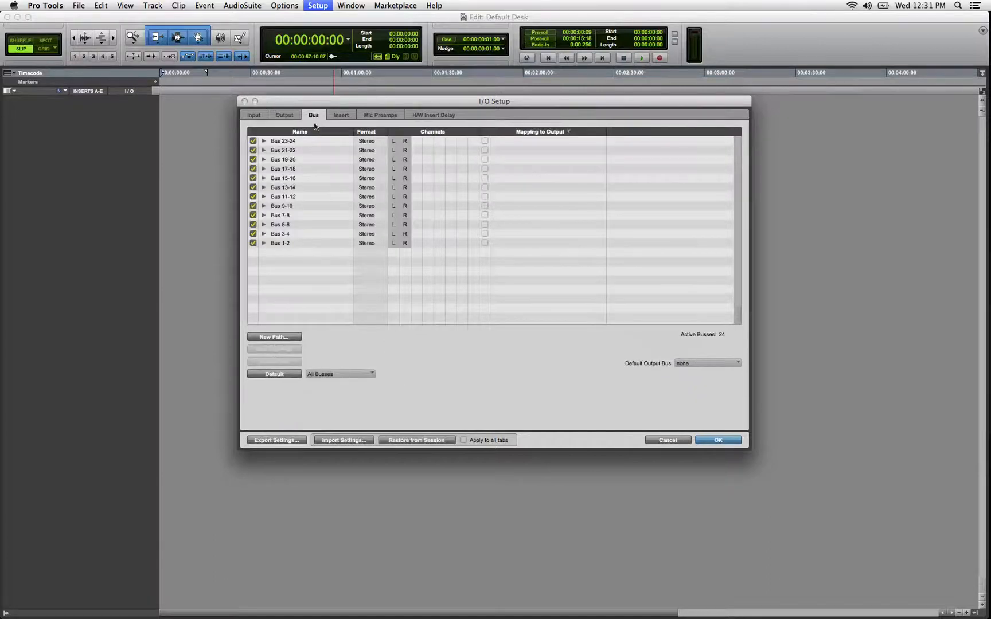
left_click(304, 142)
left_click(279, 243, "shift")
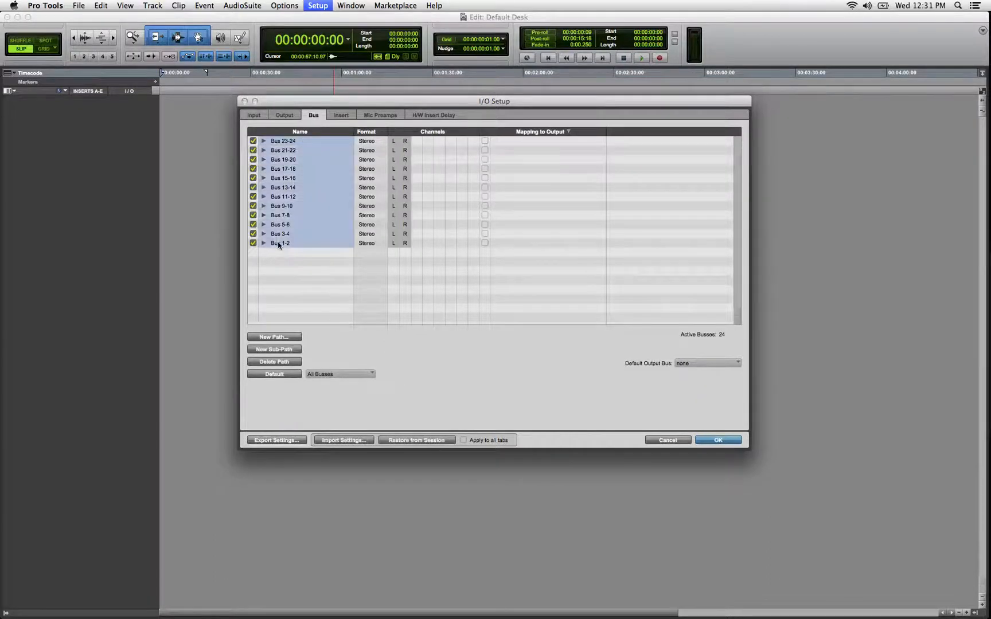
key("Delete")
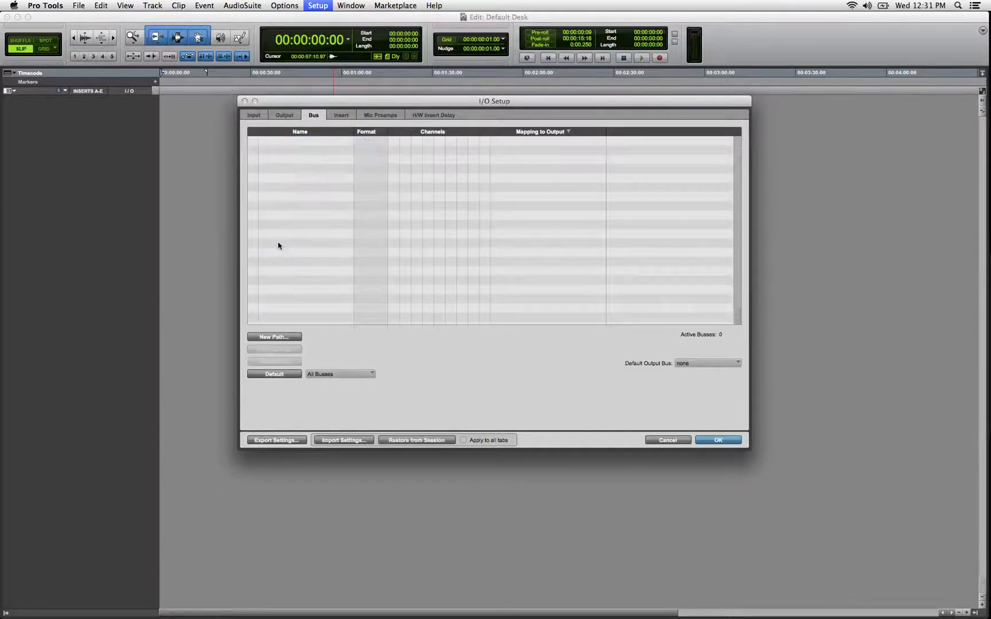
Check the input, output and bus path lists for any remaining paths
left_click(284, 116)
left_click(251, 117)
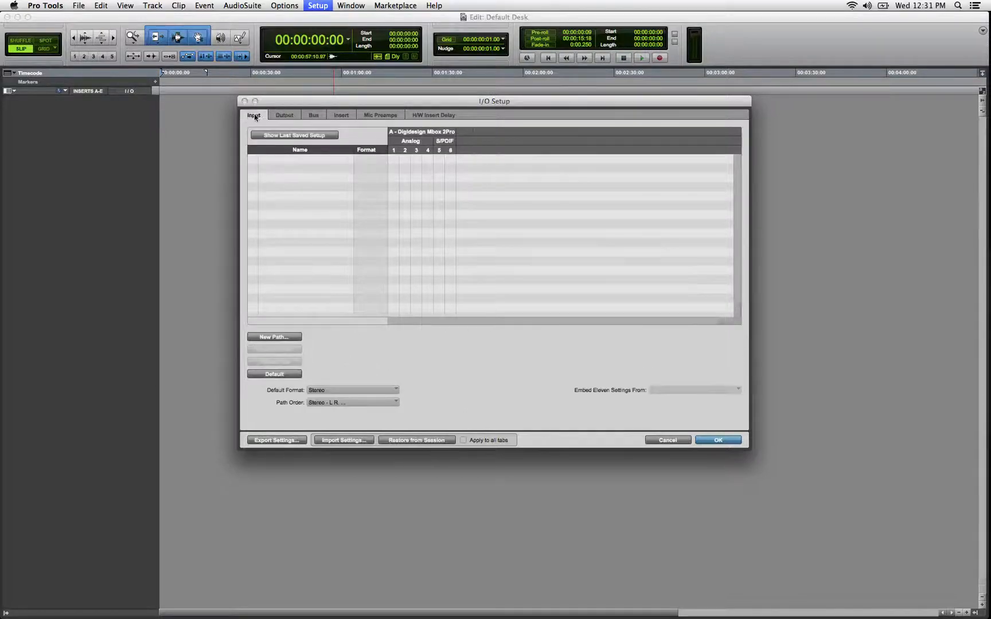
left_click(285, 117)
left_click(316, 117)
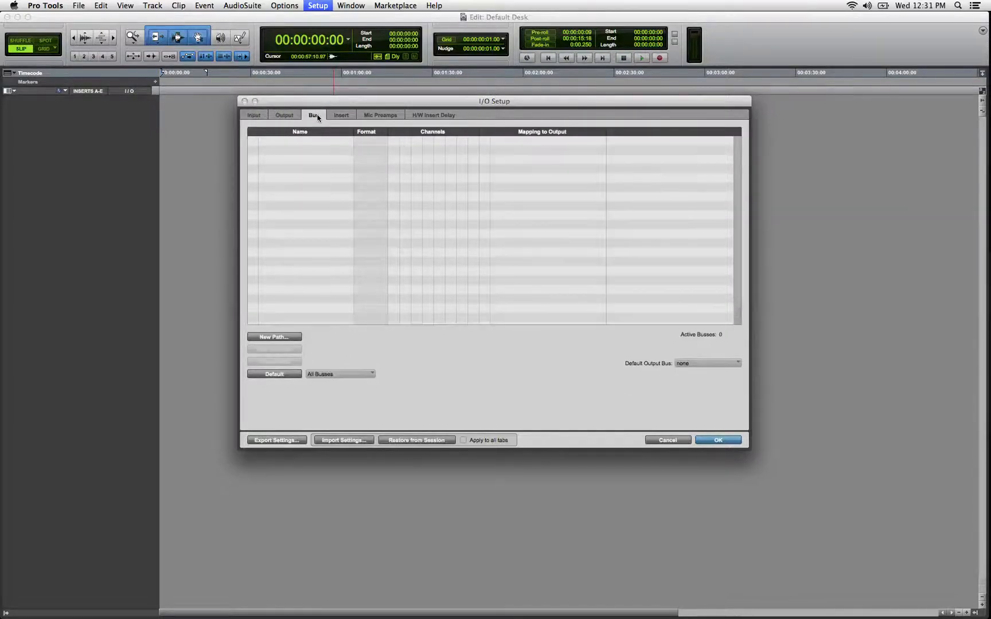
left_click(284, 115)
left_click(255, 117)
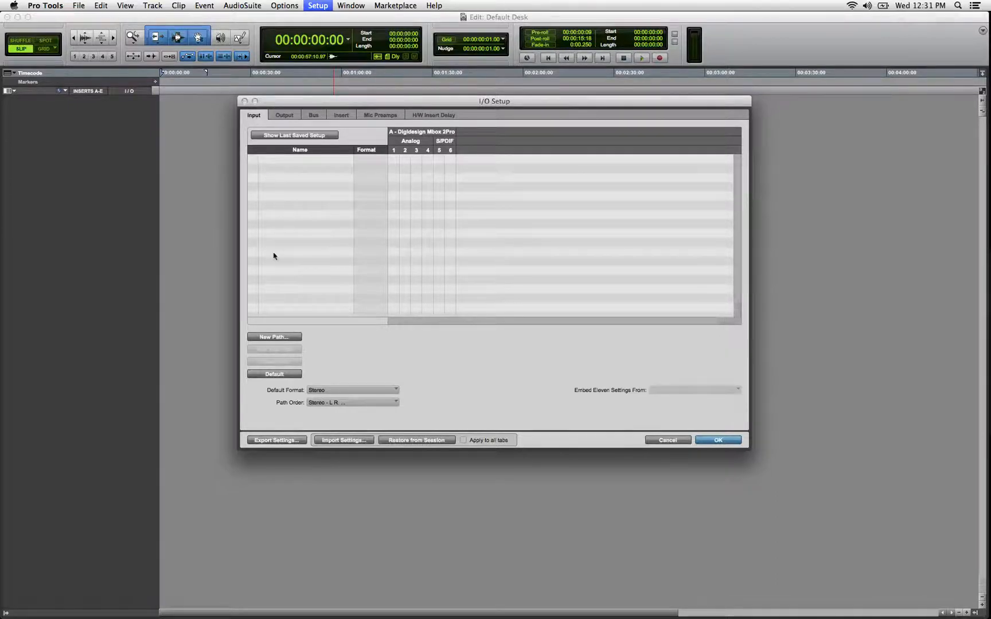
Create a stereo input path named MIC INPUT without default channel assignments and map it to analog inputs 1 and 2
left_click(267, 339)
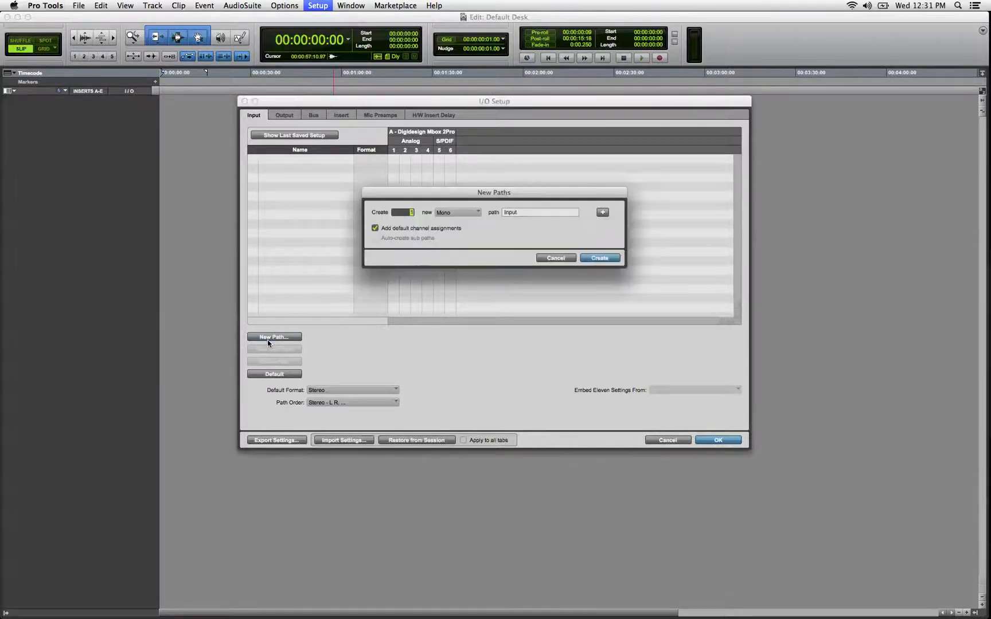
left_click(450, 212)
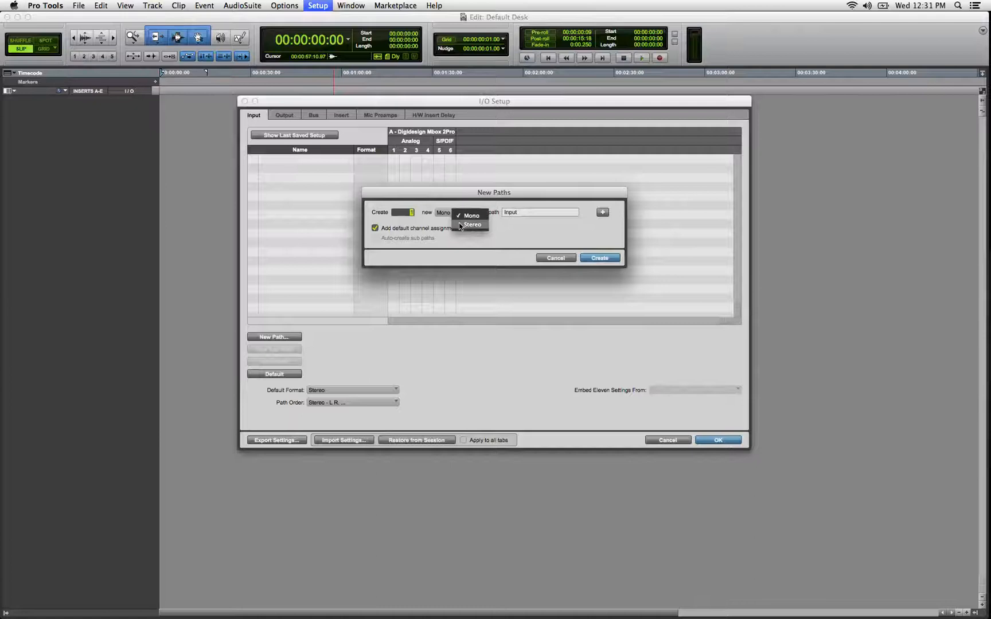
left_click(459, 223)
left_click(519, 212)
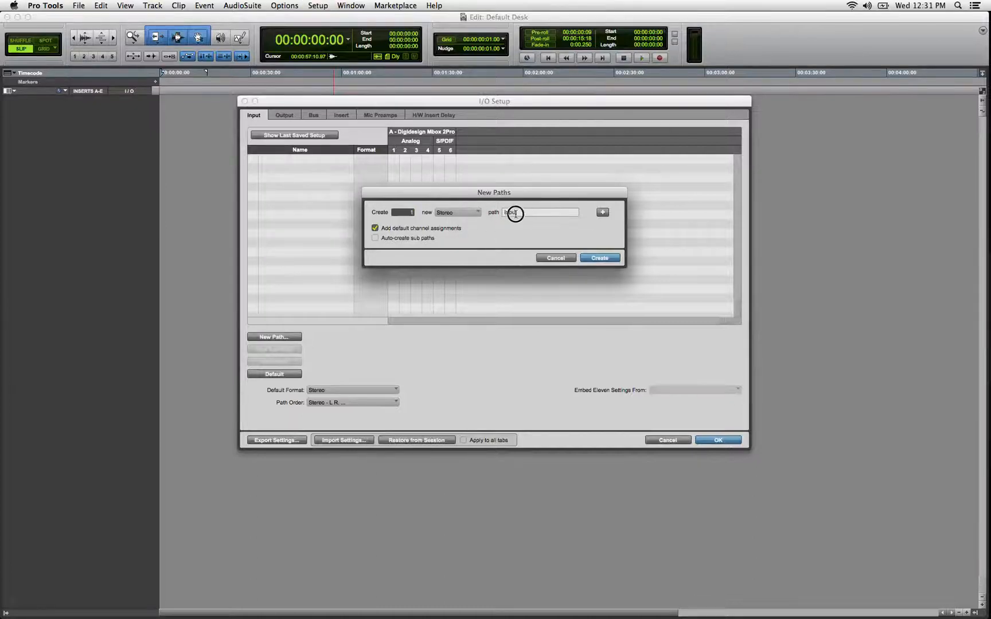
type("MIC IN")
left_click(375, 228)
left_click(599, 258)
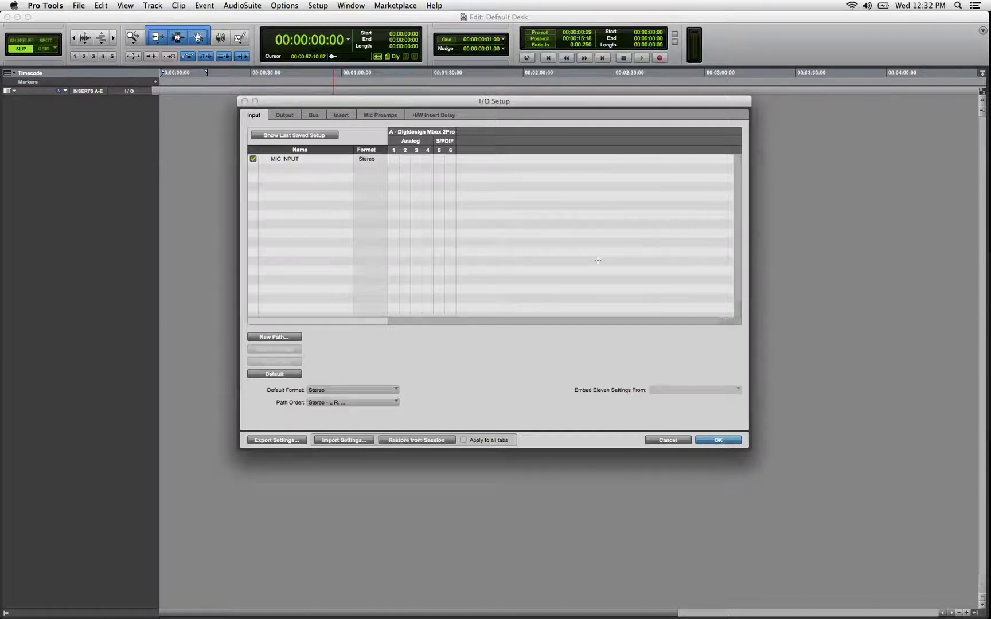
left_click(281, 161)
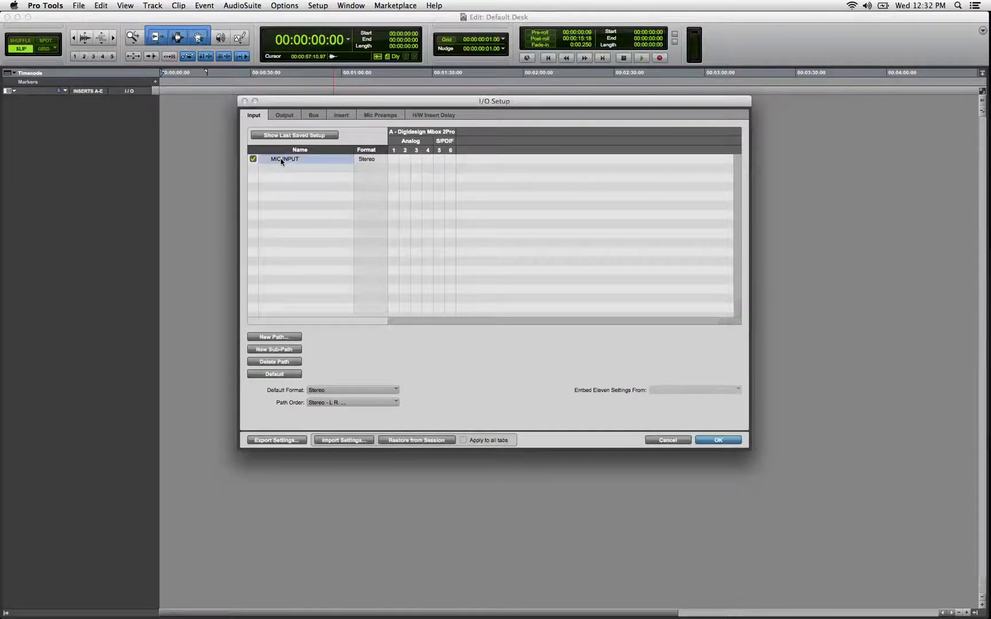
left_click(394, 160)
Create two mono sub-paths, Mic 1 and Mic 2, under MIC INPUT with default channel assignments and expand the path
left_click(274, 350)
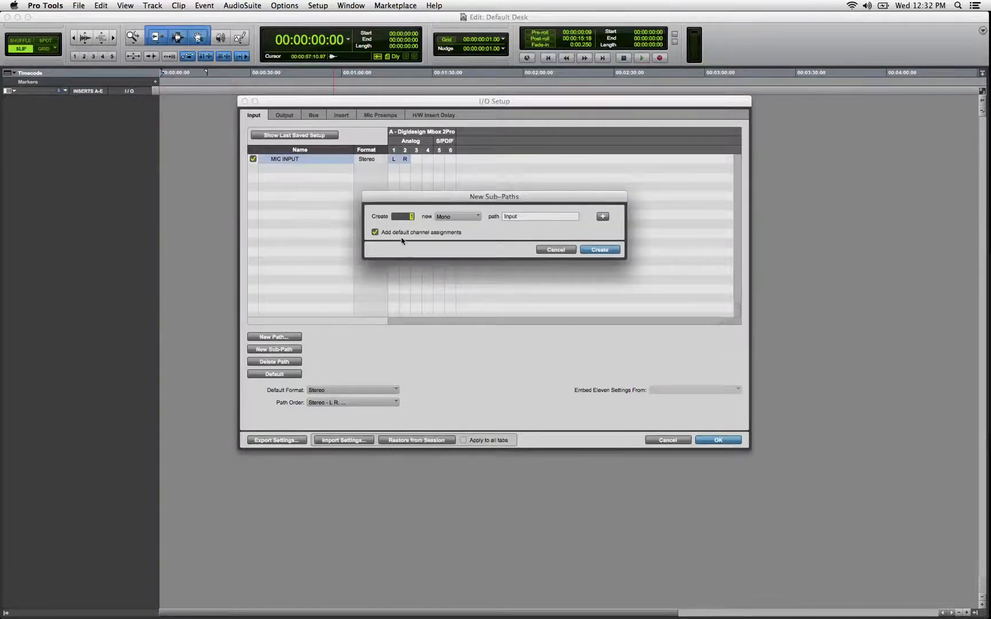
double_click(510, 216)
type("Mic 1")
left_click(603, 216)
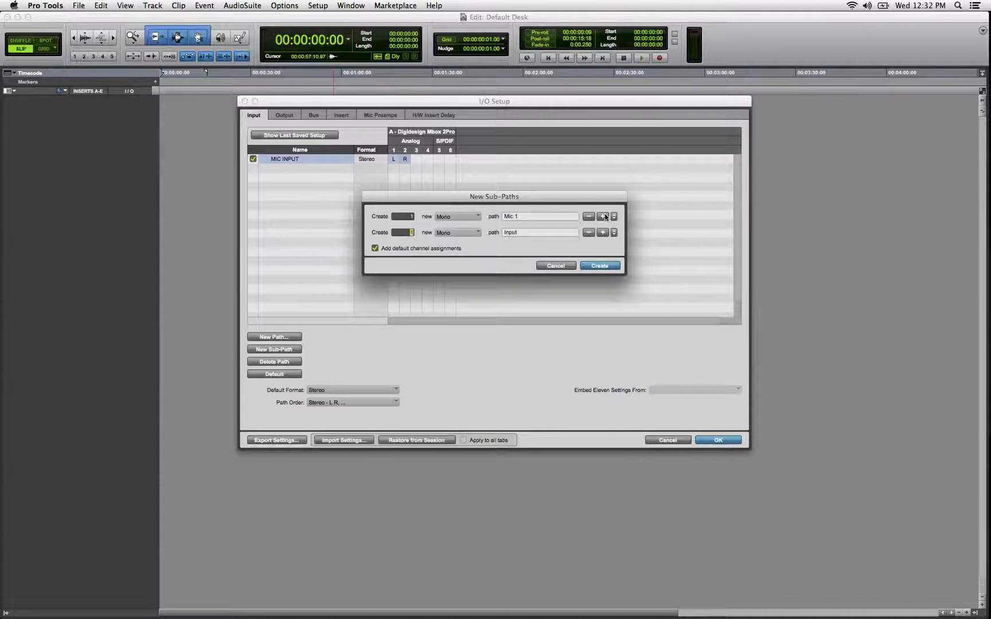
double_click(524, 233)
type("Mic 2")
left_click(590, 266)
left_click(265, 159)
left_click(265, 160)
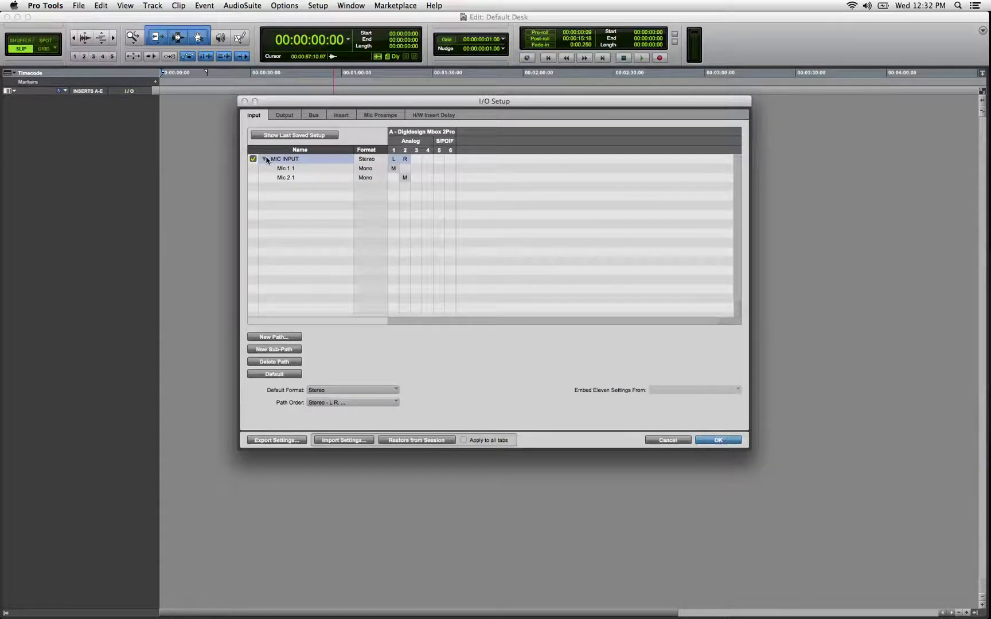
Remove the extra number from both sub-path names so they read Mic 1 and Mic 2
left_click(285, 170)
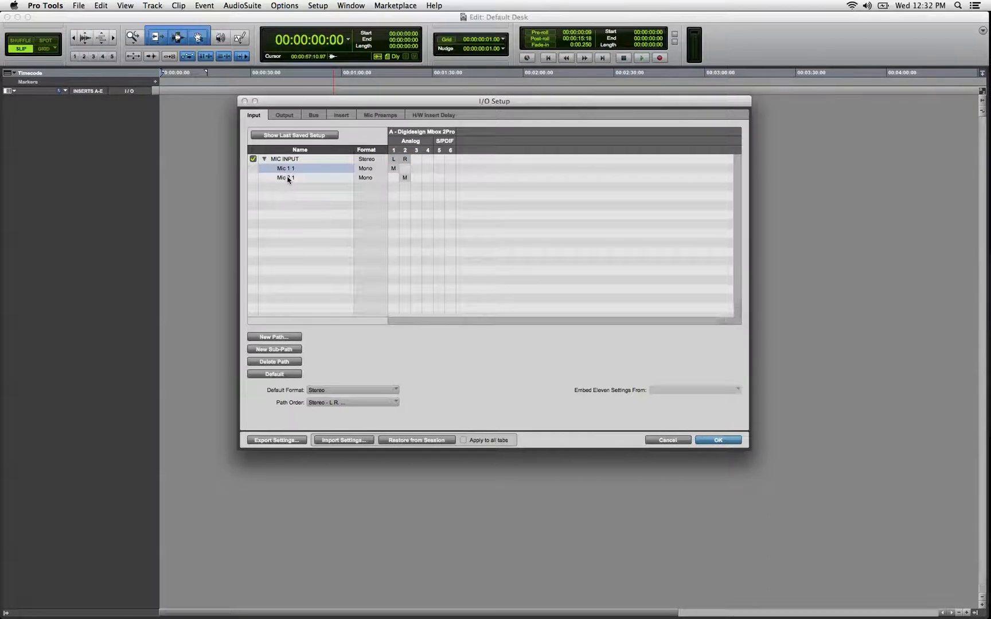
left_click(288, 179)
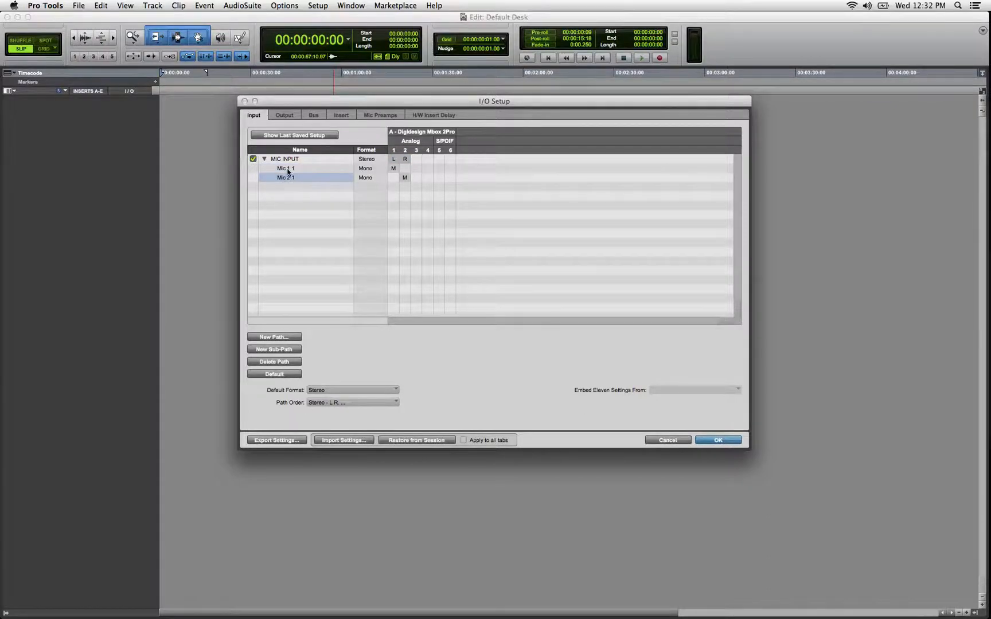
double_click(289, 170)
key("Right")
key("Return")
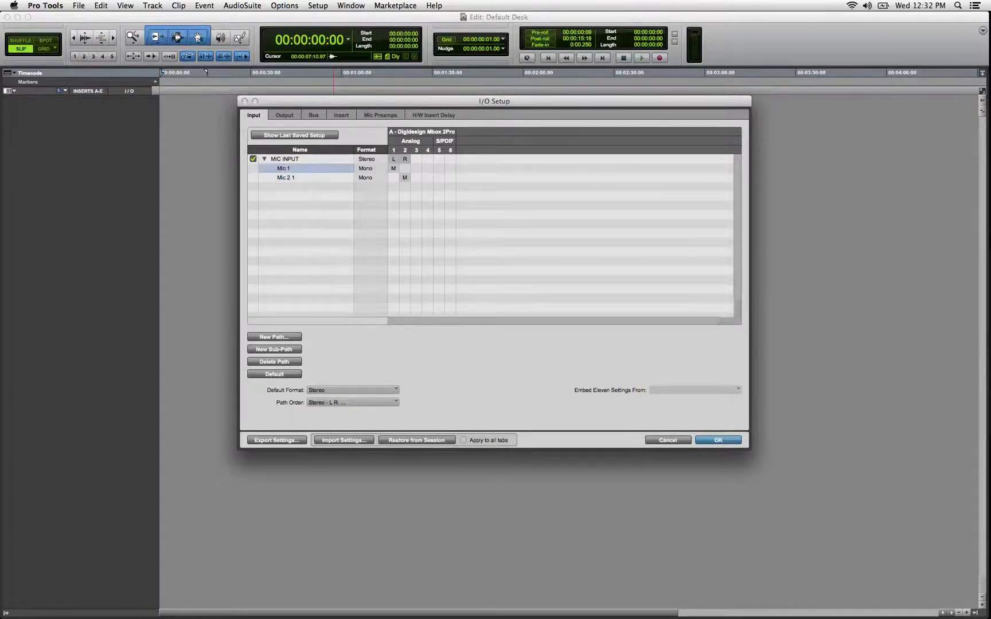
double_click(289, 178)
key("Right")
key("BackSpace")
key("BackSpace")
key("Return")
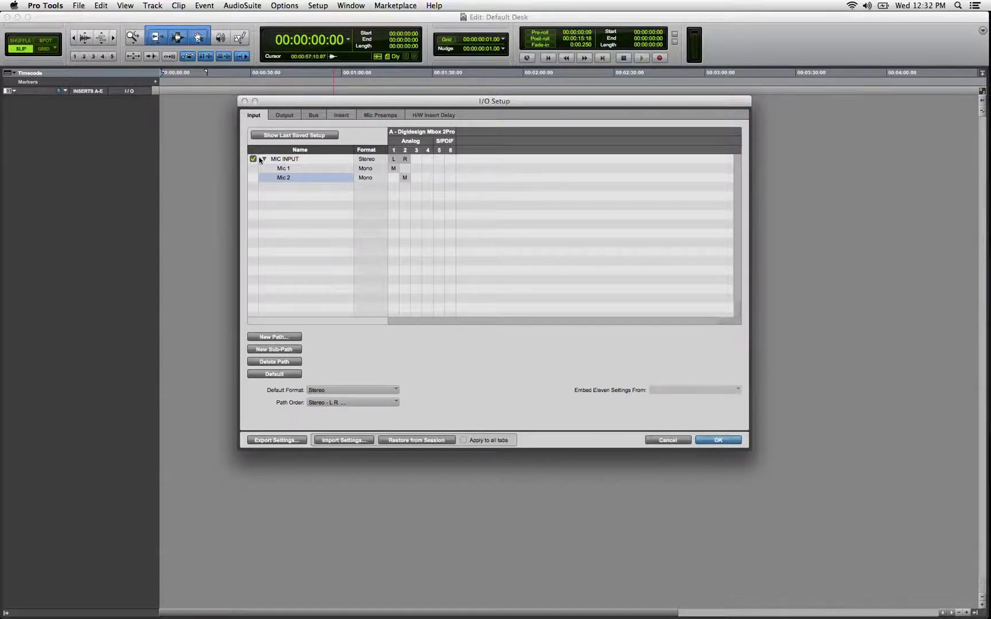
left_click(264, 159)
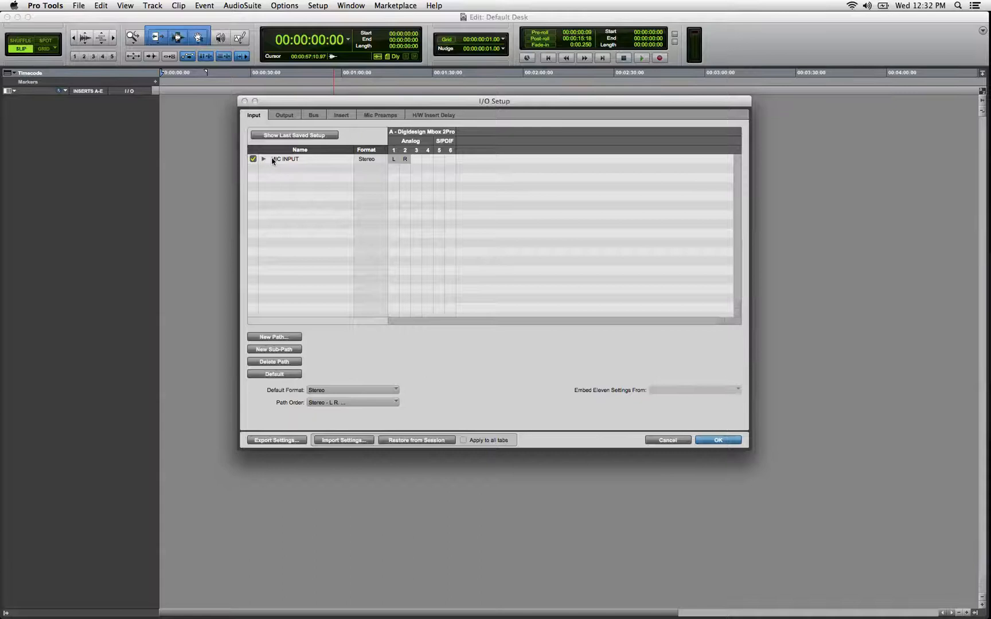
left_click(273, 161)
left_click(264, 159)
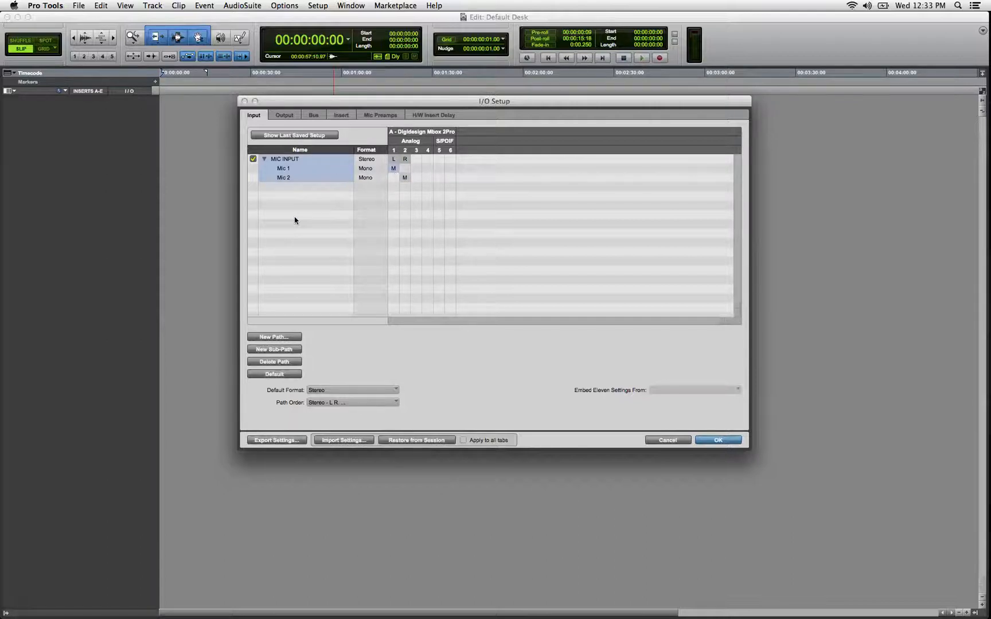
Create a stereo output path named MBox Output and map it to analog outputs 1 and 2
left_click(289, 116)
left_click(283, 338)
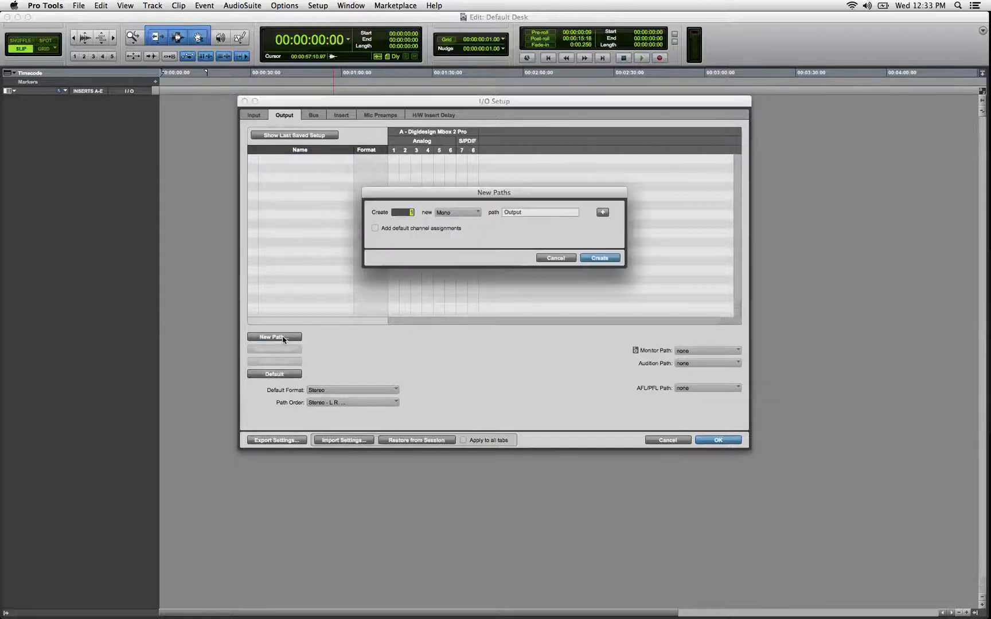
left_click(477, 214)
left_click(481, 225)
left_click(505, 214)
type("MBox")
left_click(602, 263)
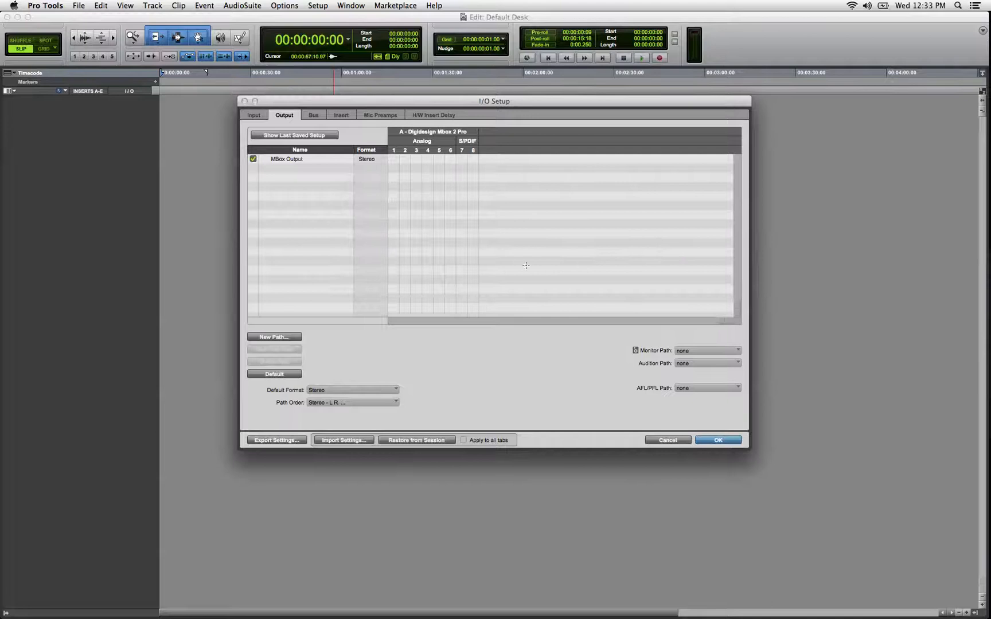
left_click(394, 159)
Create a stereo bus path named Record Bus with auto-created sub-paths and expand it in the I/O Setup
left_click(255, 119)
left_click(283, 116)
left_click(313, 116)
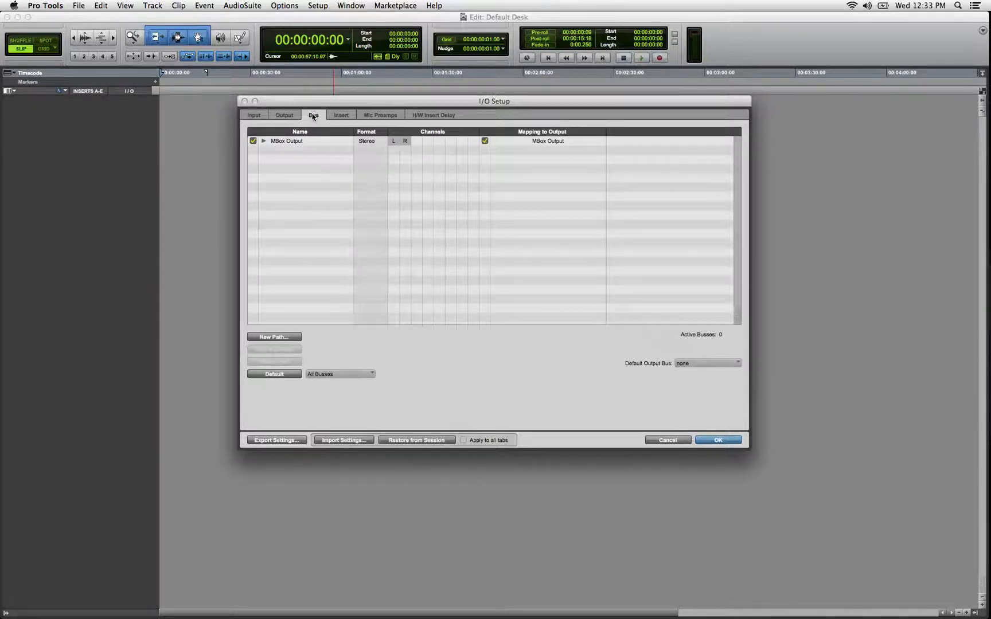
left_click(288, 140)
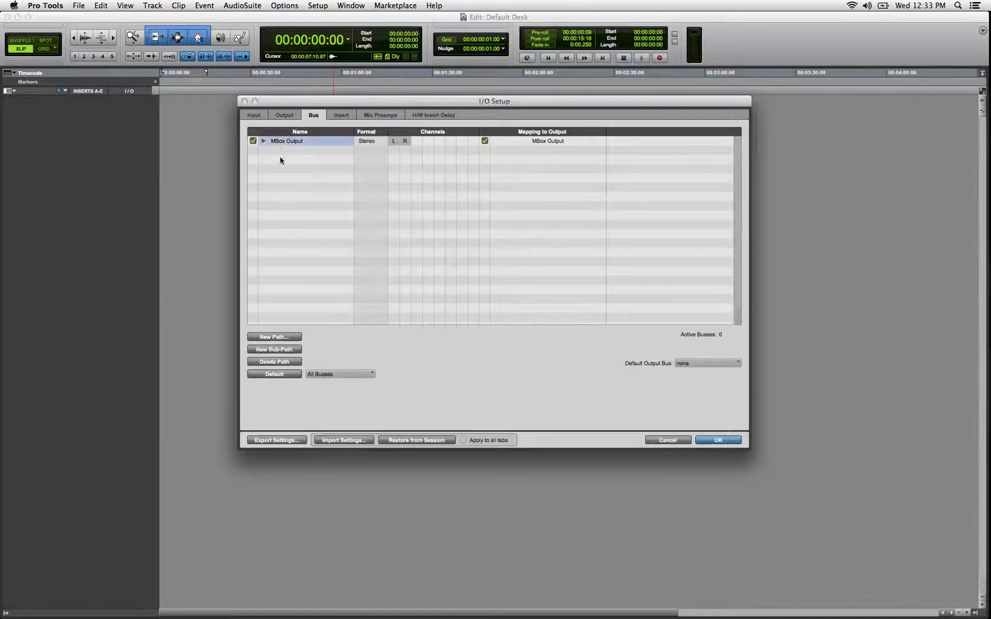
left_click(271, 336)
left_click(457, 212)
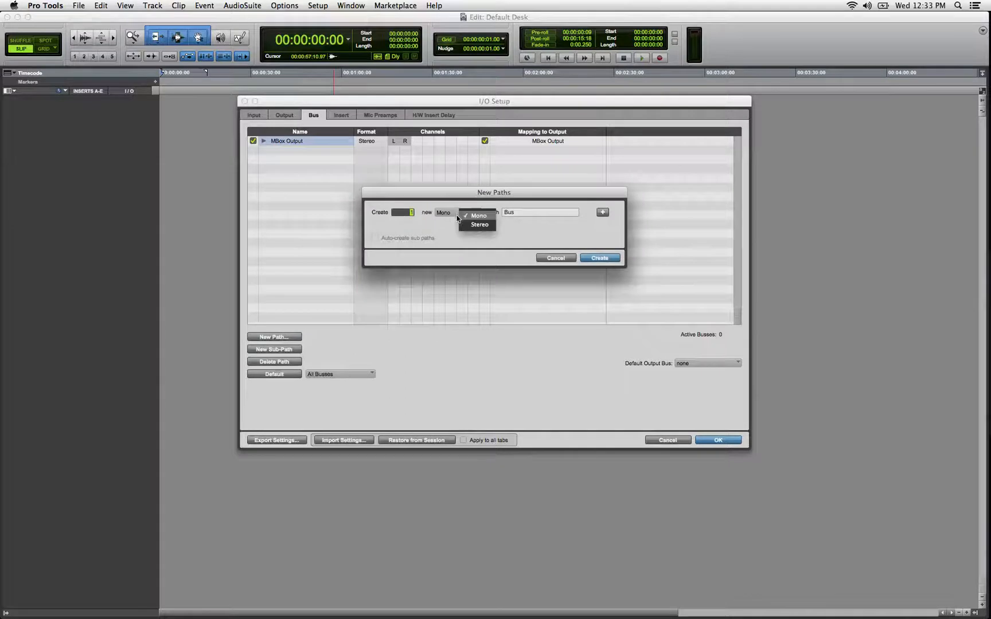
left_click(463, 223)
left_click(505, 212)
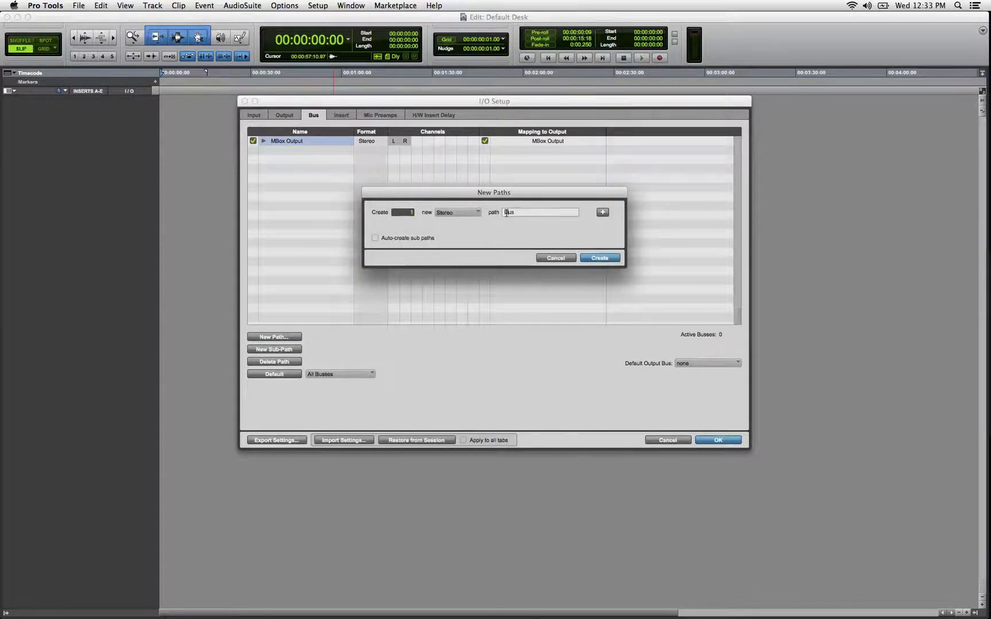
type("Record")
left_click(416, 241)
left_click(591, 260)
left_click(264, 150)
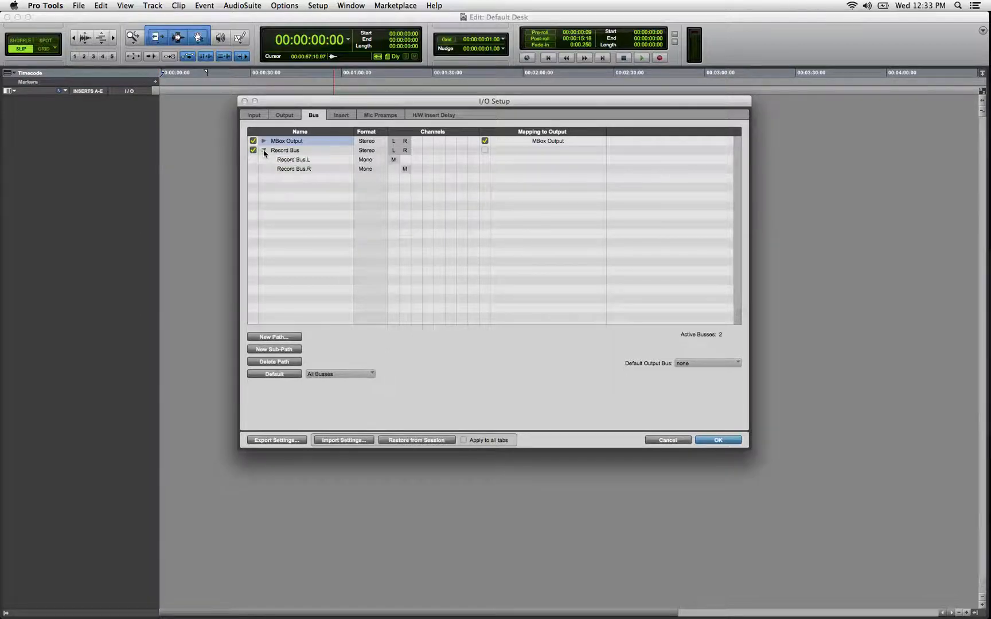
Rename the two Record Bus sub-paths Mono1 and Mono2, and accept the I/O Setup
double_click(286, 160)
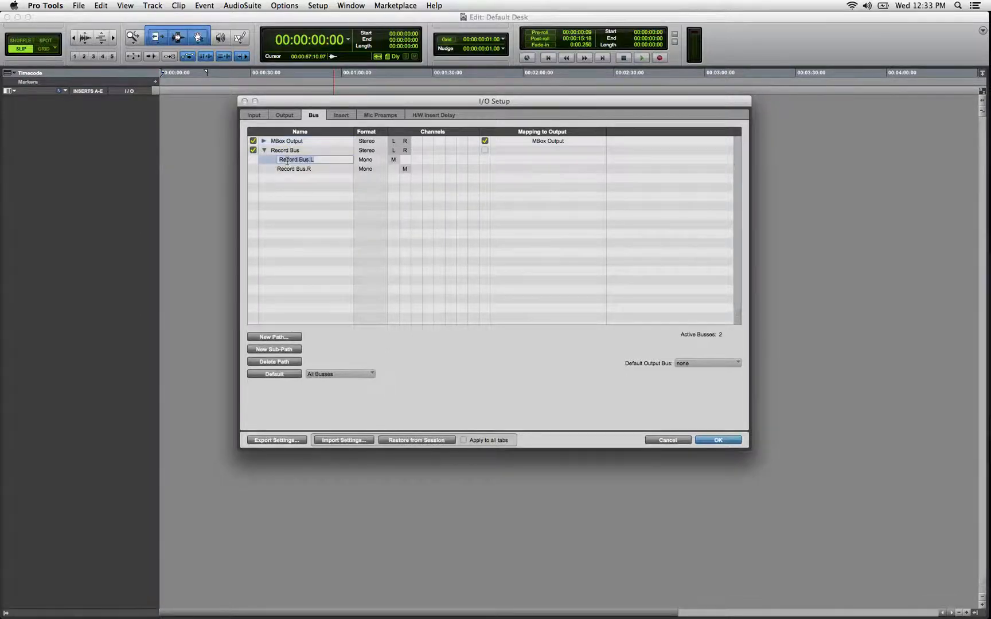
type("Mono1")
key("Tab")
type("Mono")
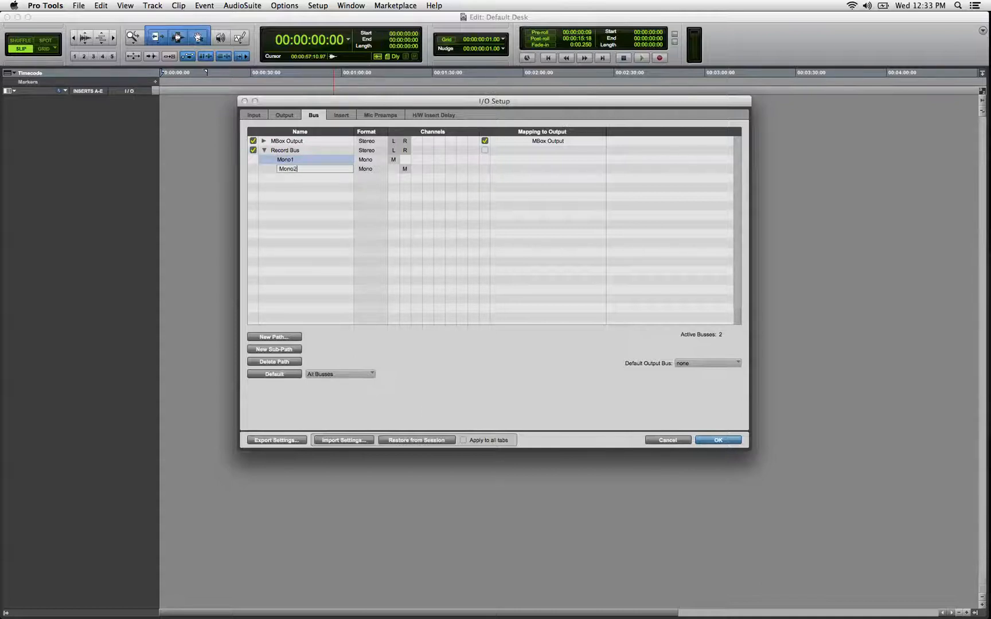
type("2")
key("Return")
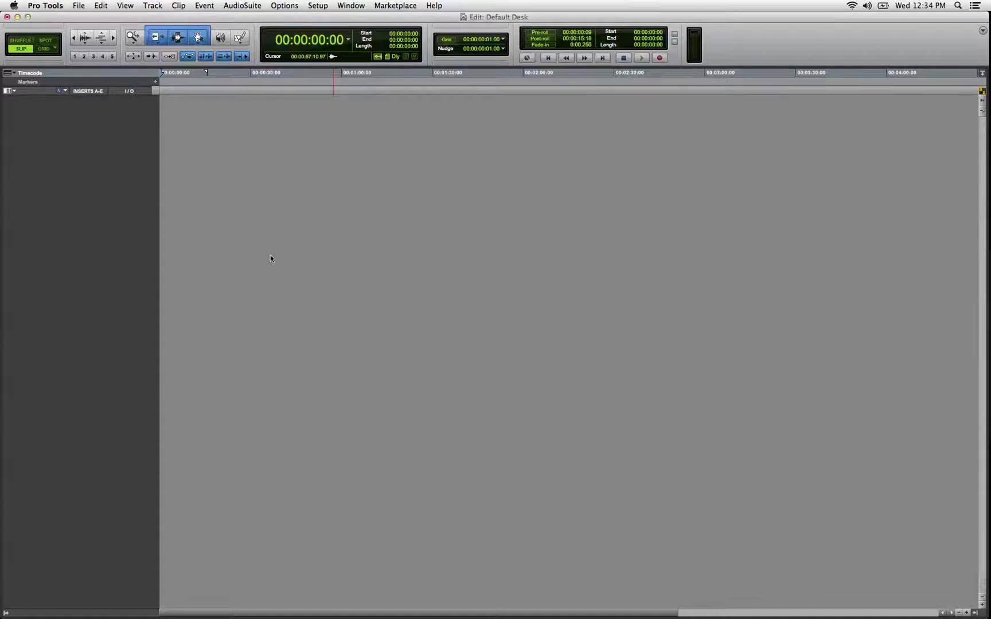
Create two mono Aux Input tracks and one mono Audio Track
left_click(151, 7)
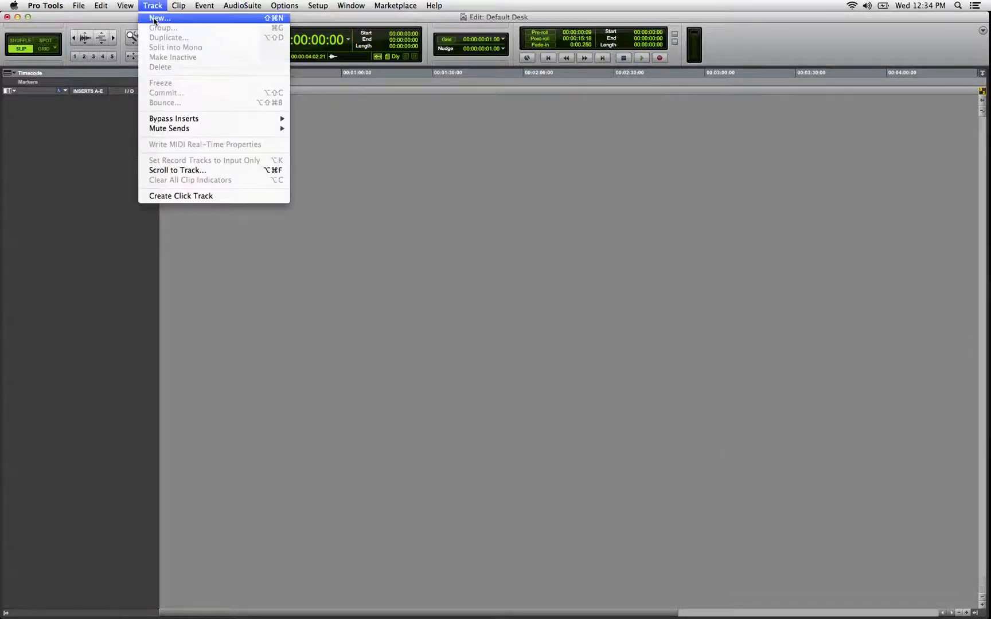
left_click(154, 21)
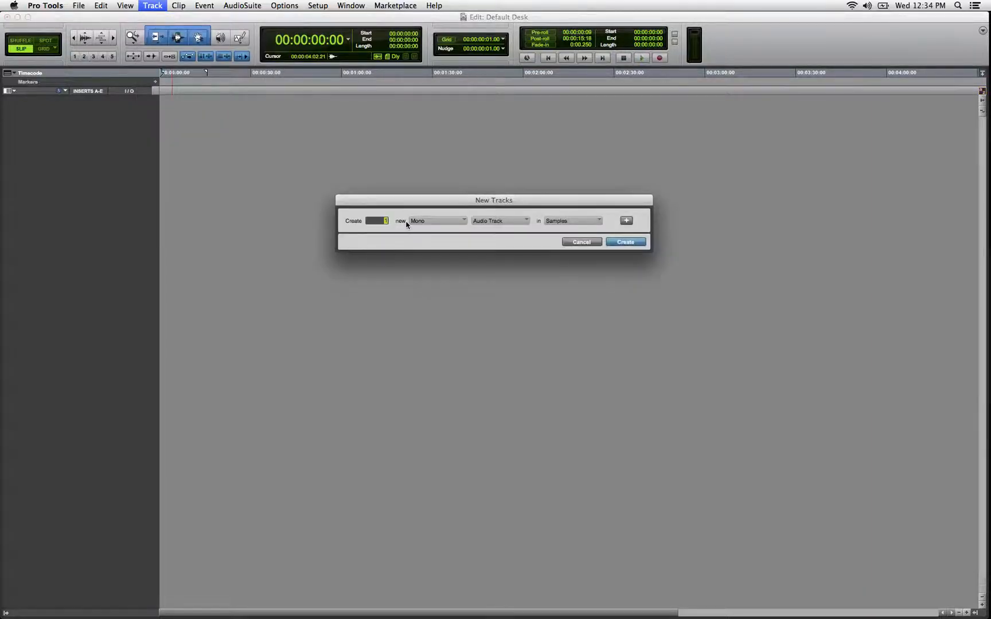
type("2")
left_click(490, 221)
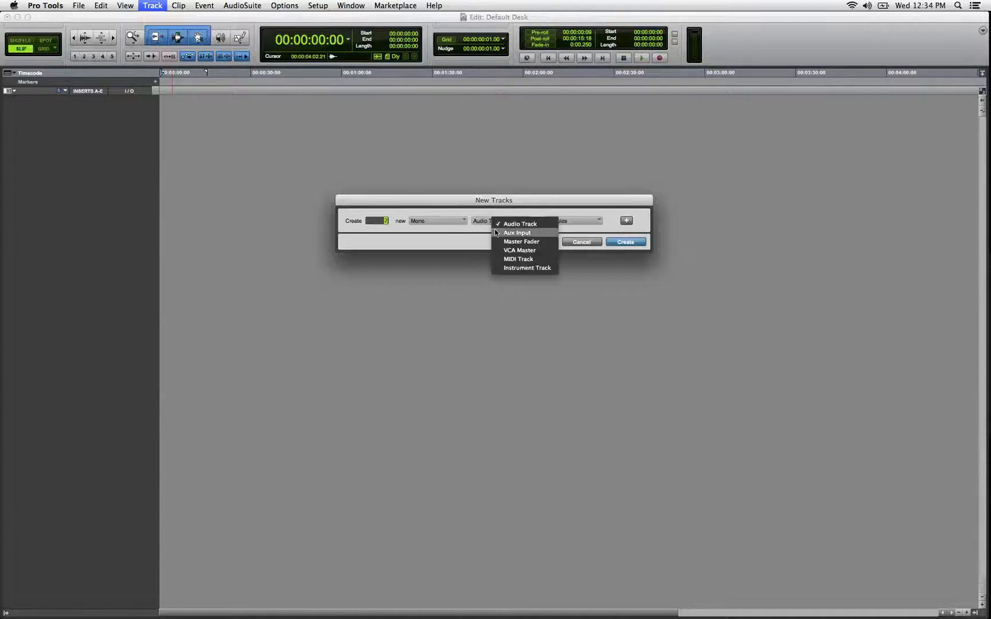
left_click(495, 232)
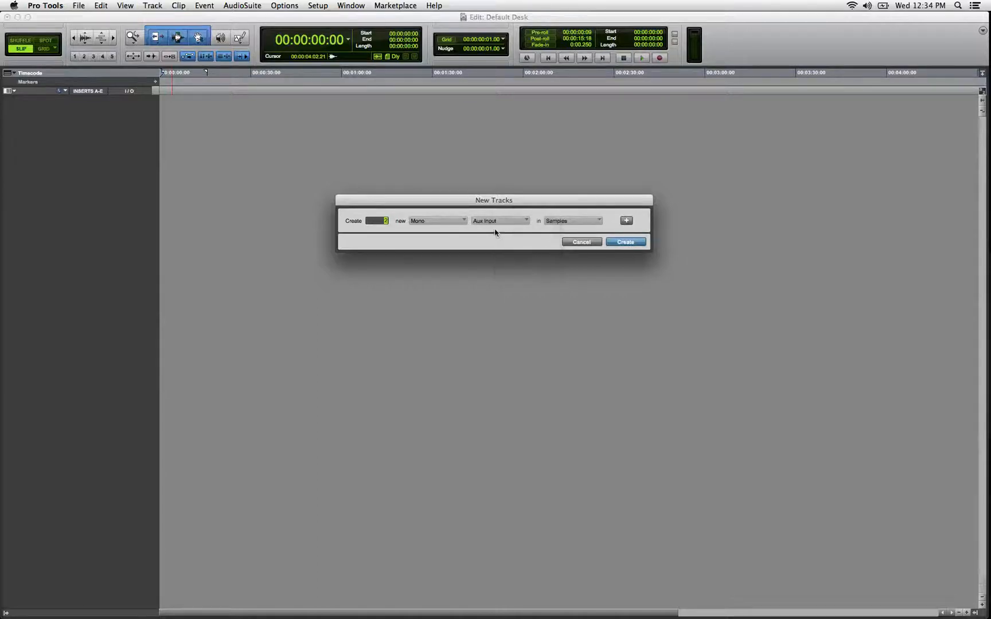
left_click(627, 221)
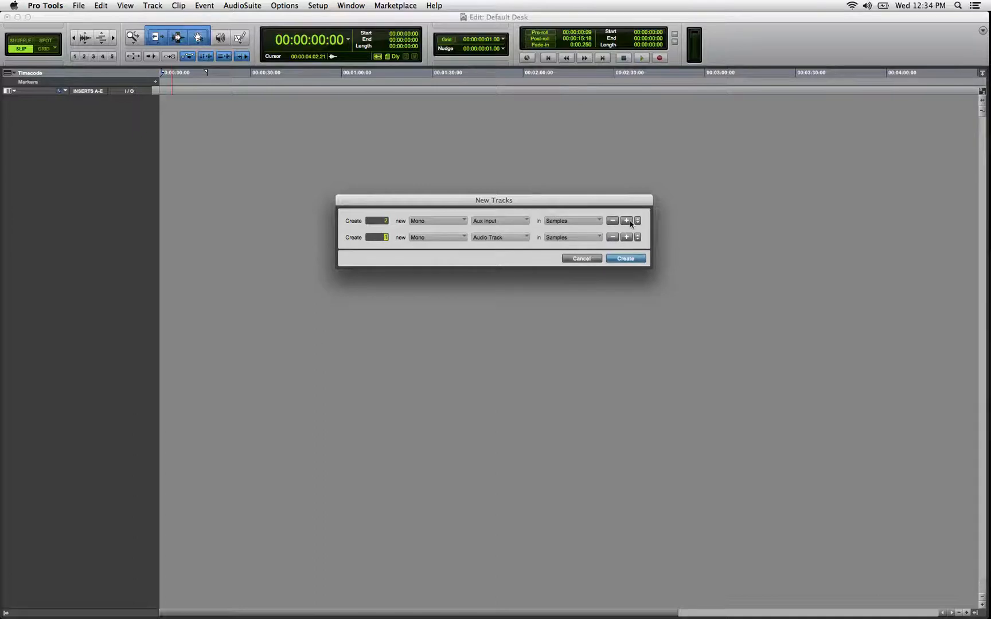
left_click(421, 239)
left_click(435, 250)
left_click(434, 240)
left_click(442, 228)
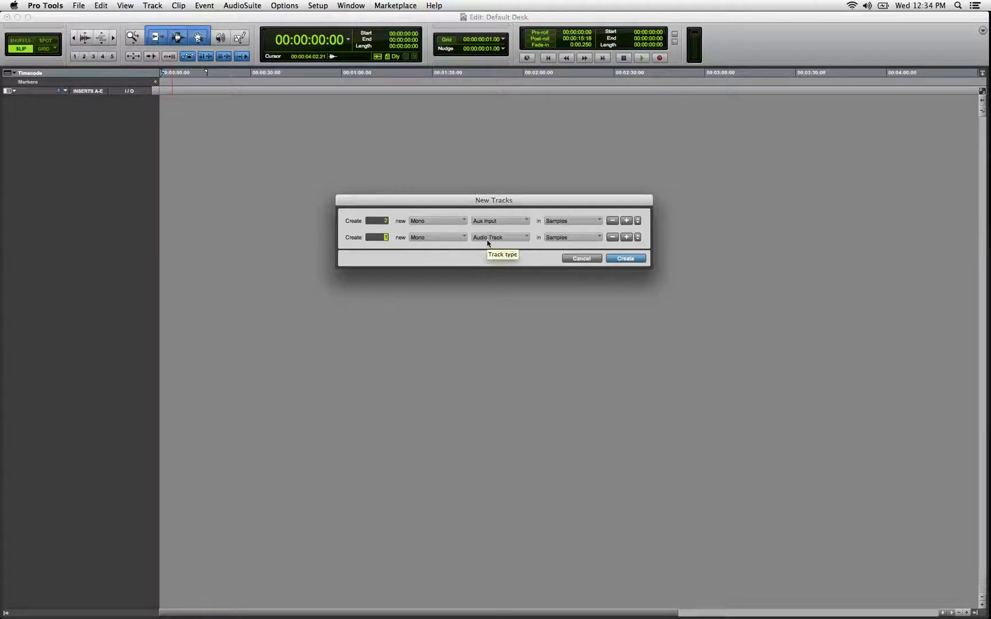
left_click(626, 258)
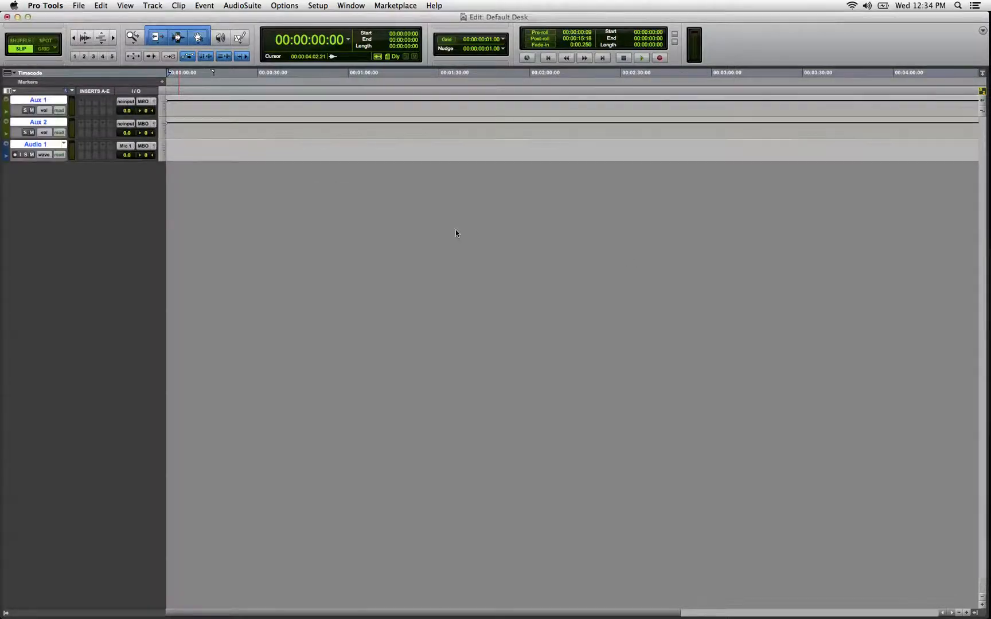
Rename the two aux tracks Mic 1 and Mic 2 and the audio track VTX1
double_click(44, 100)
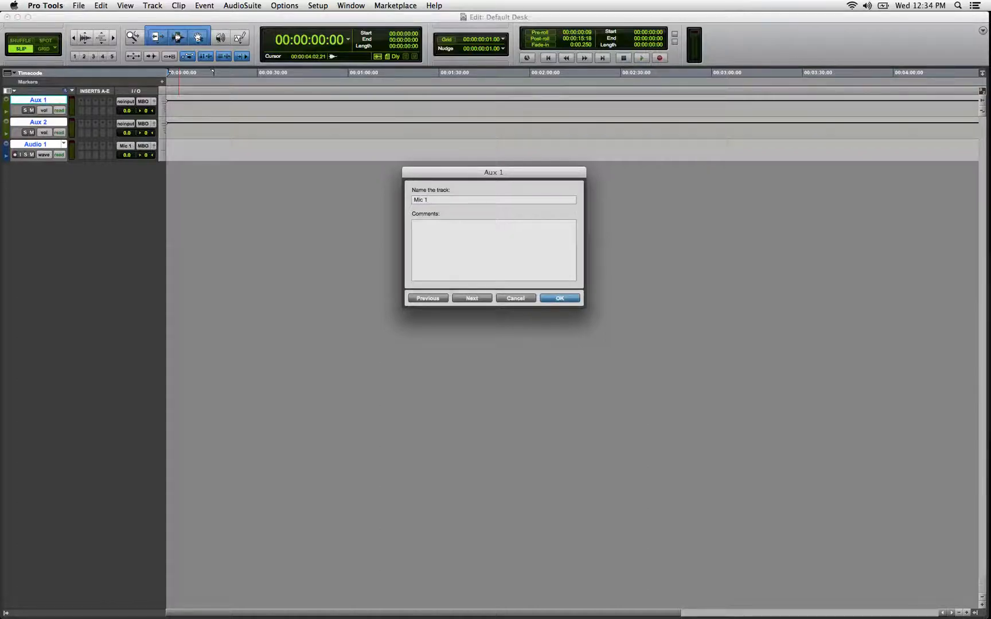
type("Mic 1")
key("super+Right")
type("Mic 2")
key("super+Right")
type("VTX1")
key("Return")
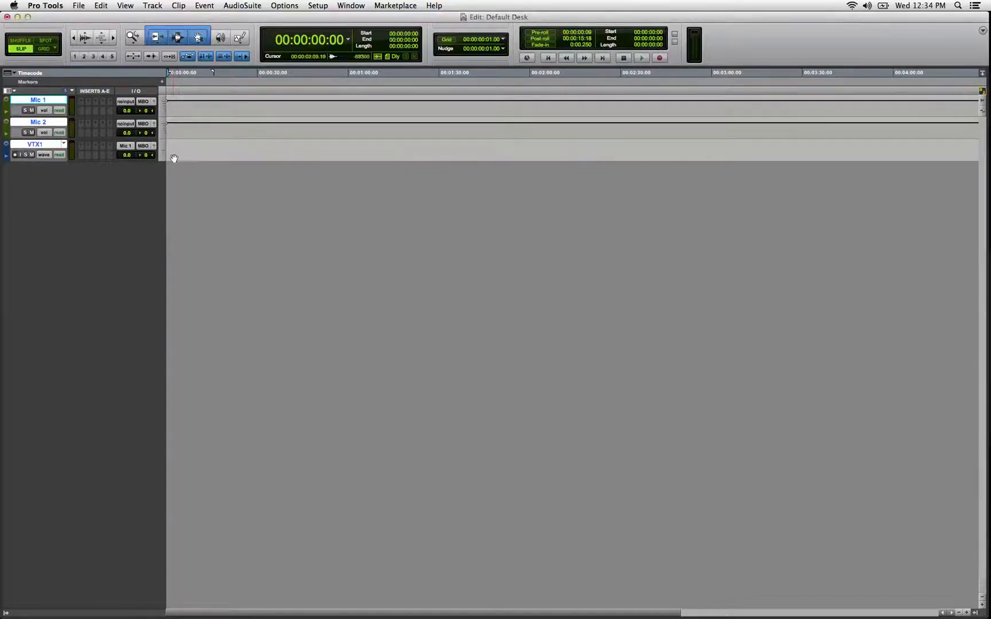
Increase the height of all three tracks and check that the I/O column is enabled in the Edit window view options
left_click_drag(182, 107, 186, 146)
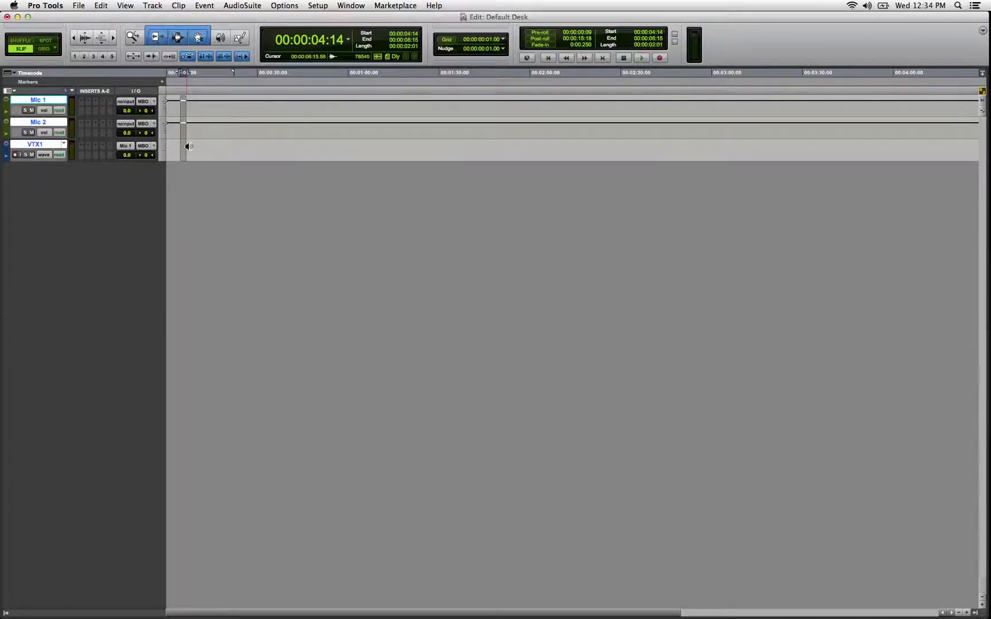
key("ctrl+Up")
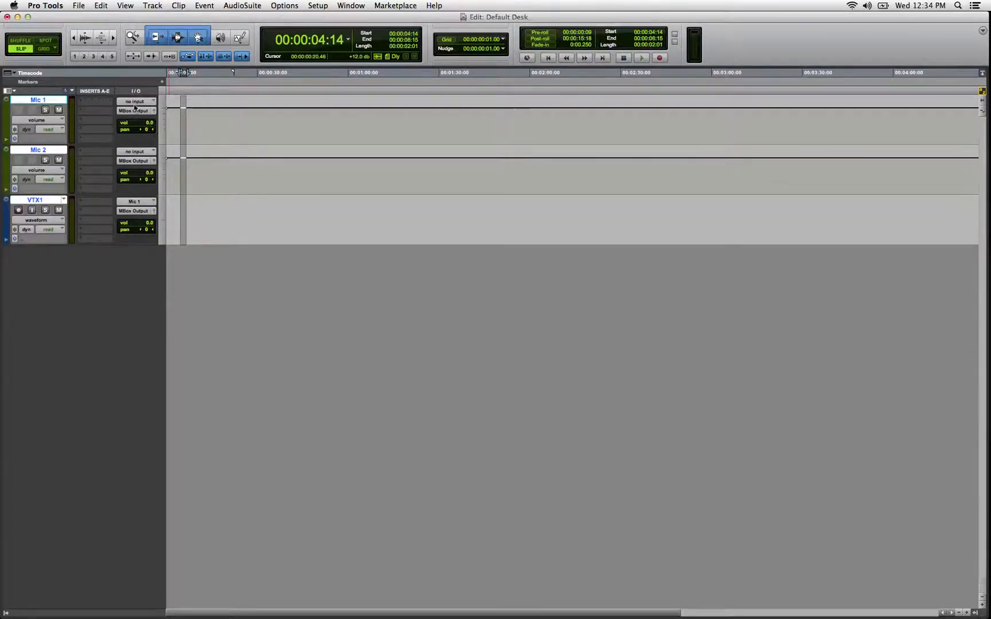
left_click(181, 129)
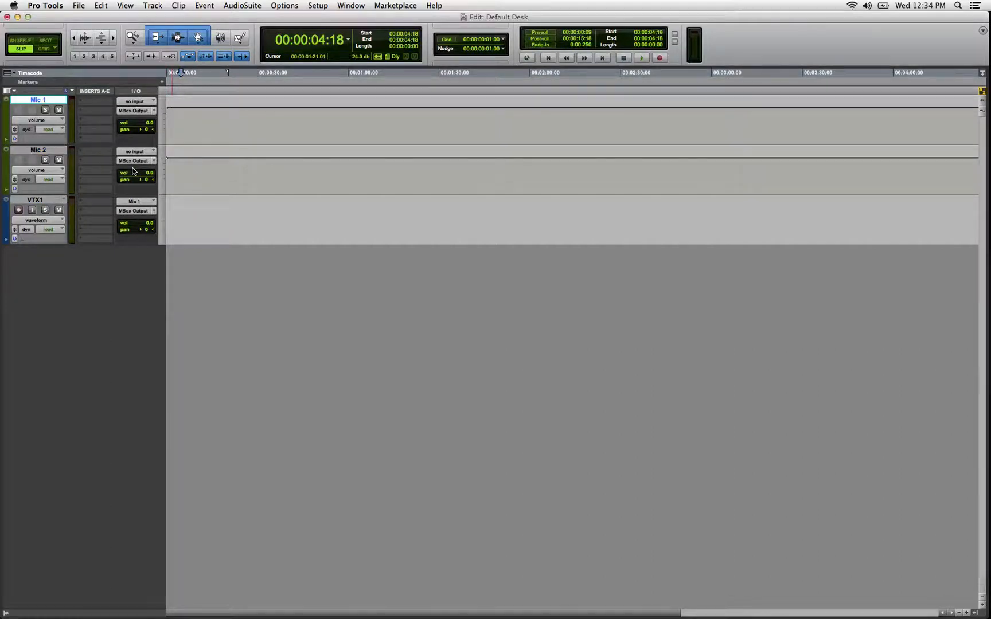
left_click(7, 91)
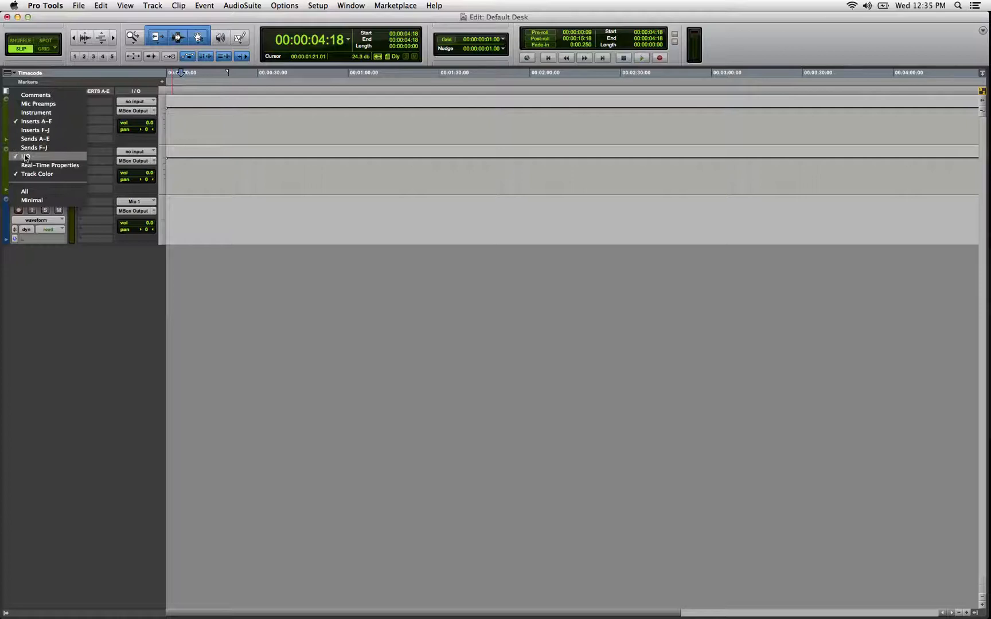
left_click(26, 85)
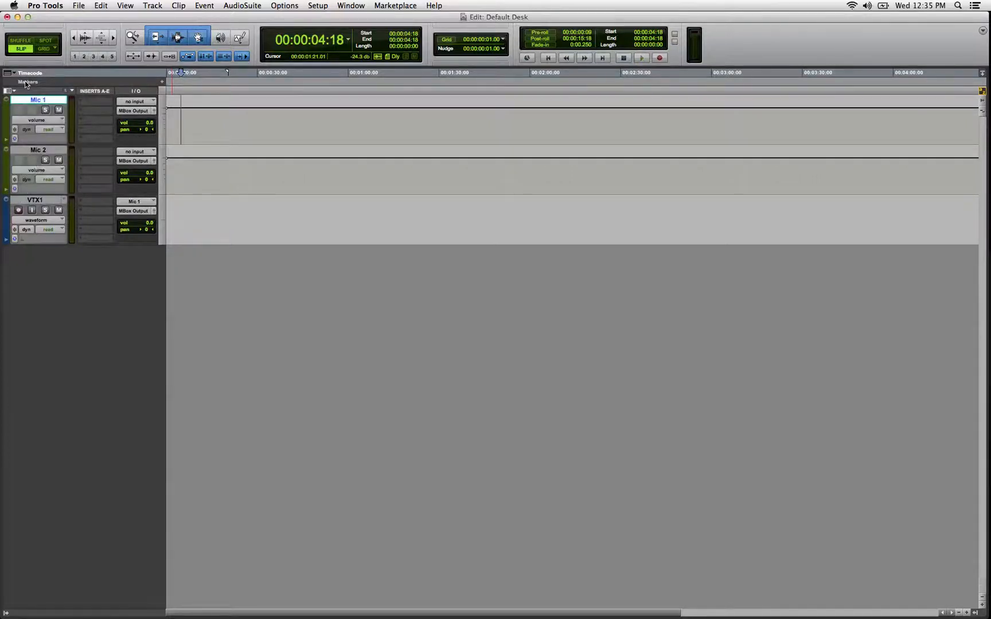
Set the Mic 1 track's input to interface Mic 1 and the Mic 2 track's input to interface Mic 2
left_click(138, 101)
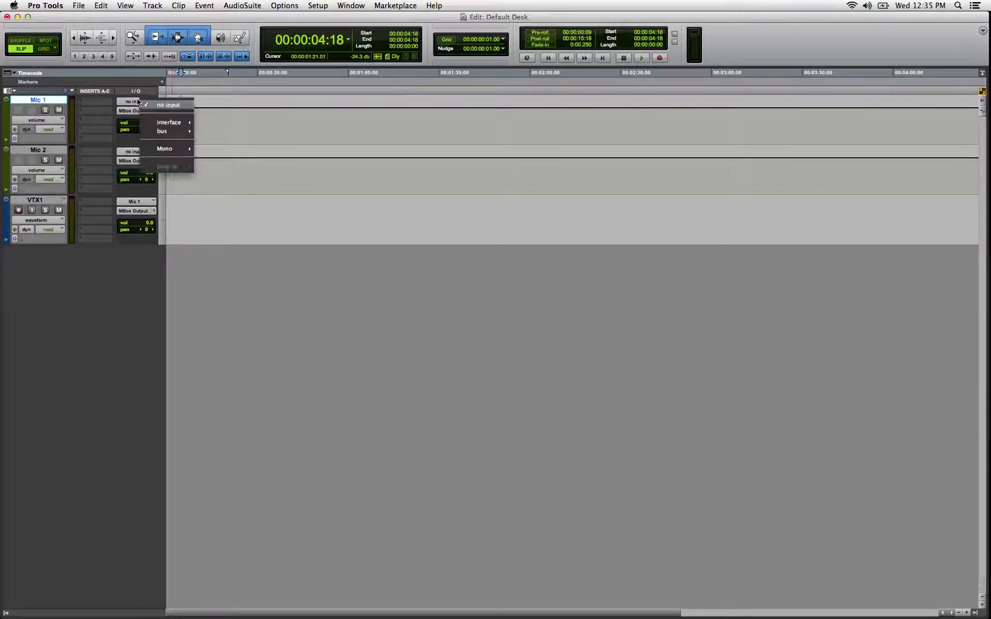
mouse_move(163, 123)
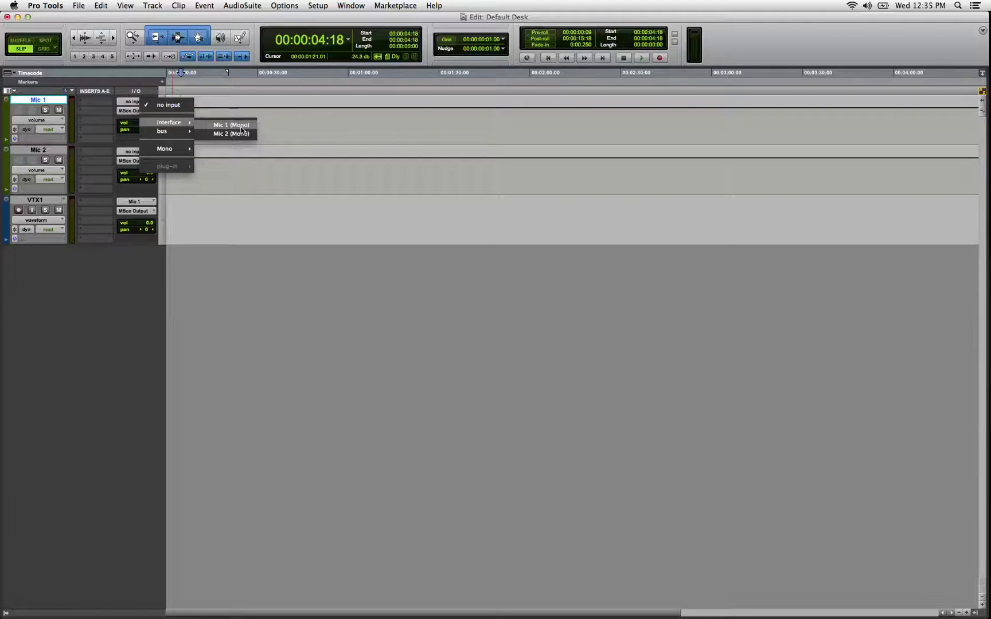
left_click(216, 125)
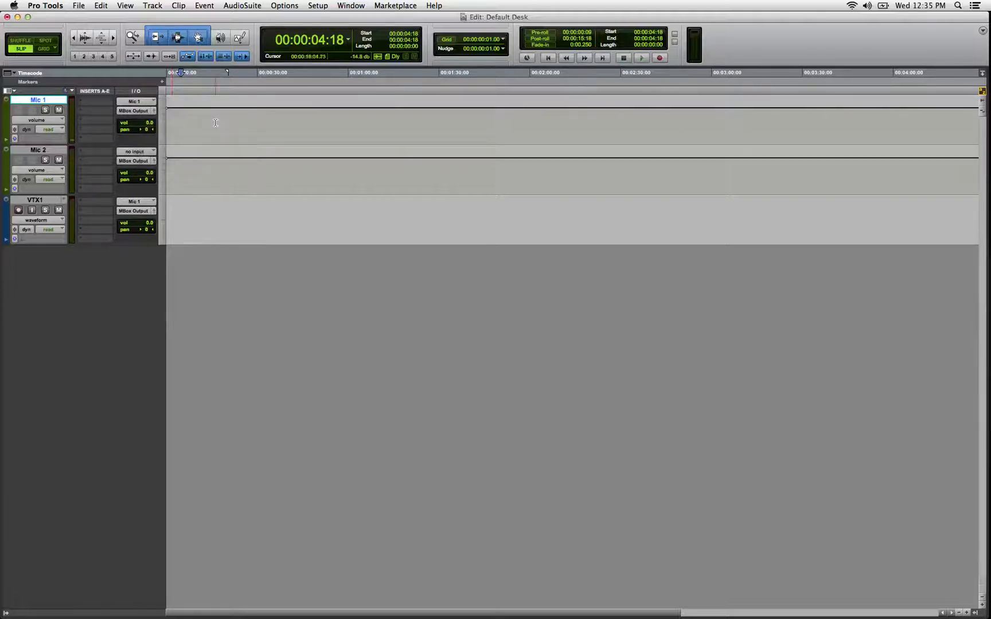
left_click(31, 152)
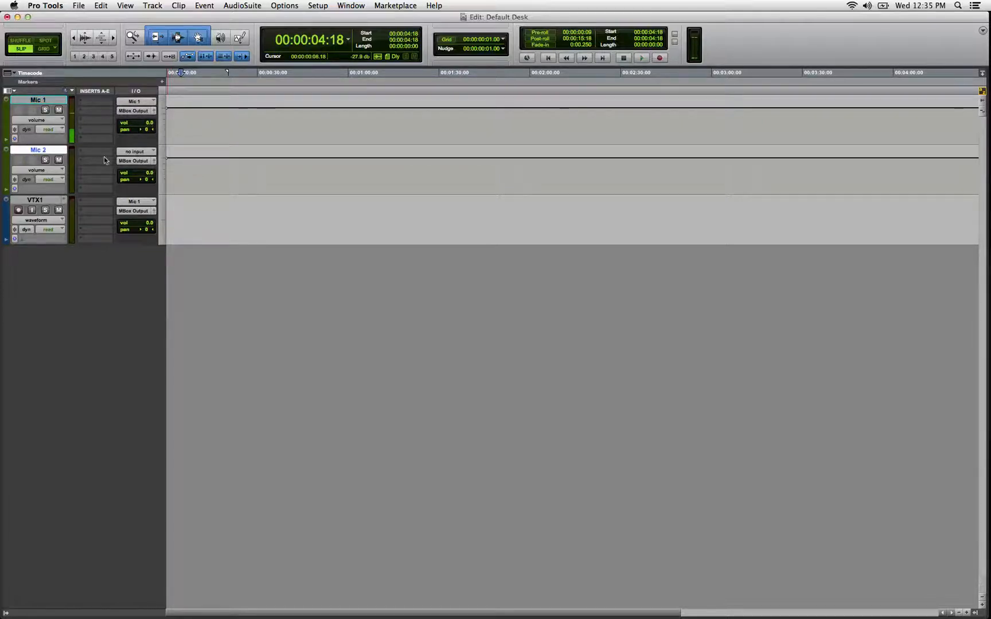
left_click(138, 153)
mouse_move(158, 175)
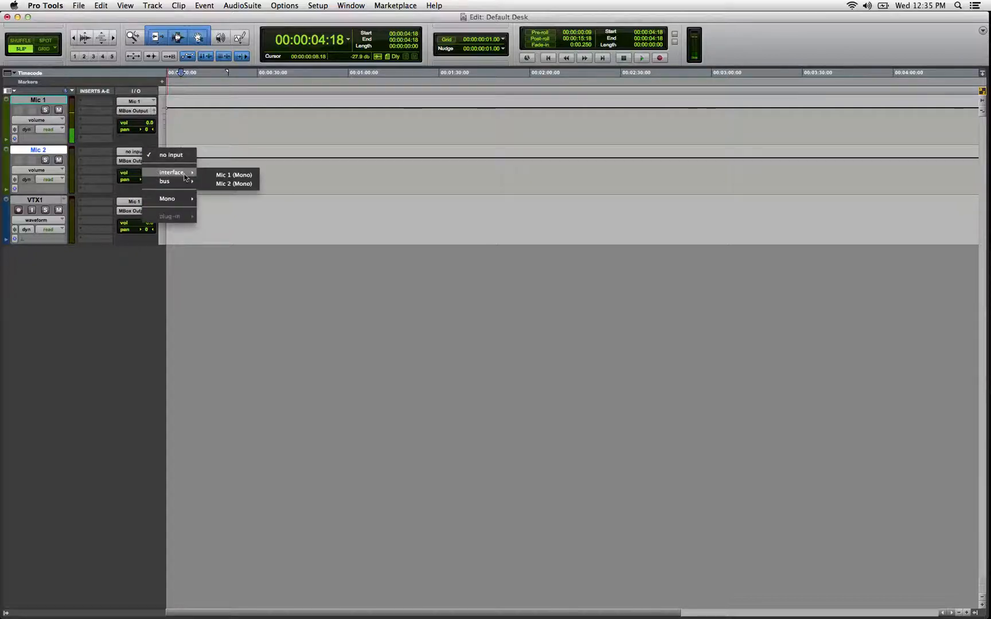
left_click(224, 184)
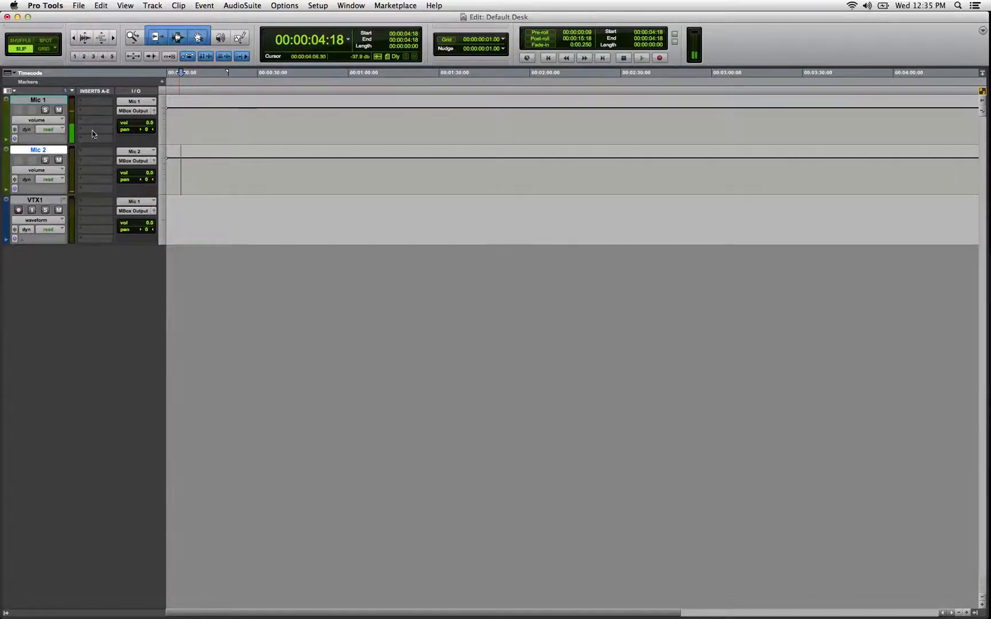
Route the outputs of the Mic 1 and Mic 2 tracks to the Mono1 bus
left_click(125, 112)
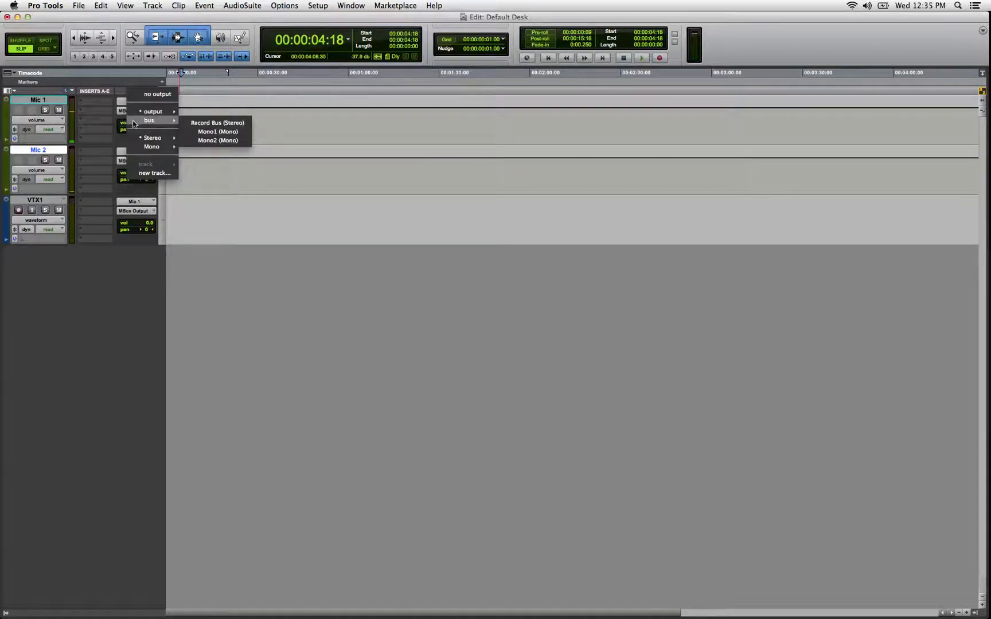
left_click(232, 136)
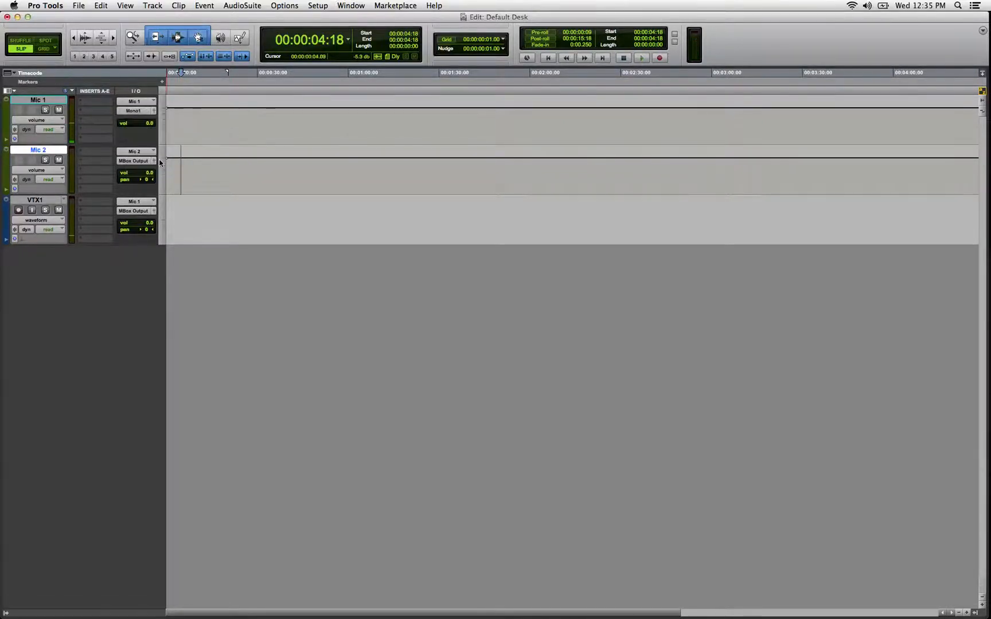
left_click(135, 162)
mouse_move(151, 172)
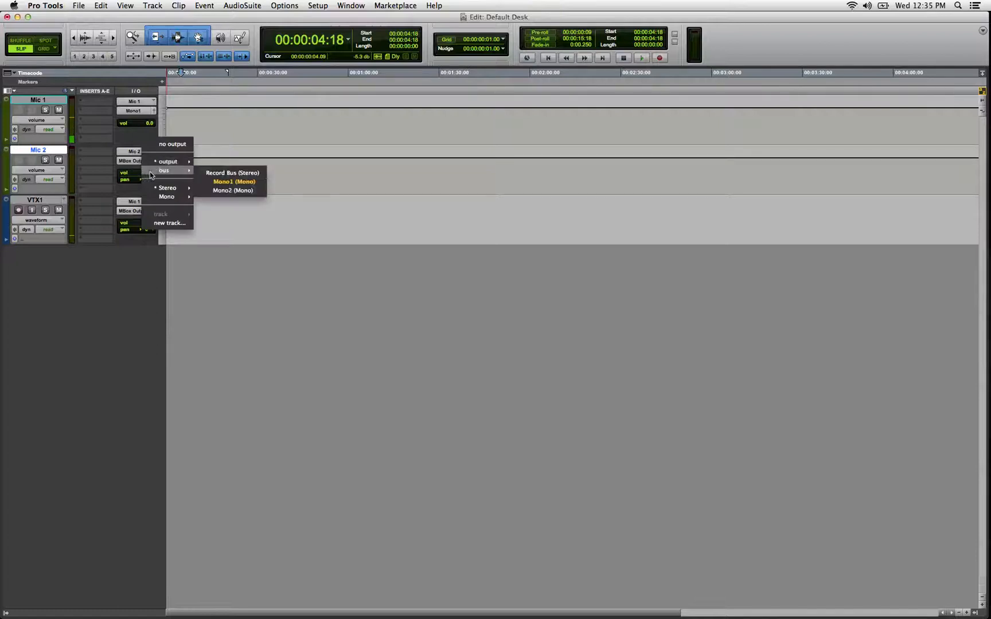
left_click(231, 182)
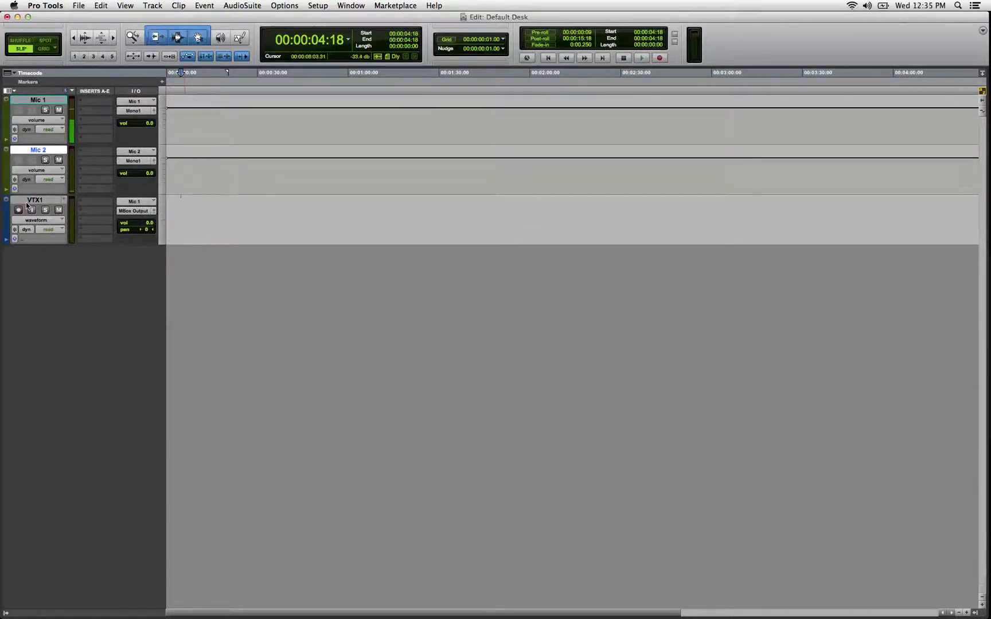
Set the VTX1 track's input to the Mono1 bus
left_click(27, 201)
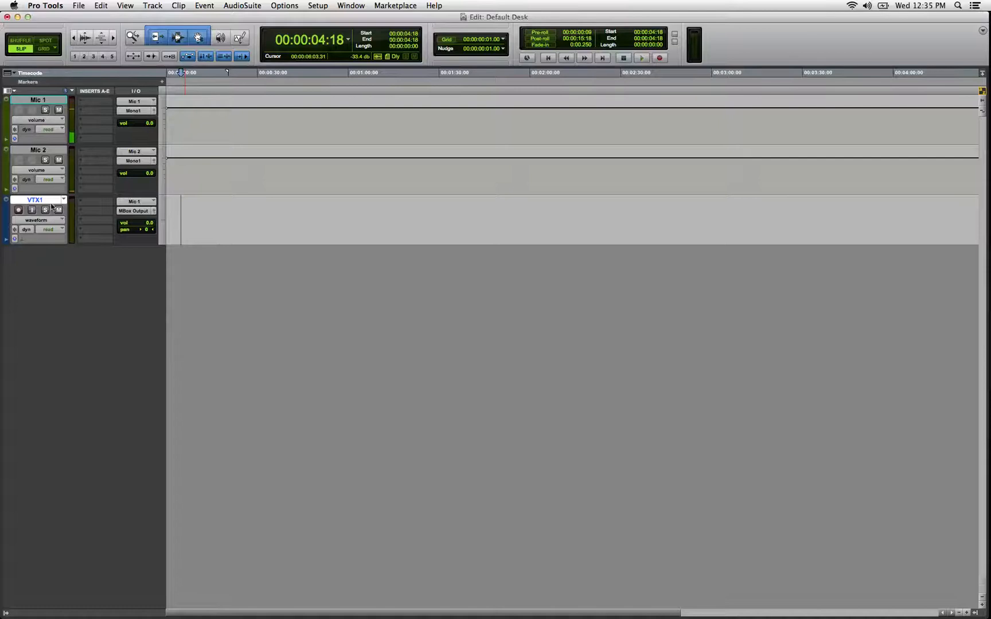
left_click(130, 205)
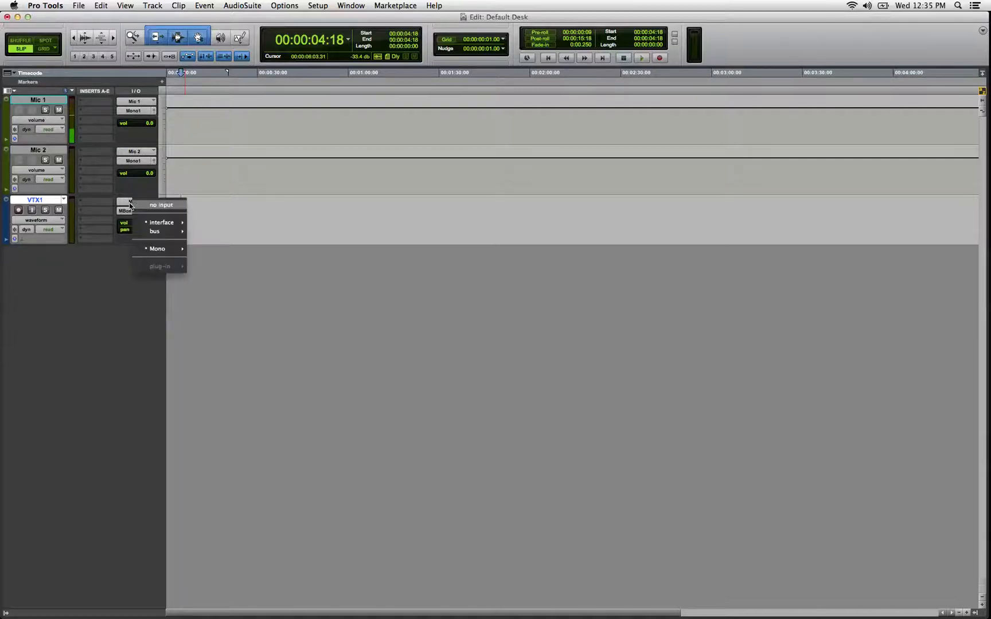
mouse_move(156, 234)
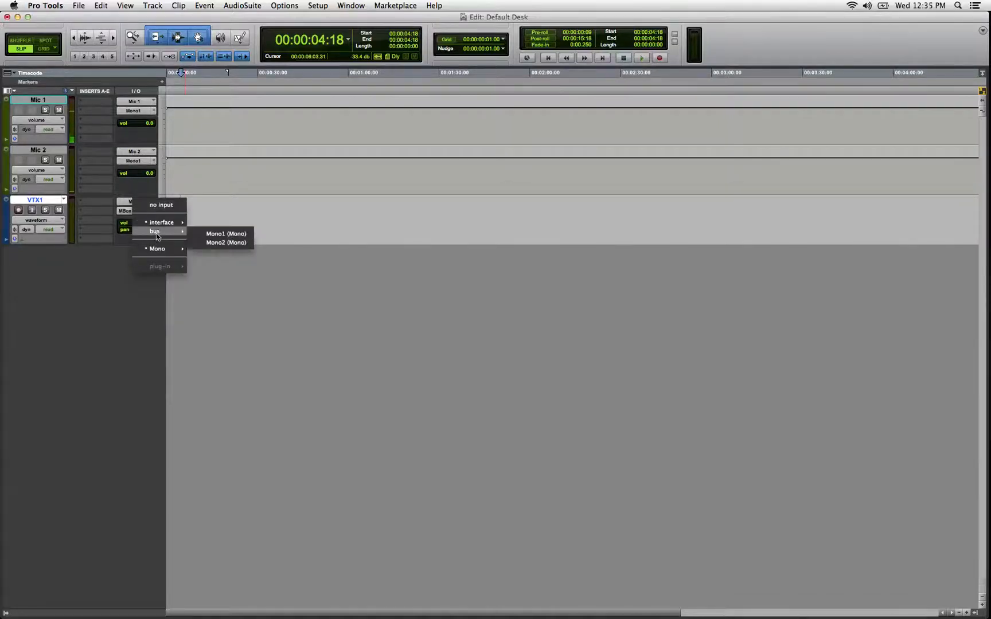
left_click(221, 236)
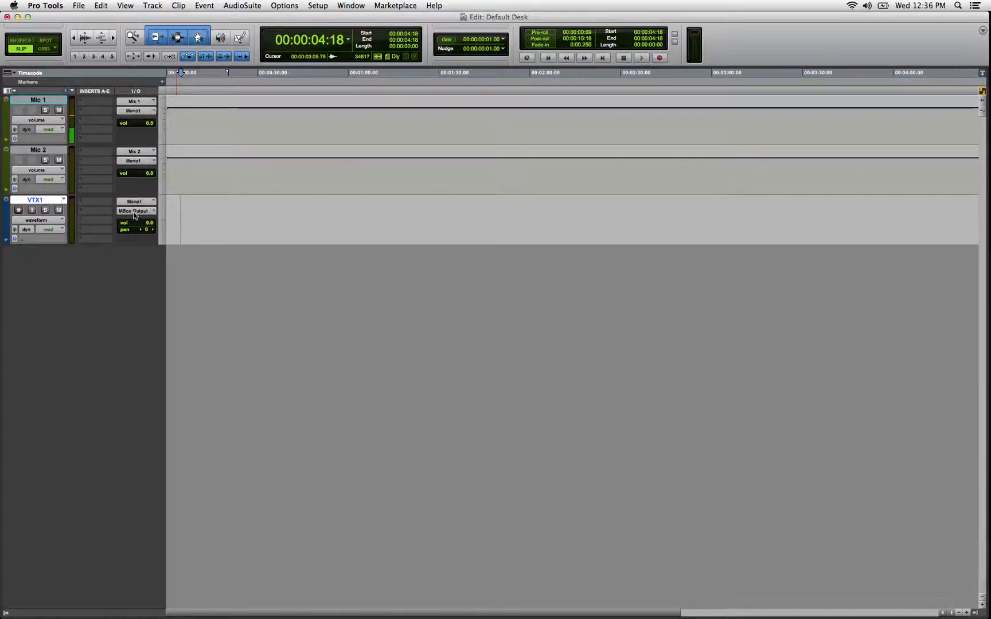
Switch the VTX1 track's input monitoring on and off to check the signal arriving from the mic tracks
left_click(32, 210)
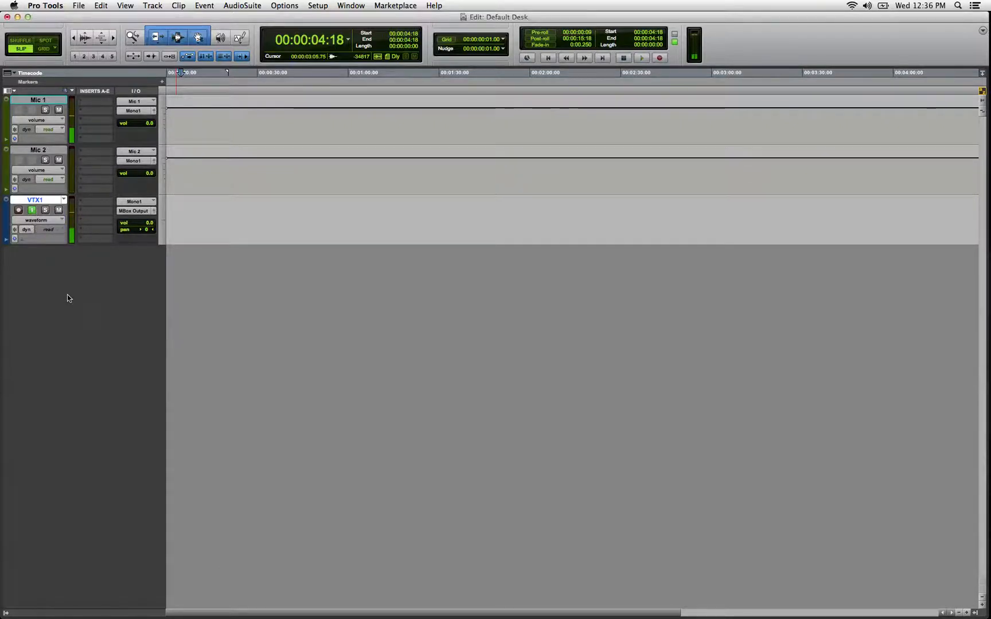
left_click(32, 210)
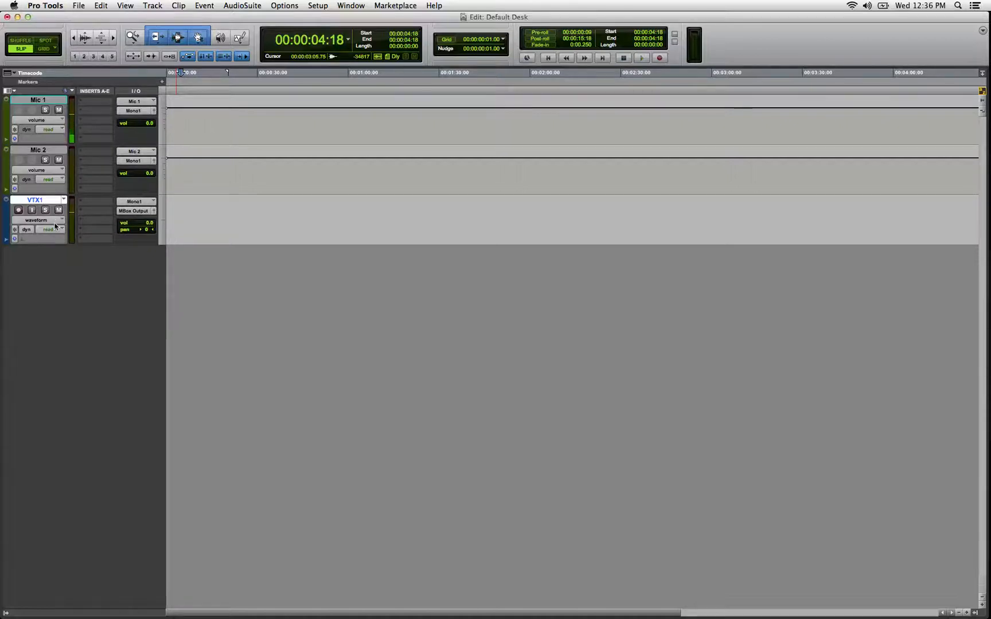
left_click(32, 211)
left_click(33, 210)
Create one stereo Aux Input track below VTX1 and increase its height to match the other tracks
left_click(150, 6)
left_click(153, 18)
left_click(444, 222)
left_click(453, 229)
left_click(481, 221)
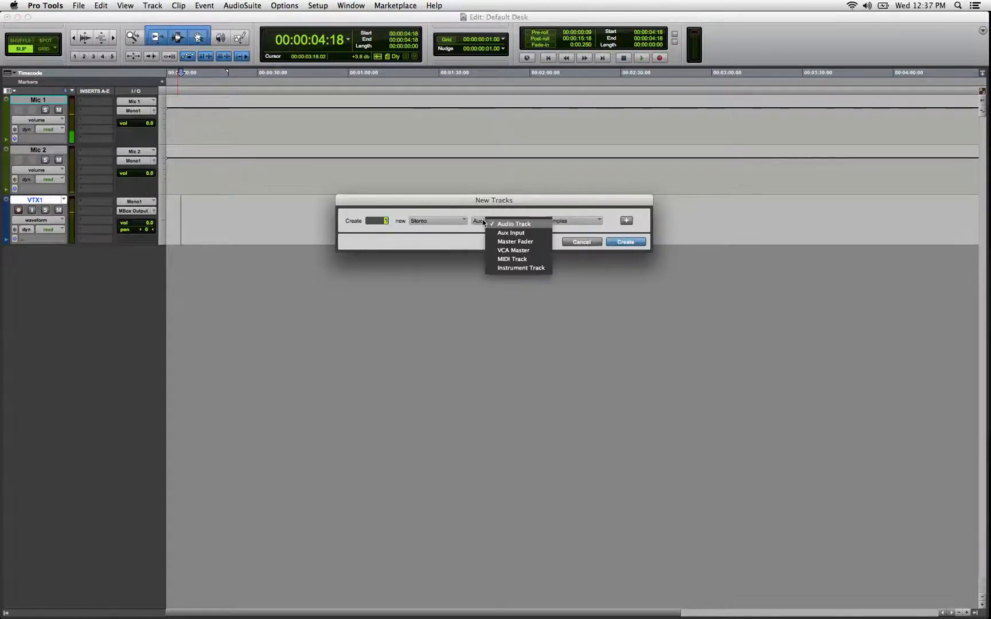
left_click(495, 231)
left_click(616, 242)
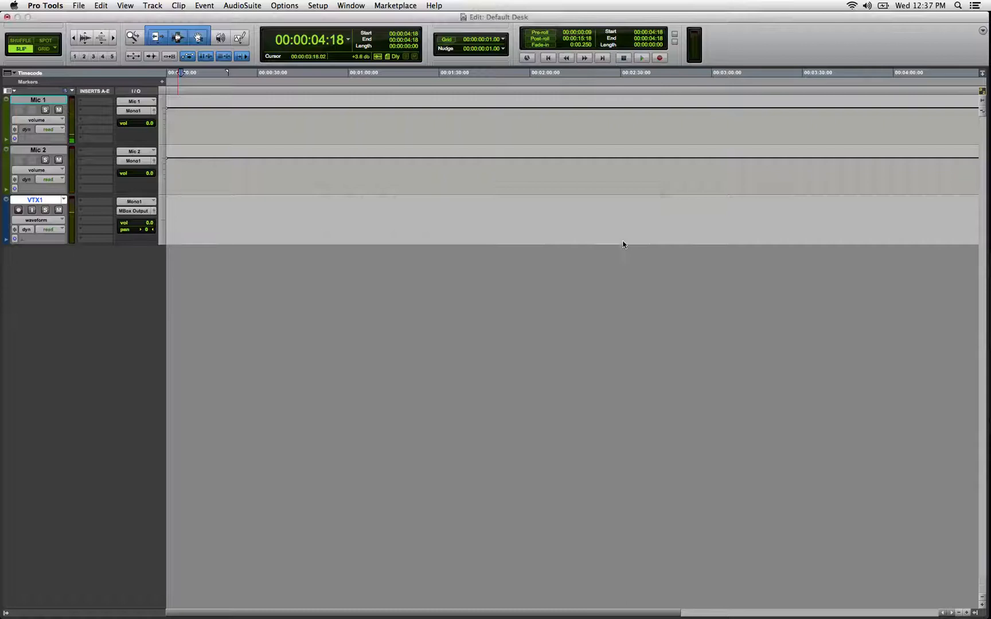
left_click(182, 252)
key("ctrl+Up")
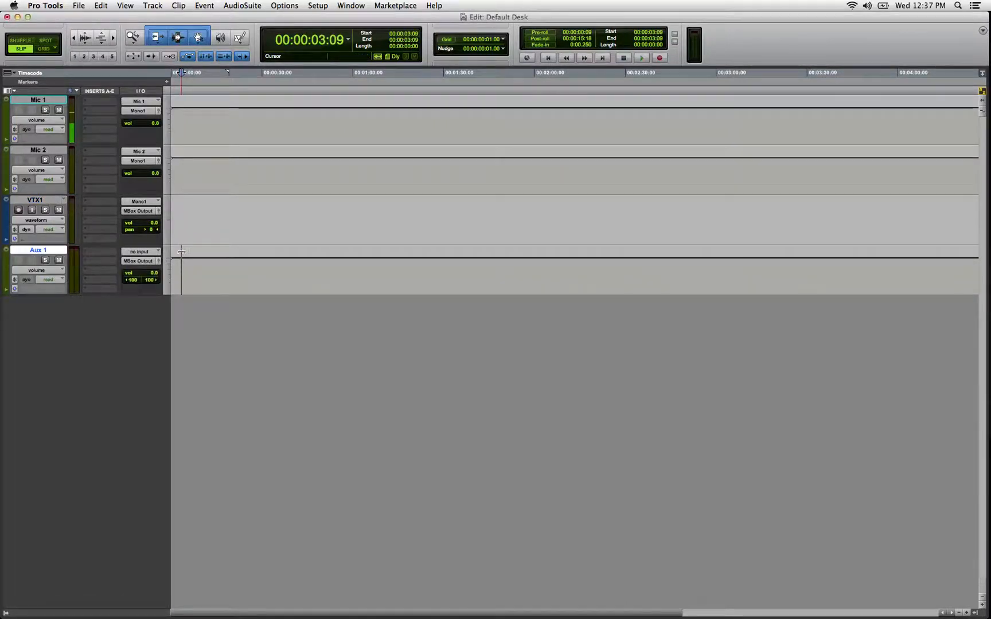
Rename the new stereo aux track vtx submix
double_click(39, 252)
type("vt")
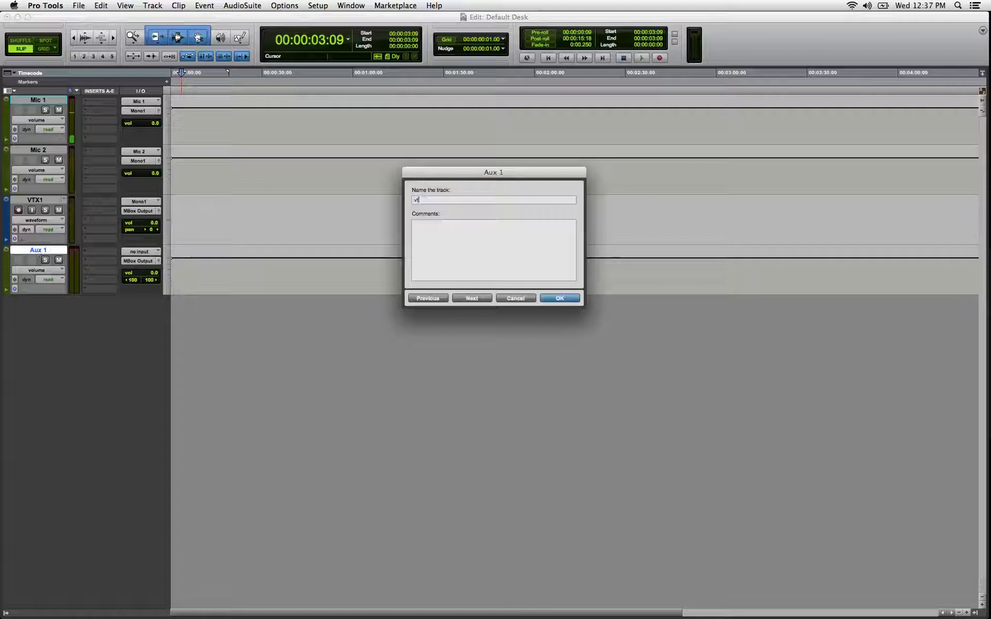
type("x submix")
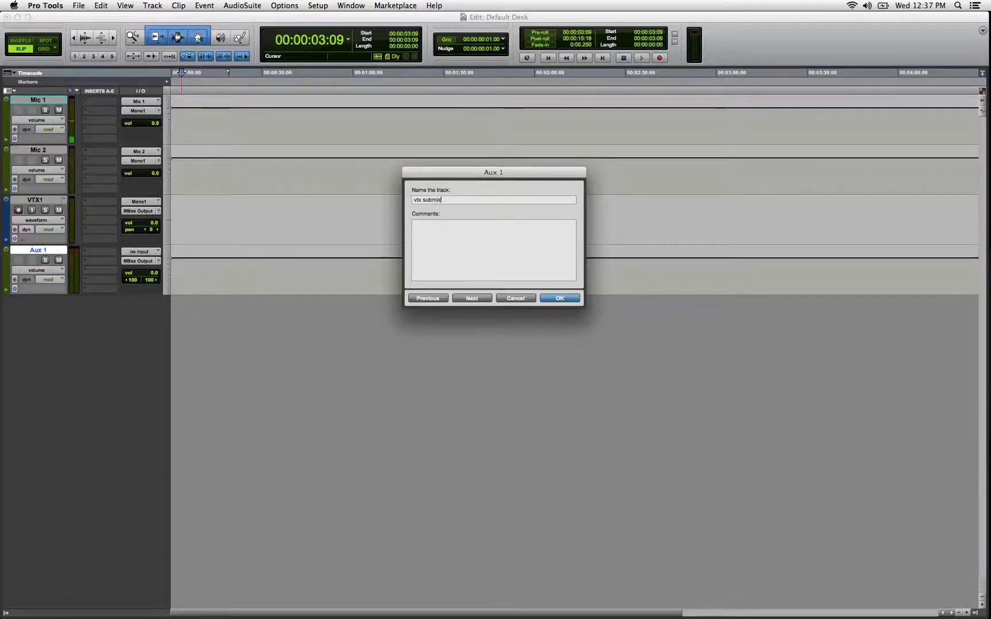
key("Return")
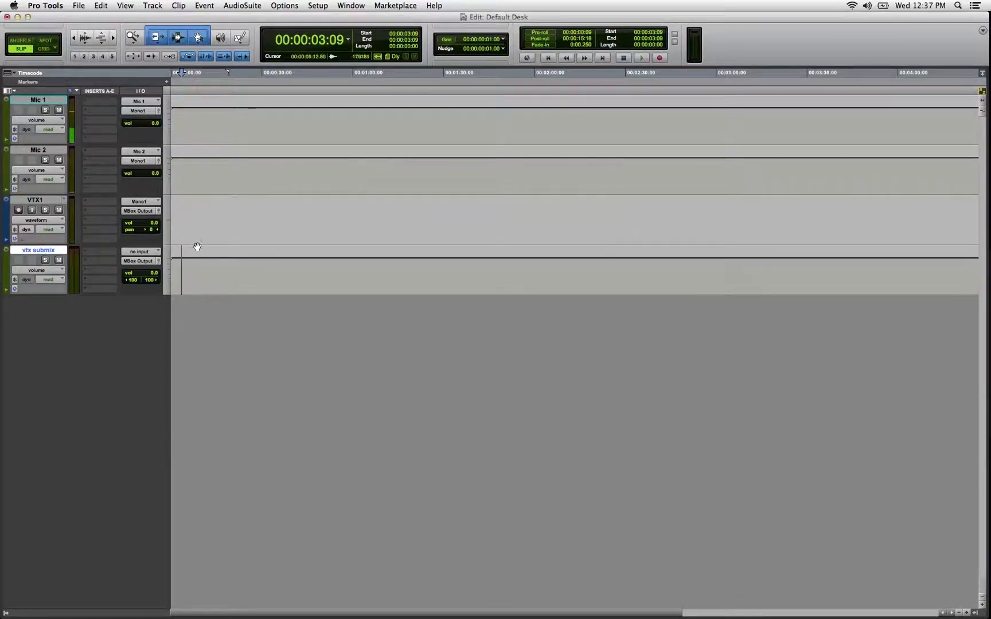
Add a stereo bus path named vtx submix in the I/O Setup, with sub-paths created automatically
left_click(312, 7)
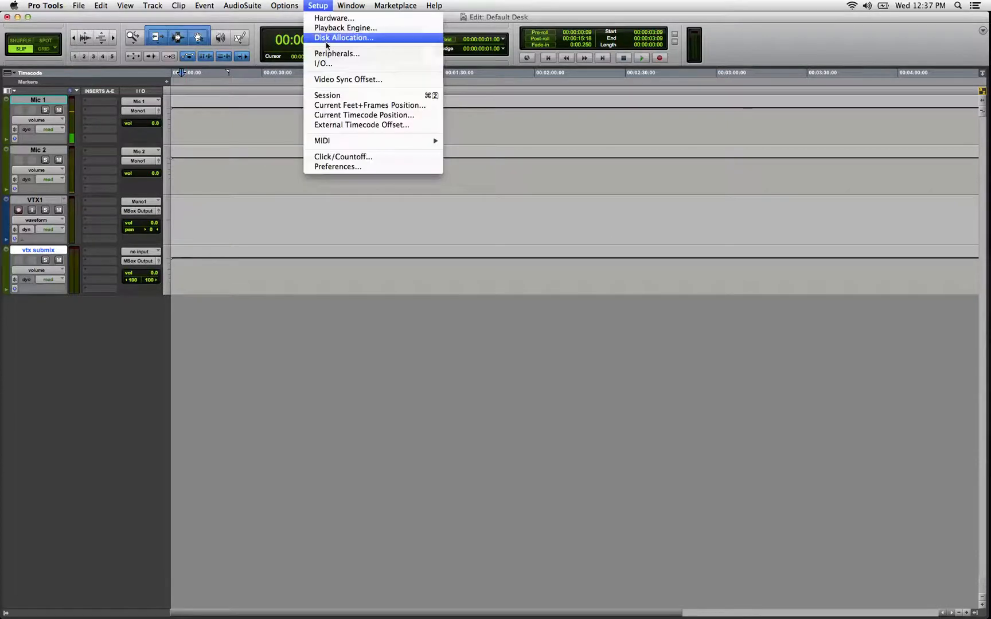
left_click(327, 63)
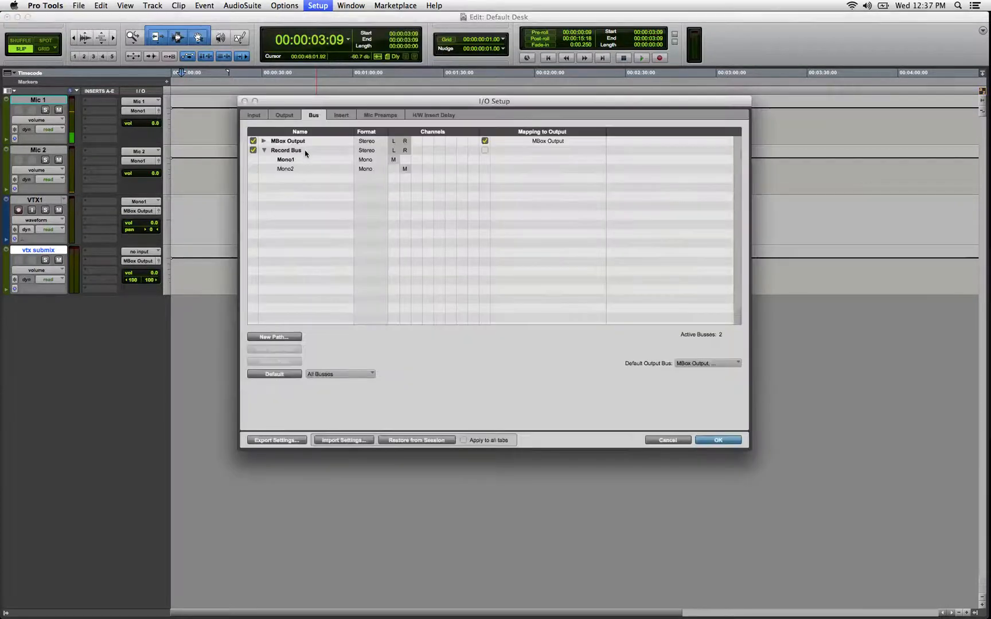
left_click(264, 151)
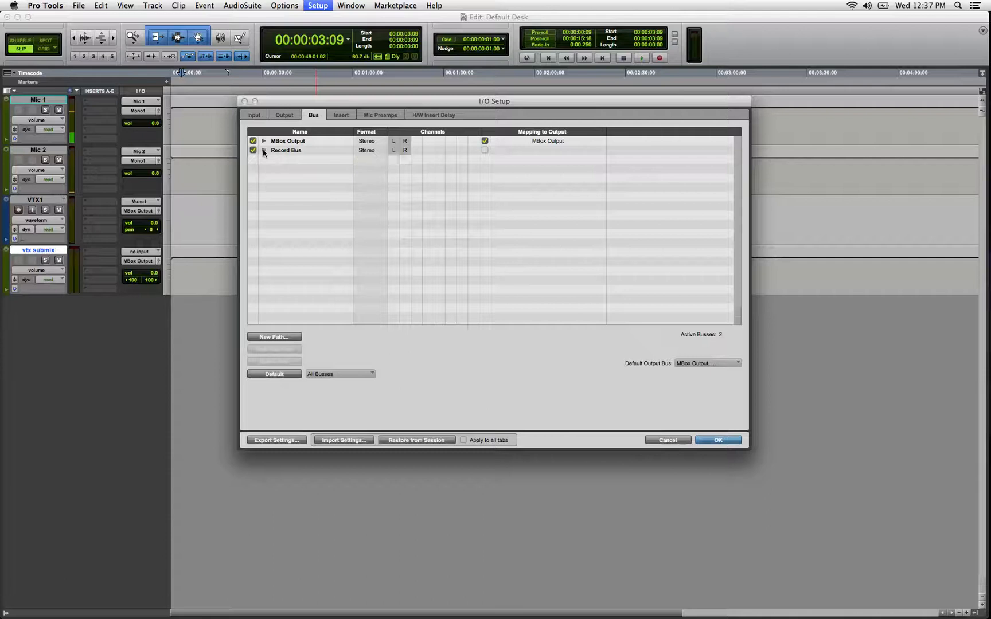
left_click(267, 337)
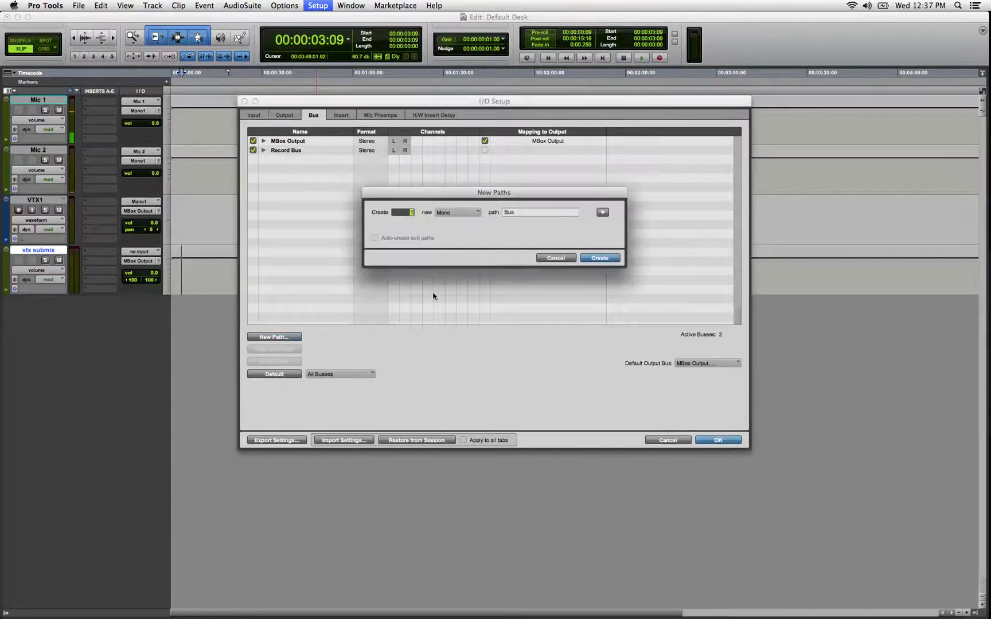
left_click(457, 214)
left_click(466, 224)
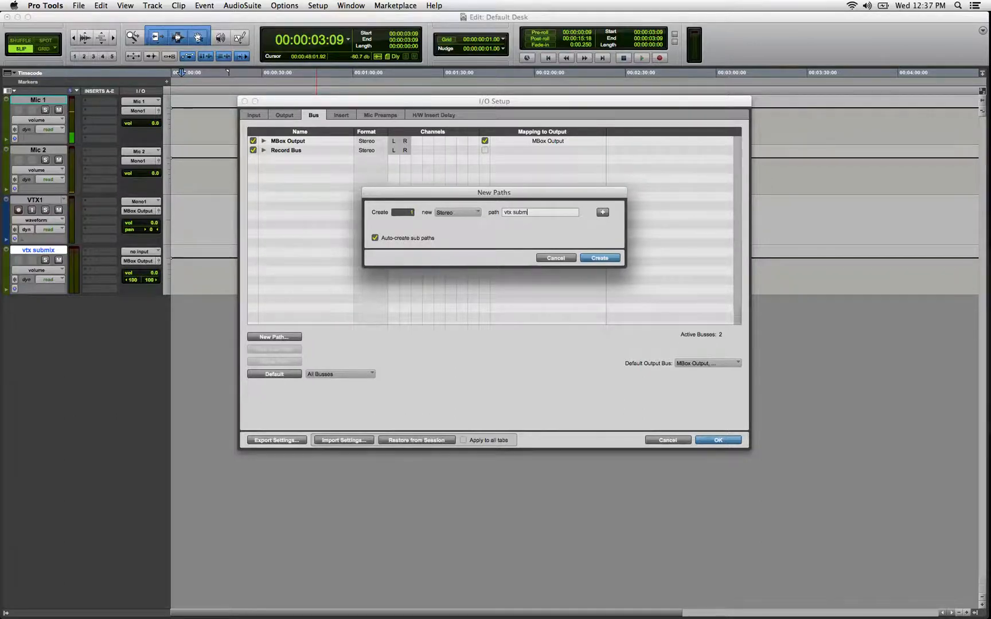
key("Return")
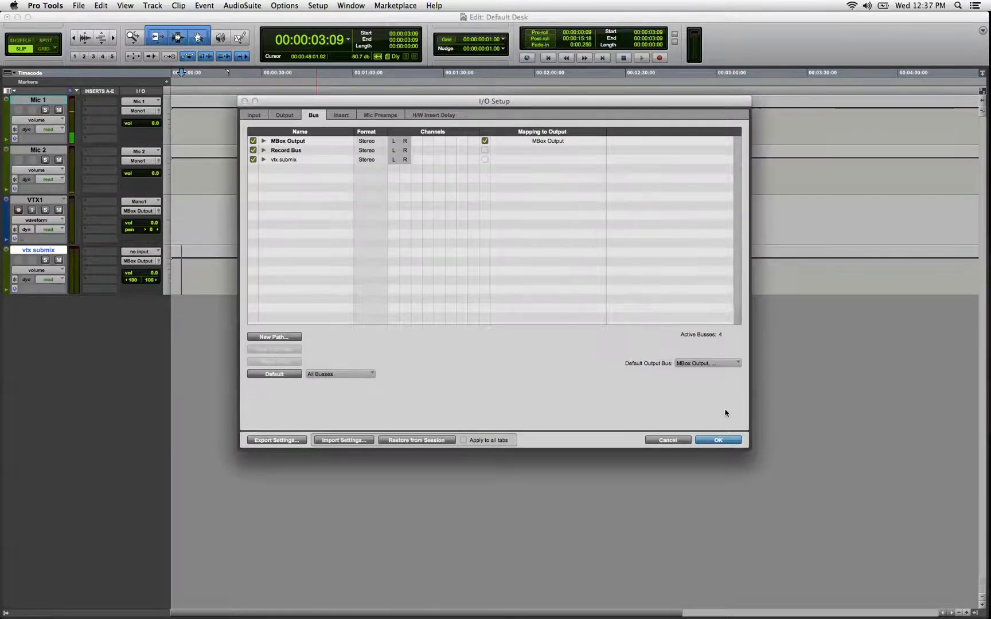
left_click(722, 440)
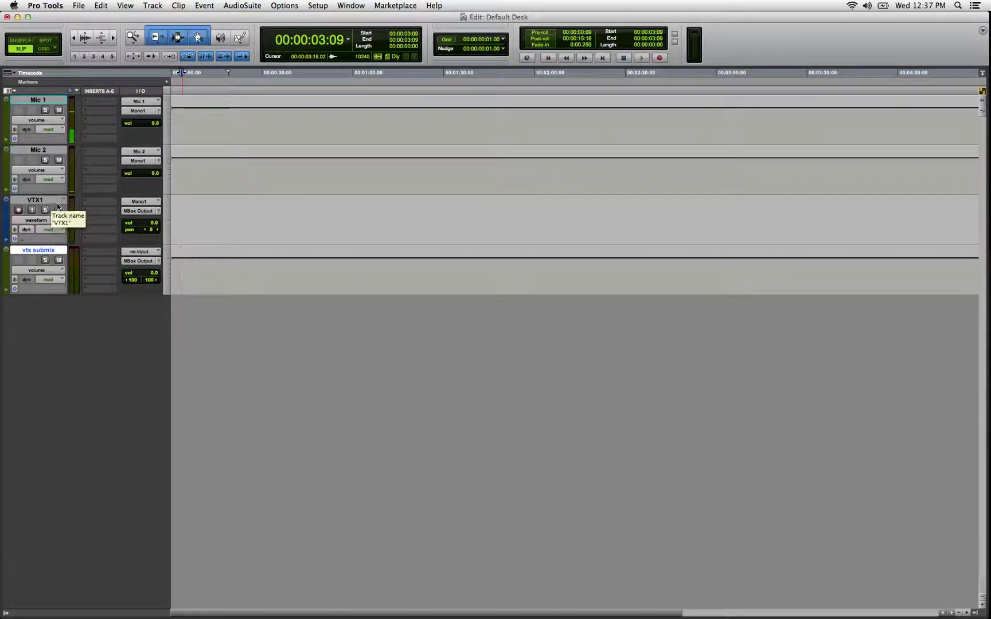
Route the VTX1 track's output to the stereo vtx submix bus and set the vtx submix track's input to that bus
left_click(126, 213)
mouse_move(131, 221)
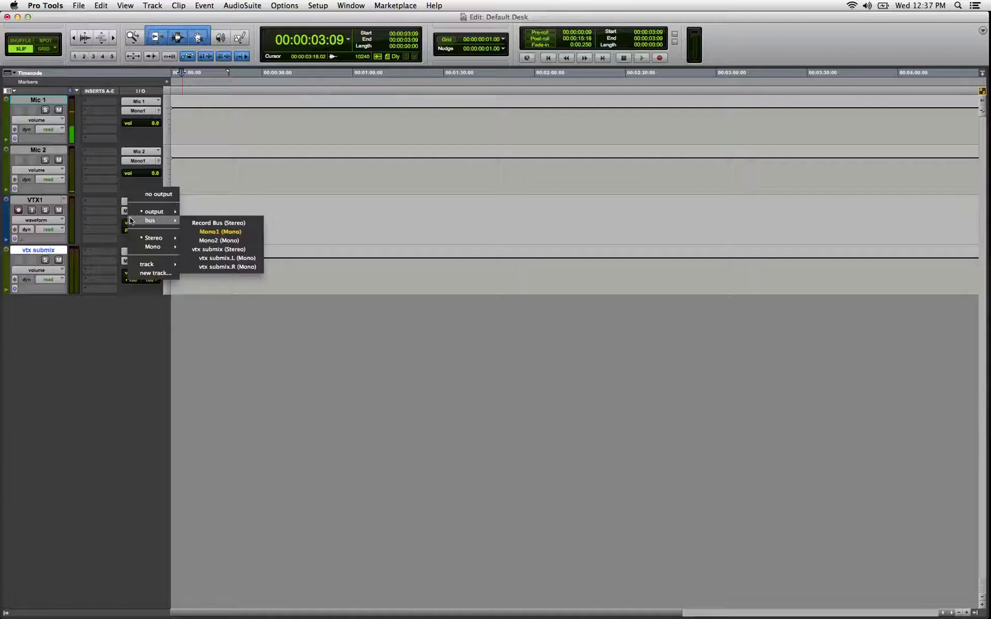
left_click(236, 251)
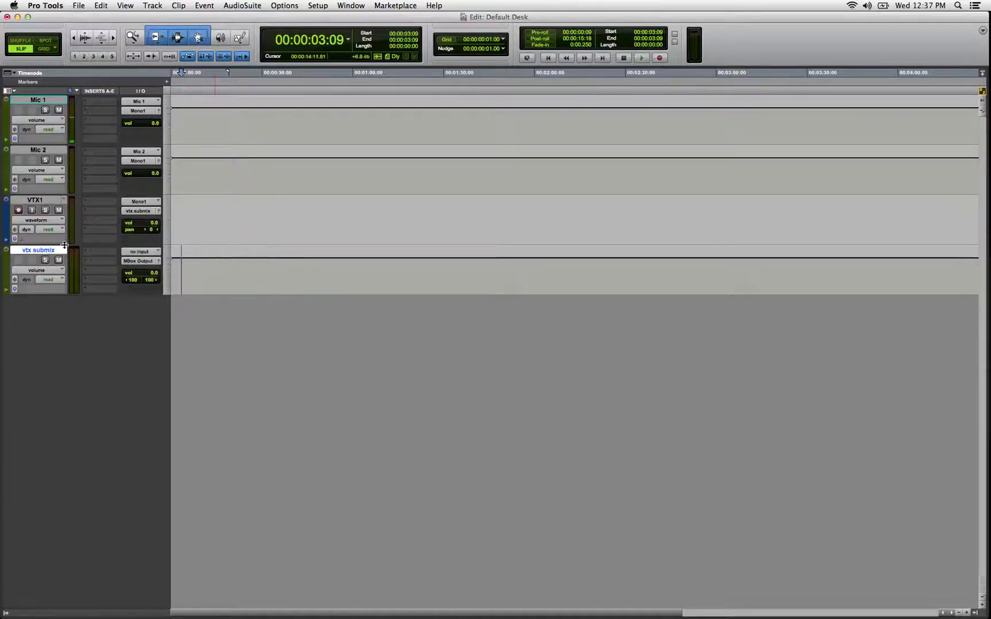
left_click(143, 253)
mouse_move(172, 282)
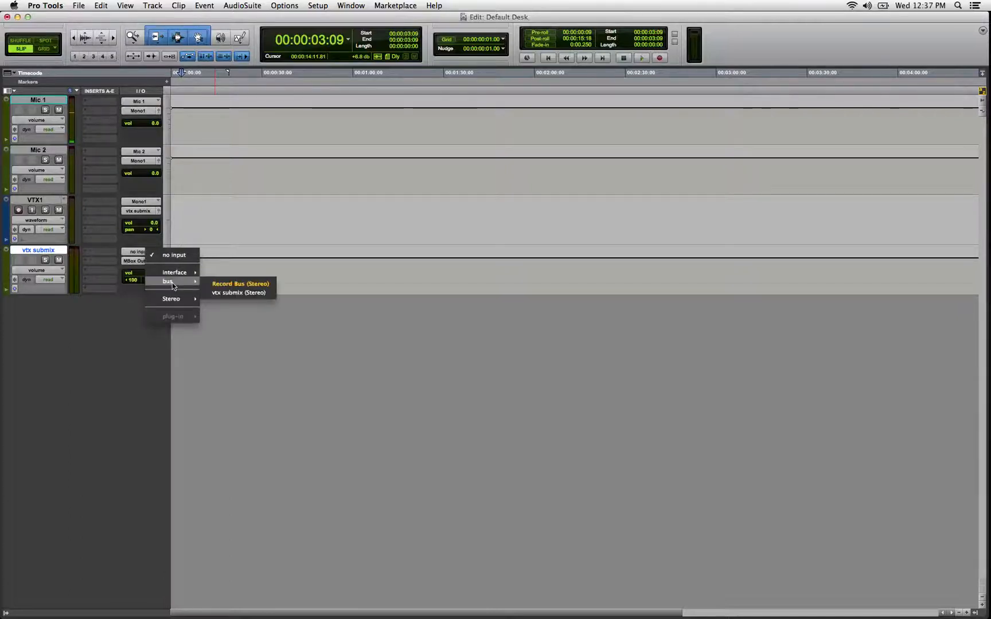
left_click(223, 291)
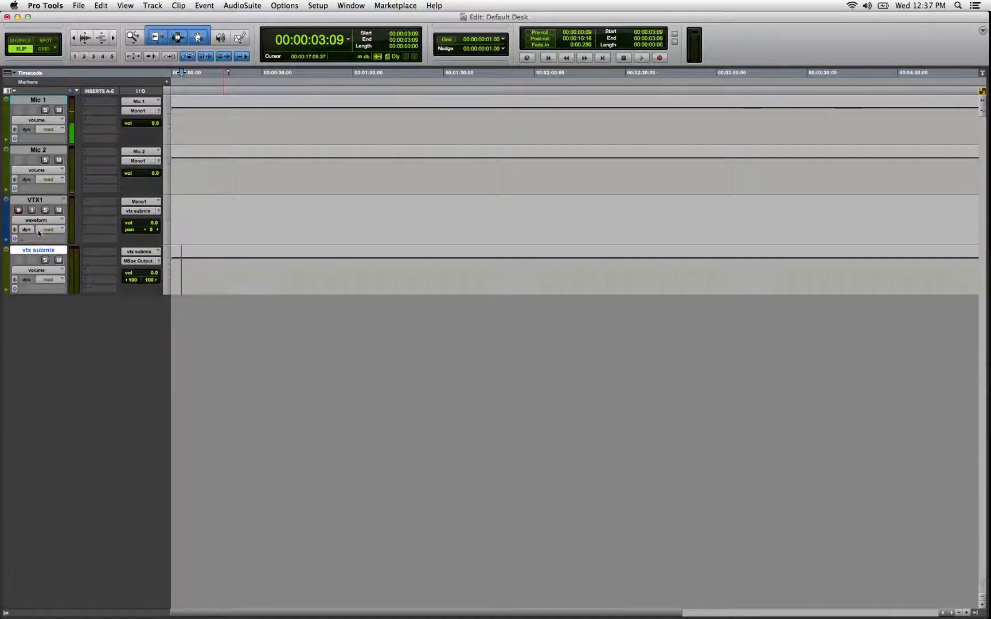
Turn on input monitoring for VTX1 and test its pan at -100 and back at 0 in the floating output window
left_click(33, 211)
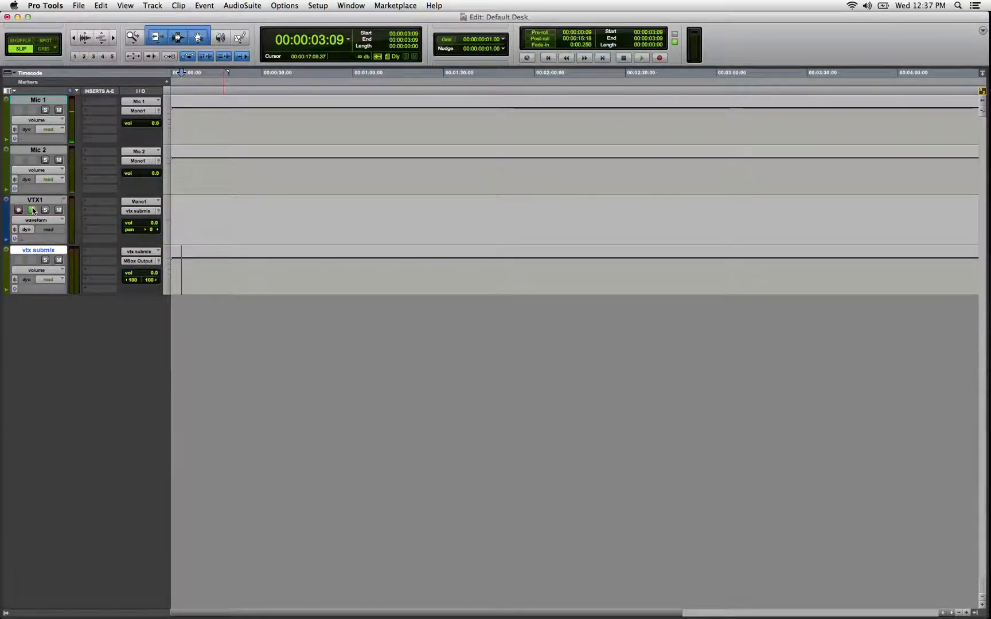
left_click(159, 210)
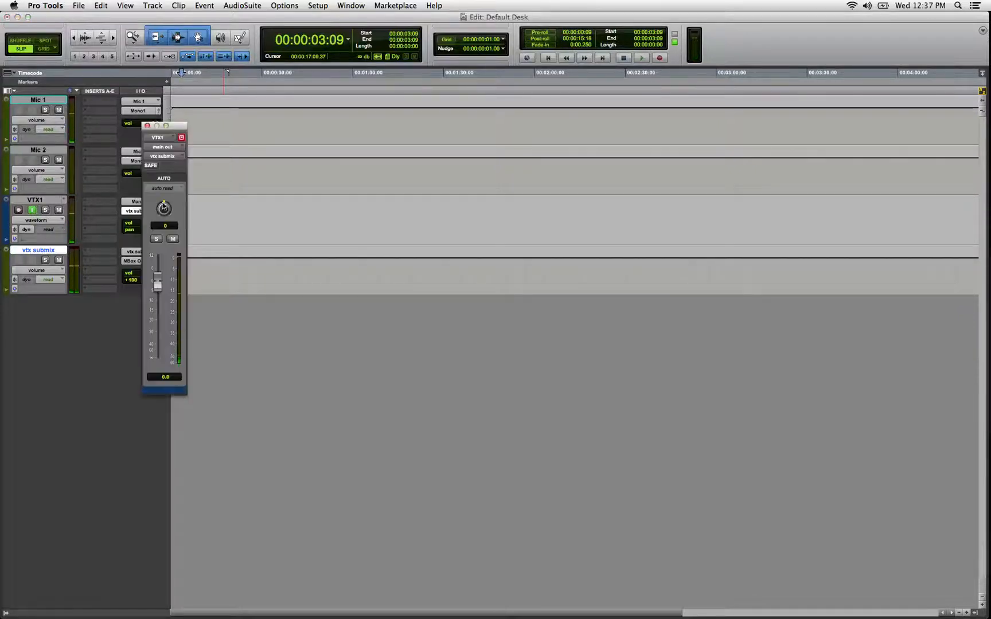
left_click_drag(182, 122, 320, 111)
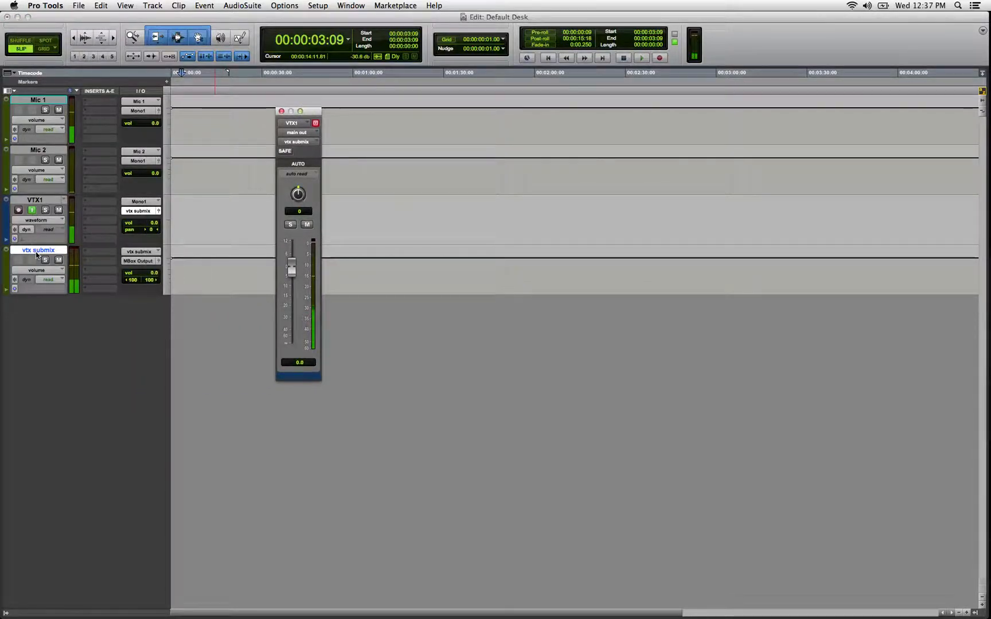
left_click_drag(298, 197, 282, 225)
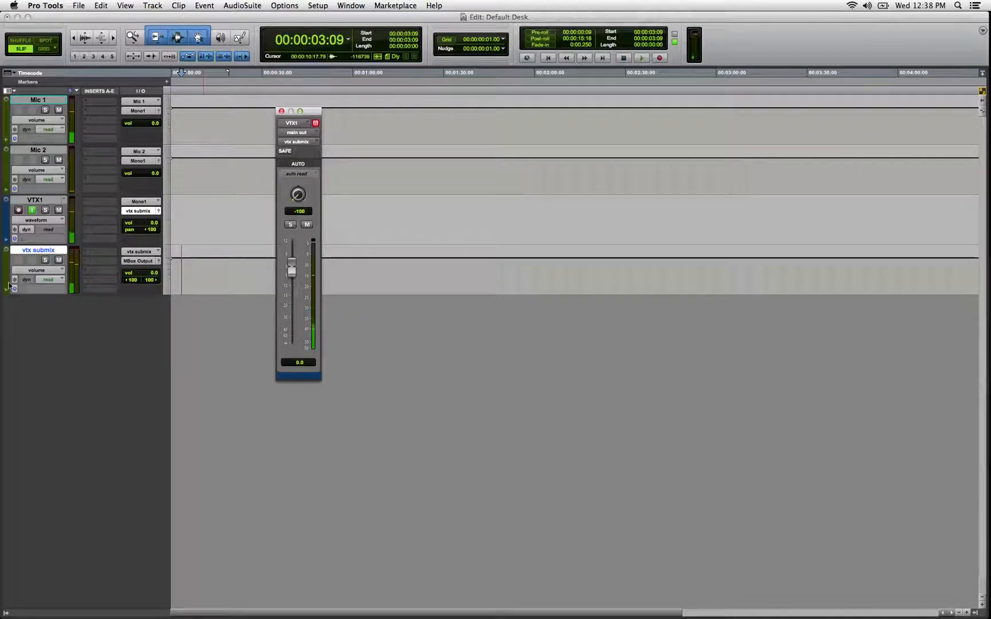
mouse_move(298, 202)
left_mouse_down()
mouse_move(353, 147)
mouse_move(394, 148)
mouse_move(294, 200)
left_mouse_up()
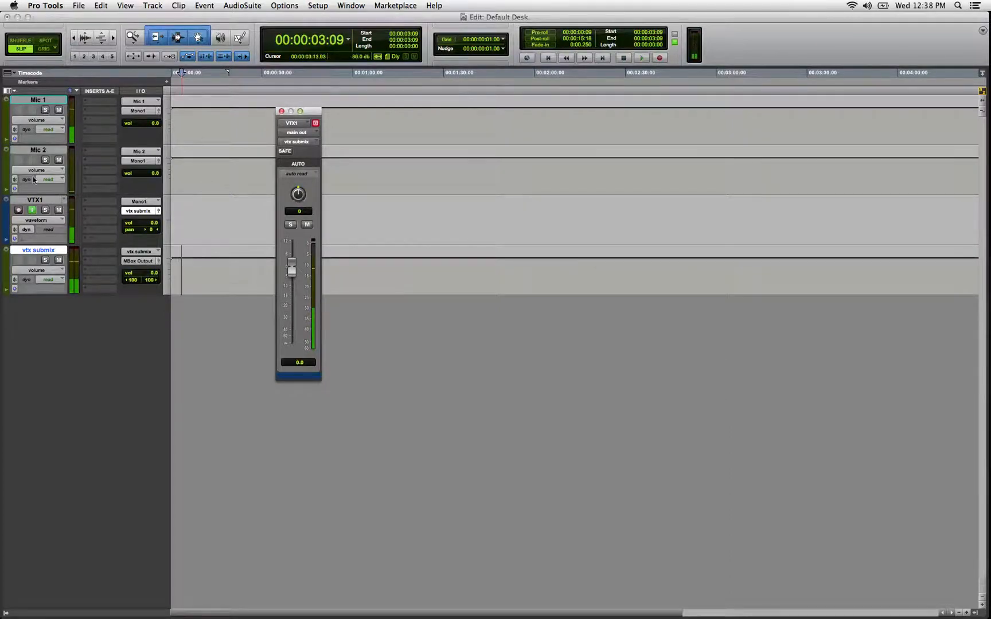
left_click(38, 252)
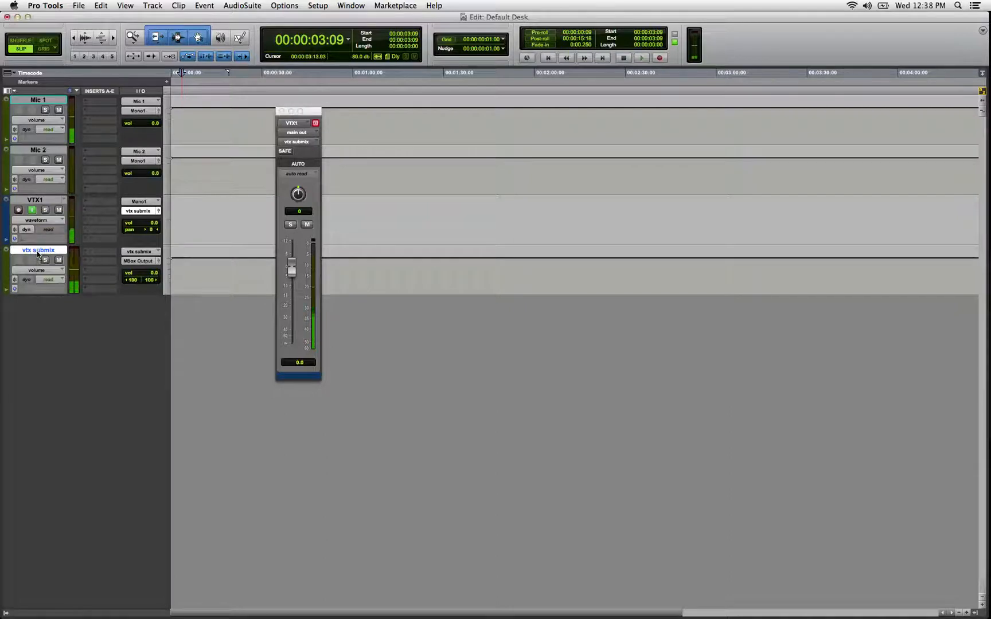
left_click(282, 112)
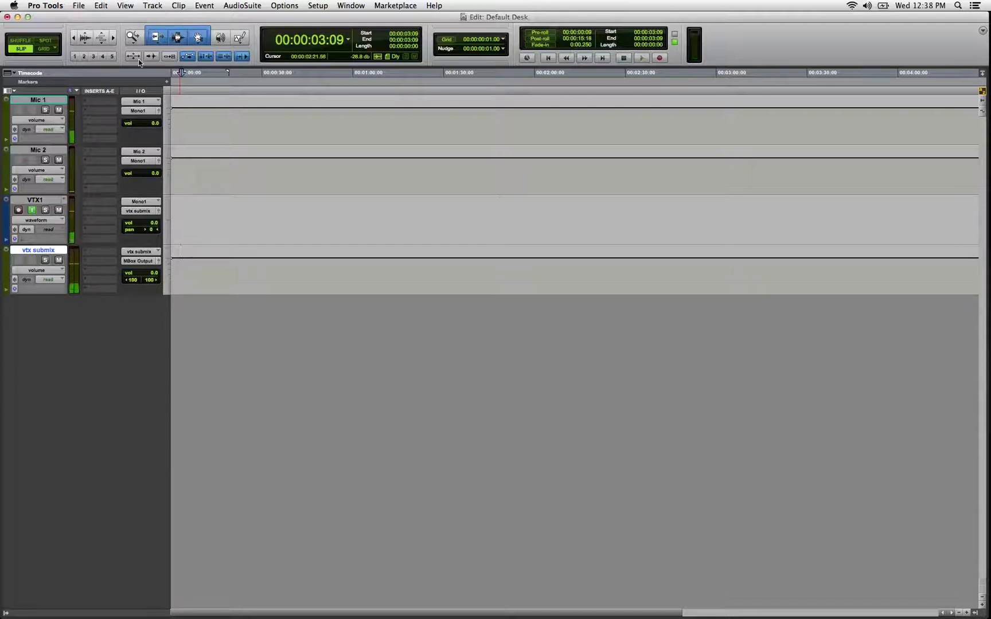
Create another stereo Aux Input track below the vtx submix track
key("super+shift+n")
left_click(423, 220)
left_click(436, 229)
left_click(483, 222)
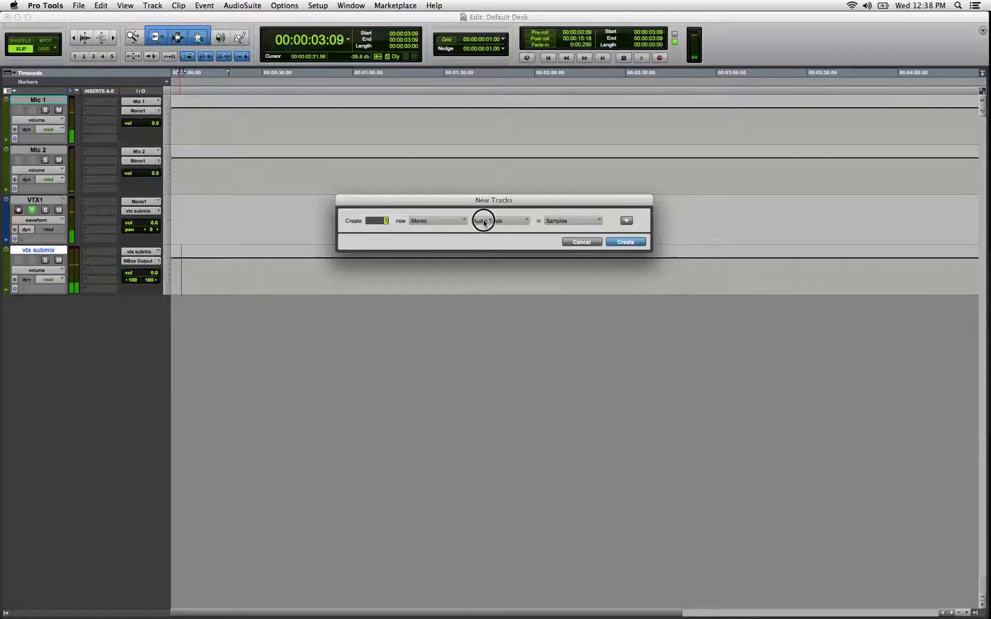
left_click(493, 234)
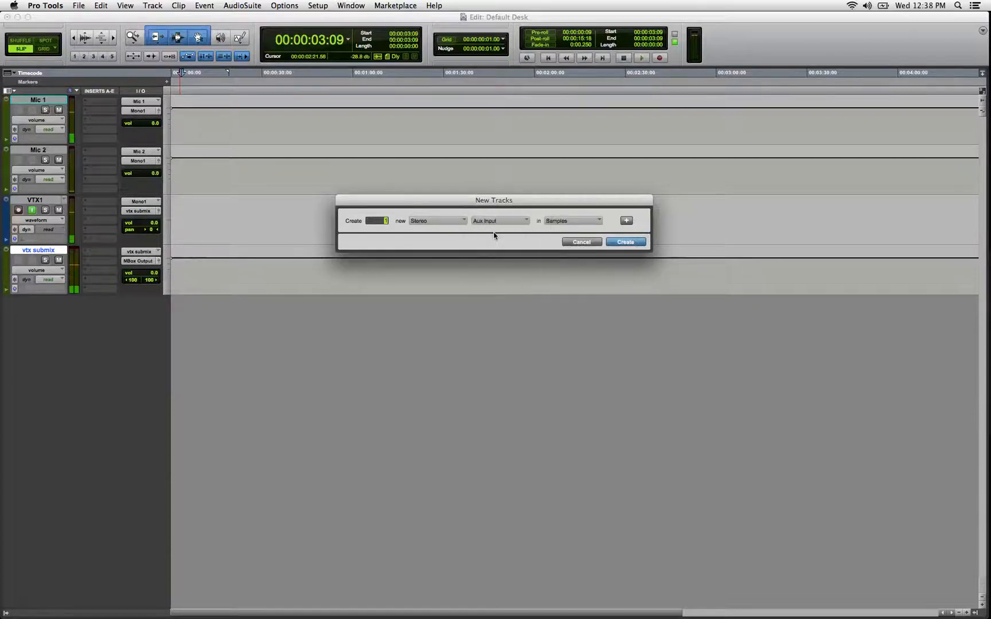
left_click(629, 241)
Rename the newest aux track vtx reverb and increase its height to match the other tracks
double_click(38, 300)
type("vtx reverb")
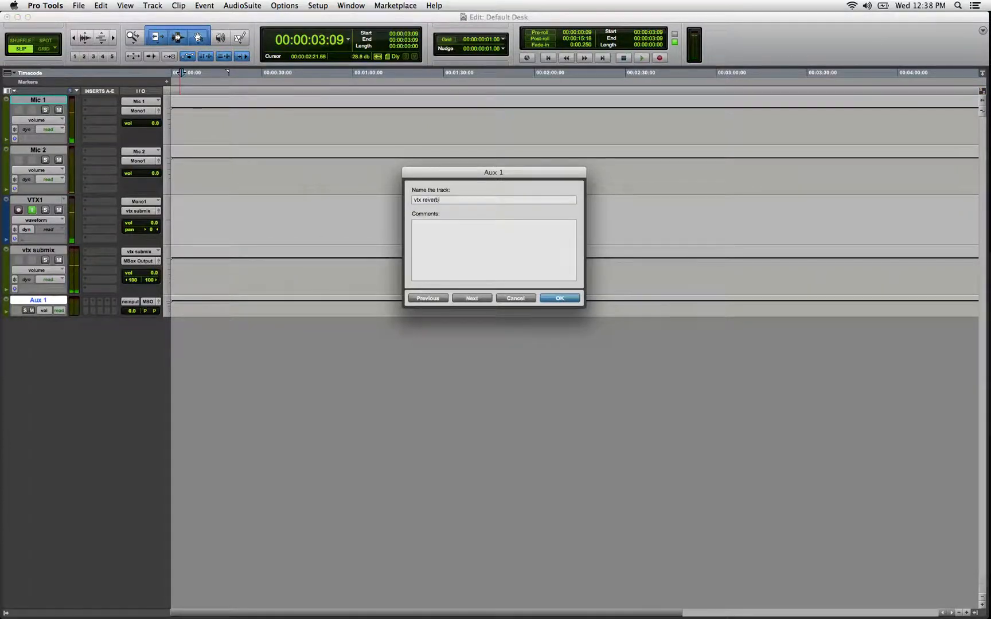
key("Return")
left_click(184, 311)
key("ctrl+Up")
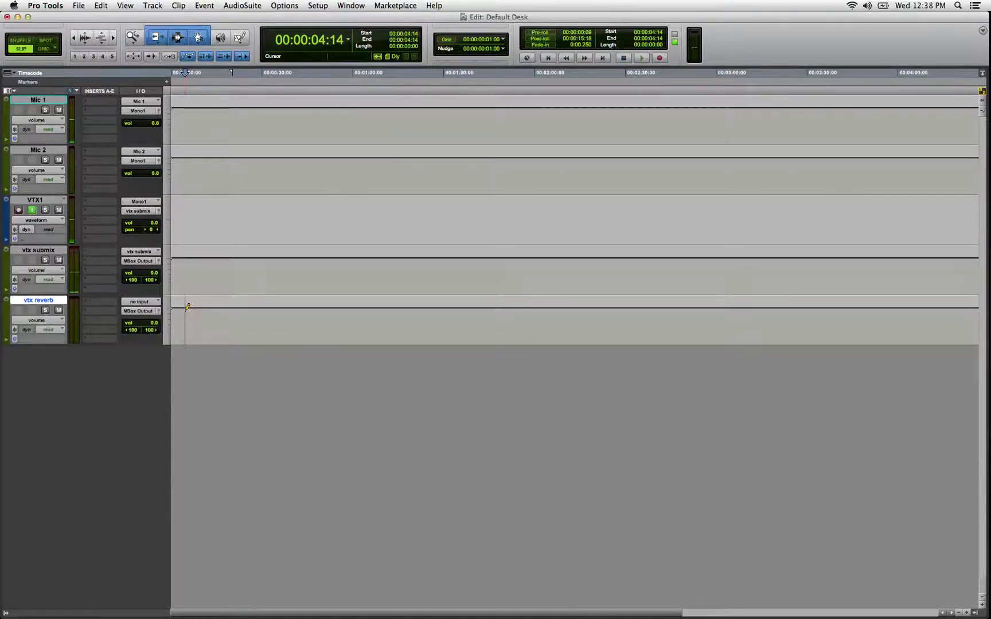
Create a new stereo bus path named vtx reverb in the I/O Setup
left_click(317, 5)
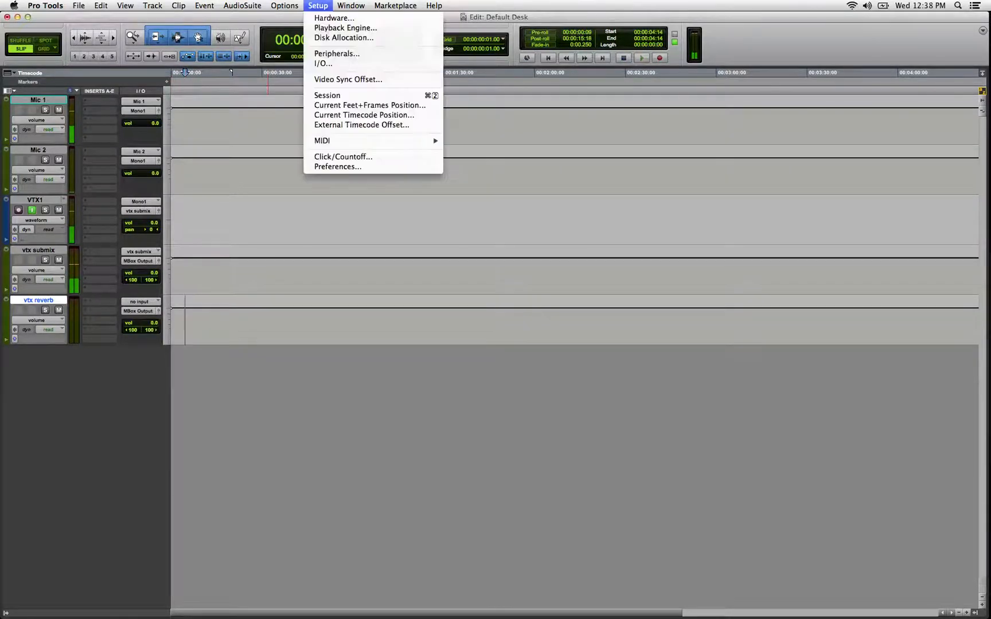
left_click(328, 64)
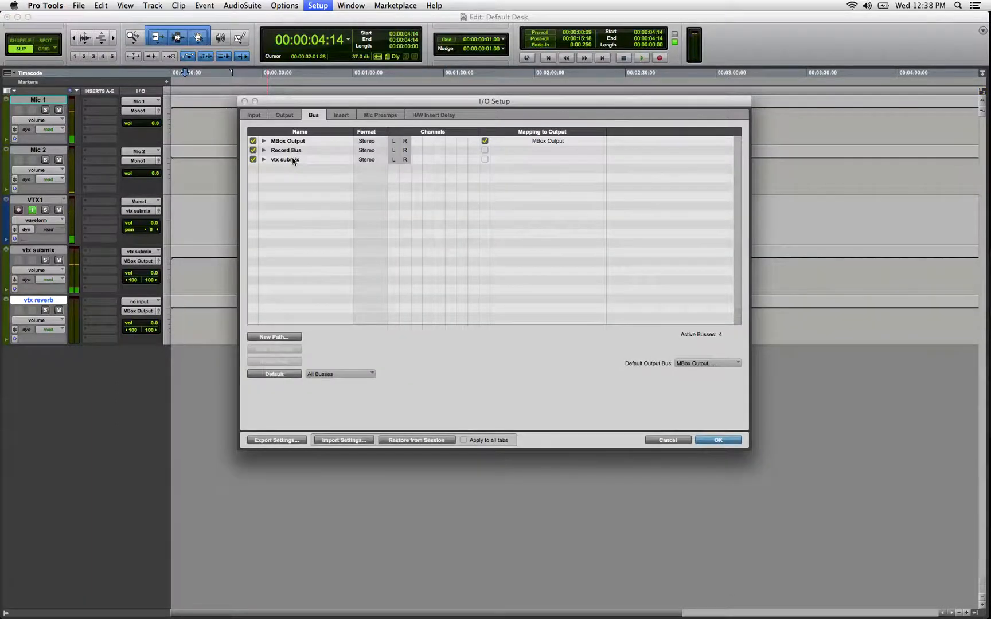
left_click(274, 337)
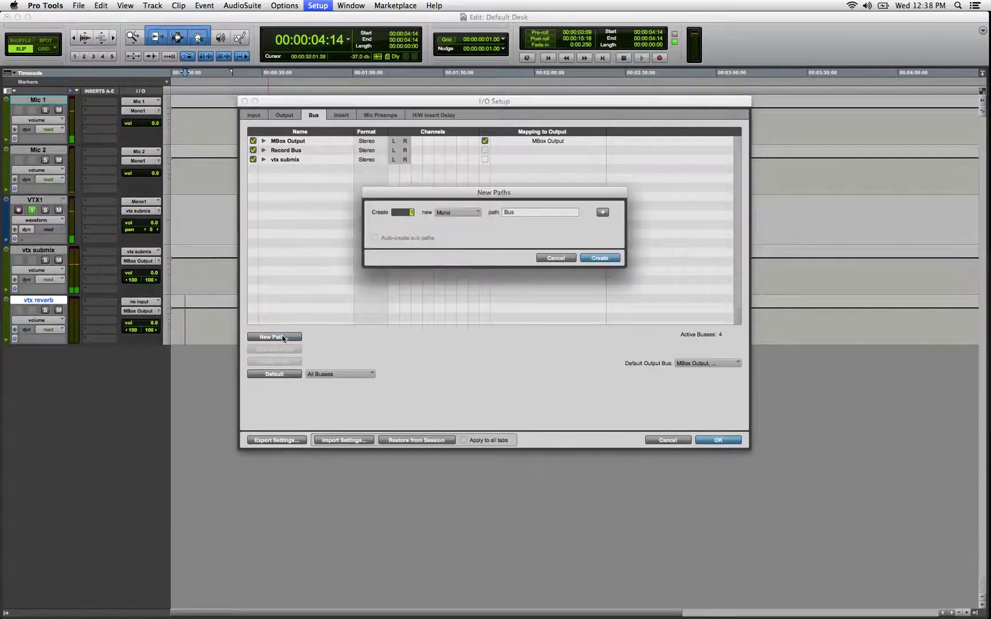
left_click(459, 210)
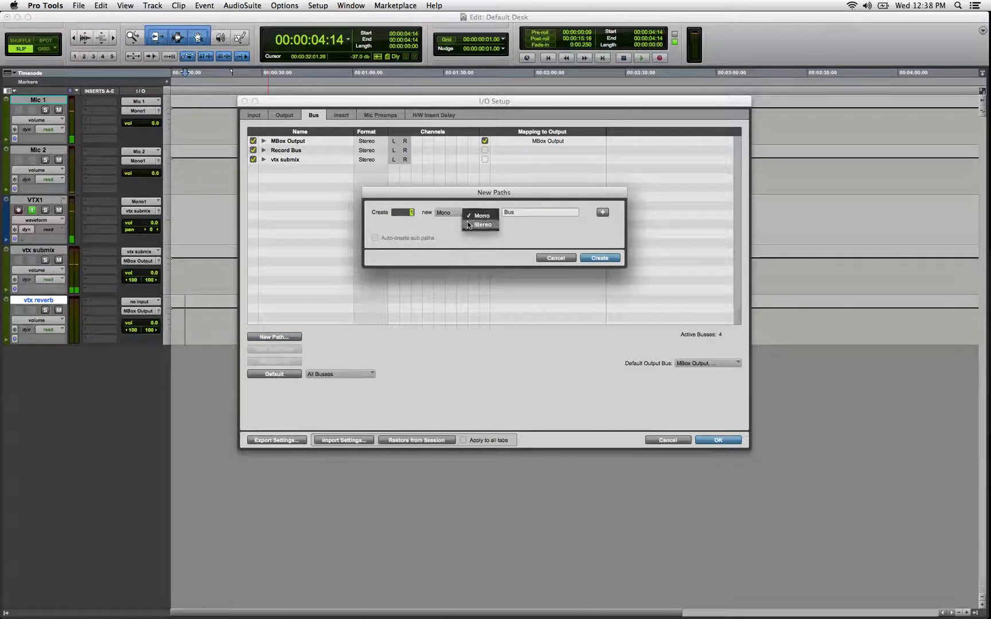
left_click(467, 222)
type("vtx reverb")
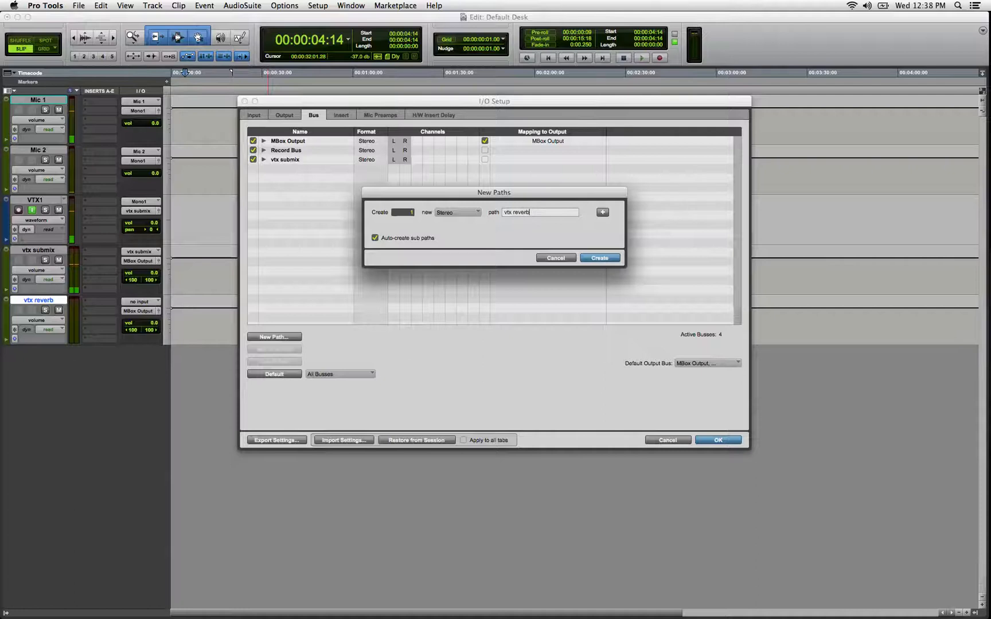
key("Return")
left_click(713, 440)
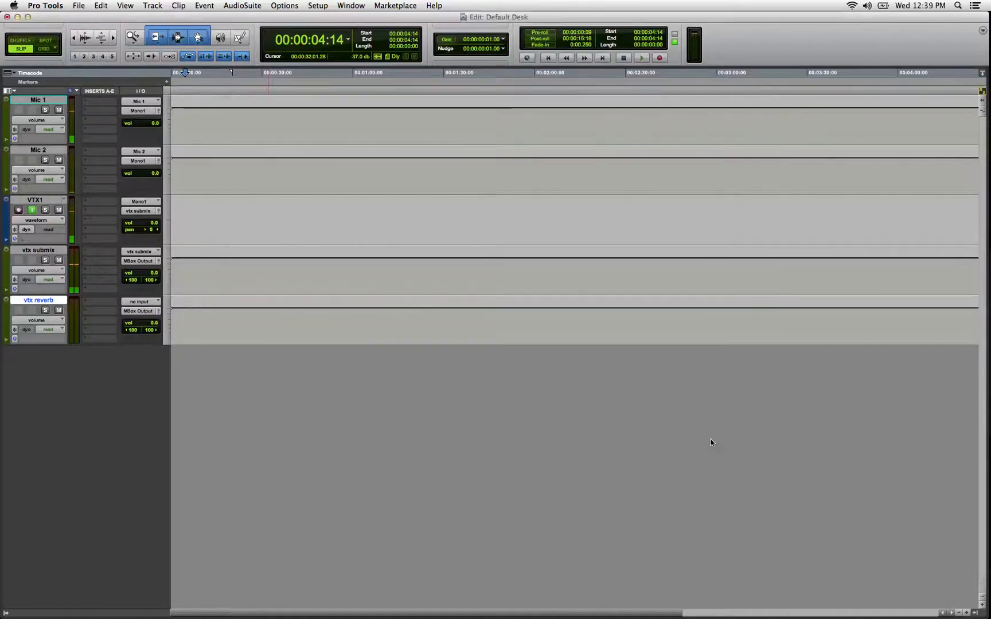
Move the vtx reverb track above the vtx submix track and set its input to the stereo vtx reverb bus
left_click_drag(38, 299, 37, 252)
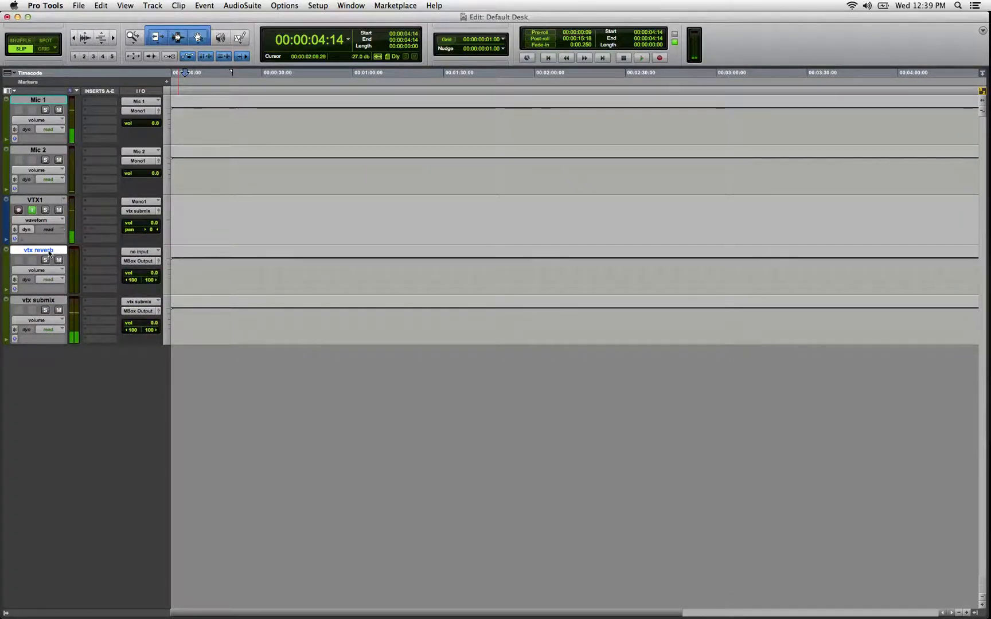
left_click(139, 251)
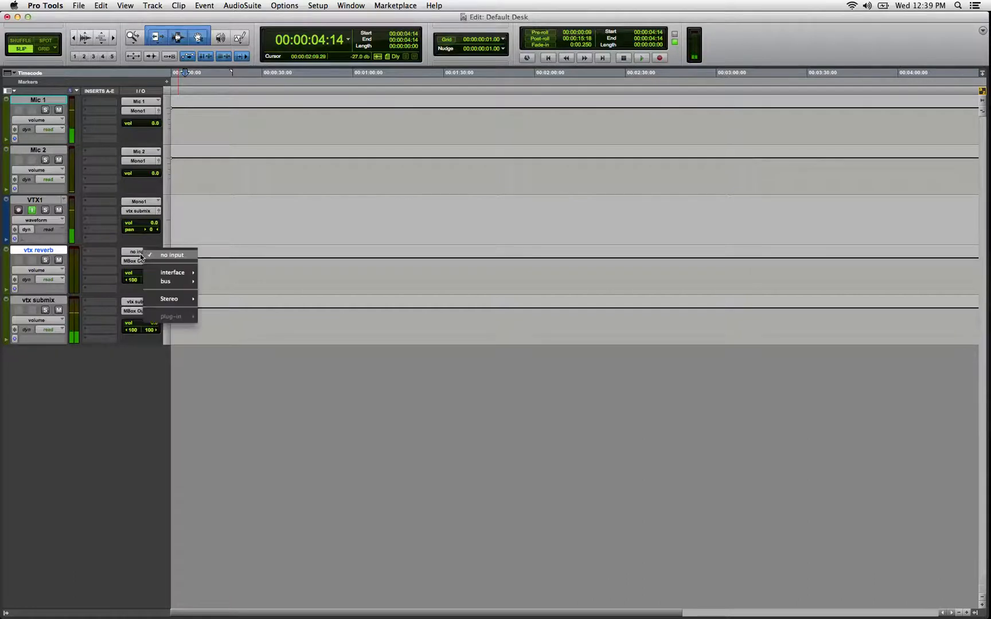
mouse_move(164, 283)
left_click(235, 301)
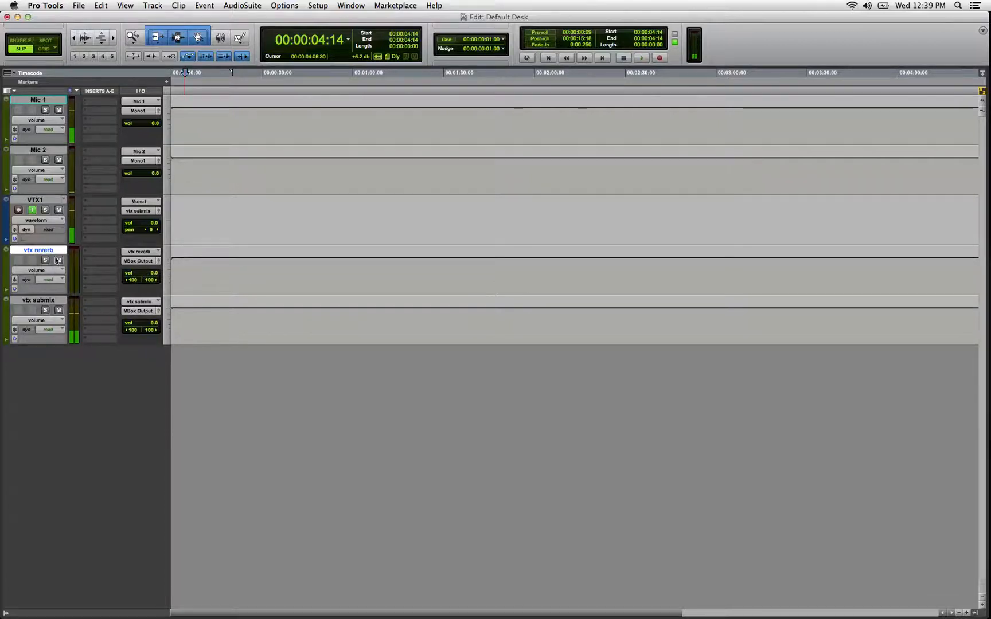
Route the vtx reverb track's output to the stereo vtx submix bus
left_click(45, 309)
left_click(45, 309)
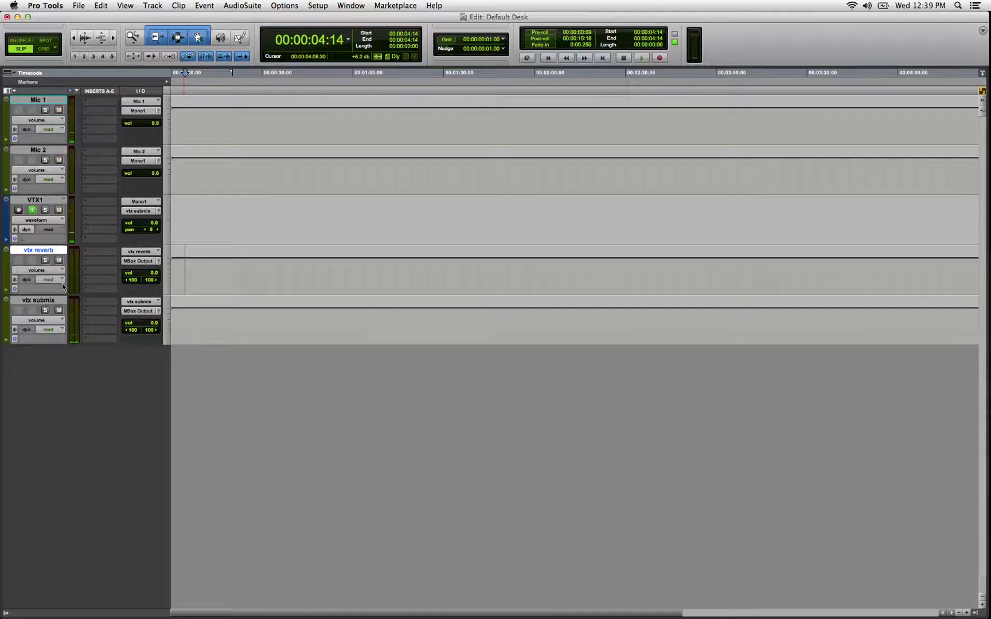
left_click(123, 263)
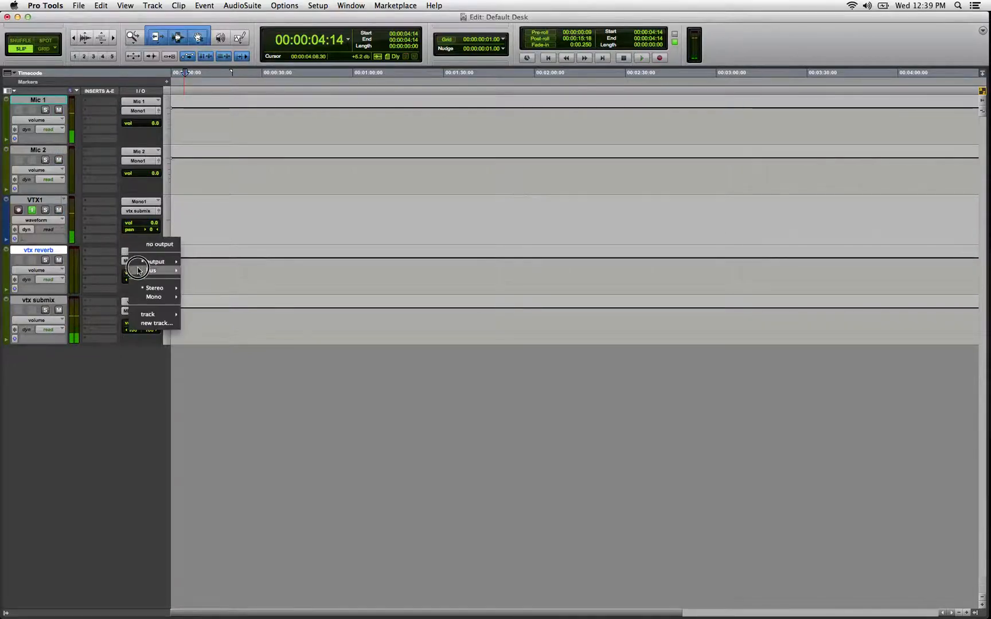
mouse_move(152, 270)
left_click(247, 300)
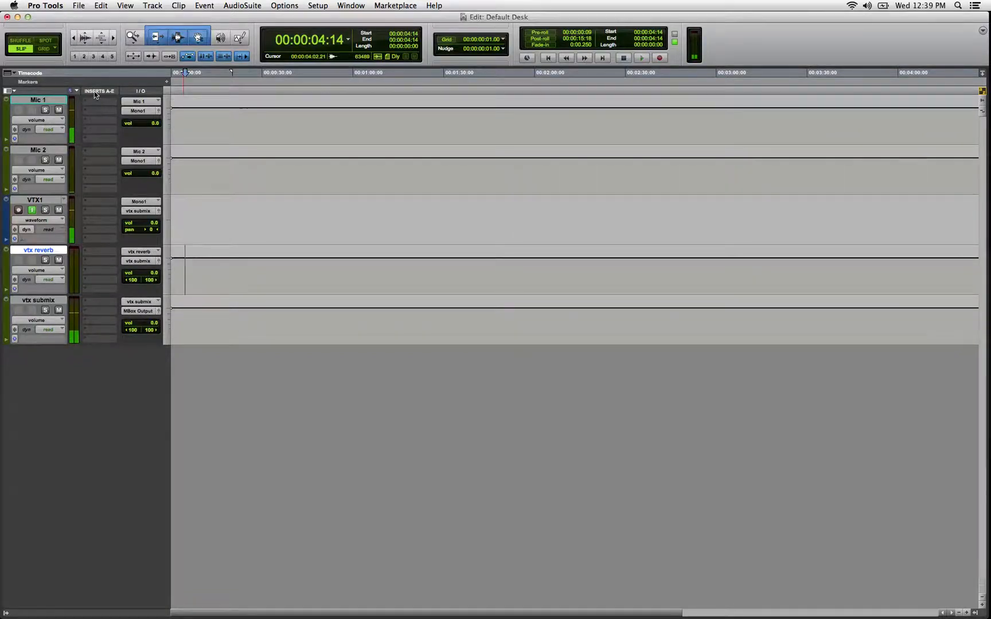
Show the Sends A-E column and add a send on VTX1 to the stereo vtx reverb bus, with its level at minus infinity
left_click(10, 92)
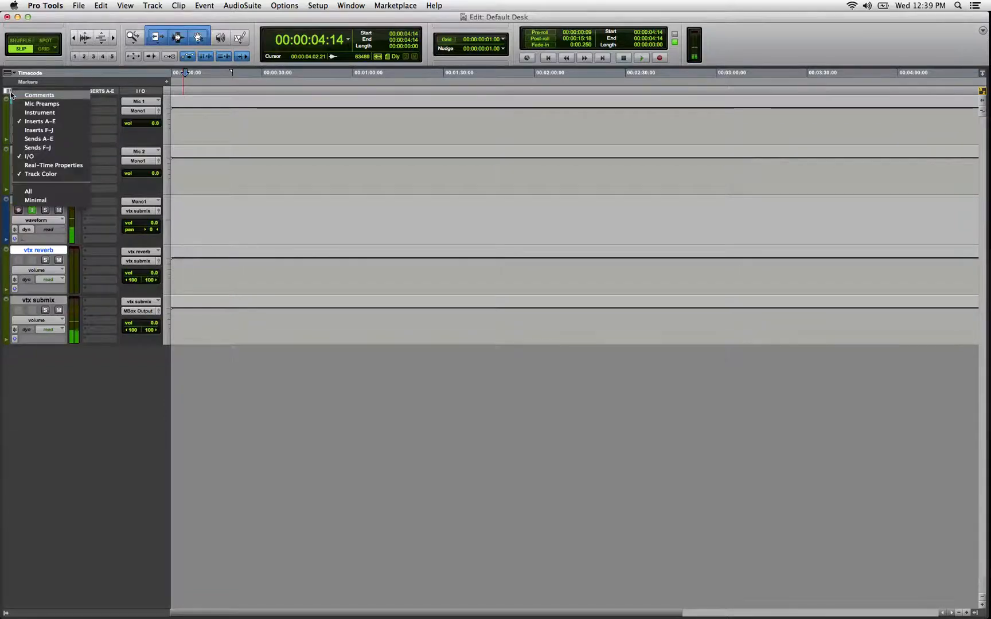
left_click(33, 139)
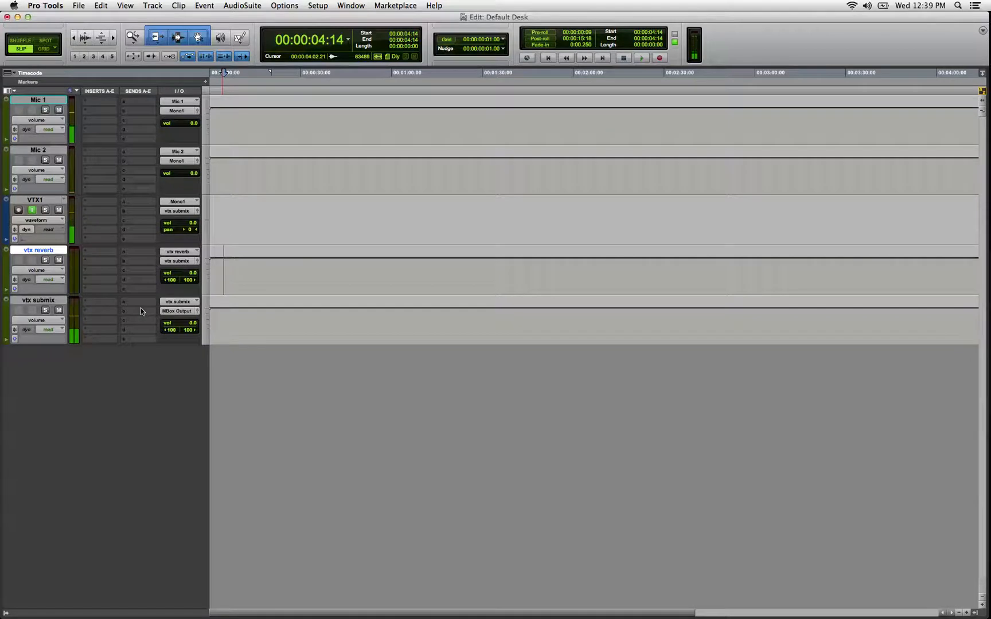
left_click(35, 199)
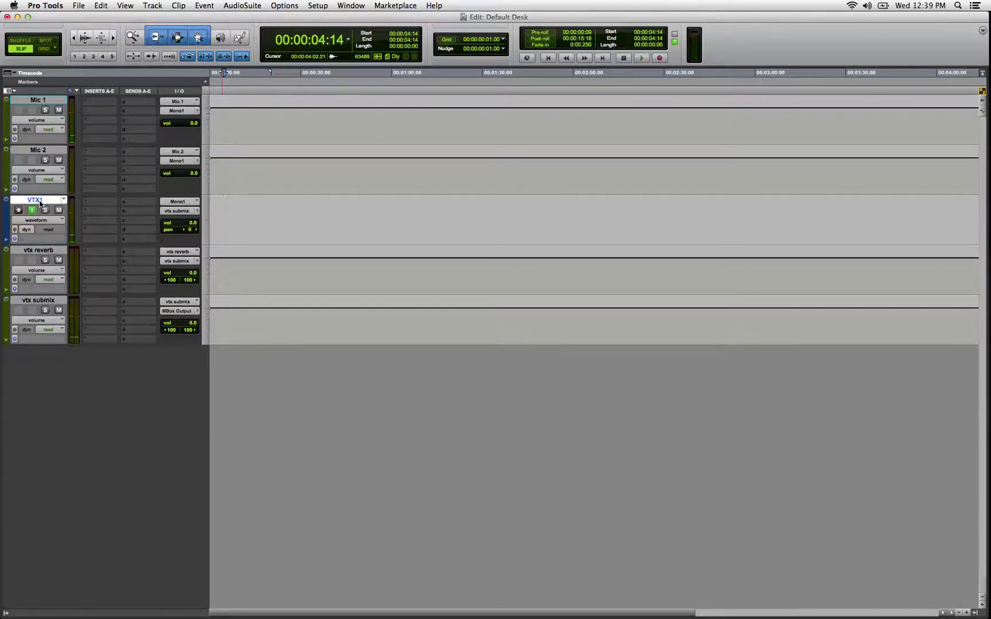
left_click(131, 205)
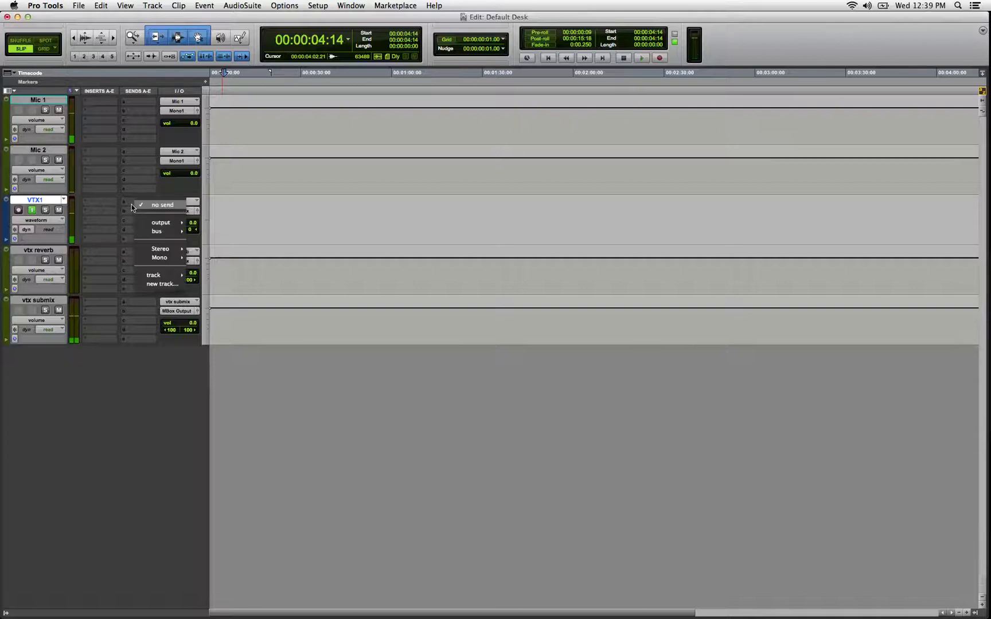
mouse_move(175, 231)
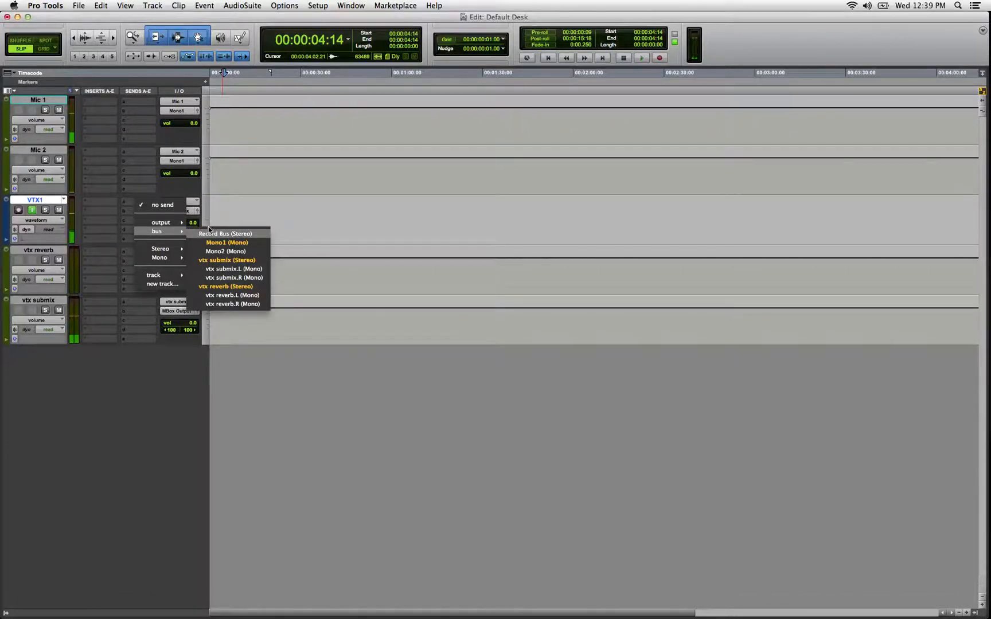
left_click(236, 287)
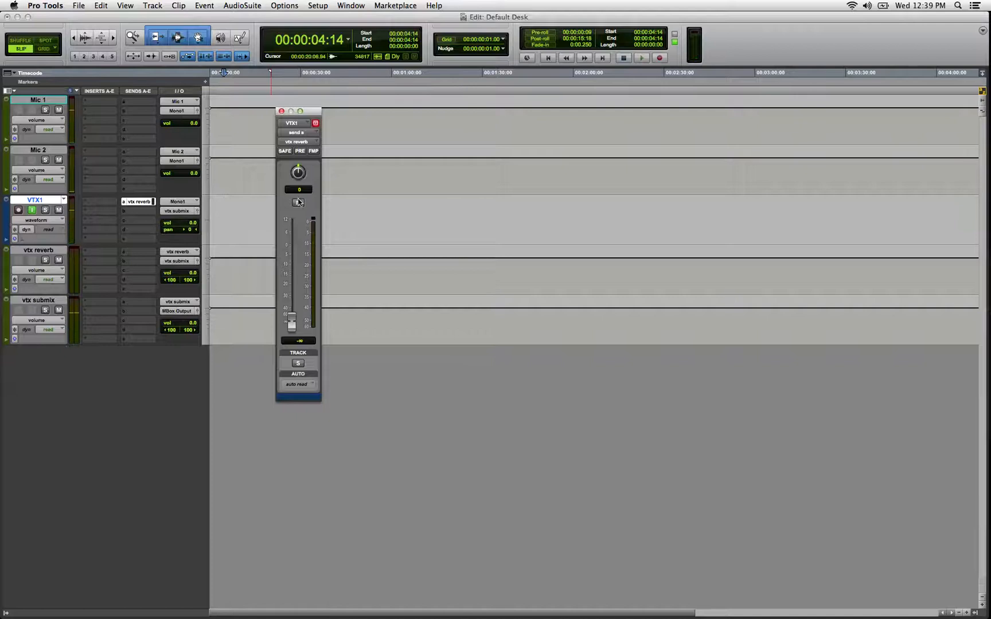
left_click_drag(291, 327, 276, 384)
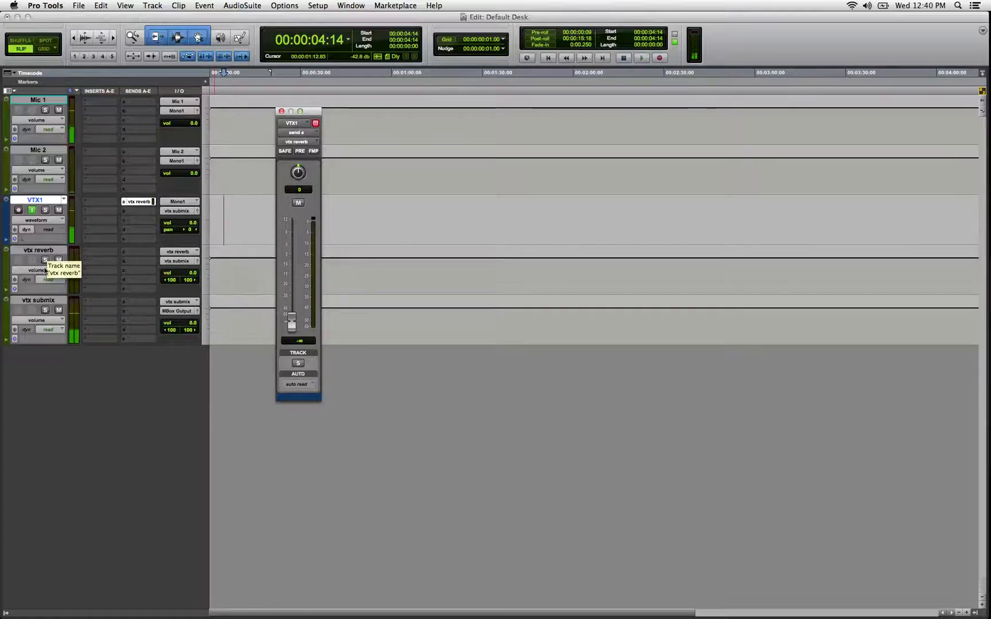
Insert the multichannel AIR Reverb (stereo) plug-in on the vtx reverb track and close its plug-in window
left_click(99, 250)
mouse_move(167, 298)
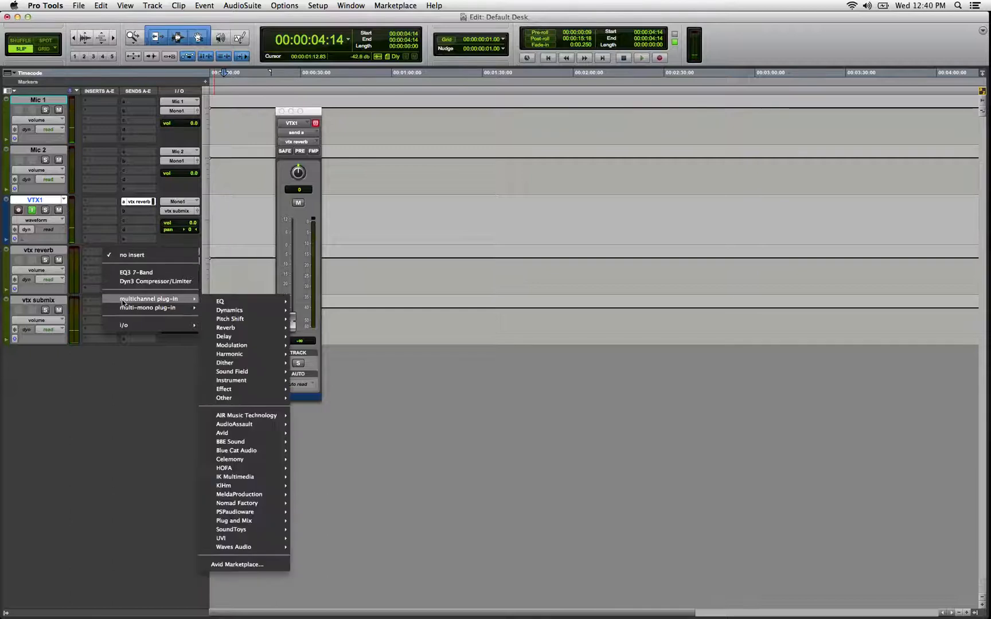
mouse_move(243, 312)
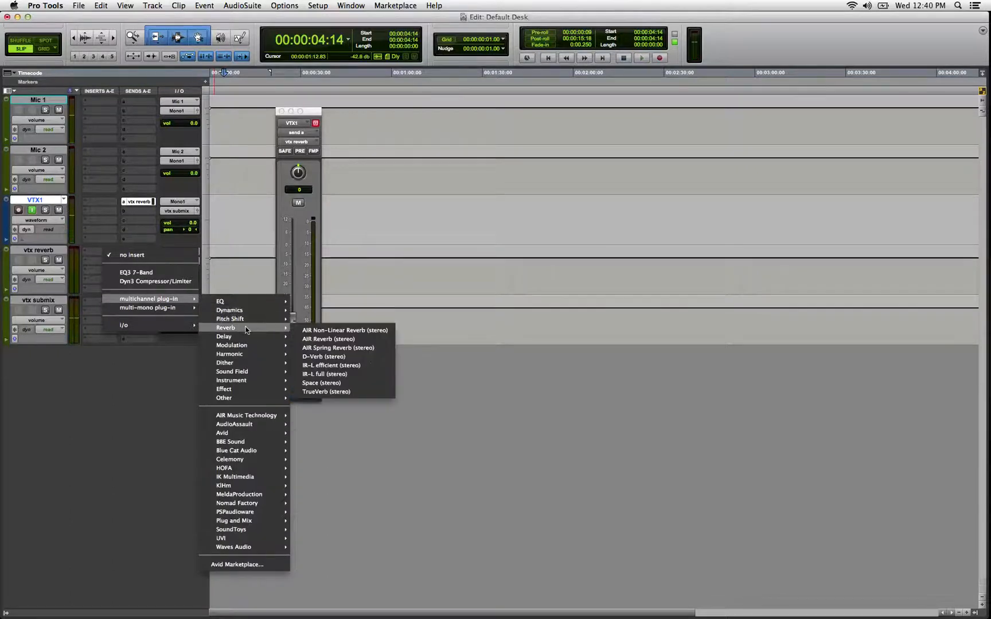
left_click(346, 340)
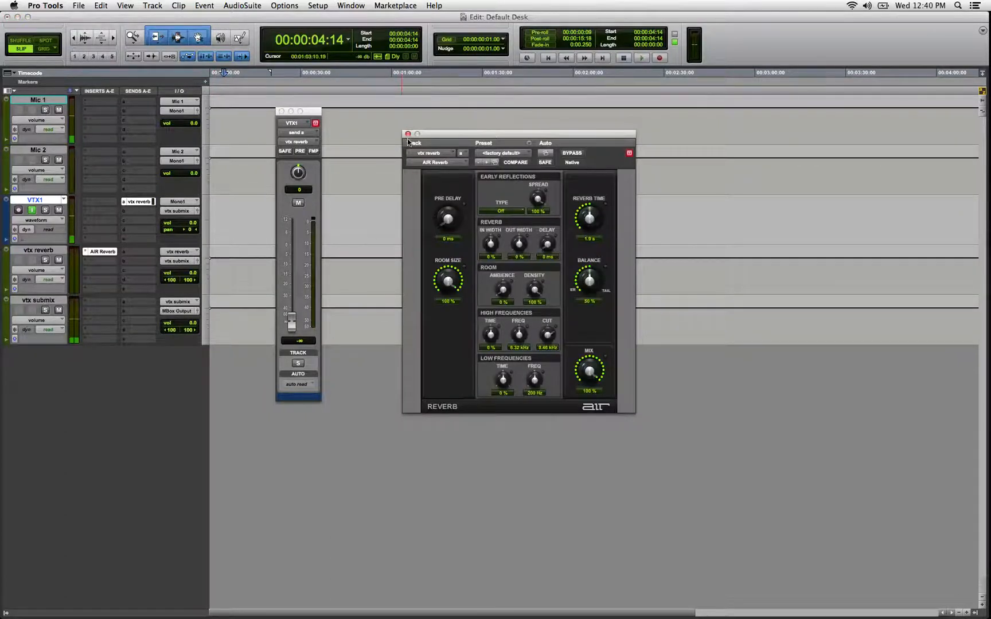
left_click(408, 134)
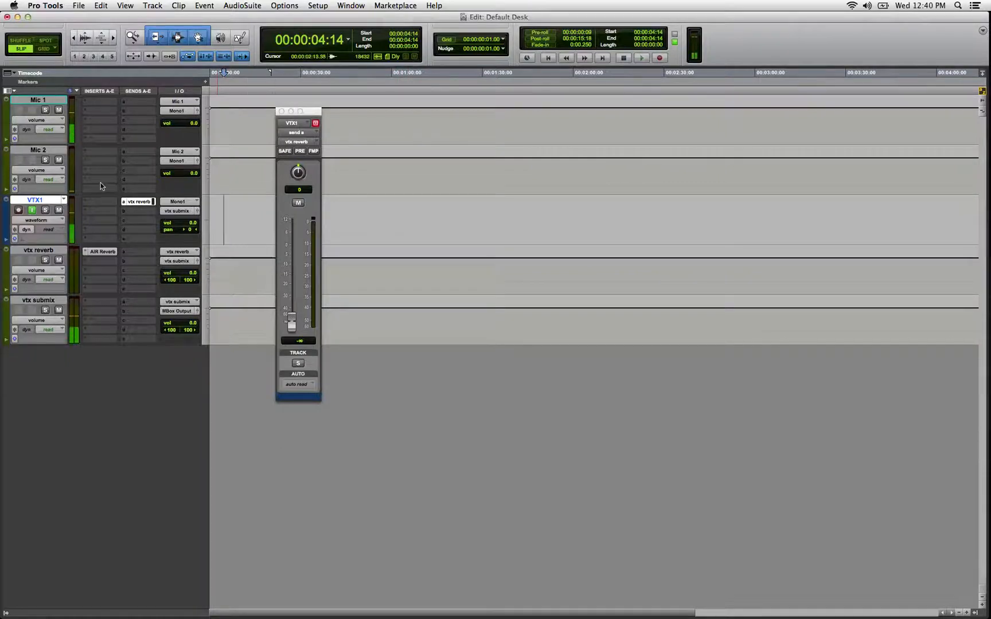
Test VTX1's reverb send at +5.0 dB, return its level to minus infinity and close the send window
left_click_drag(291, 324, 292, 239)
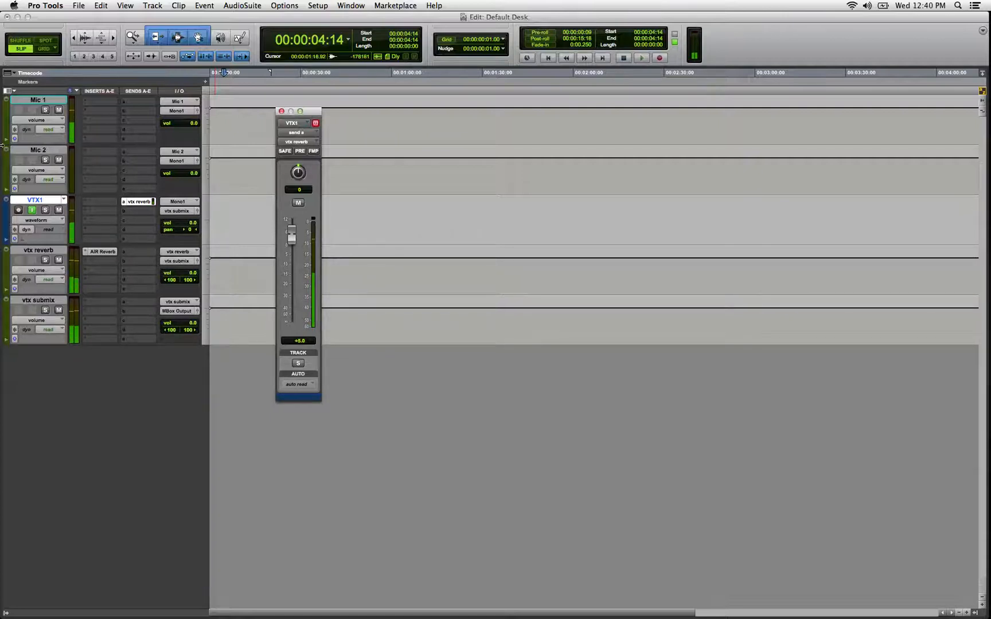
left_click(32, 202)
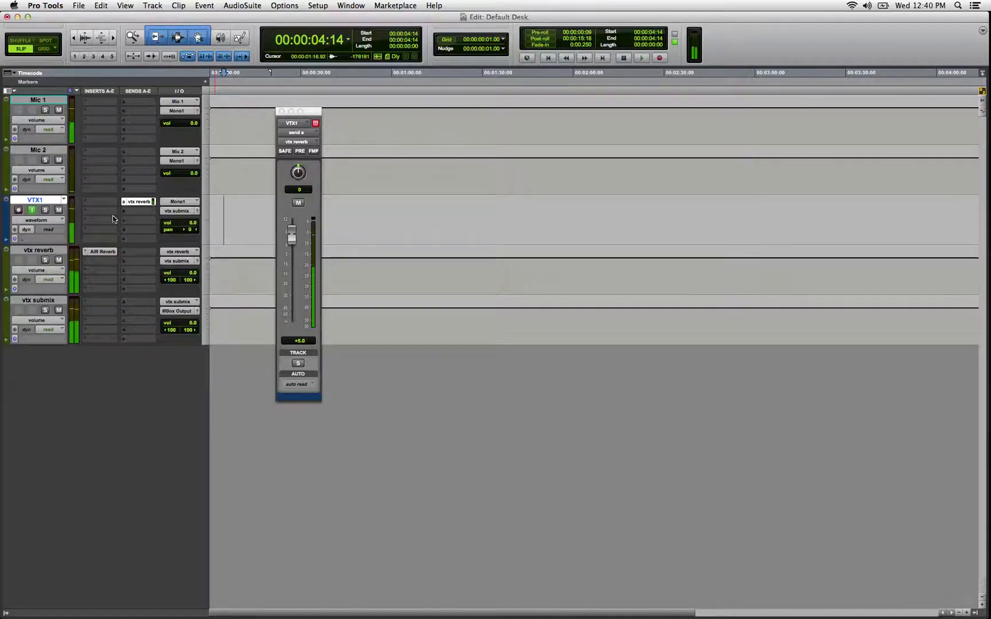
left_click(133, 202)
left_click(133, 202)
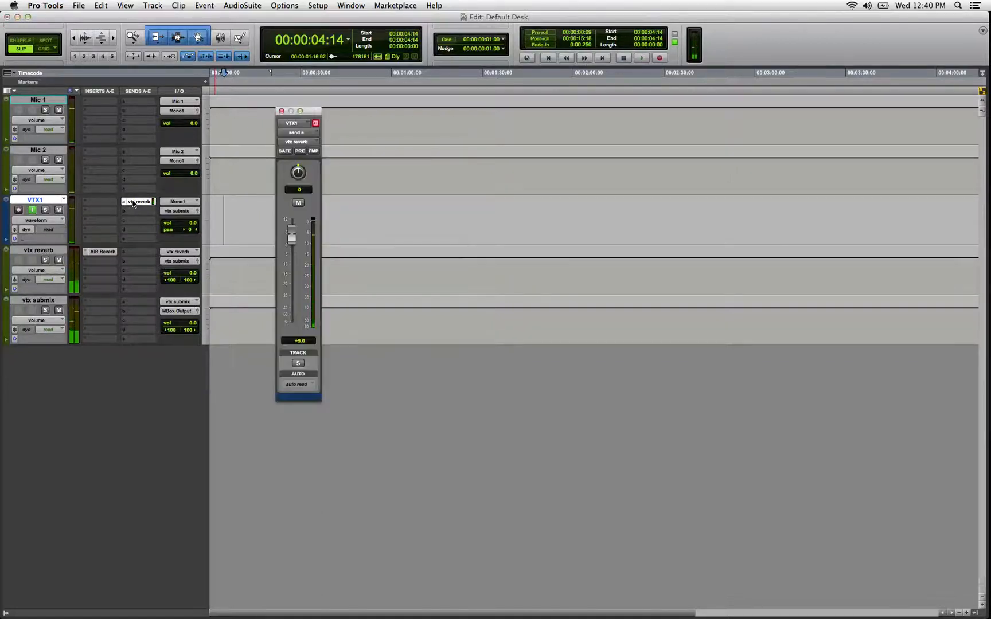
left_click(45, 301)
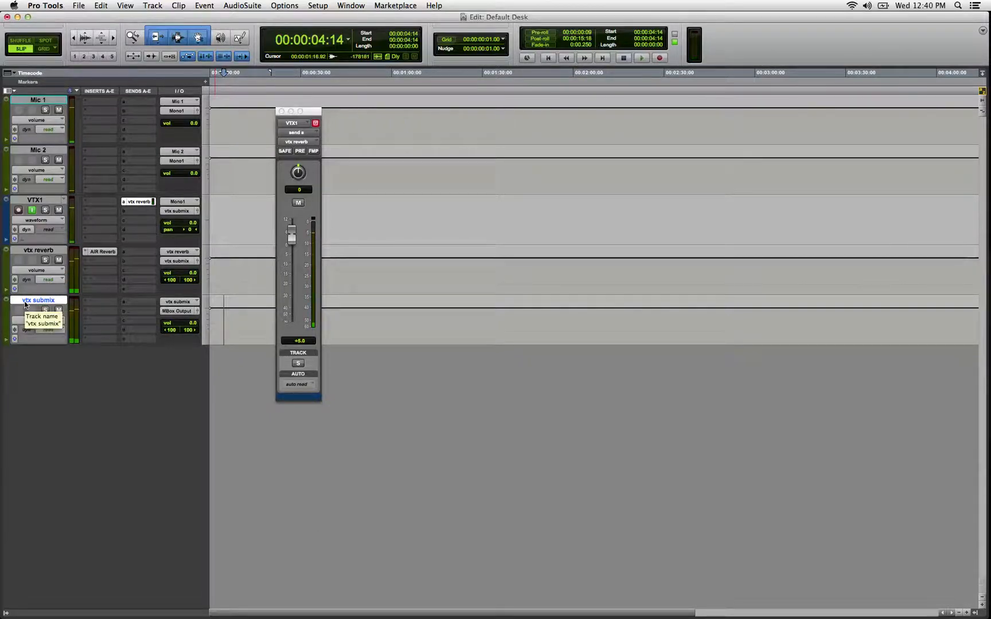
left_click_drag(291, 234, 289, 350)
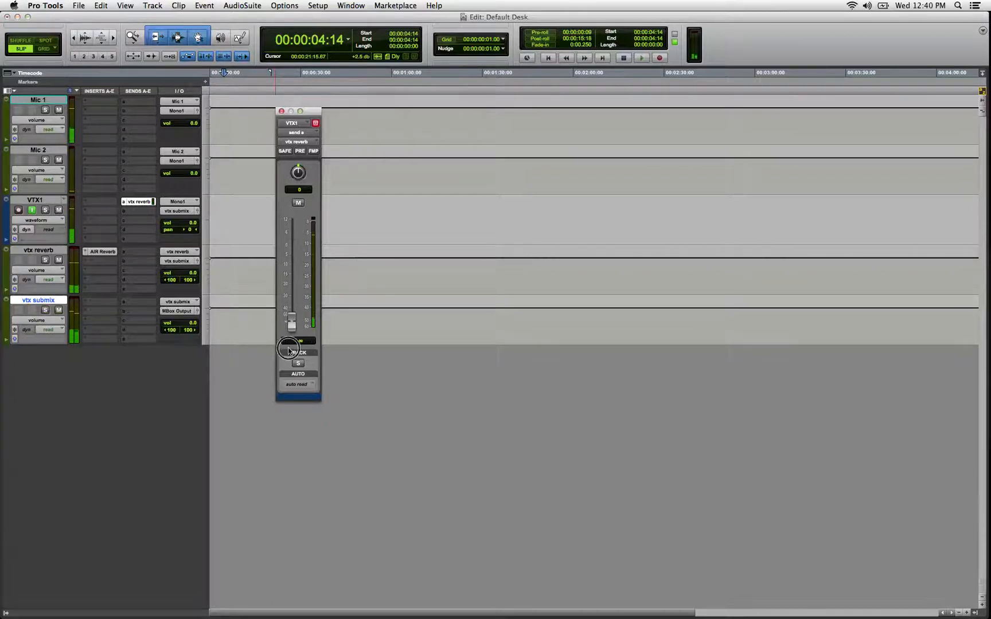
left_click(281, 110)
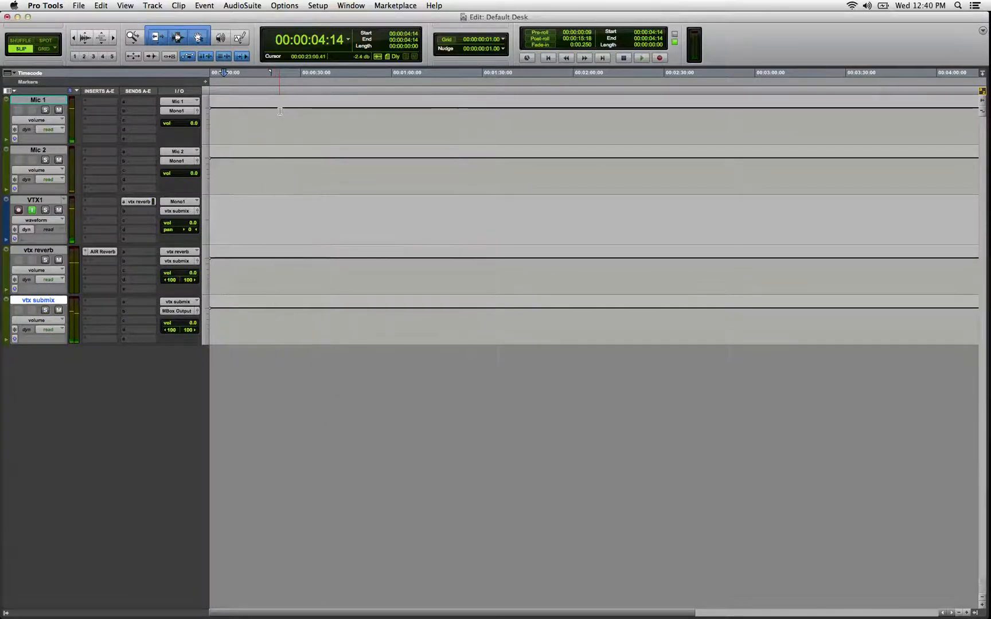
Create one new stereo Aux Input track below the vtx submix track
left_click(250, 316)
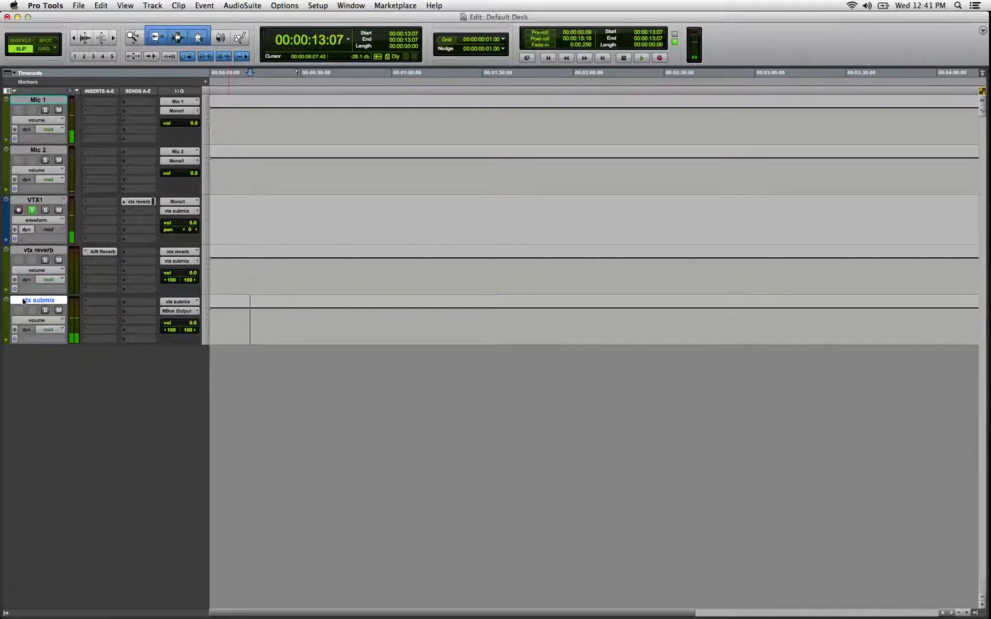
key("super+shift+n")
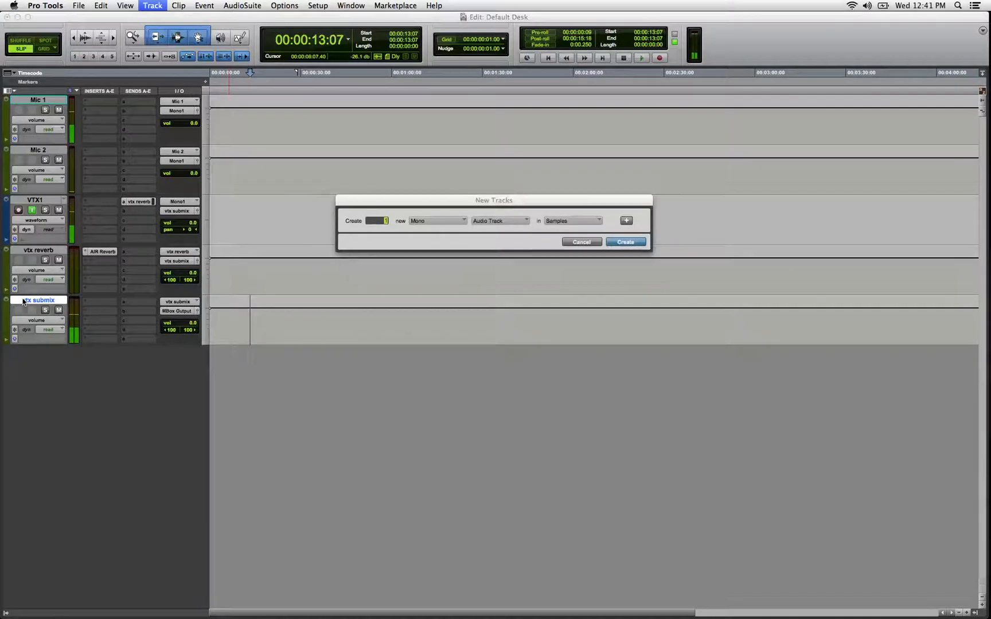
left_click(434, 219)
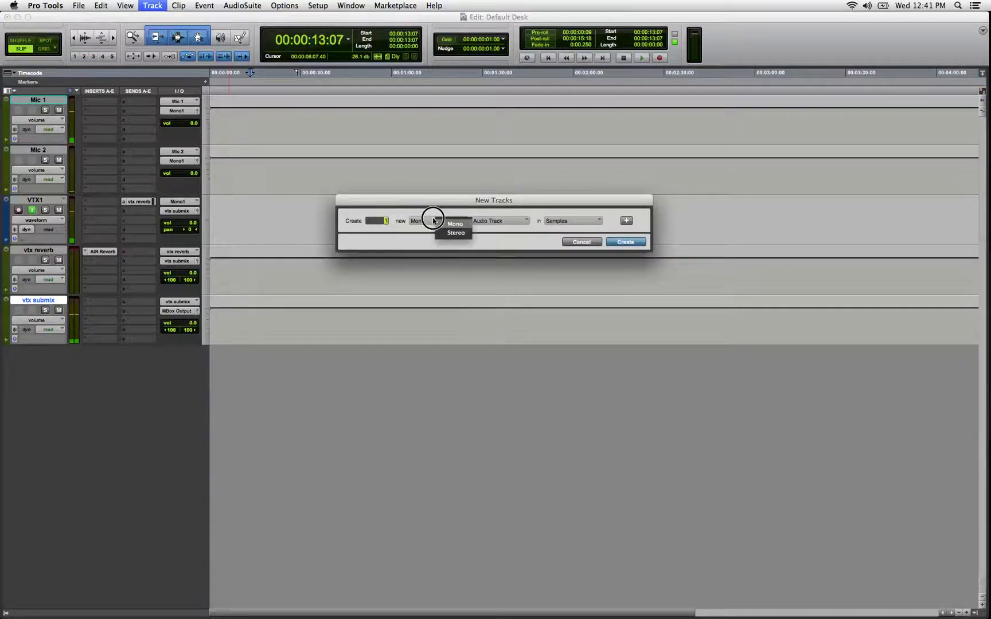
left_click(442, 230)
left_click(486, 222)
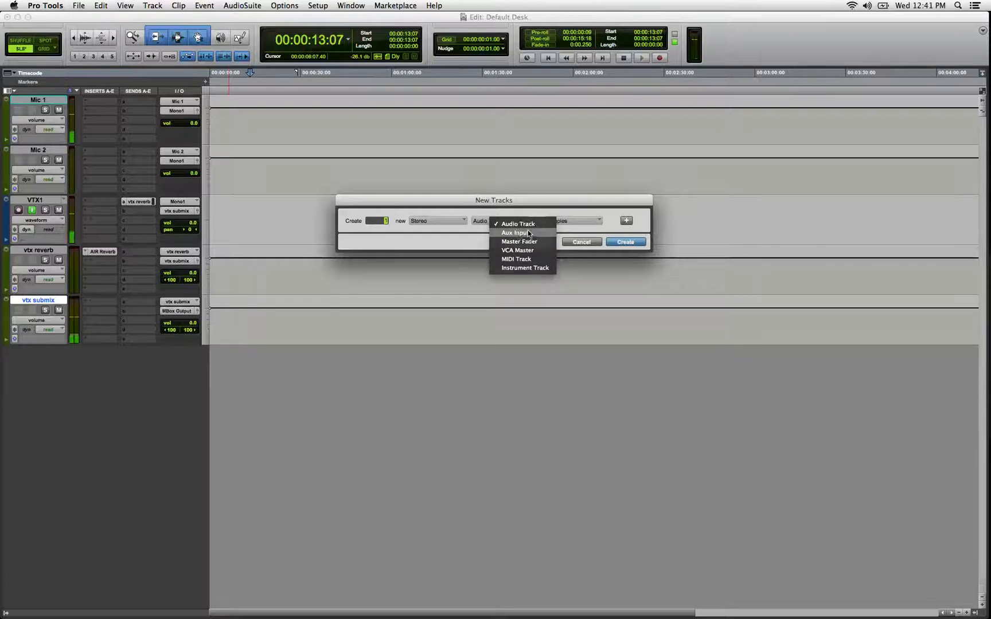
left_click(527, 231)
left_click(626, 242)
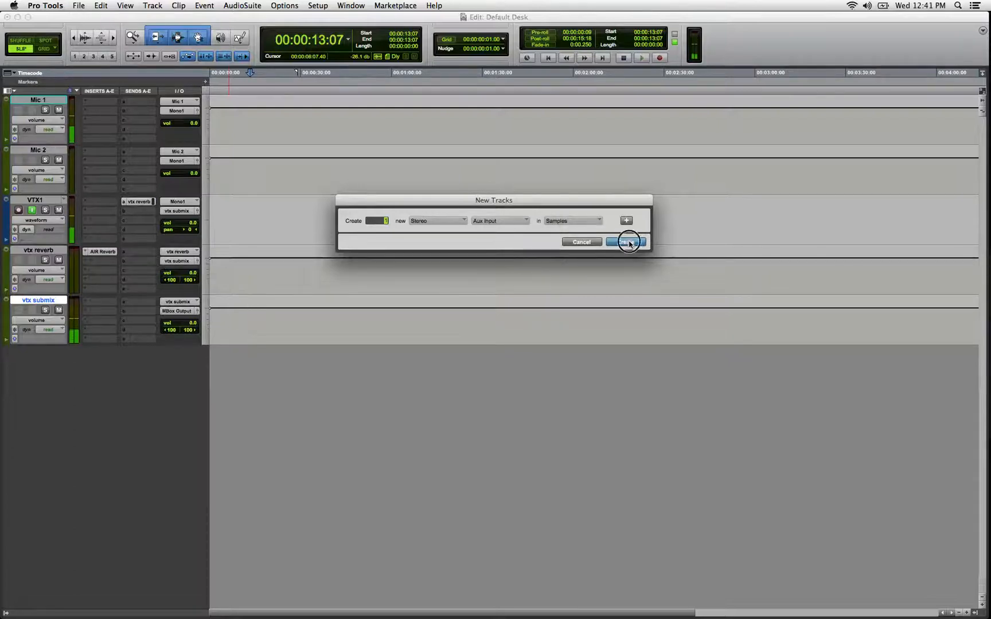
Rename the new stereo aux track as MASTER and enlarge its track height to match the tracks above
double_click(41, 354)
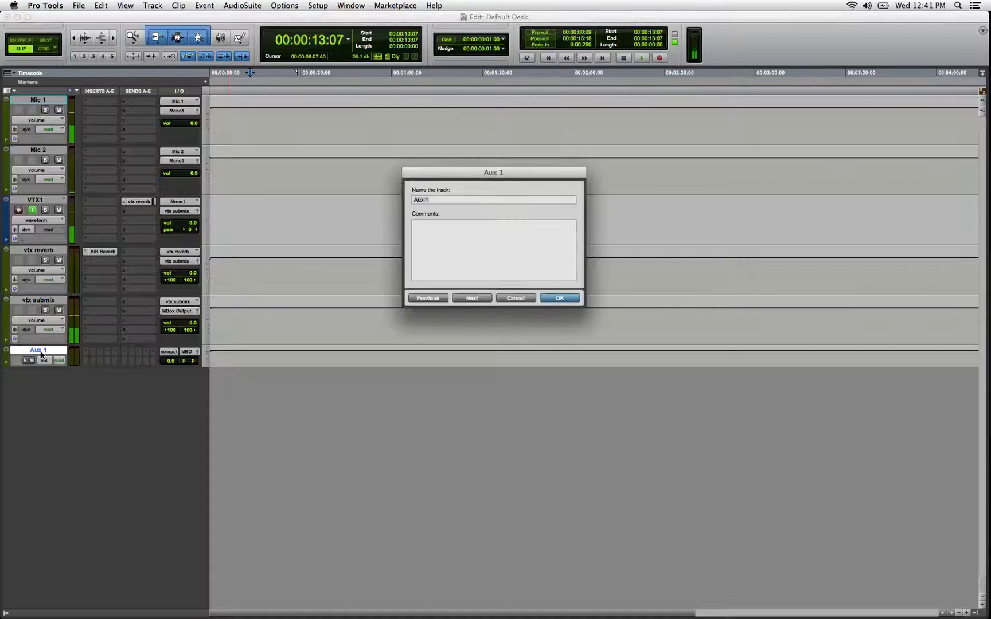
type("MASTER")
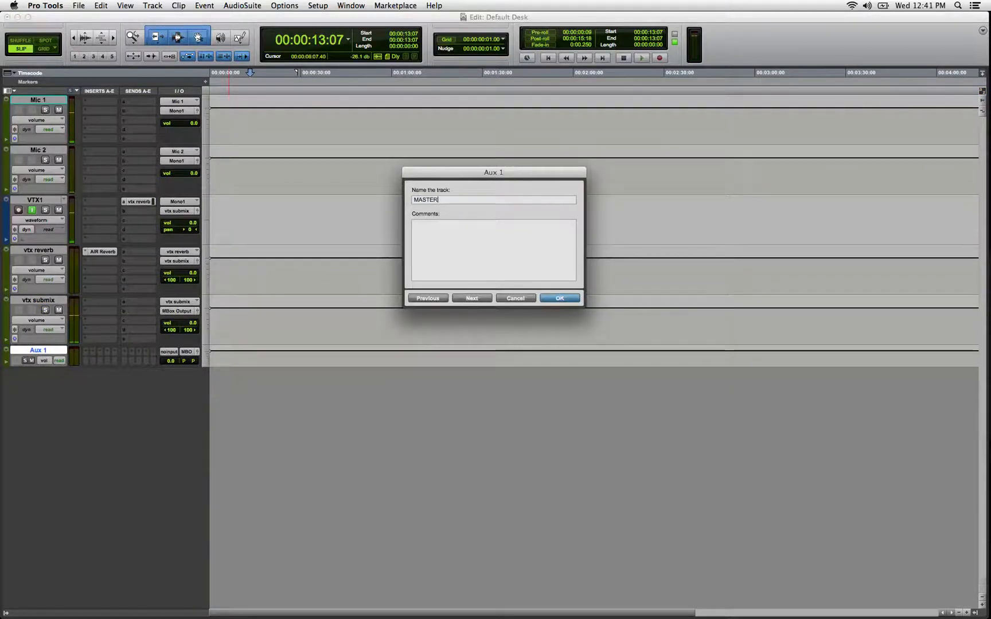
key("Return")
left_click(266, 358)
key("ctrl+Up")
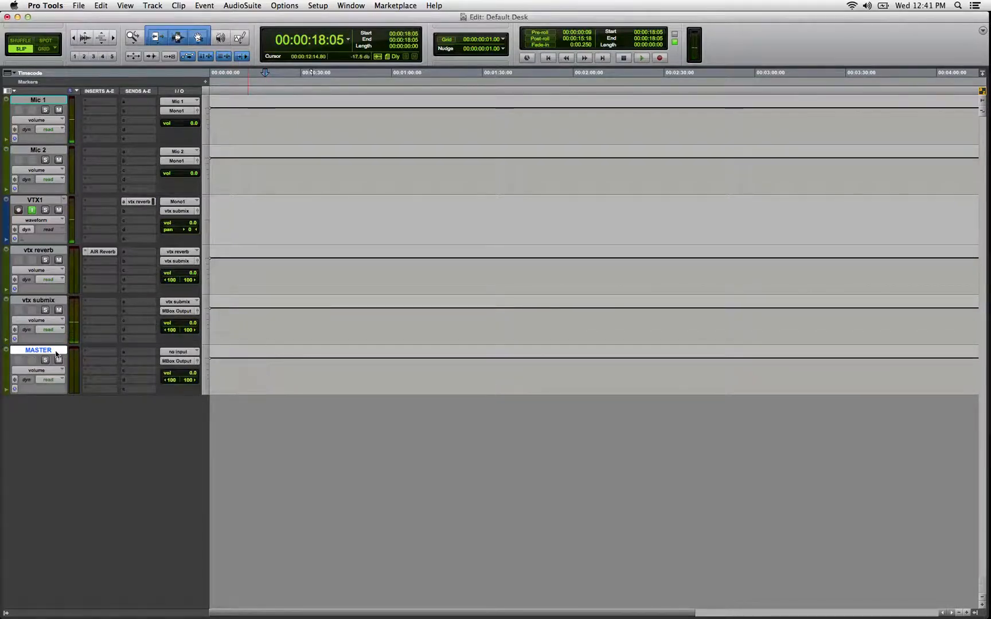
Create one new stereo bus path named 2.0 Mix in the I/O Setup and apply it
left_click(42, 301)
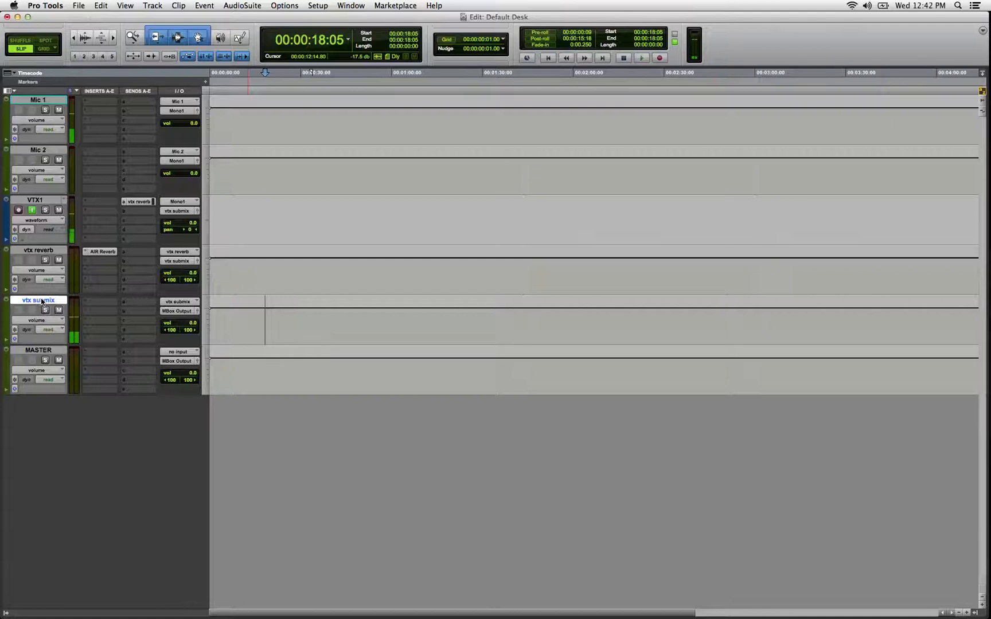
left_click(318, 5)
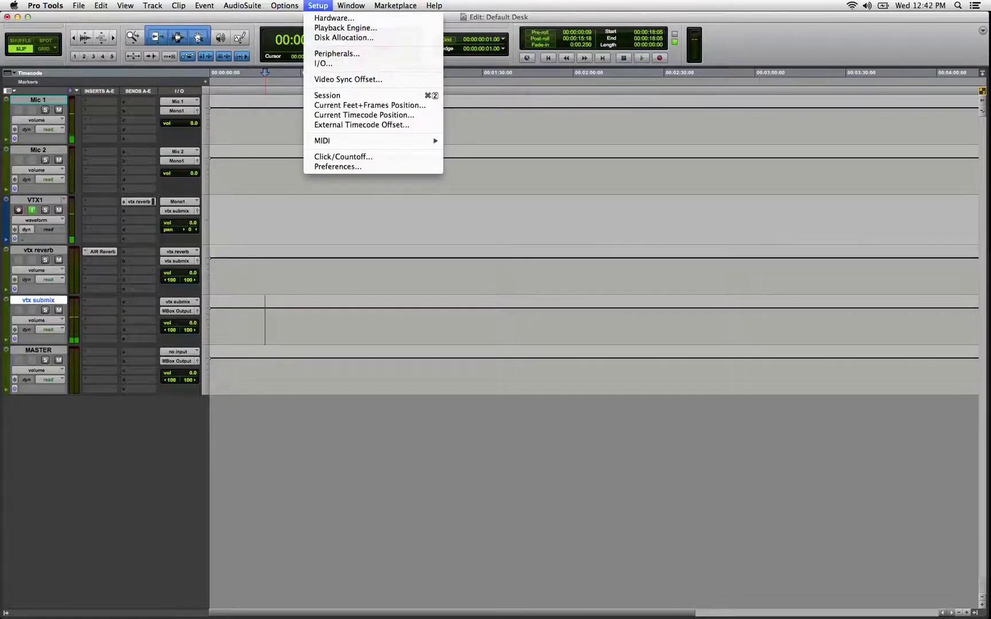
left_click(323, 63)
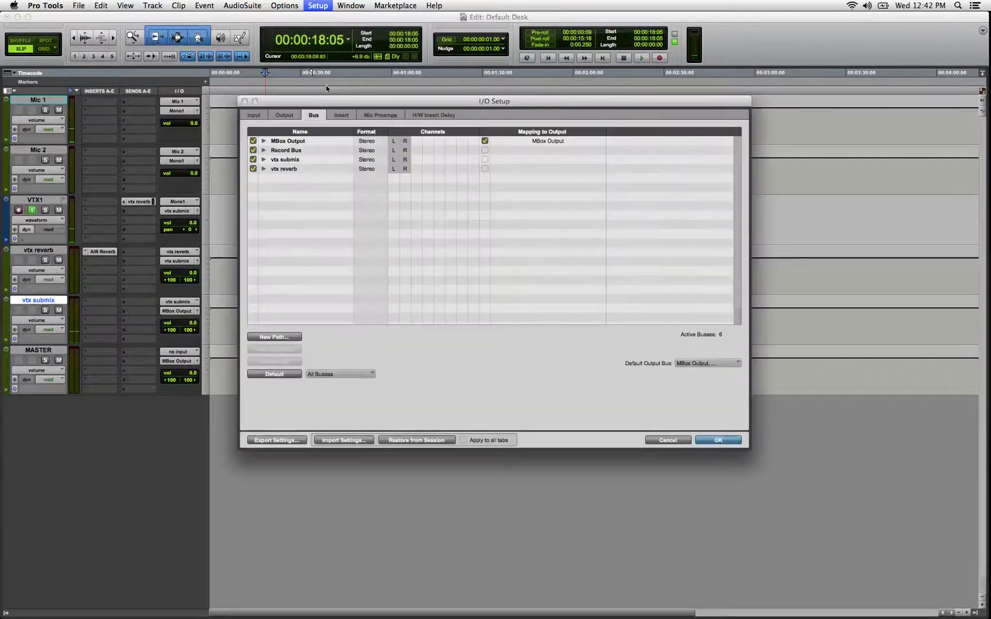
left_click(283, 335)
left_click(462, 216)
left_click(459, 221)
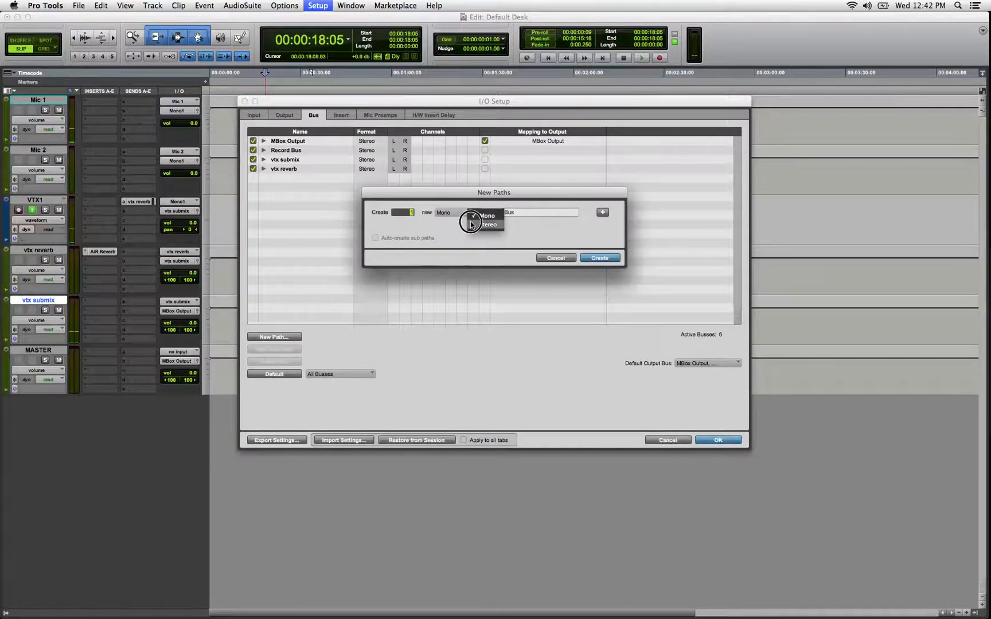
left_click(510, 211)
type("2.0 Mix")
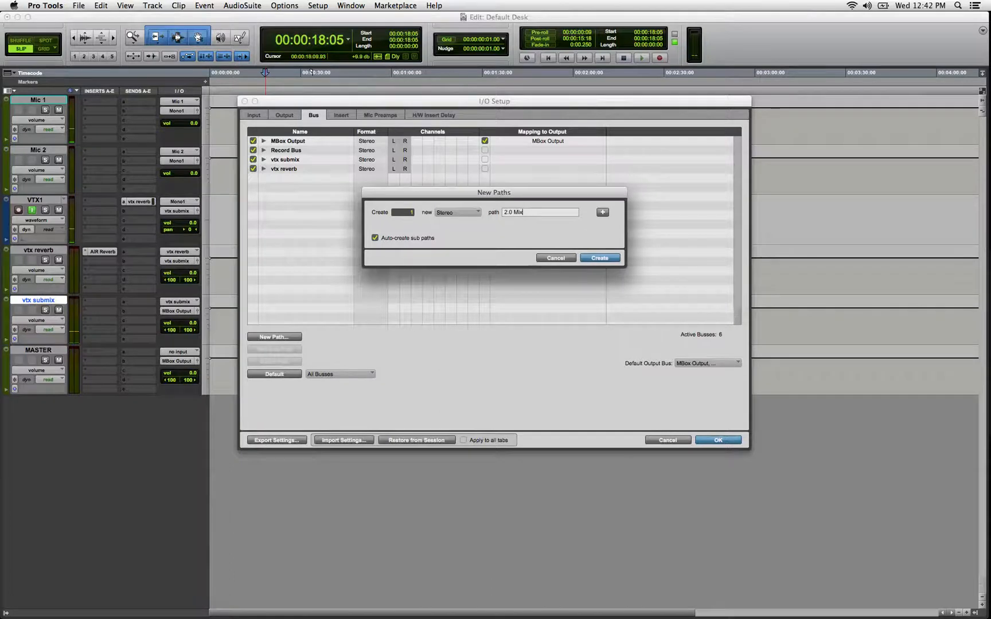
key("Return")
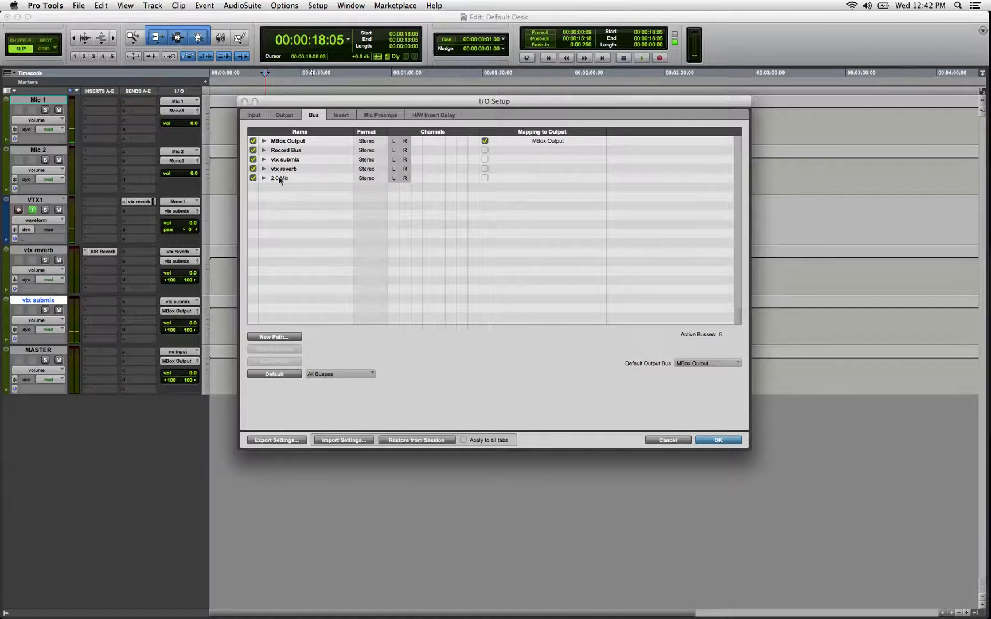
left_click(726, 440)
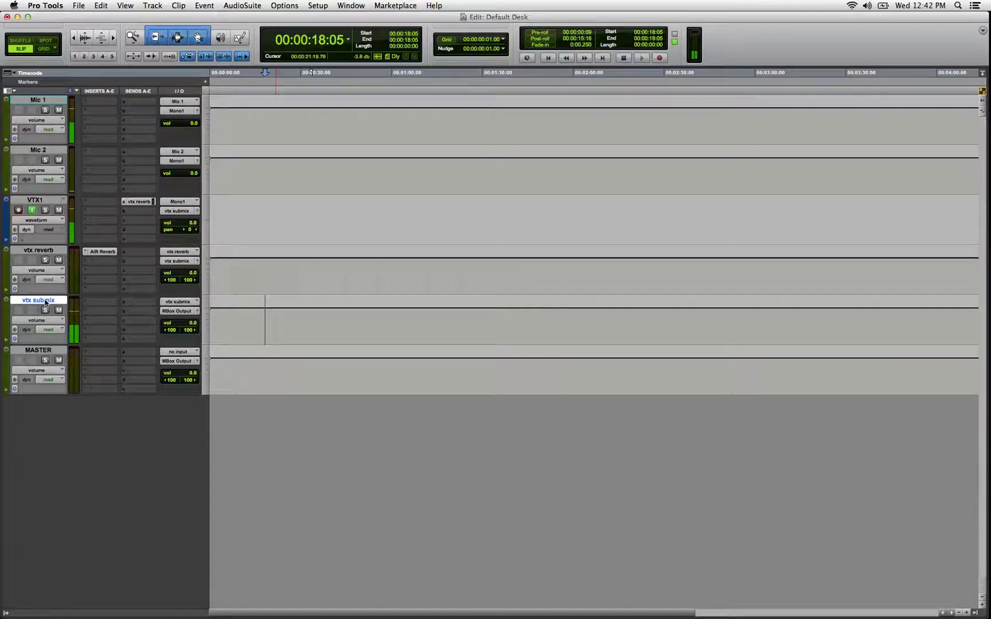
Route the vtx submix track's output to the 2.0 Mix (Stereo) bus
left_click(168, 312)
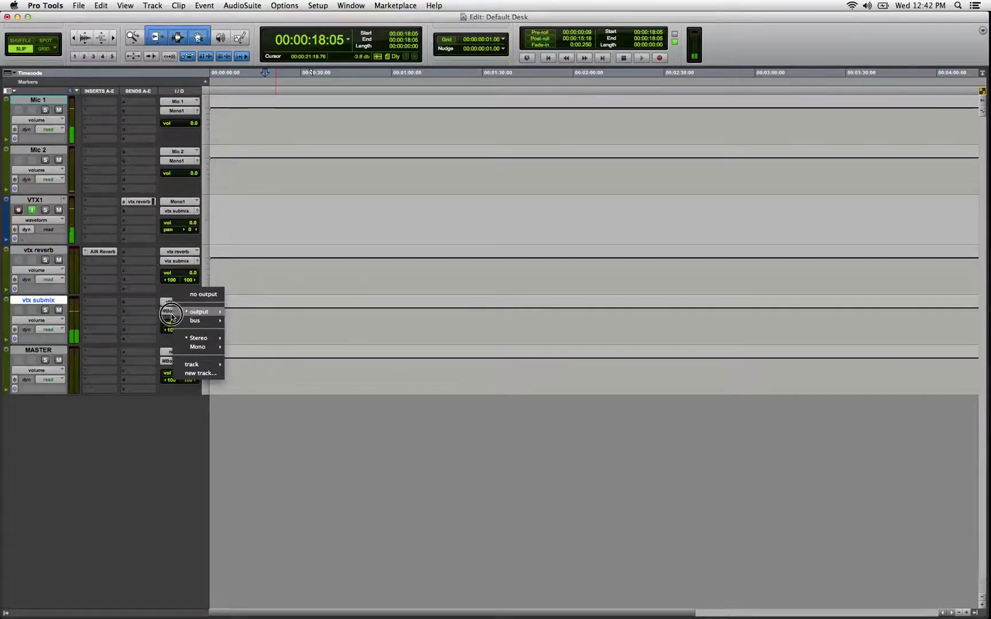
mouse_move(183, 320)
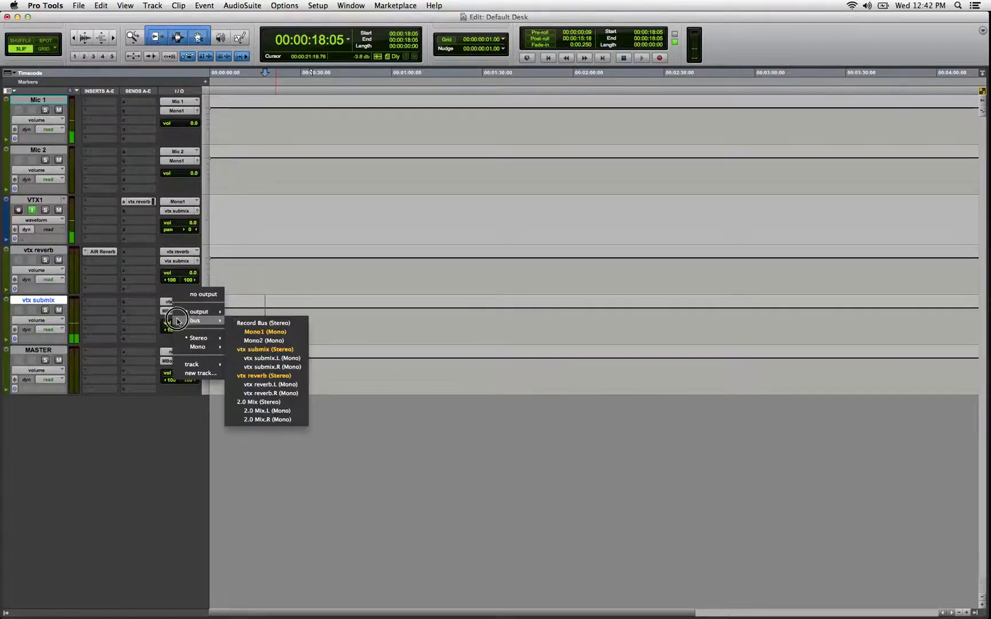
left_click(267, 402)
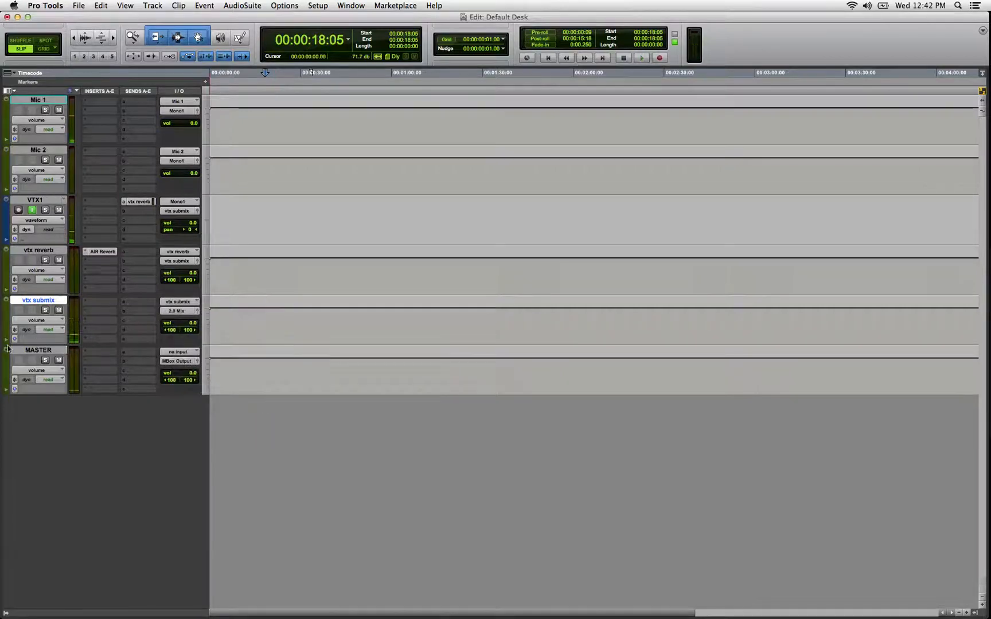
Set the MASTER track's input to the 2.0 Mix (Stereo) bus and check its output choices, keeping MBox Output
left_click(25, 350)
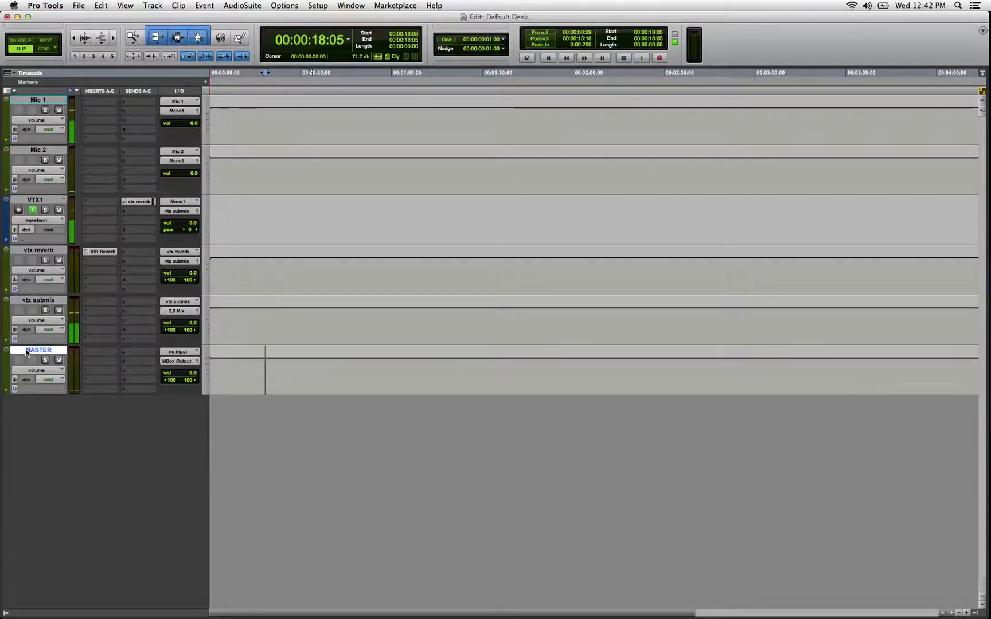
left_click(177, 351)
mouse_move(214, 381)
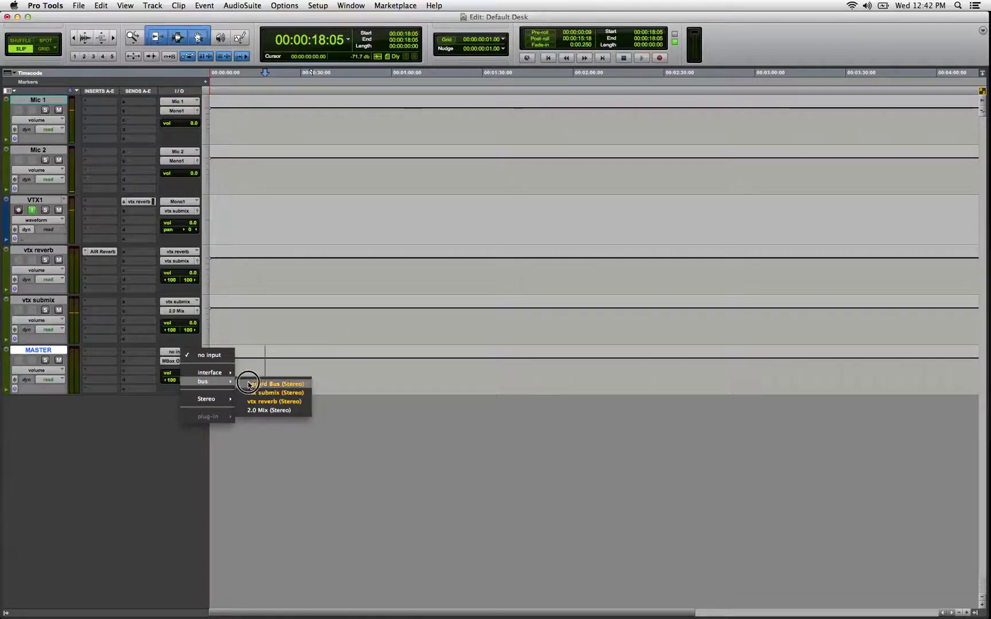
left_click(275, 411)
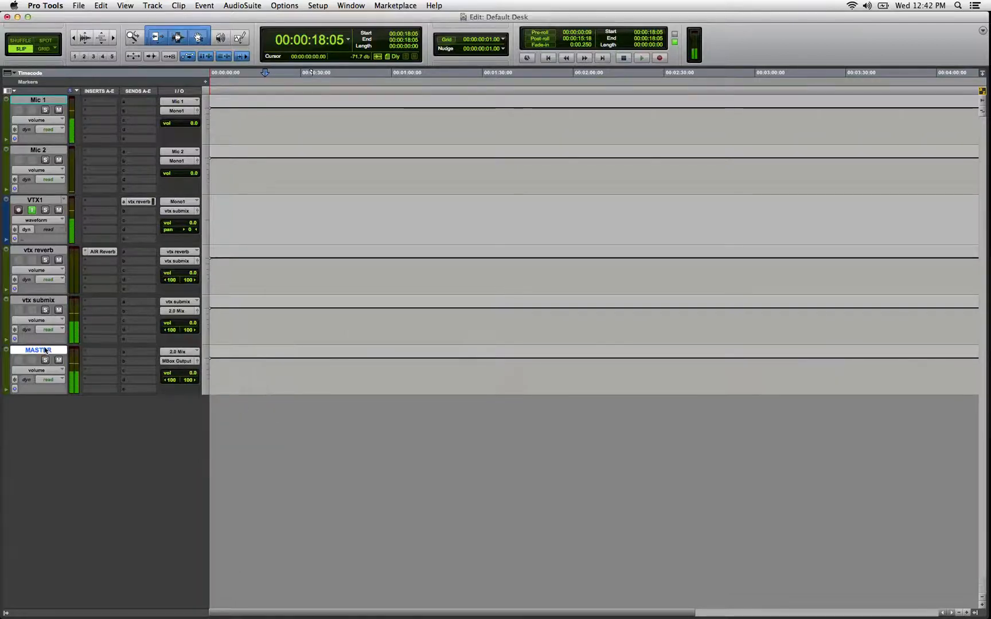
left_click(178, 362)
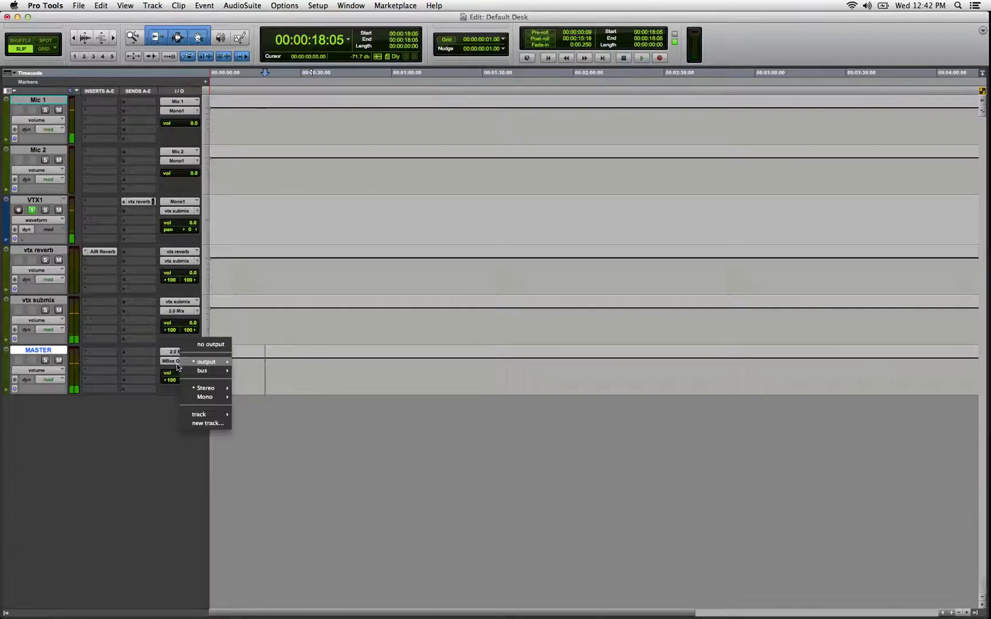
left_click(143, 364)
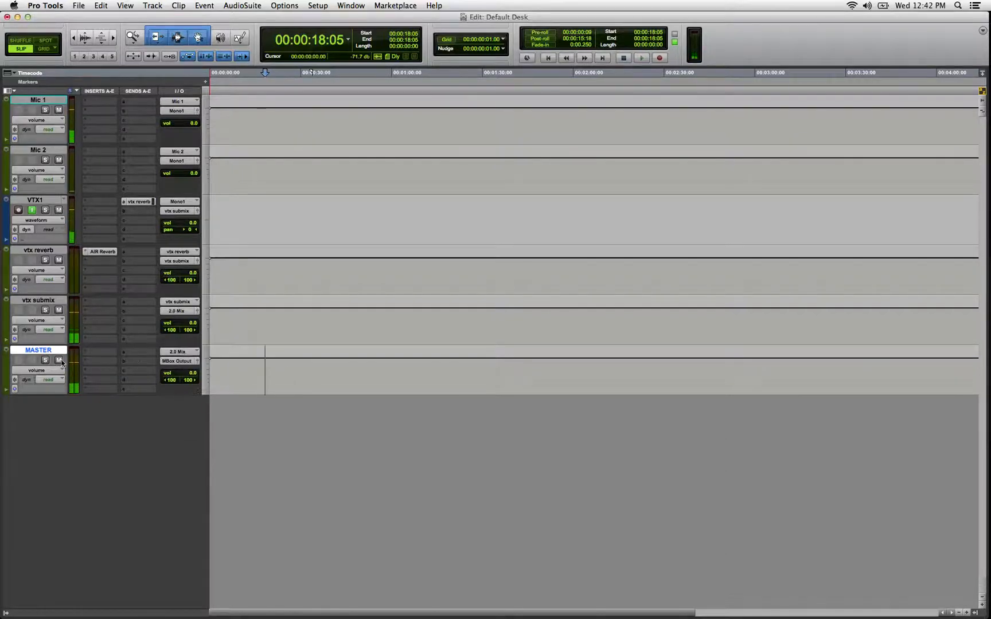
Raise VTX1's send to vtx reverb to -0.4 dB and record-enable the VTX1 track
left_click(140, 202)
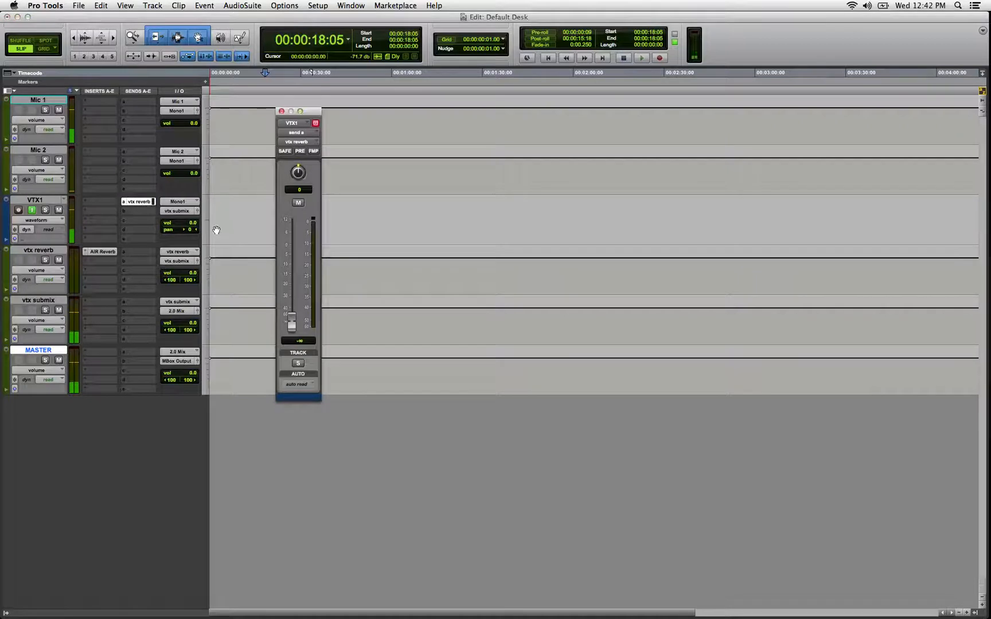
left_click_drag(295, 323, 292, 247)
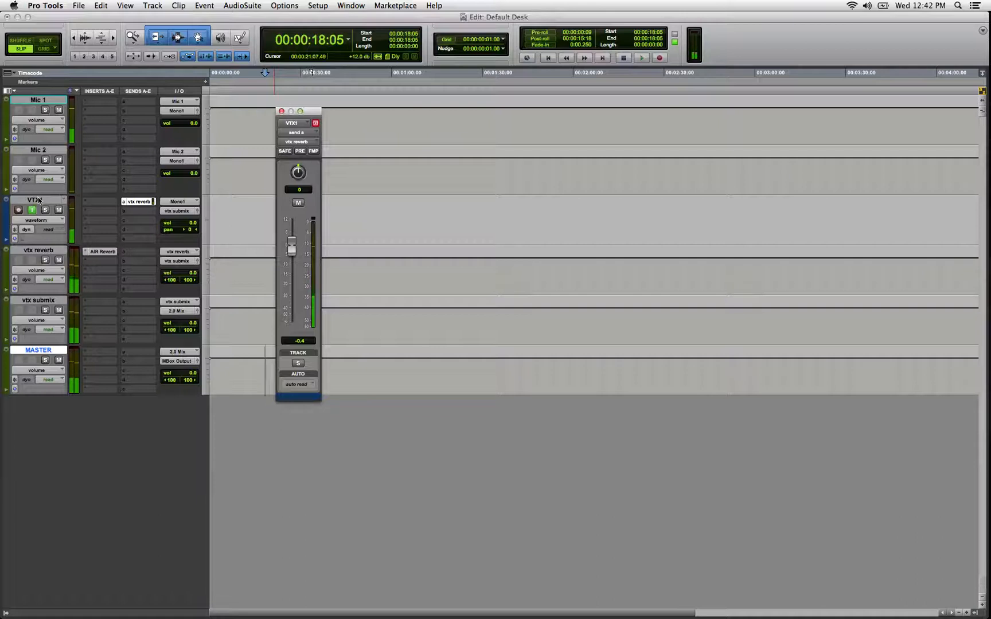
left_click(16, 210)
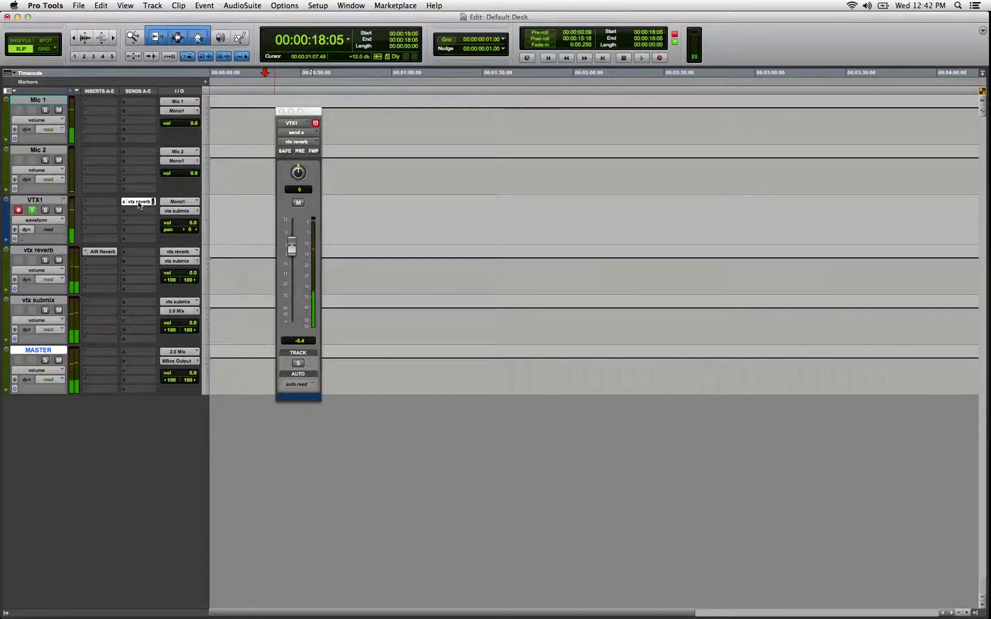
Review the AIR Reverb settings and the signal path through vtx submix and MASTER, closing the plug-in and send windows
left_click(113, 252)
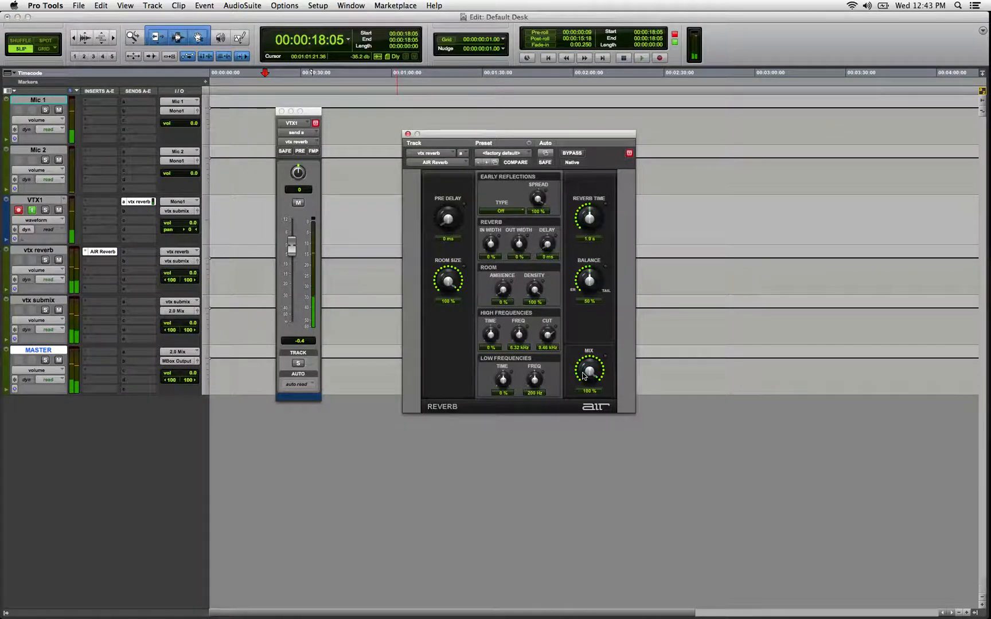
left_click(408, 134)
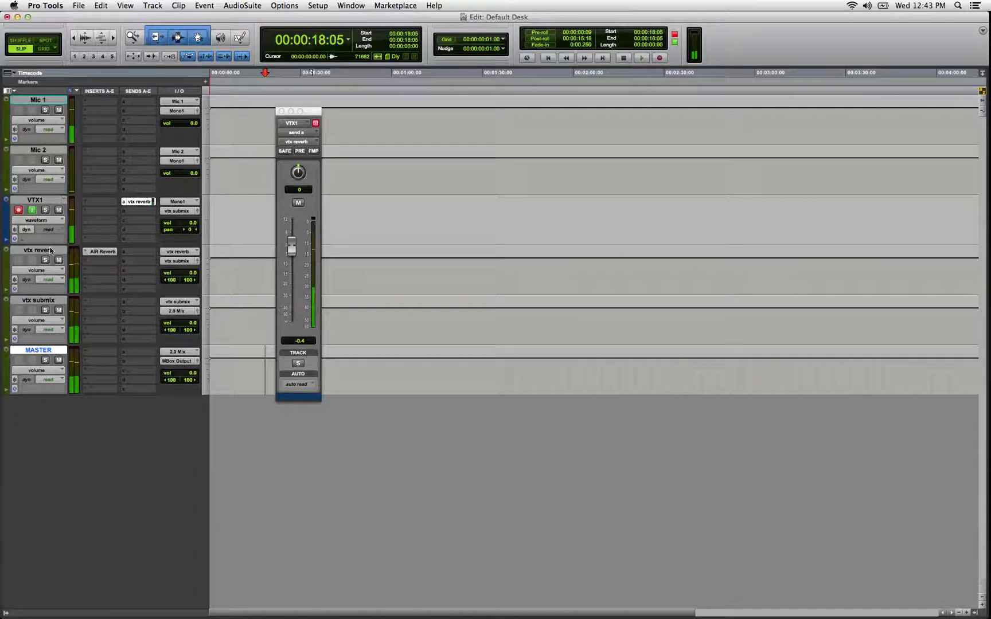
left_click(42, 301)
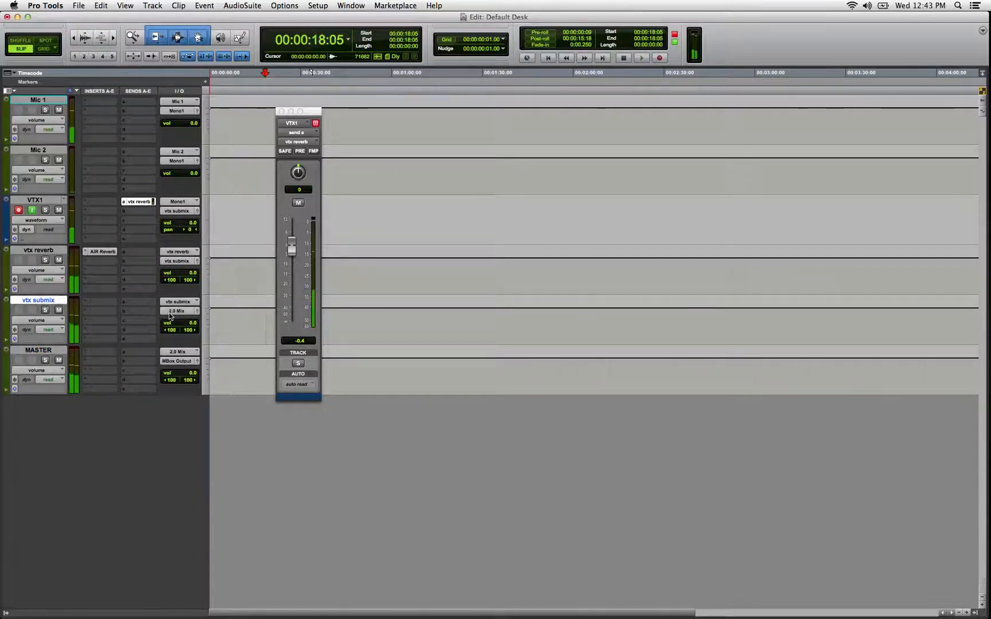
left_click(47, 351)
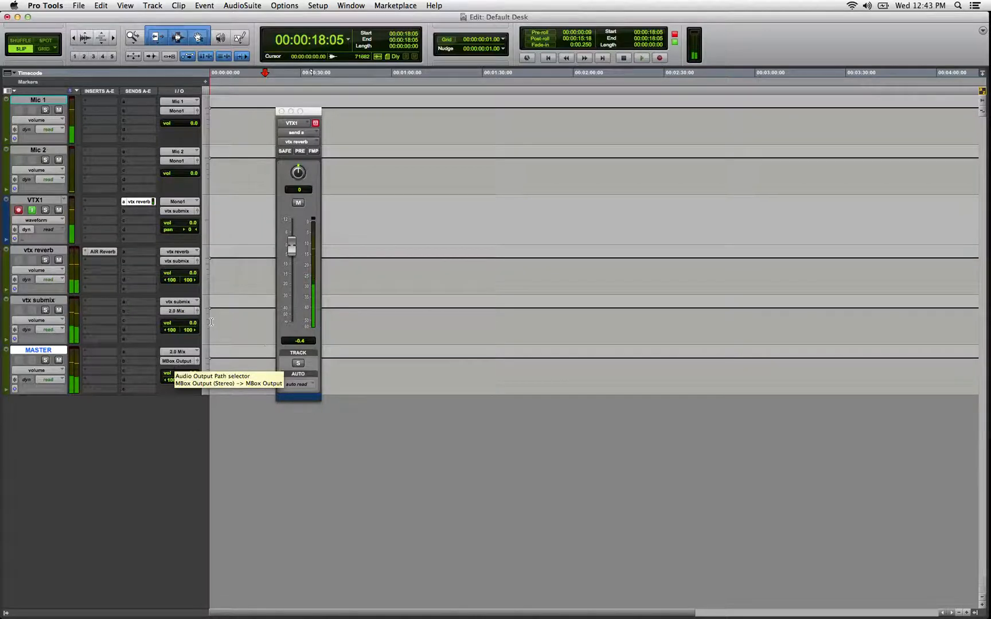
left_click(281, 112)
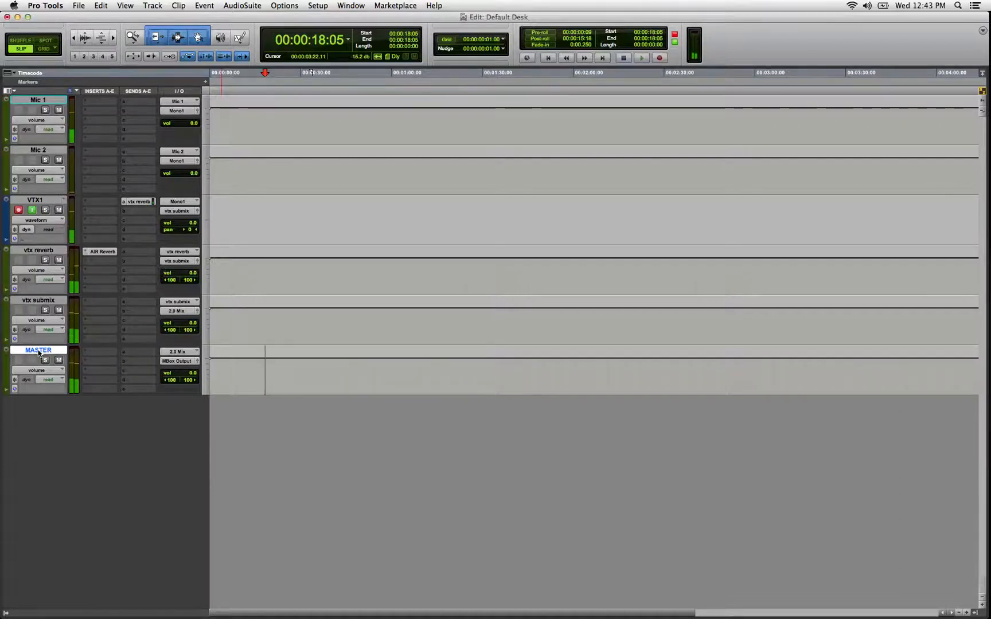
Create one new stereo Audio Track below the MASTER track
key("super+shift+n")
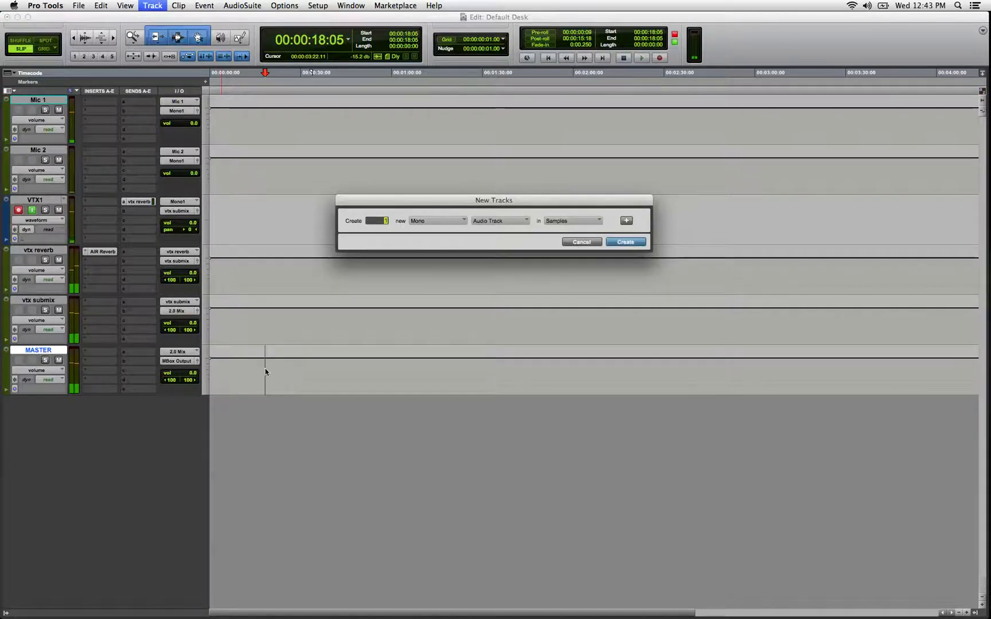
left_click(422, 222)
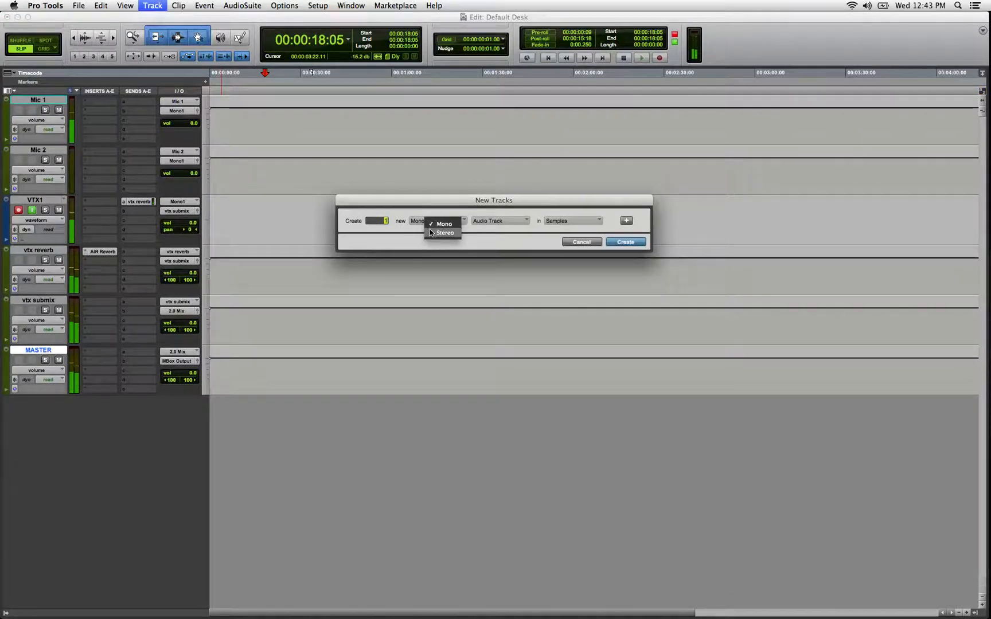
left_click(431, 232)
left_click(481, 225)
left_click(481, 225)
left_click(615, 241)
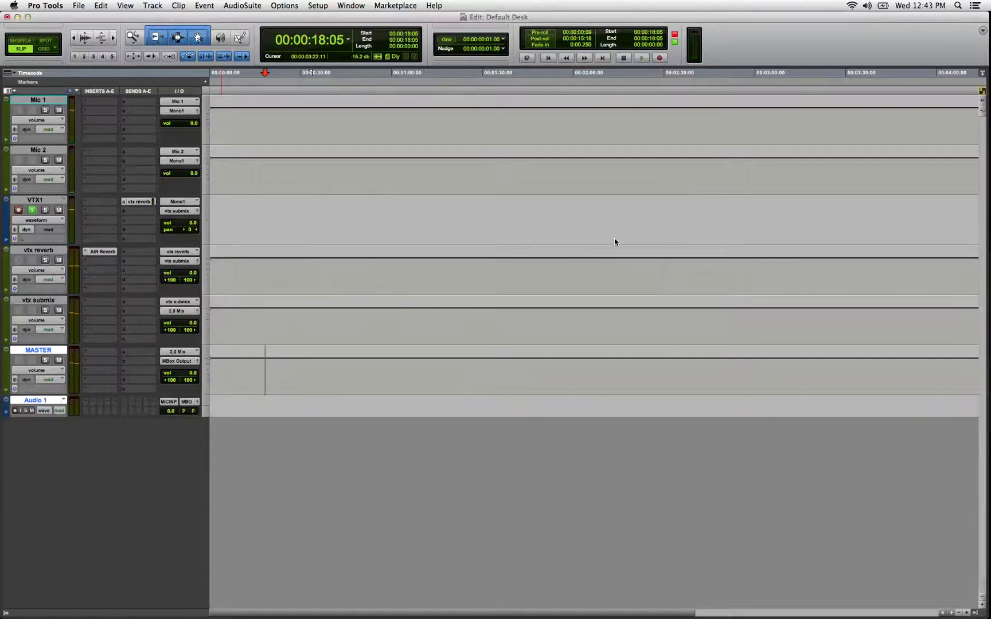
Rename the new stereo audio track as VTX PRINT and enlarge its track height to match the tracks above
double_click(34, 401)
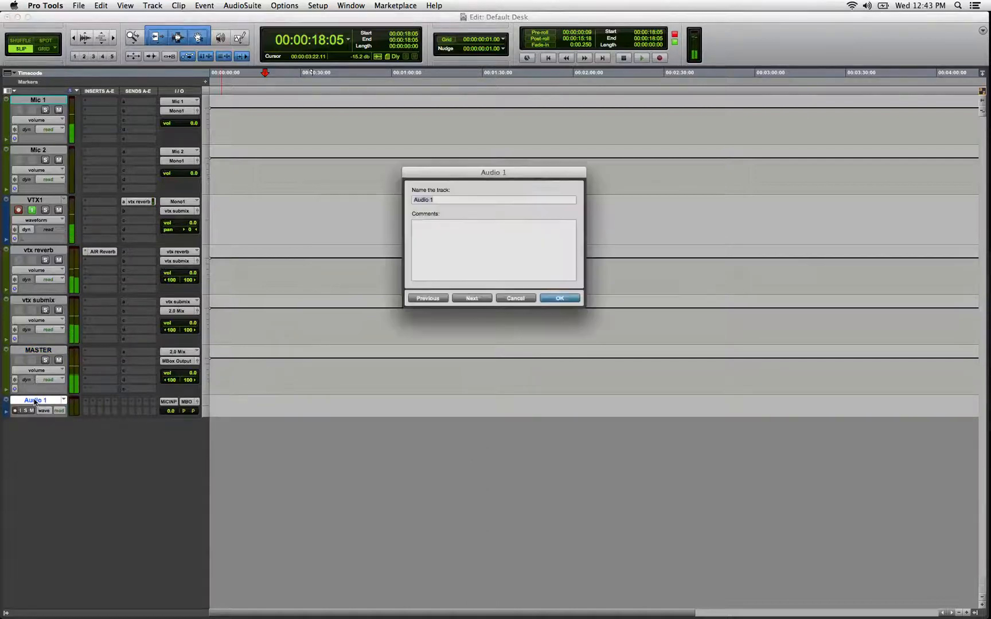
type("VTX ")
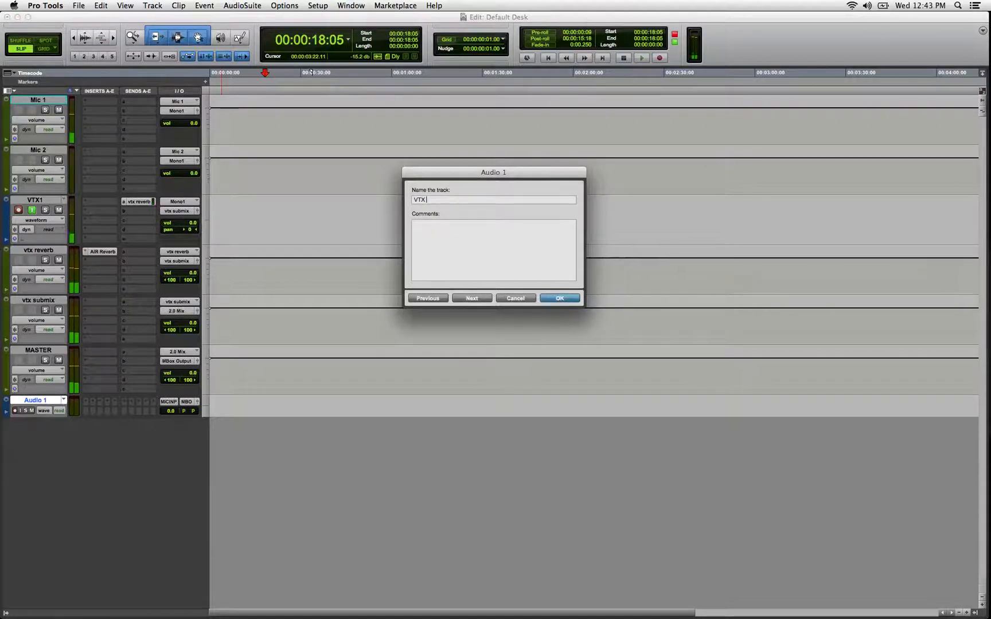
type("PRINT")
left_click(560, 299)
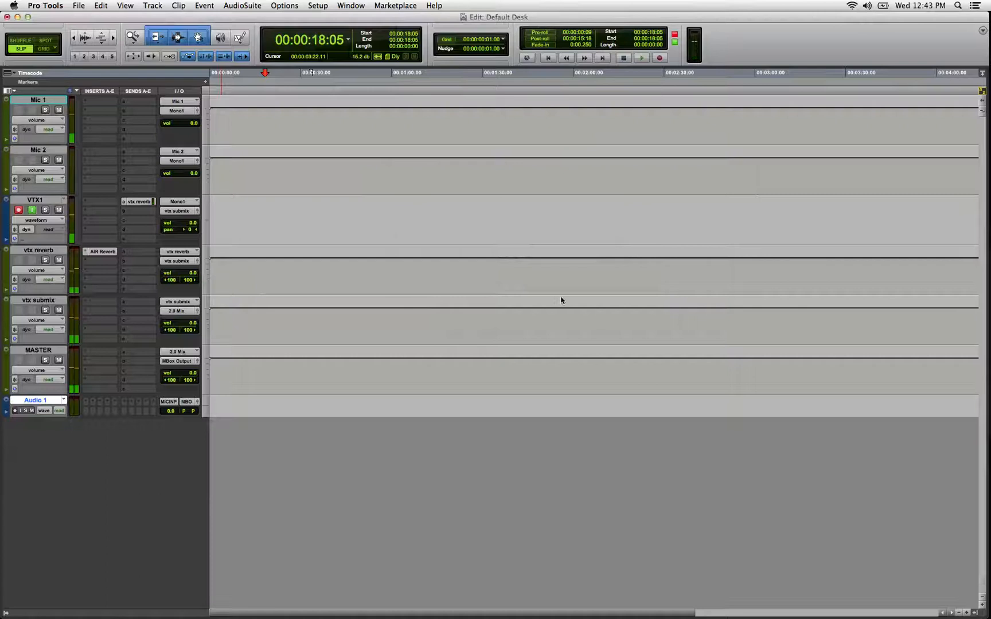
left_click(229, 406)
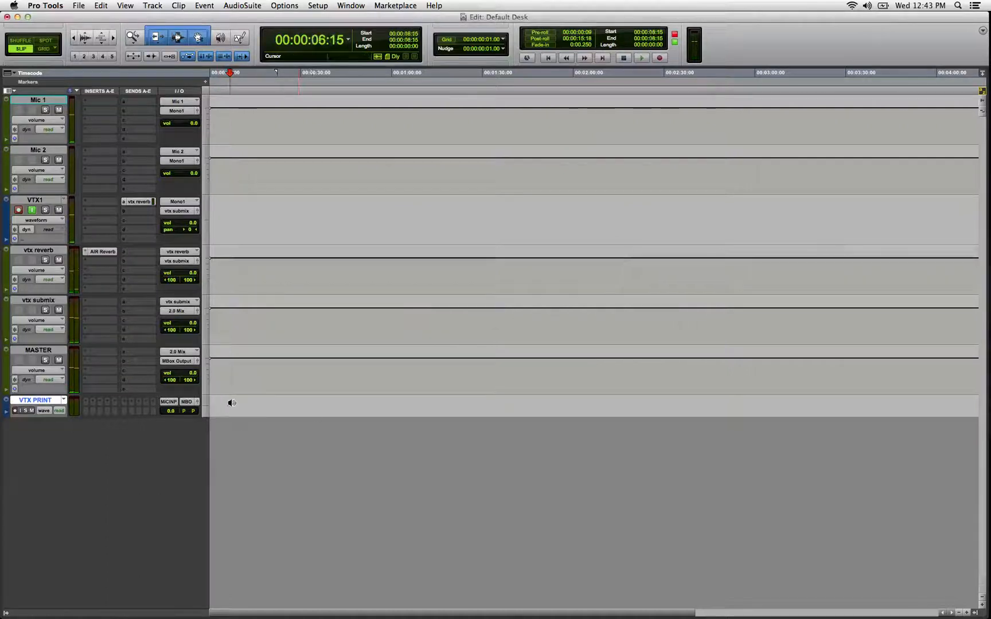
key("ctrl+Up")
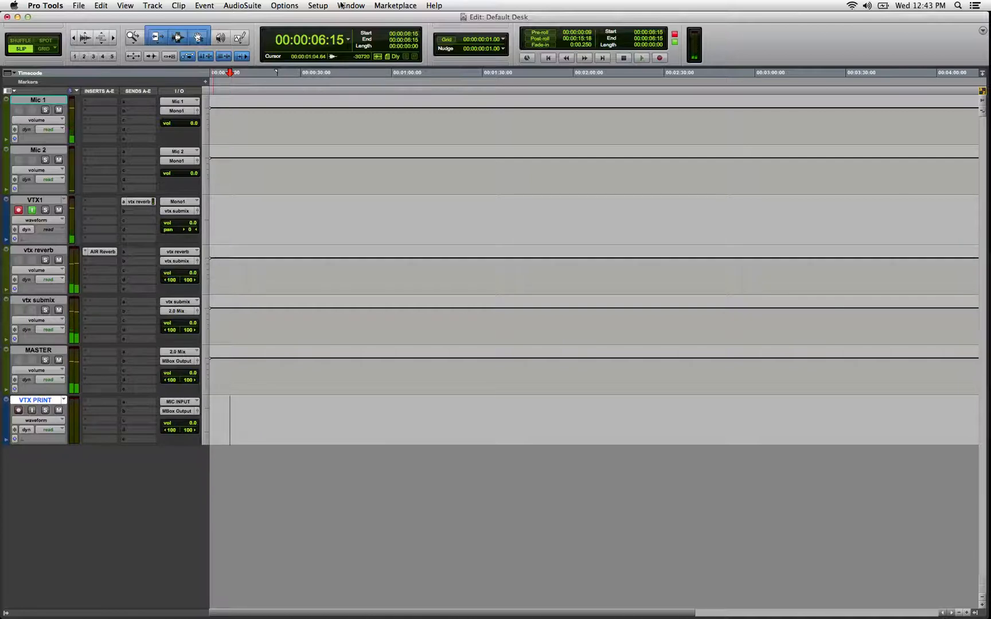
Create one new stereo bus path named vtx print in the I/O Setup and accept the setup
left_click(318, 6)
left_click(331, 64)
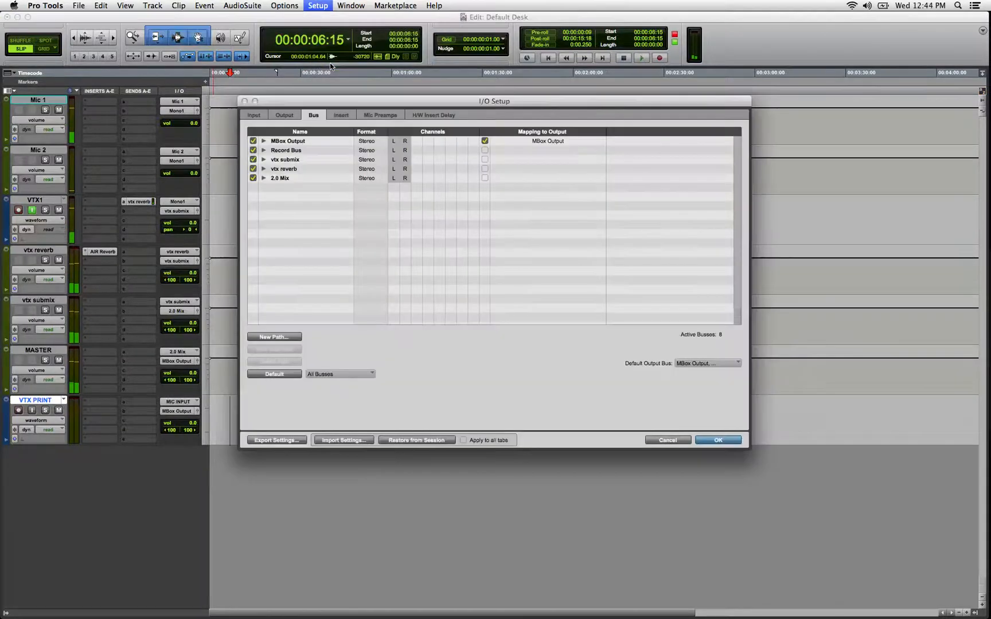
left_click(274, 337)
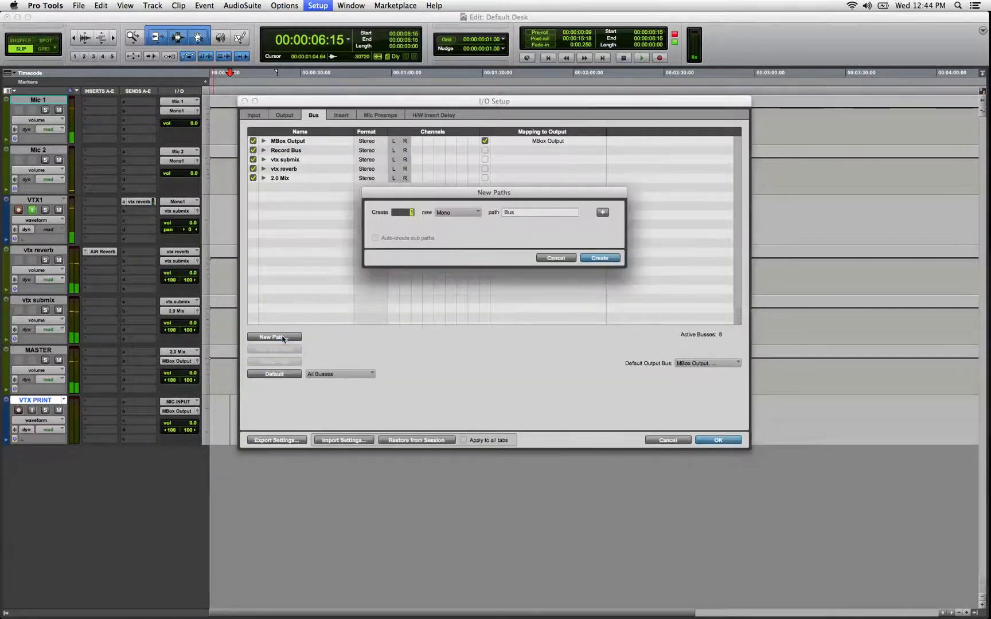
left_click(472, 212)
left_click(476, 224)
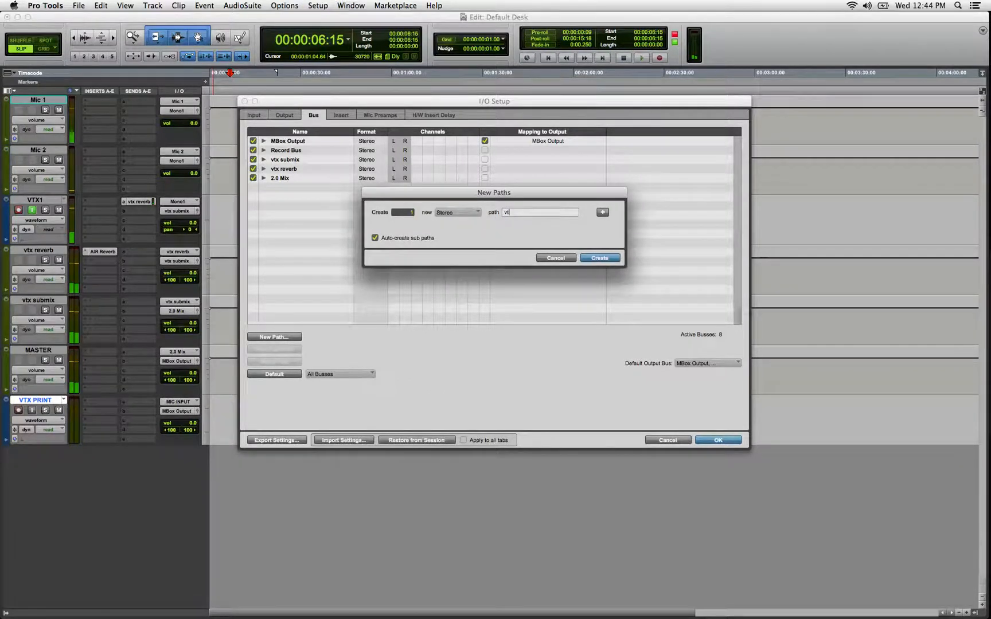
type("vtx print")
key("Return")
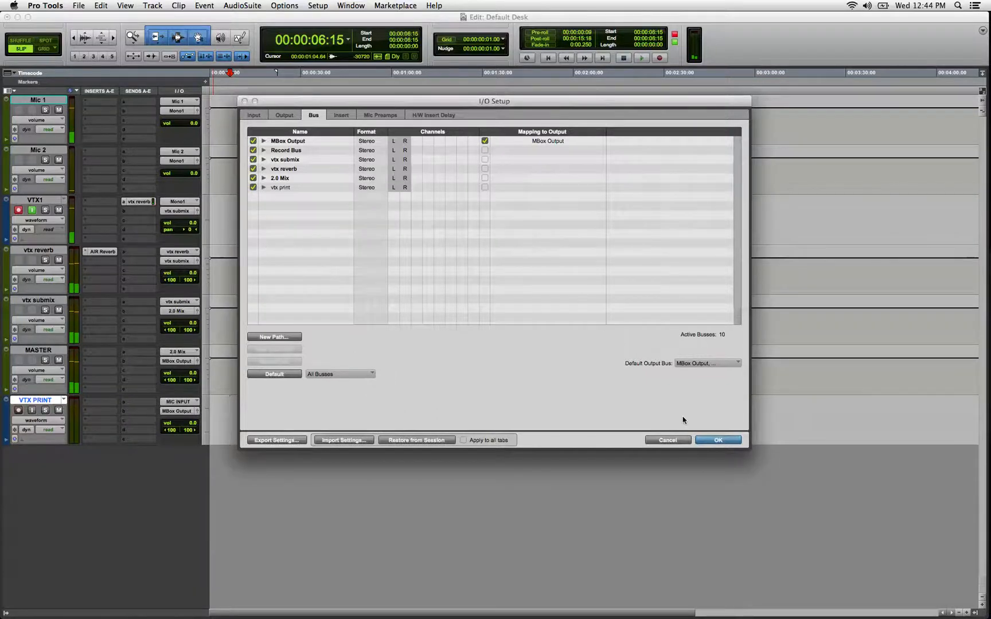
left_click(716, 440)
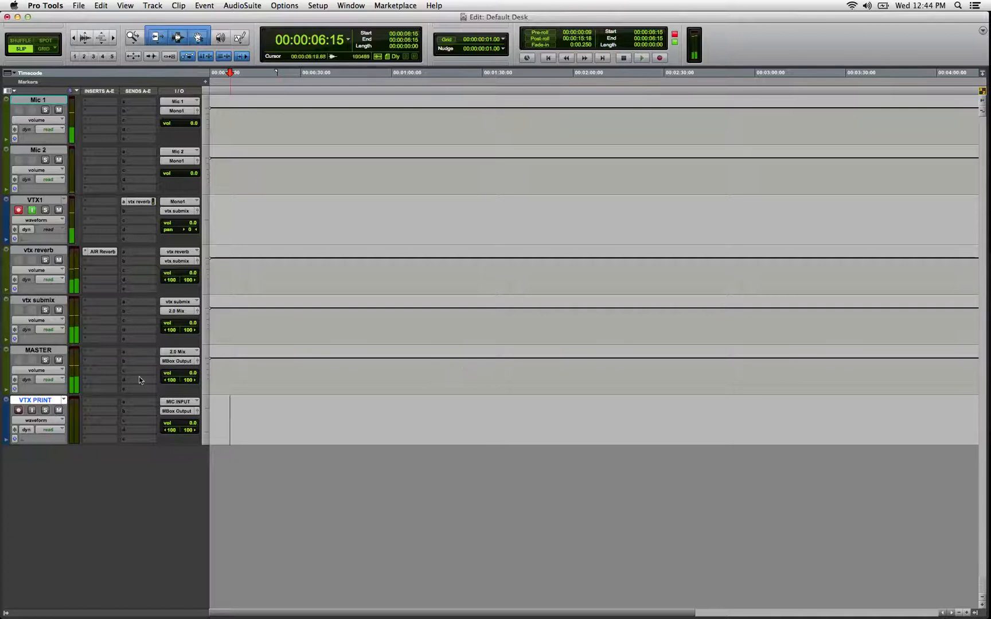
Add the vtx print stereo bus as an additional output of vtx submix alongside 2.0 Mix
left_click(43, 300)
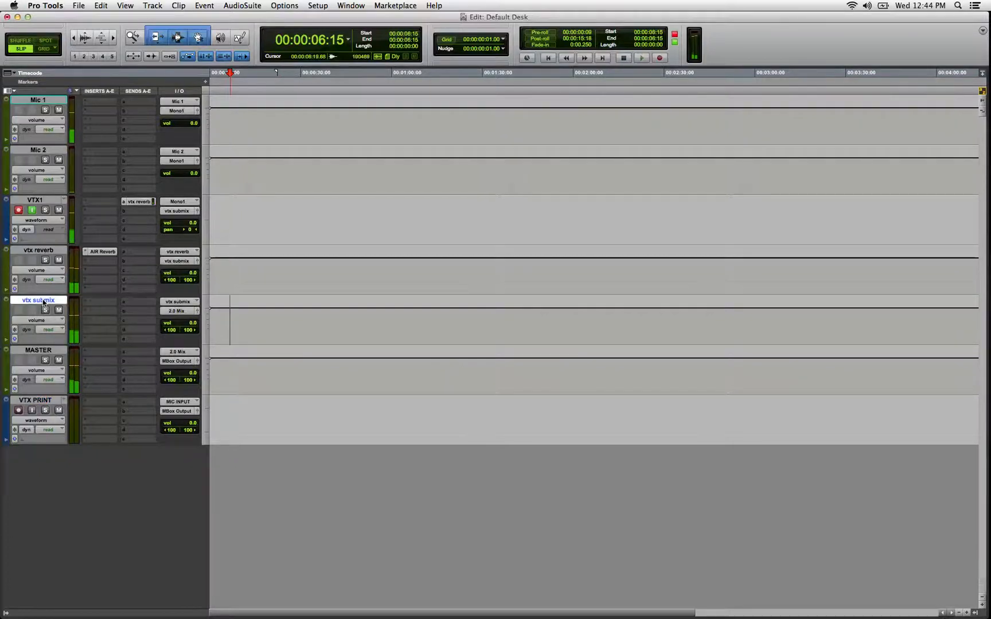
left_click(180, 312)
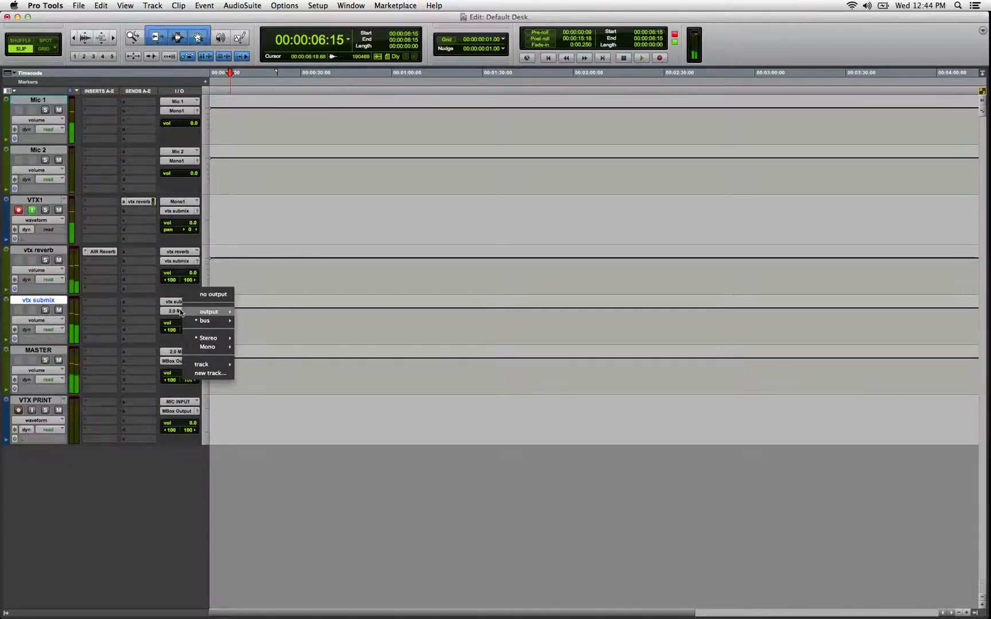
mouse_move(186, 321)
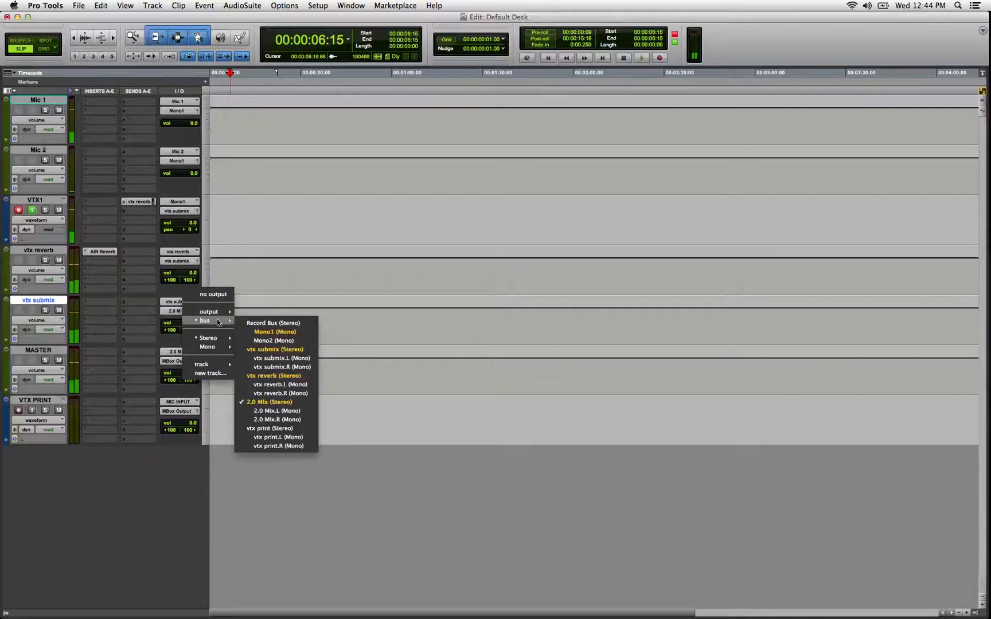
left_click(277, 429)
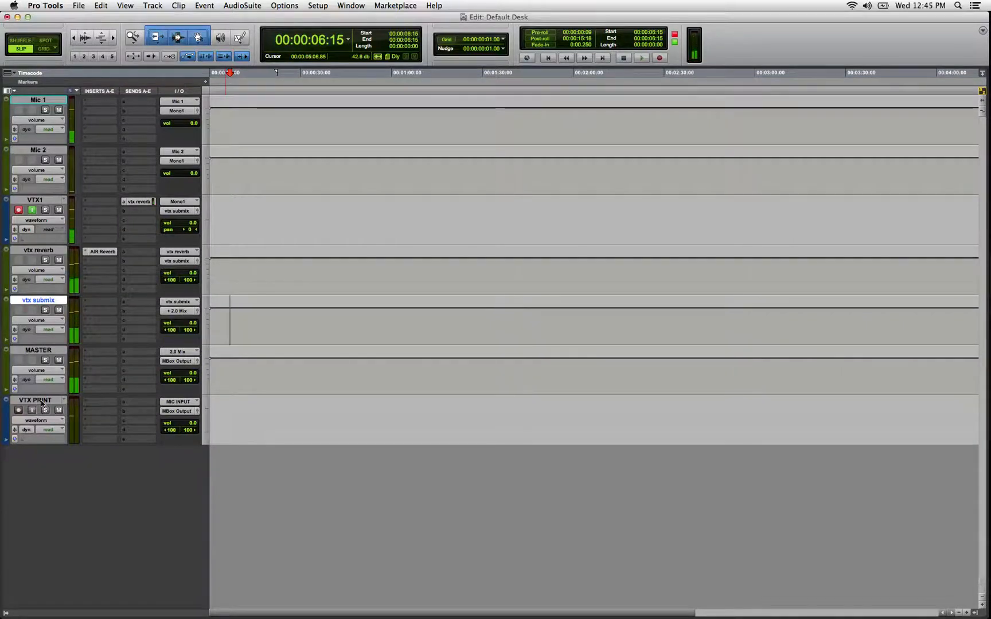
Set VTX PRINT's input to the vtx print bus and enable input monitoring with the track muted
left_click(179, 403)
mouse_move(218, 431)
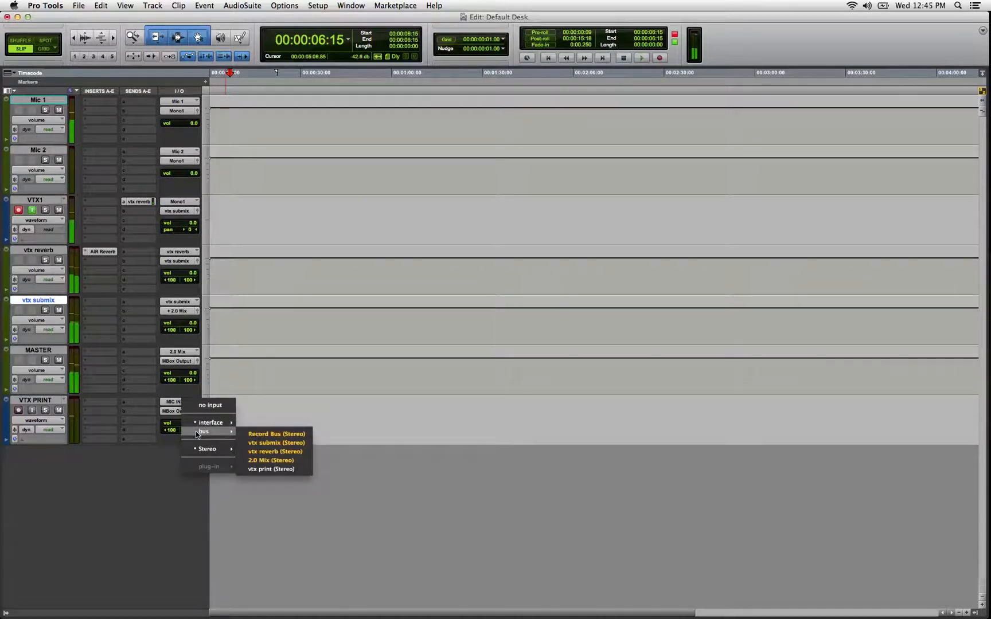
left_click(287, 470)
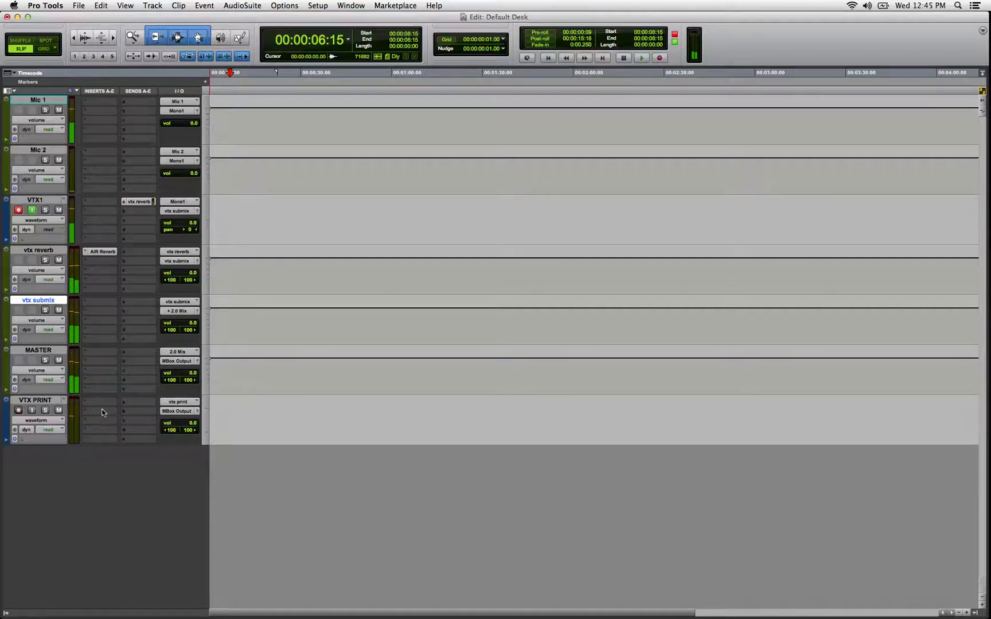
left_click(59, 411)
left_click(32, 410)
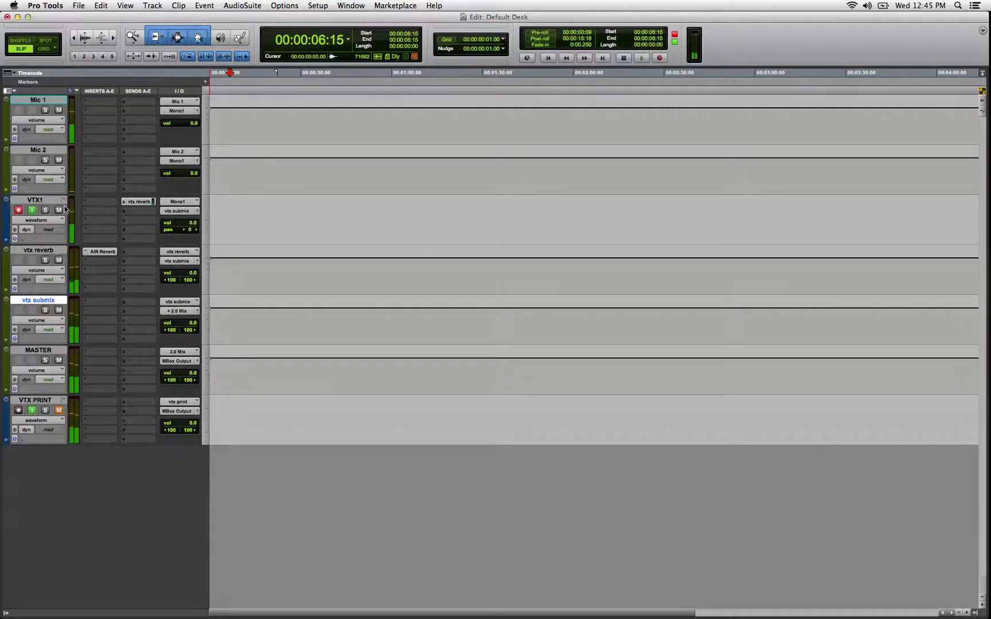
Trace the signal path from VTX1's vtx reverb send through vtx submix and MASTER to VTX PRINT
left_click(140, 202)
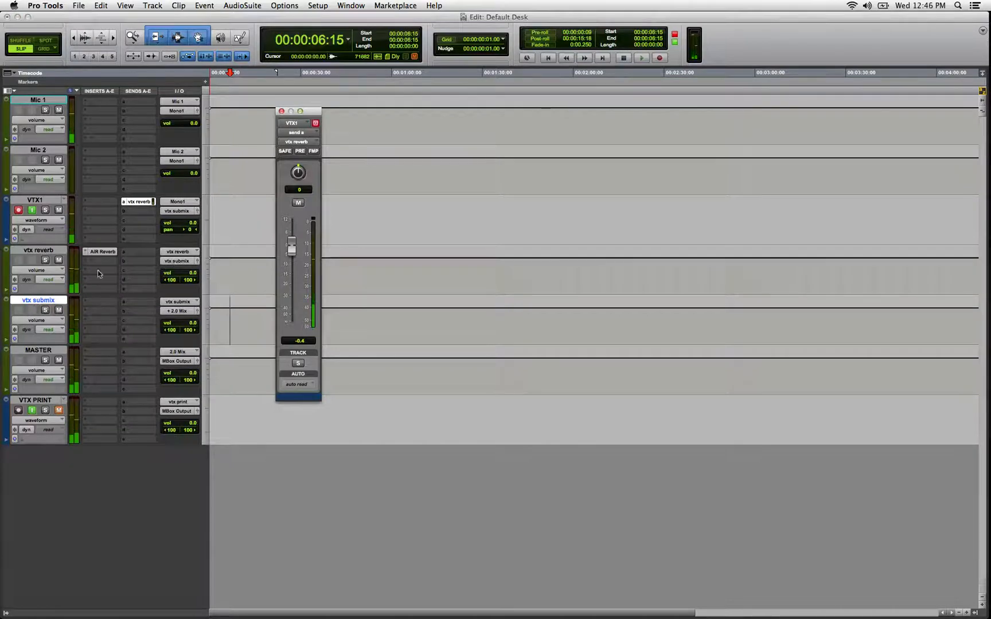
left_click(46, 302)
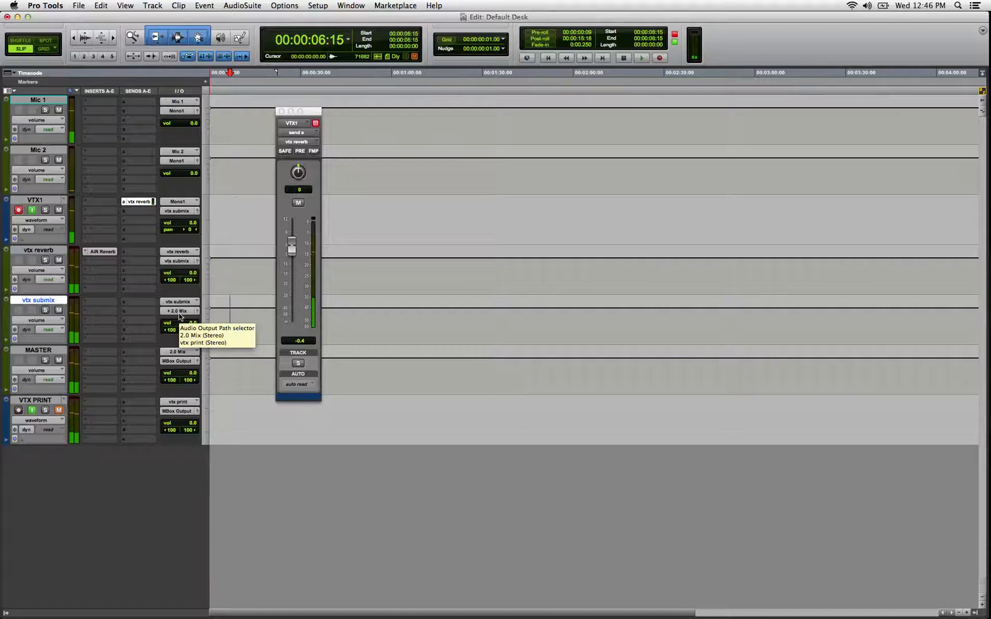
left_click(36, 354)
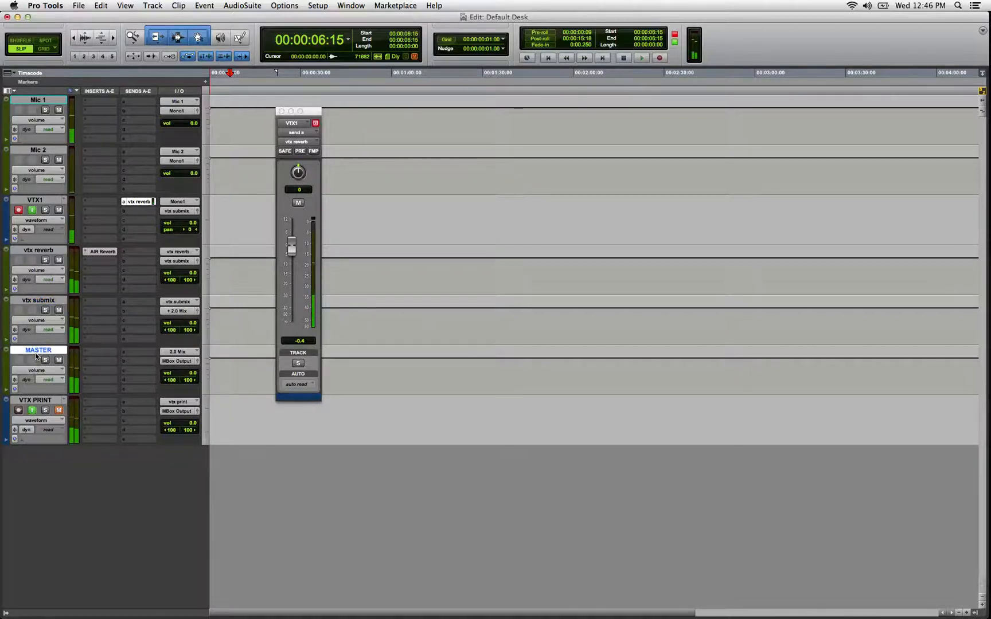
left_click(32, 399)
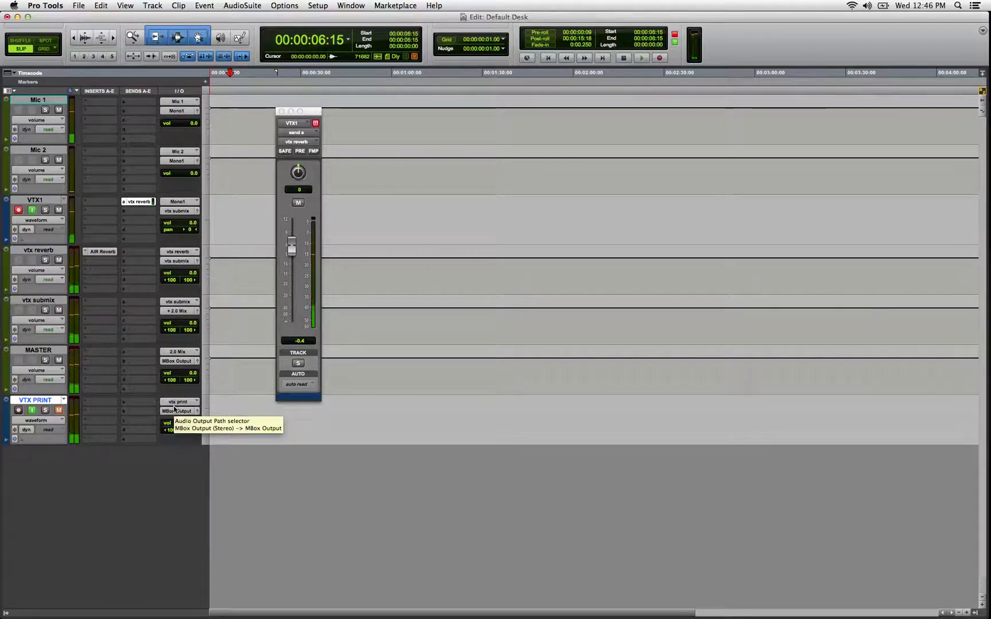
Try soloing VTX PRINT with input monitoring off, restore both settings and close the send window
left_click(45, 410)
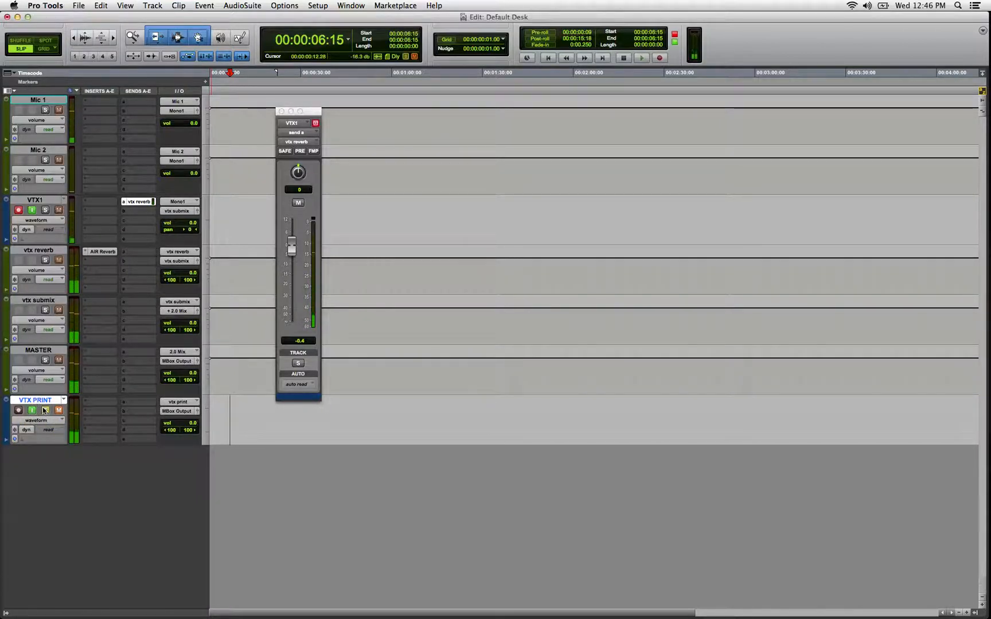
left_click(32, 411)
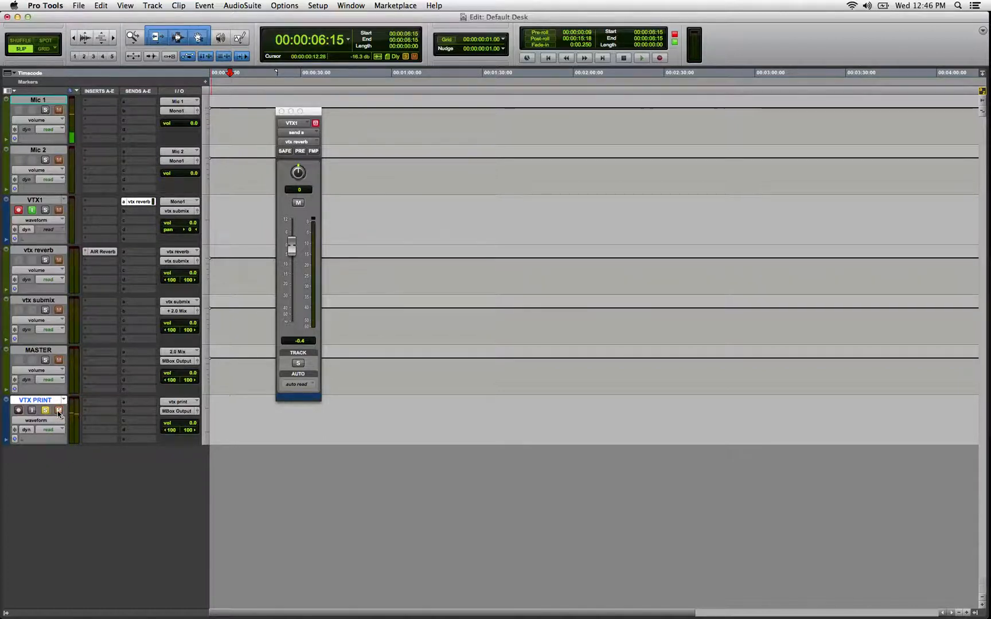
left_click(46, 412)
left_click(31, 410)
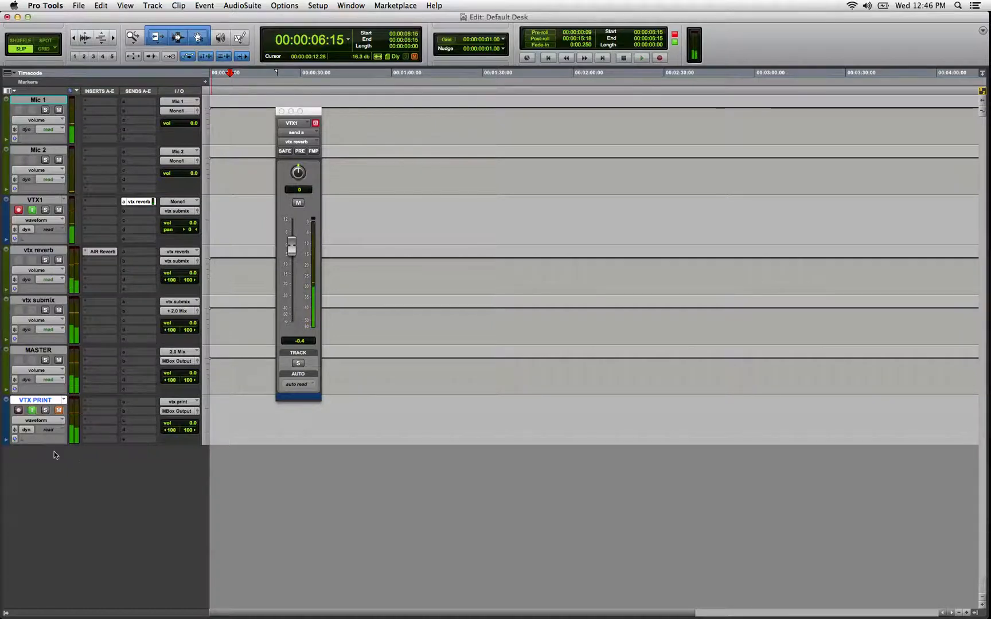
left_click(281, 111)
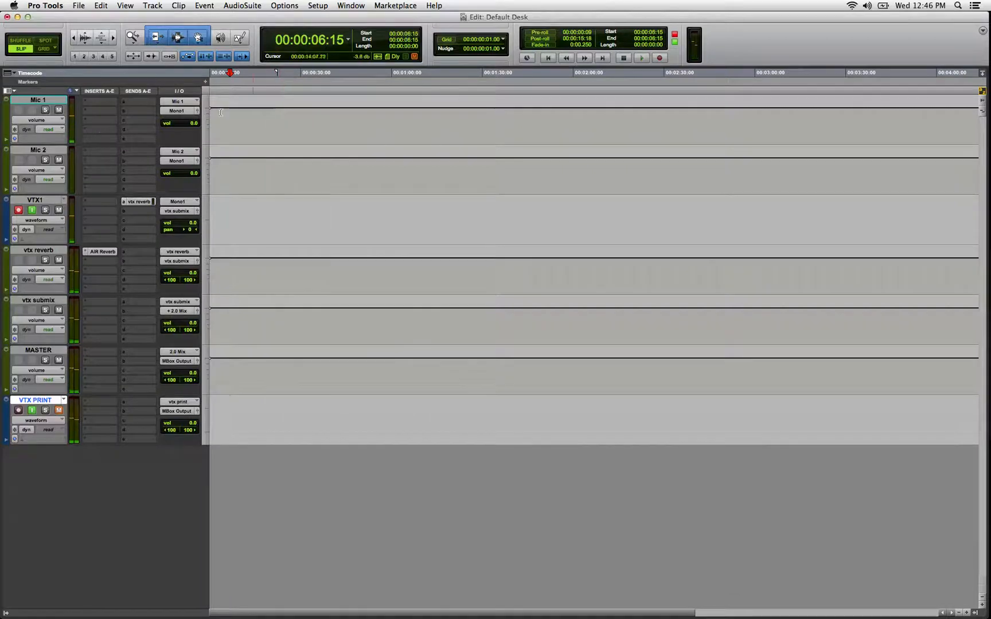
Mute Mic 1 and turn off record enable and input monitoring on the VTX1 track
left_click(59, 110)
left_click(18, 209)
left_click(32, 210)
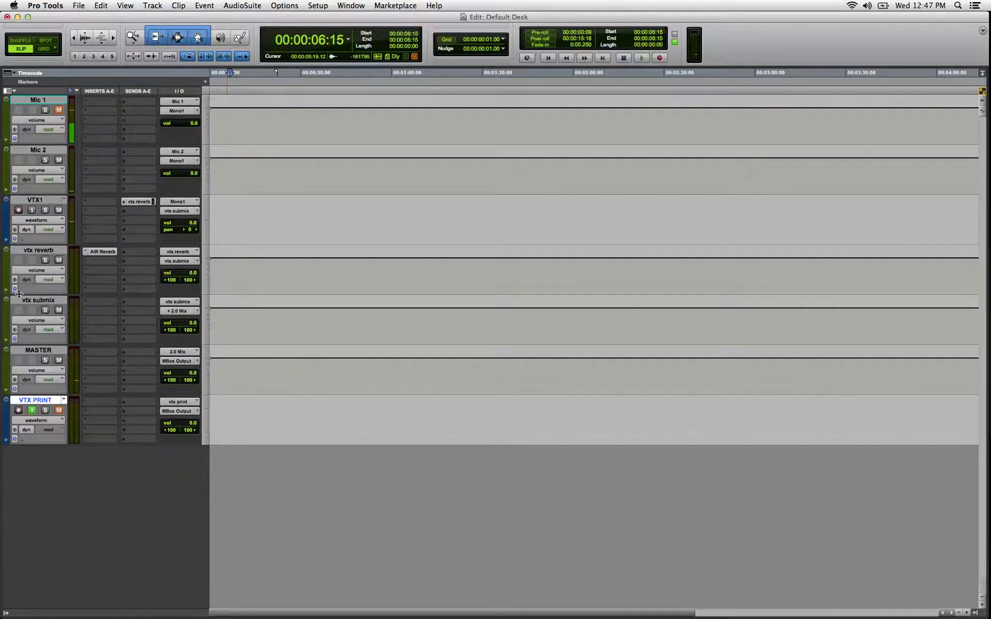
left_click(31, 200)
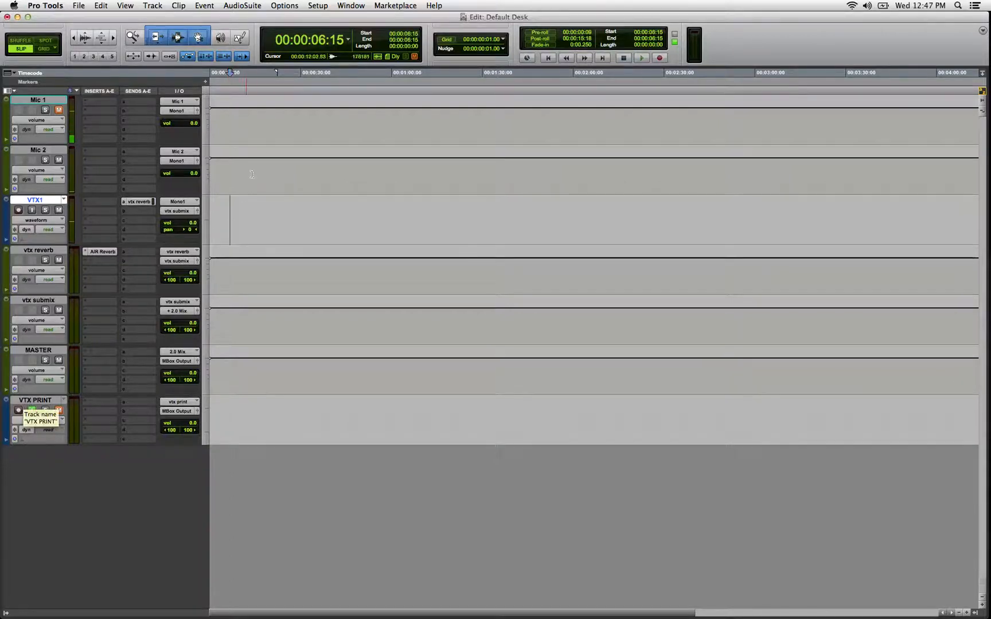
Reorder the I/O Setup busses as Record Bus, vtx reverb, vtx submix, vtx print, 2.0 Mix and MBox Output
left_click(319, 6)
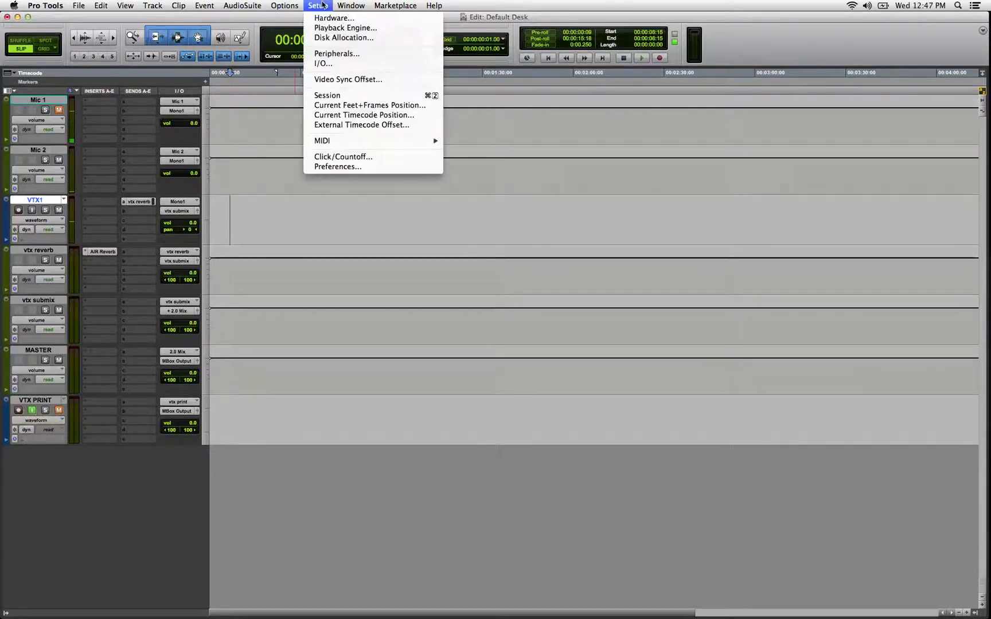
left_click(321, 63)
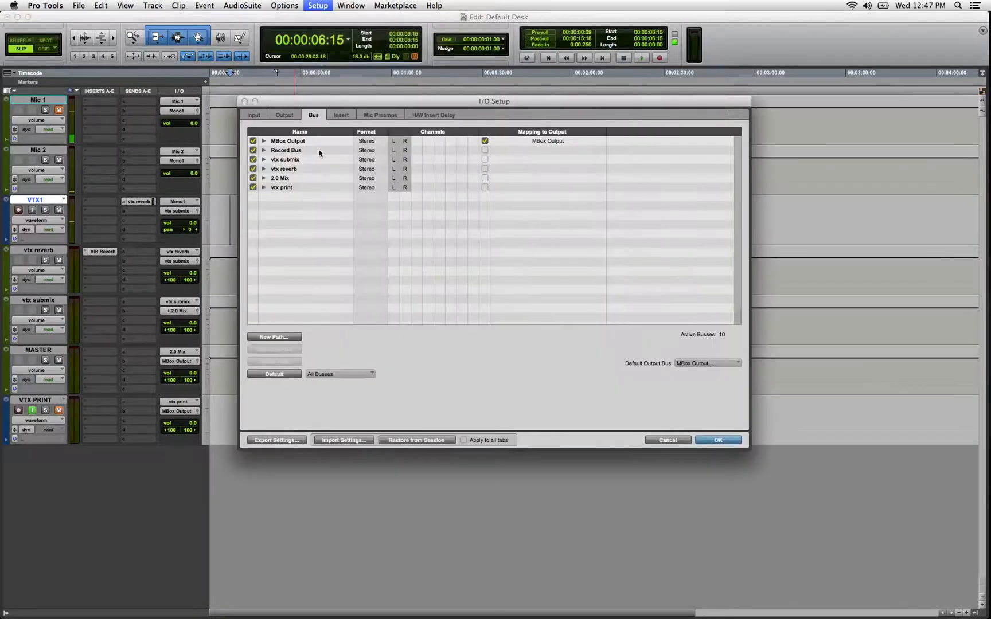
left_click_drag(297, 142, 288, 185)
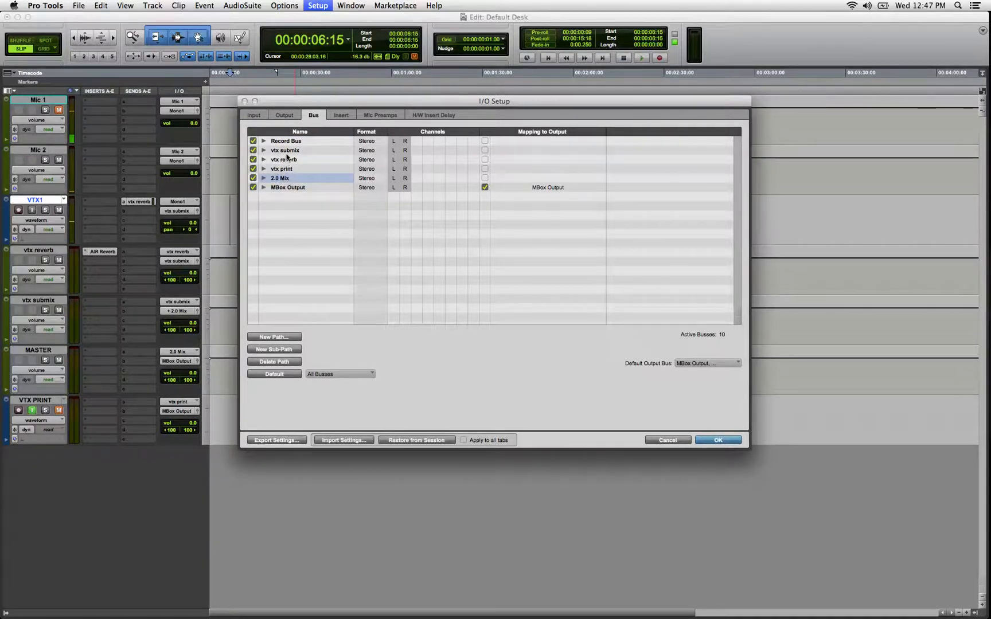
left_click_drag(287, 154, 289, 164)
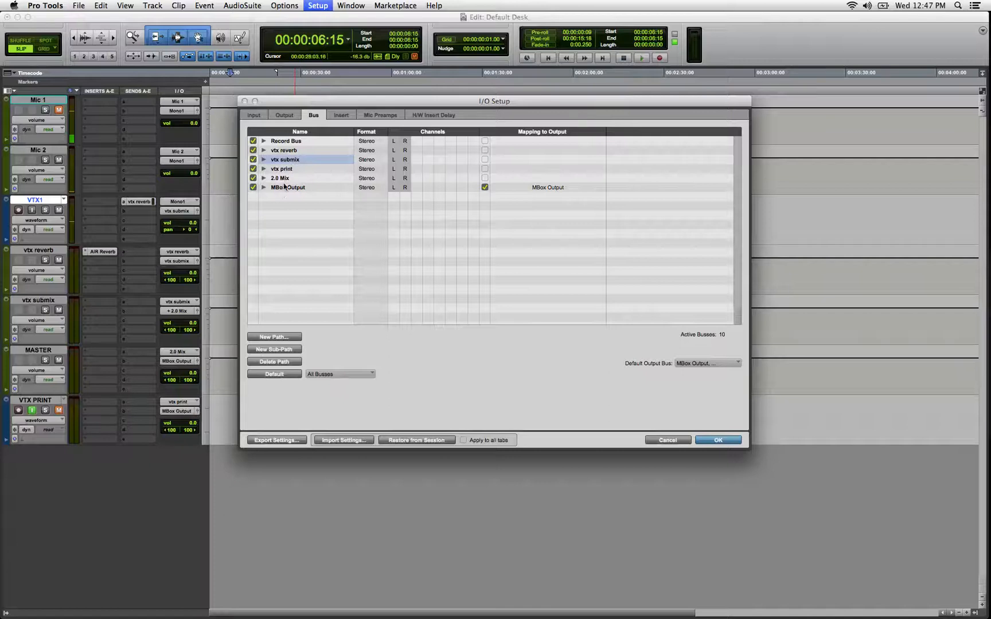
Define a new stereo bus path named sfx reverb with sub-paths created automatically
left_click(276, 337)
left_click(457, 212)
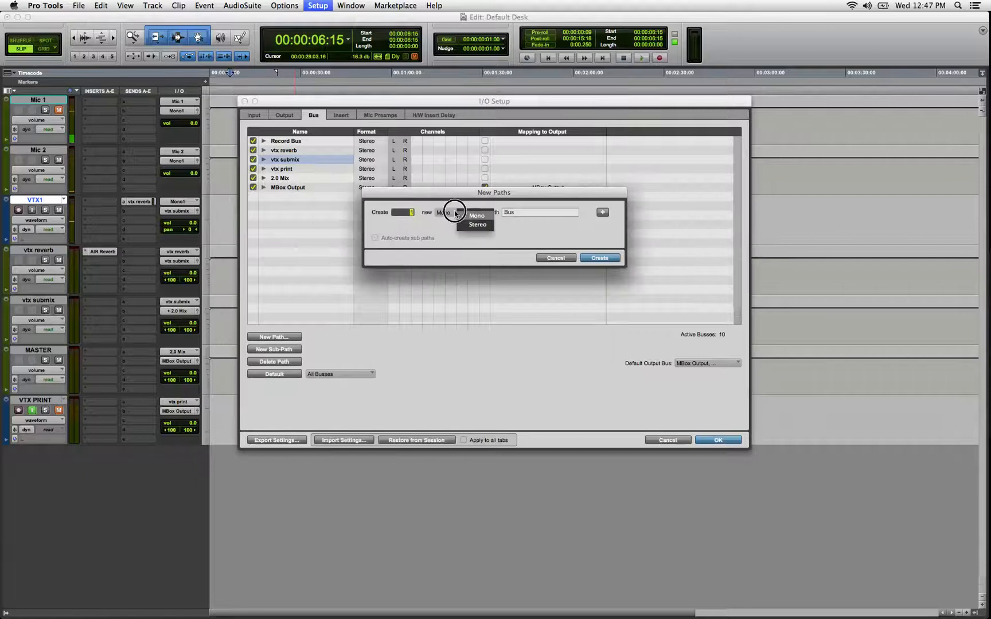
left_click(464, 218)
left_click_drag(518, 213, 485, 216)
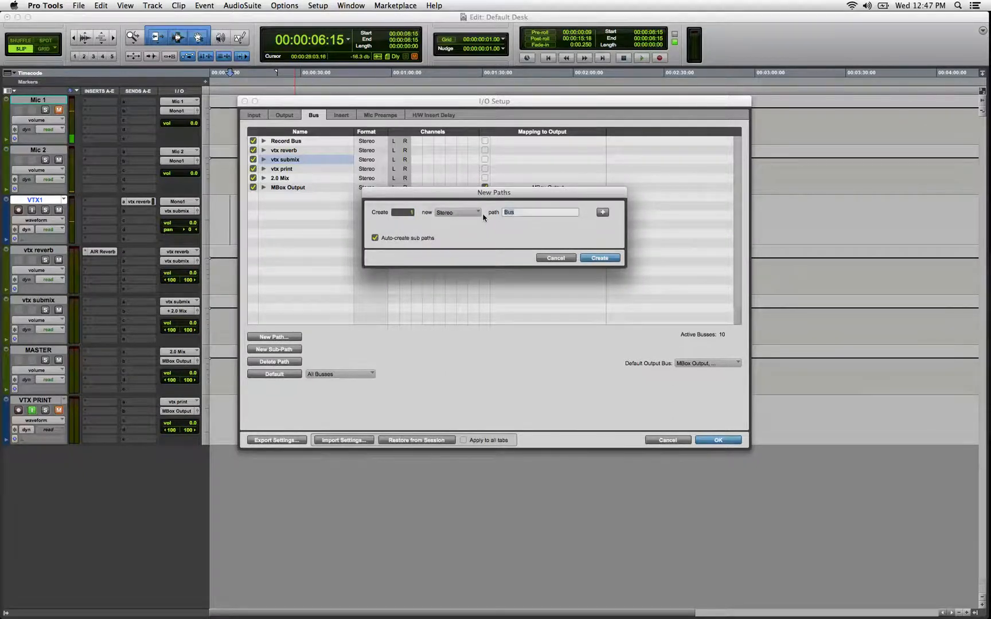
type("sfx")
type("reverb")
Add a second stereo path named sfx submoi to the new paths
left_click(602, 213)
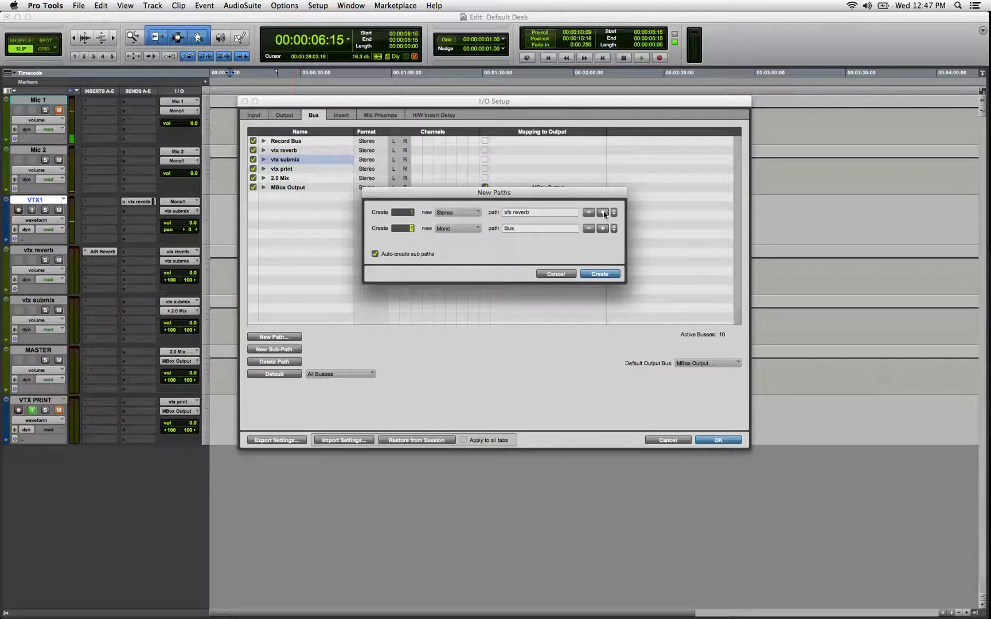
left_click(477, 229)
left_click(481, 241)
double_click(523, 230)
type("sfx submi")
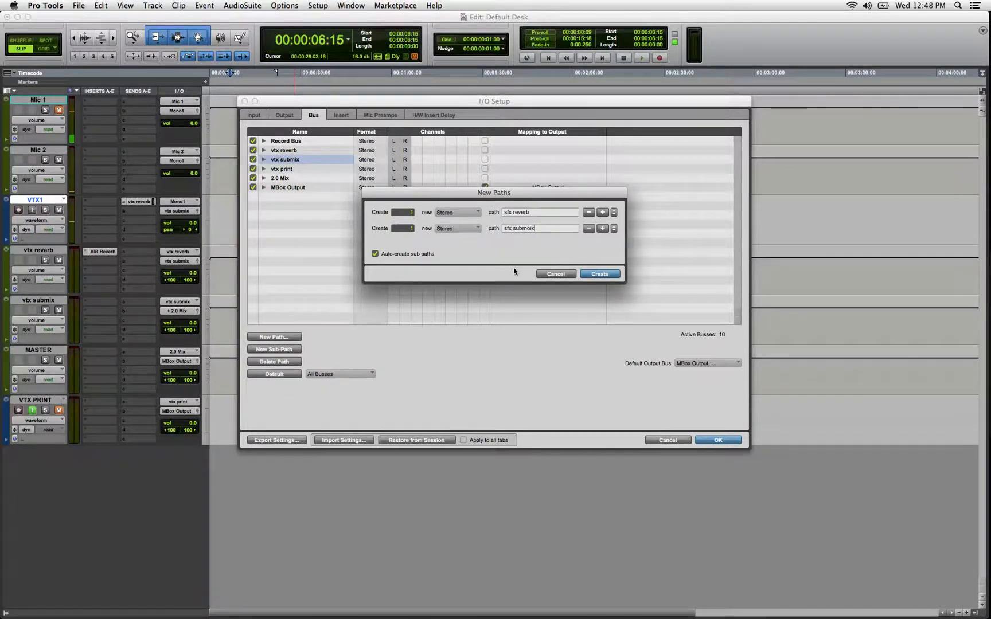
Add a third stereo path named sfx print and create all three sfx busses
left_click(602, 228)
left_click(451, 245)
left_click(474, 256)
type("sfx ")
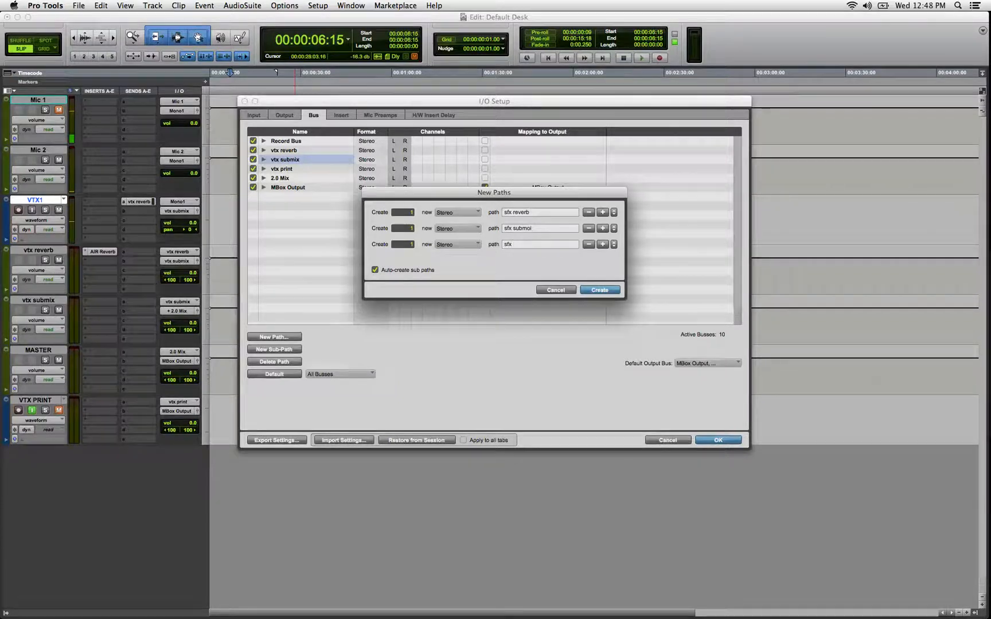
type("print")
left_click(596, 290)
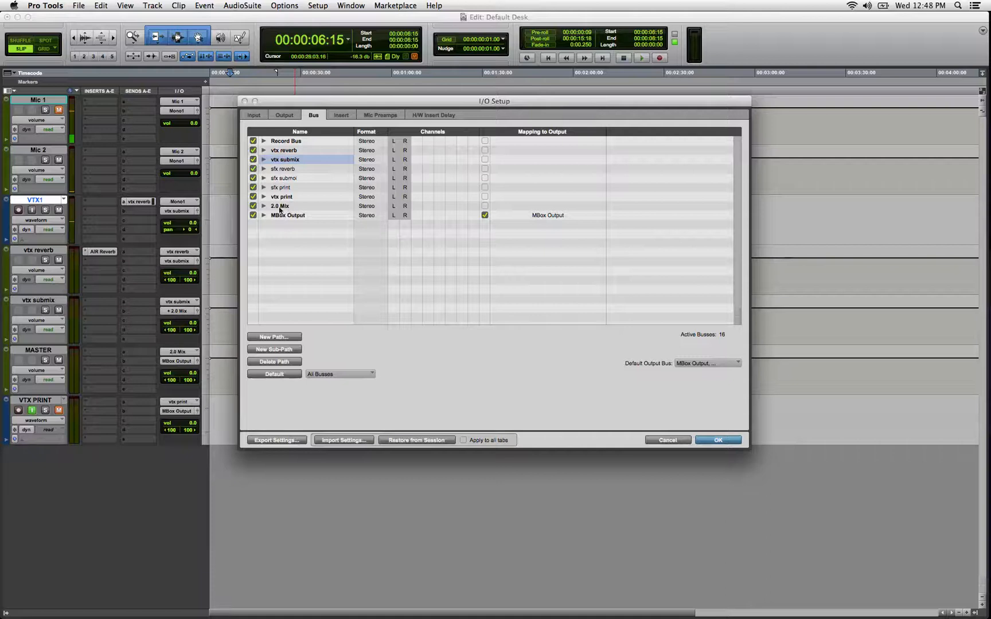
Move the vtx print bus directly above sfx reverb so it follows vtx submix in the bus list
left_click(282, 170)
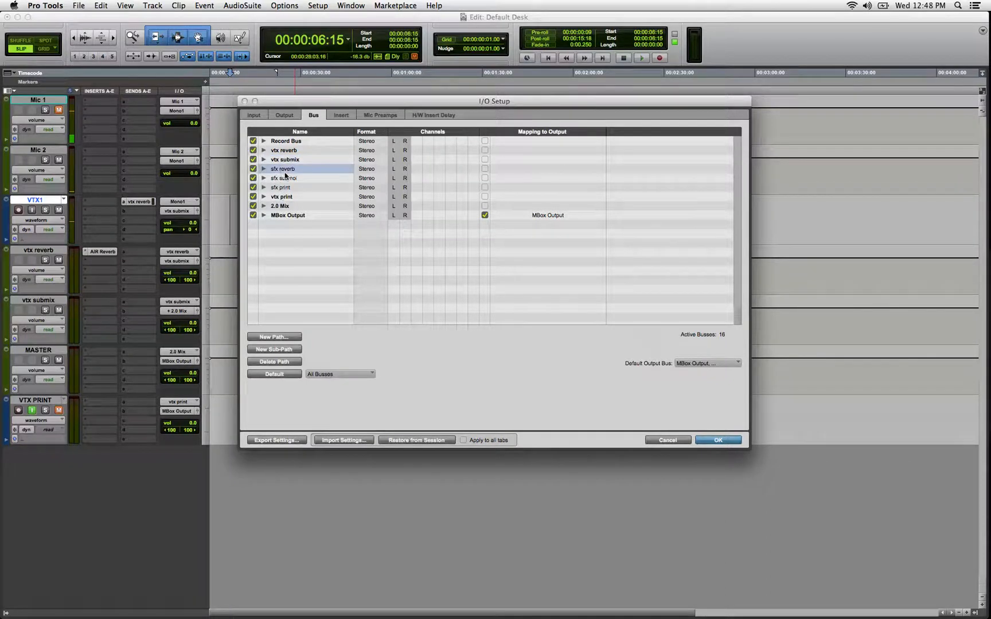
left_click(287, 178, "shift")
left_click(287, 189, "shift")
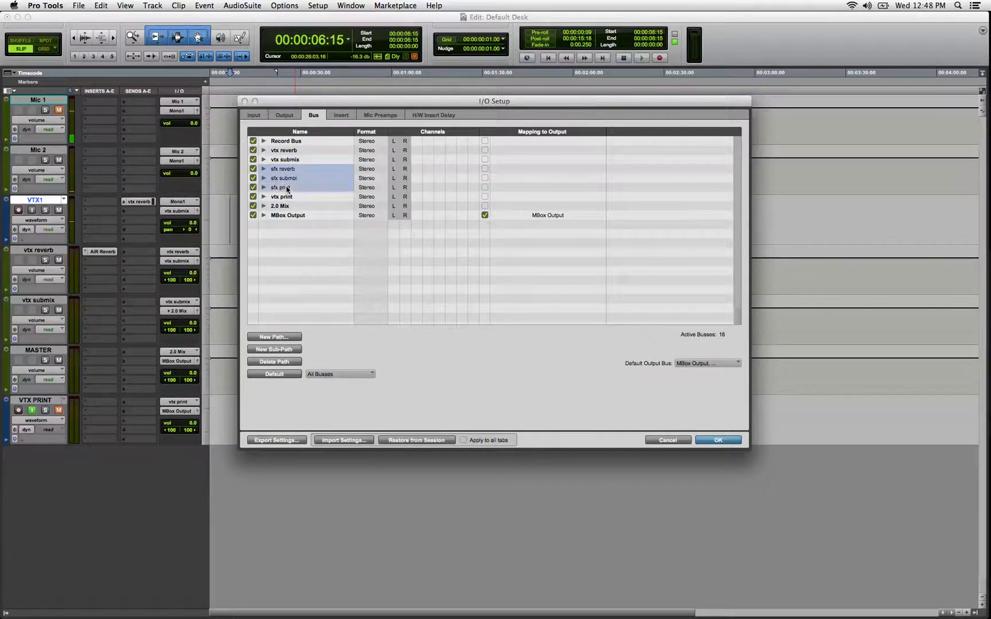
left_click_drag(287, 196, 287, 166)
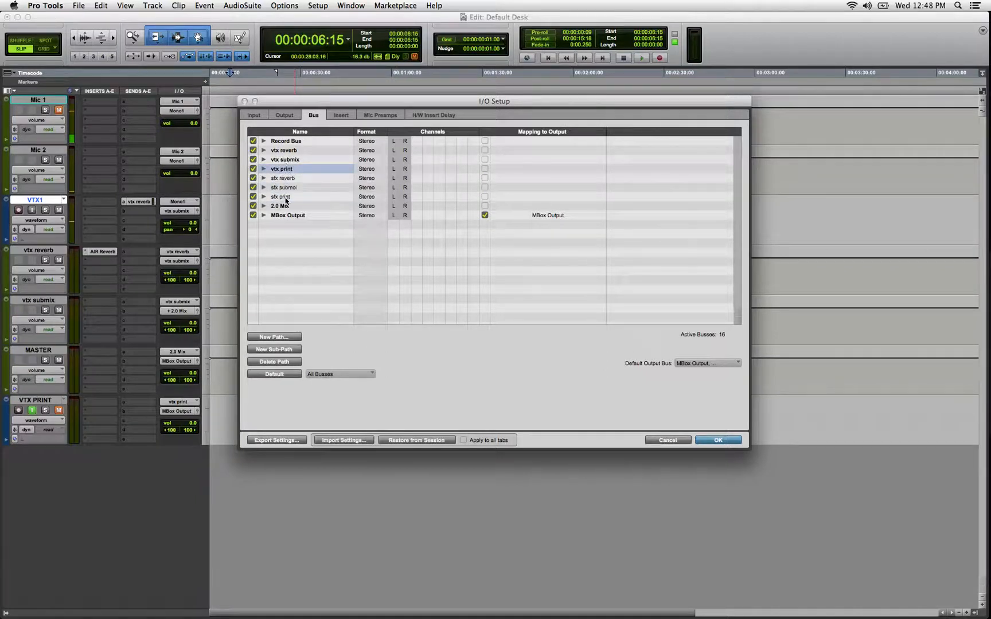
Apply the I/O bus setup and shrink all existing tracks, from Mic 1 to VTX PRINT, to the smallest height
left_click(717, 440)
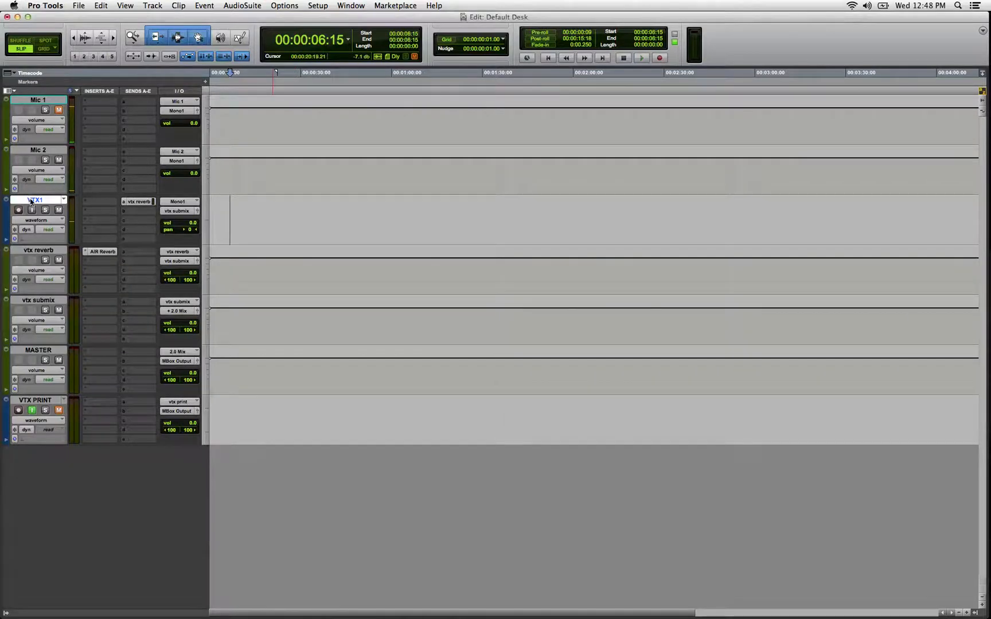
left_click(36, 400)
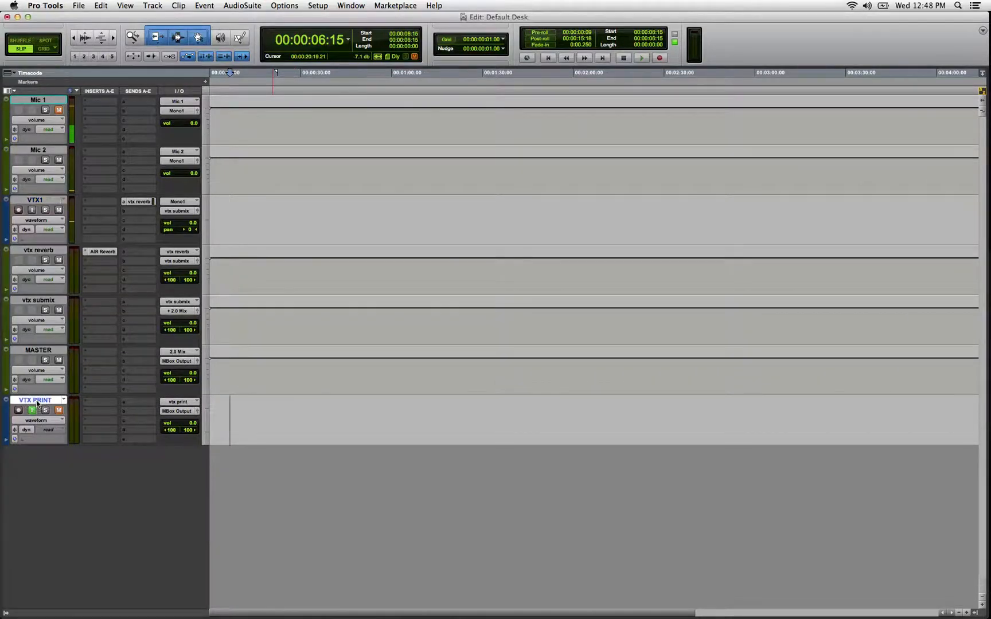
left_click_drag(219, 405, 293, 117)
key("ctrl+Down")
key("ctrl+Down")
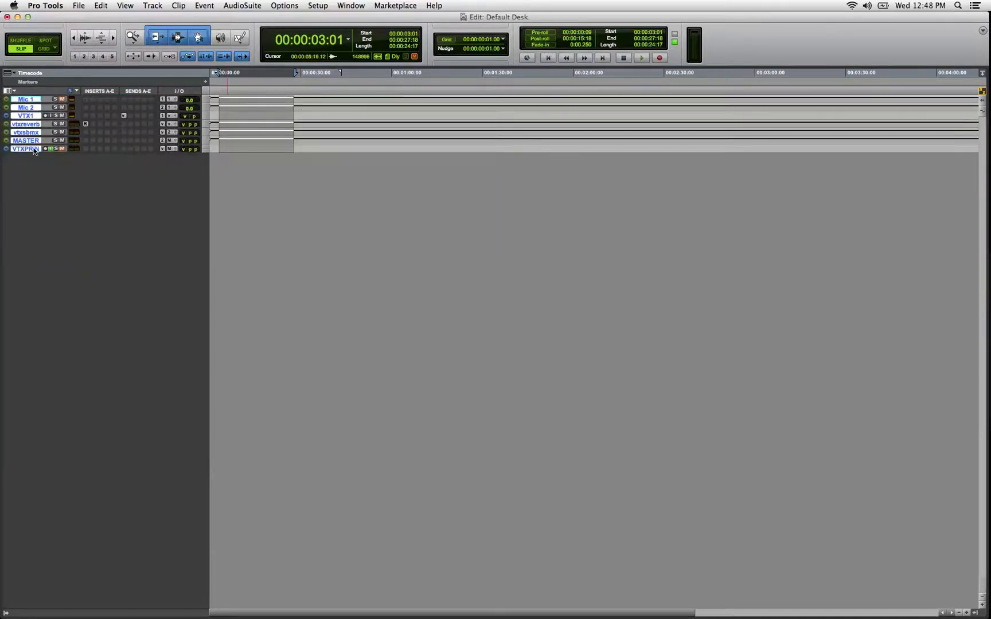
Create one new mono audio track and name it sfx1
key("super+shift+n")
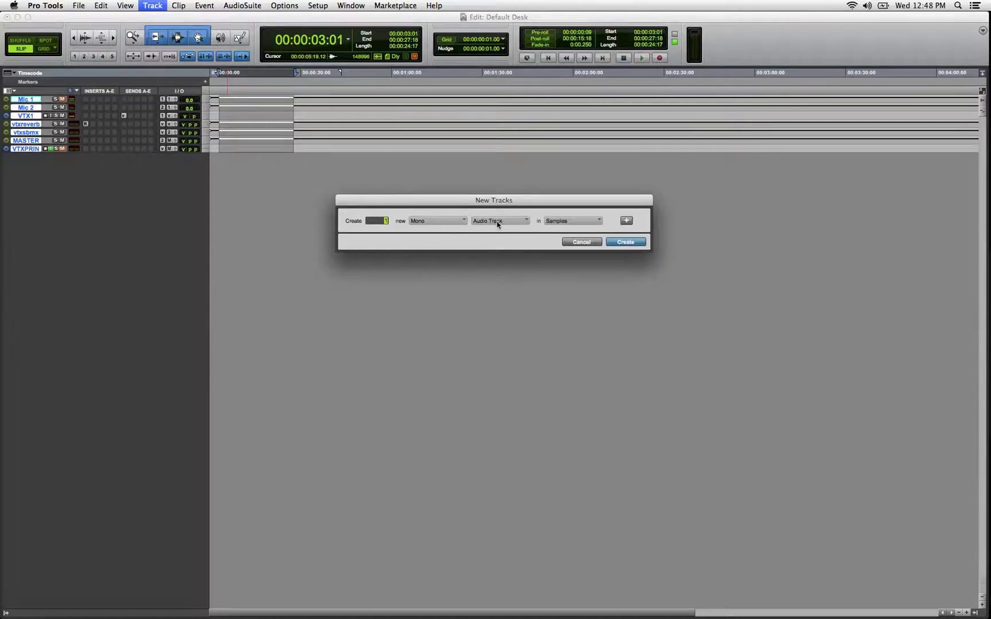
left_click(619, 241)
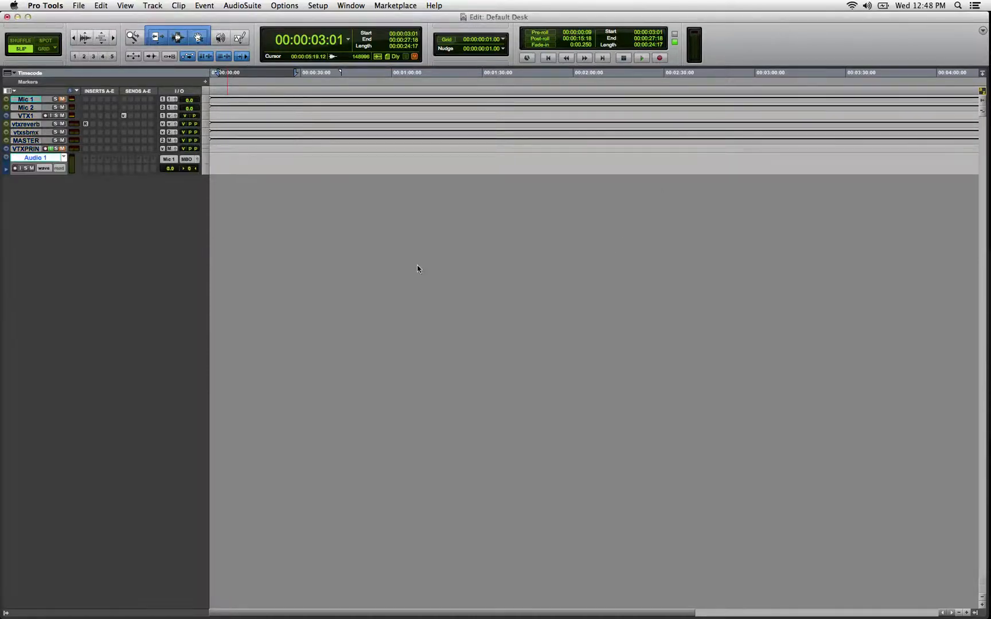
double_click(40, 161)
type("s")
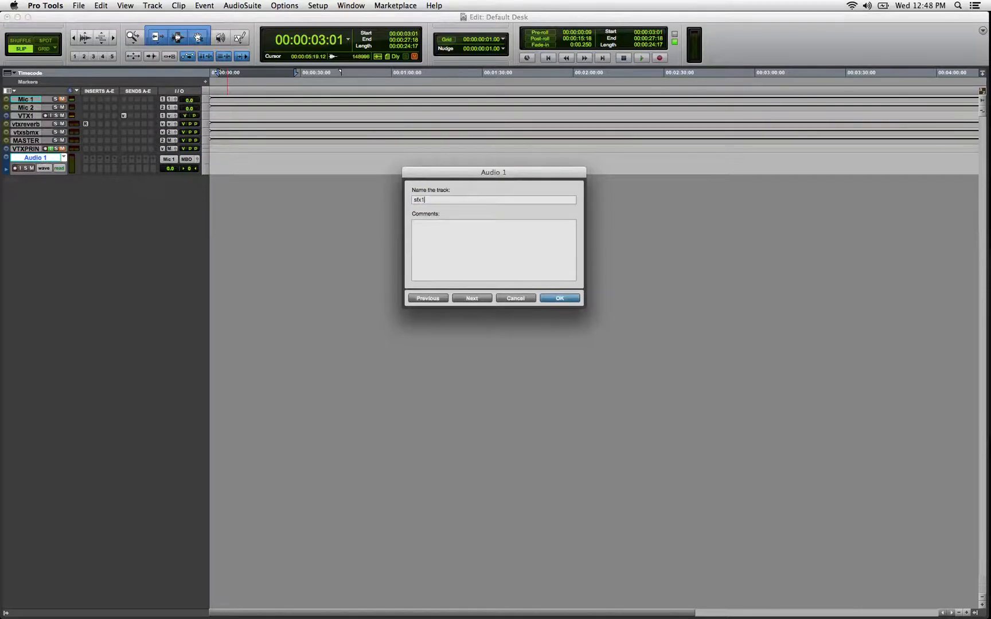
type("fx1")
key("Return")
Enlarge the sfx1 track's height and set its input to the Mono1 bus
left_click(231, 159)
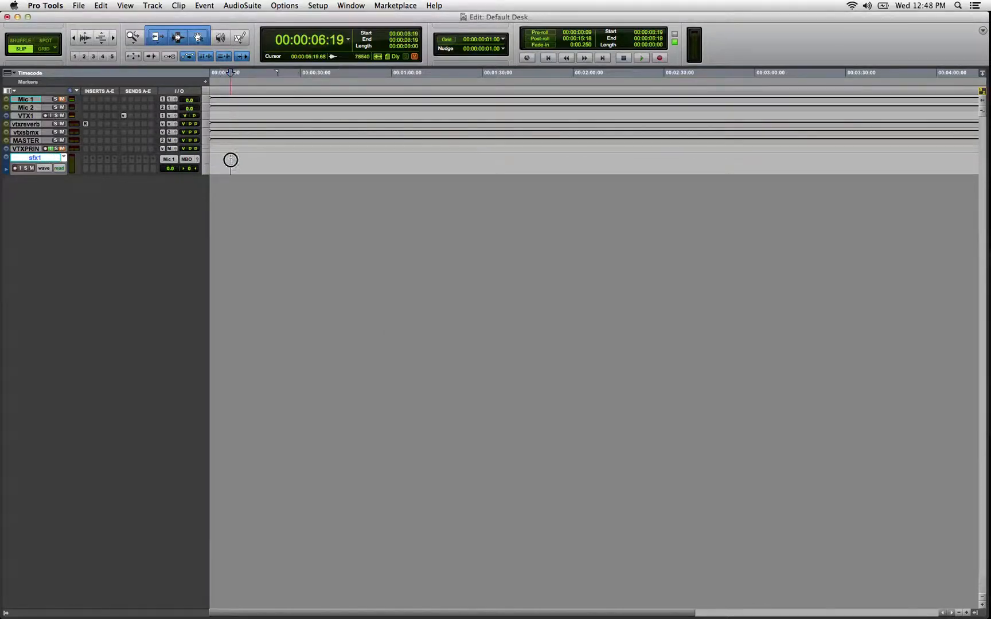
key("ctrl+Up")
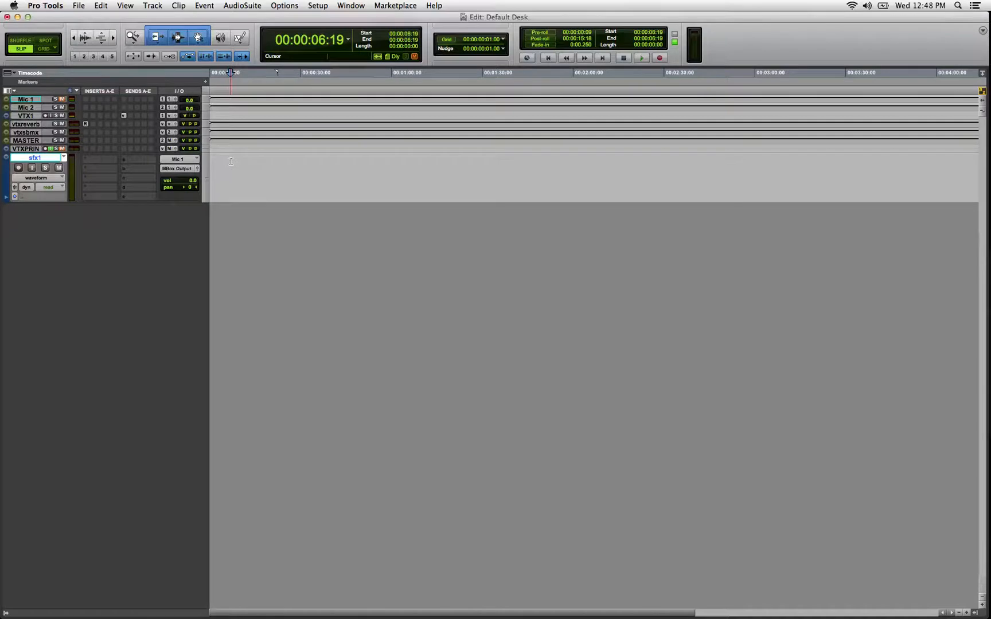
left_click(174, 159)
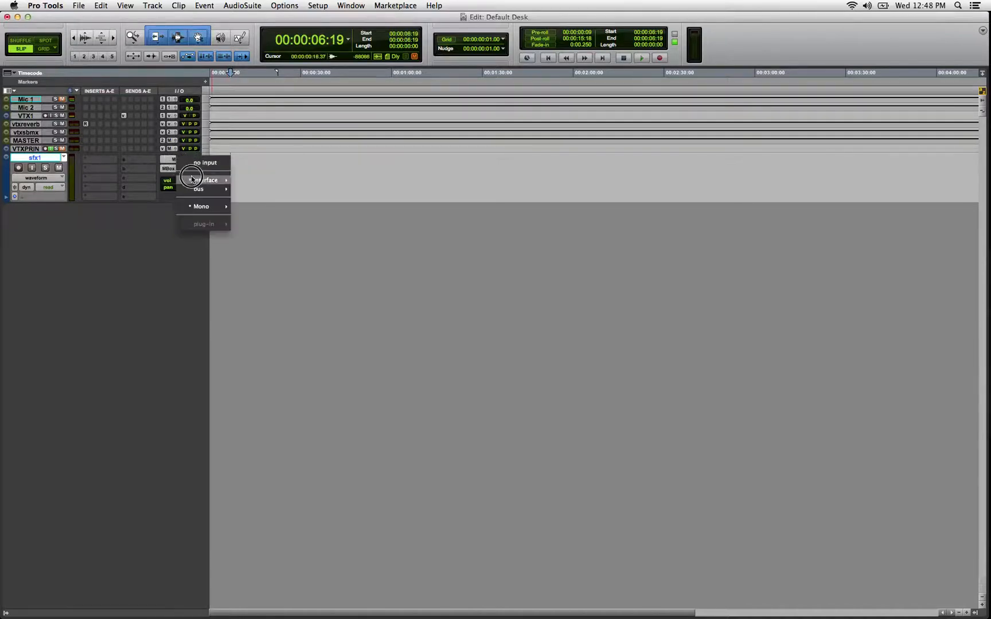
mouse_move(215, 189)
left_click(257, 191)
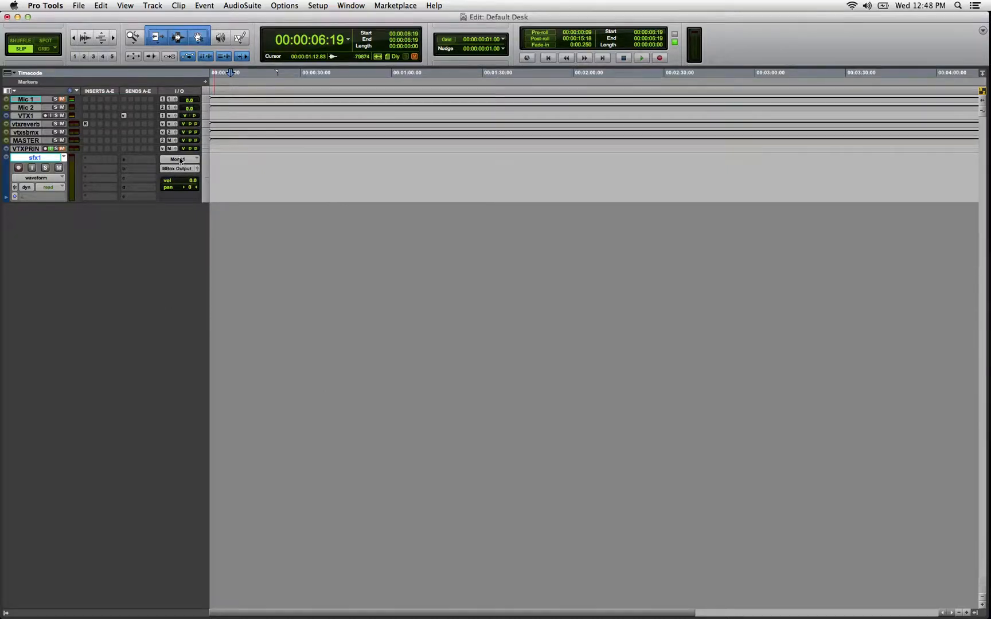
Check the incoming signal on sfx1 by switching its input monitoring on and off
left_click(33, 169)
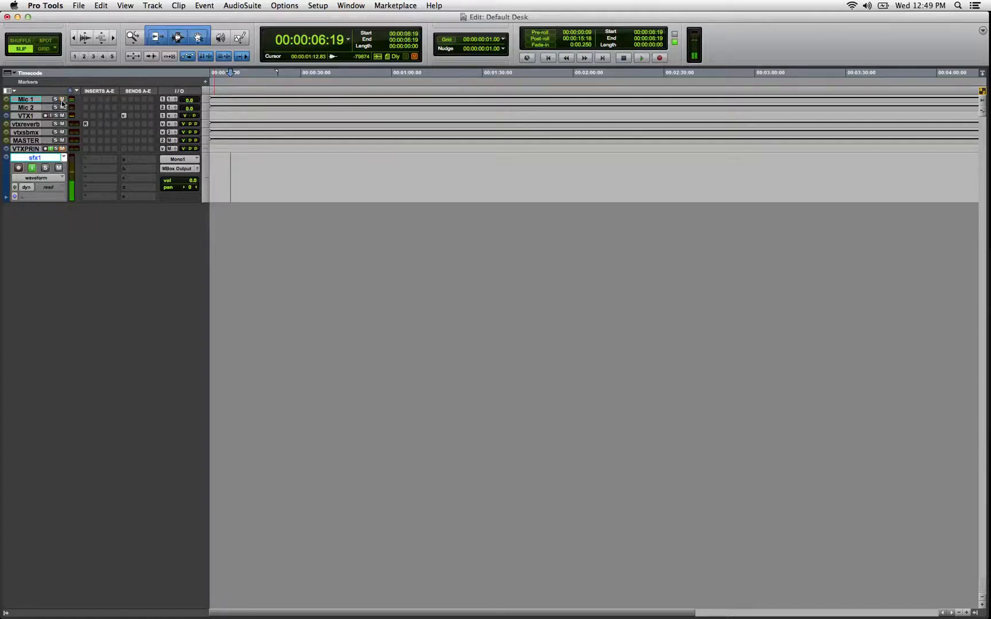
left_click(32, 169)
left_click(33, 168)
left_click(33, 167)
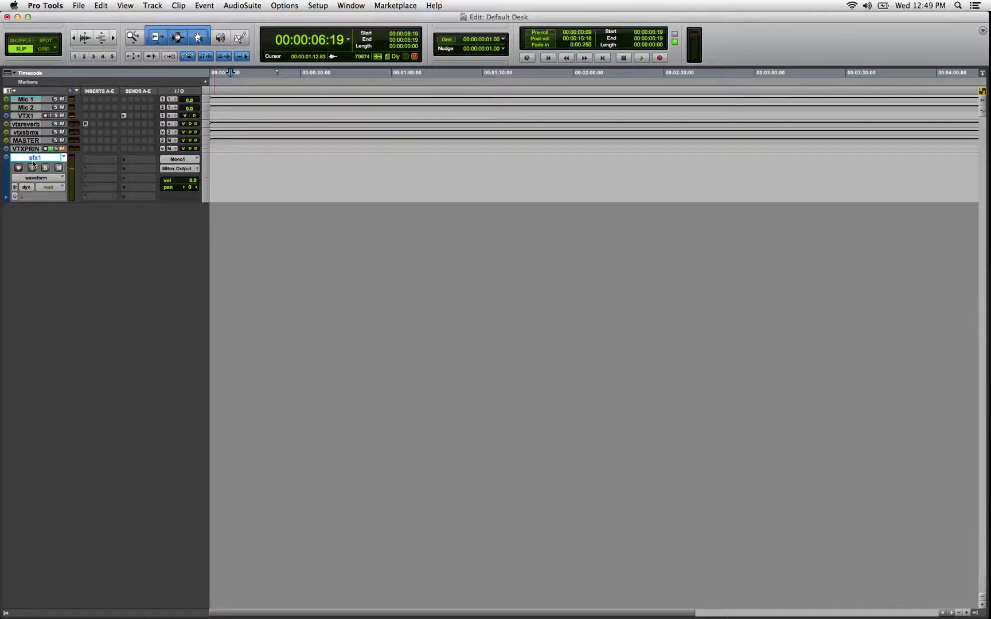
Route the sfx1 track's output to the stereo sfx submoi bus
left_click(192, 169)
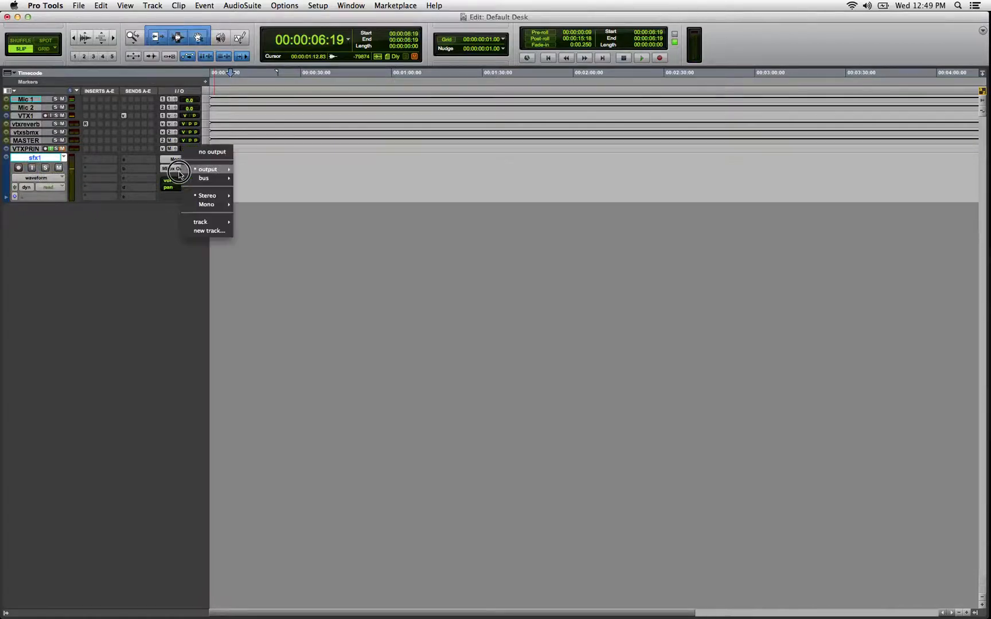
mouse_move(201, 178)
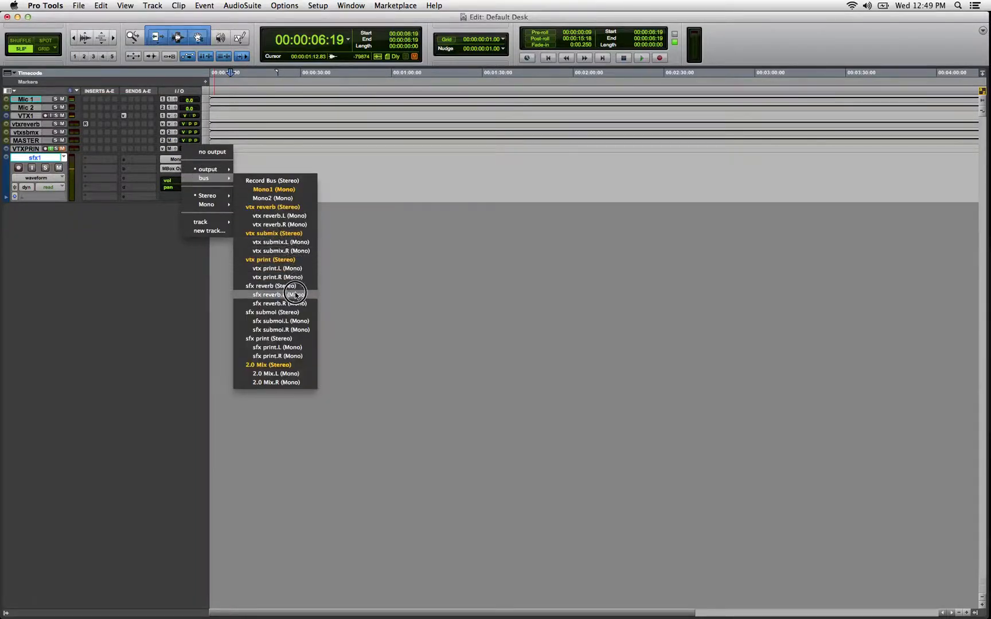
left_click(293, 312)
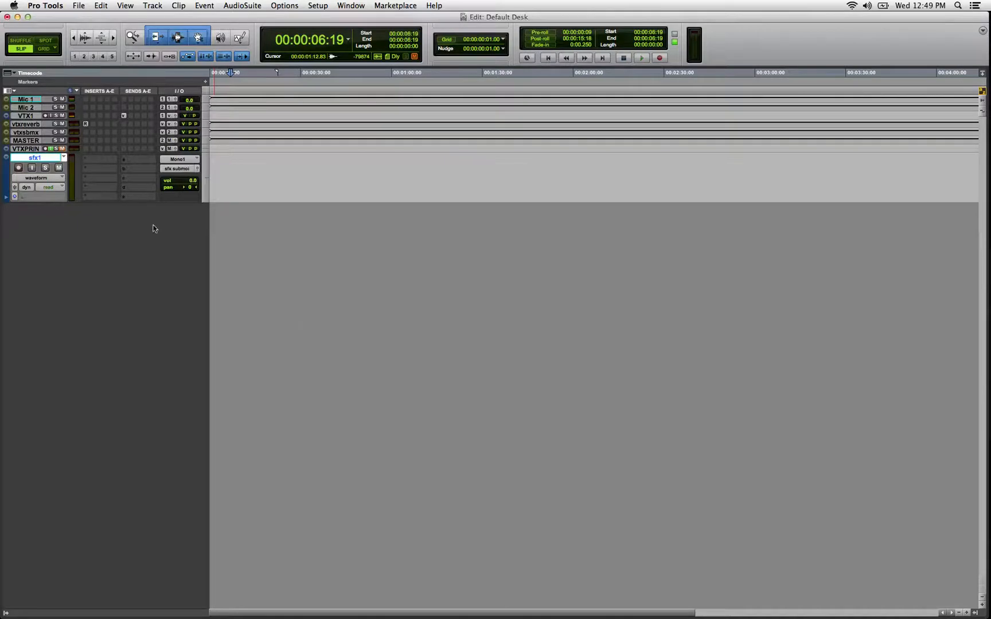
Assign sfx1's first send to the stereo sfx reverb bus and close the send's fader window
left_click(139, 160)
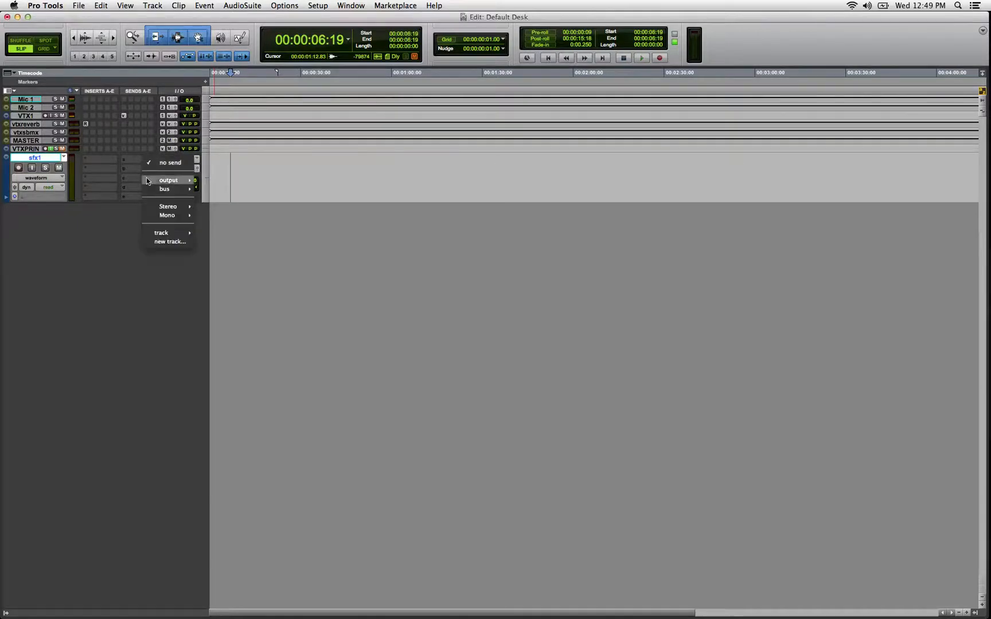
mouse_move(169, 188)
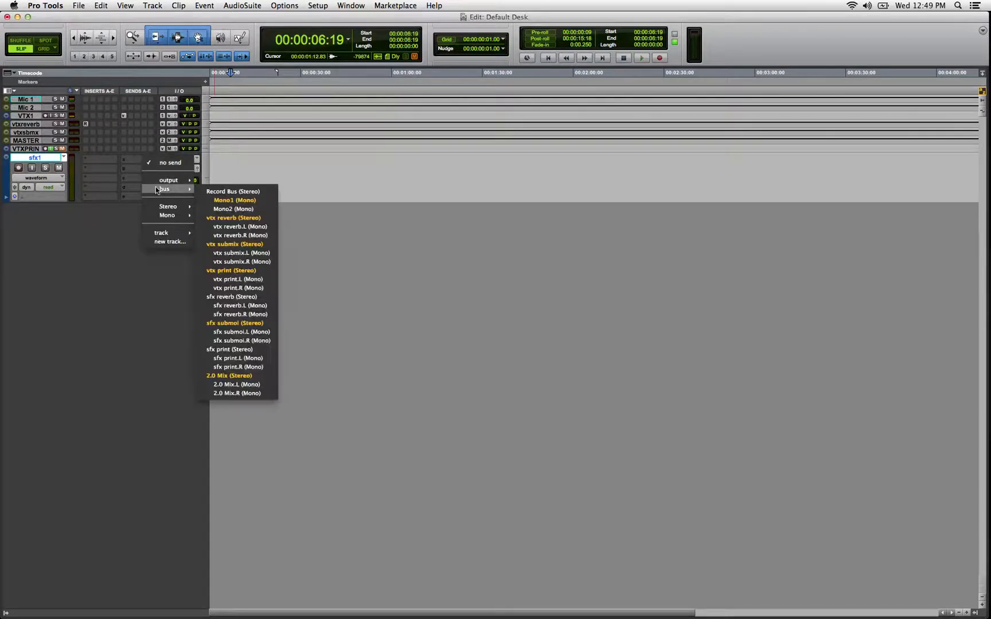
left_click(243, 296)
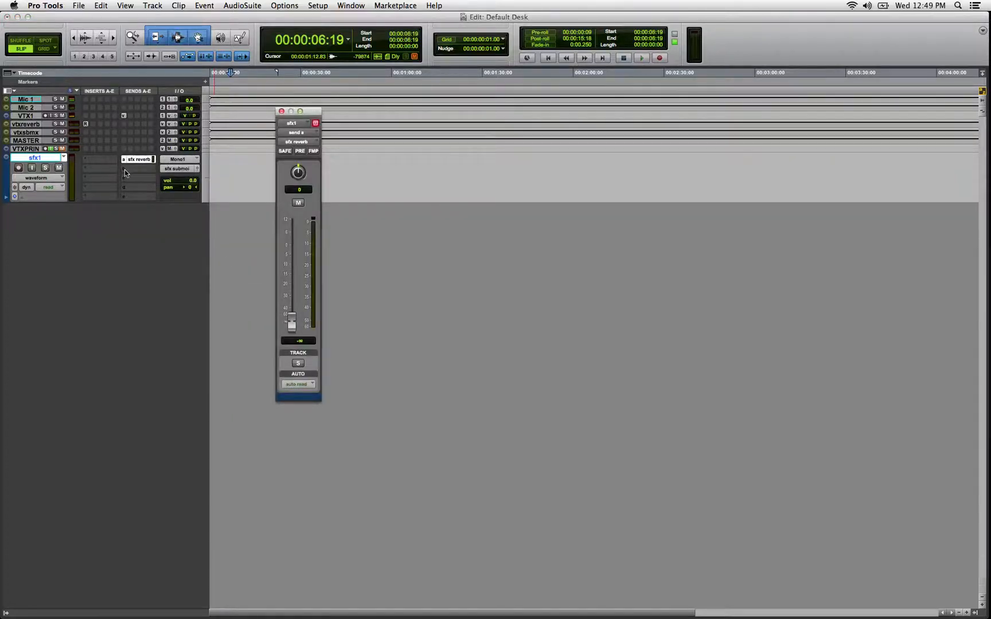
left_click(176, 160)
left_click(175, 162)
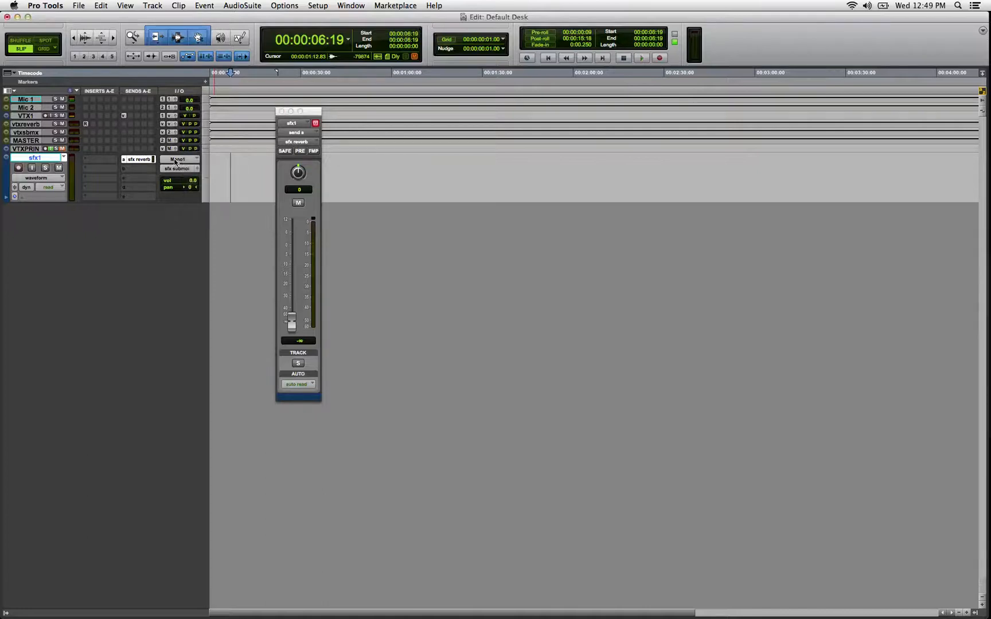
left_click(140, 162)
left_click(140, 161)
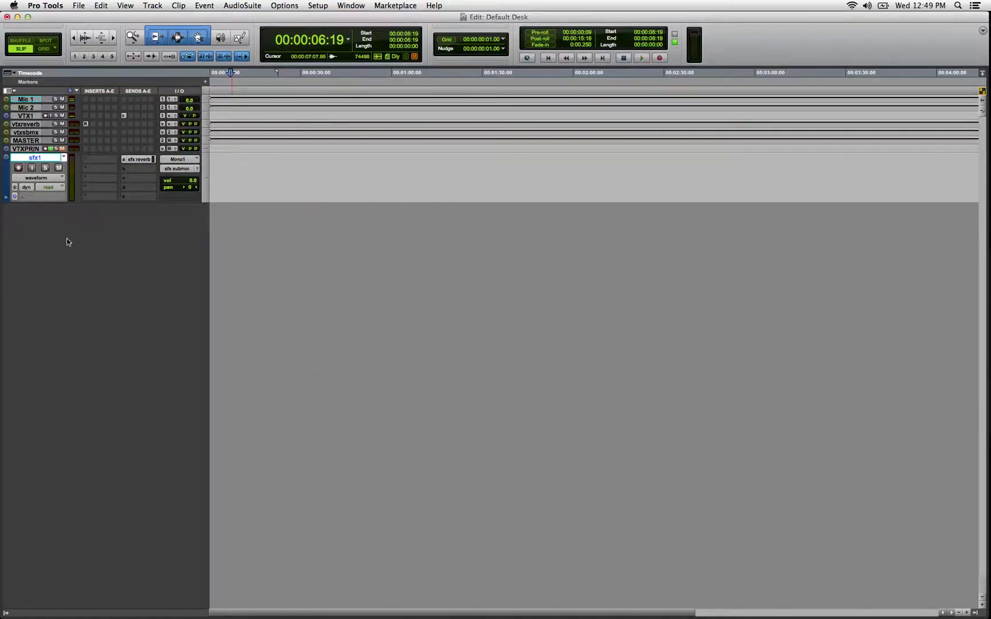
Create two new stereo Aux Input tracks below sfx1
key("super+shift+n")
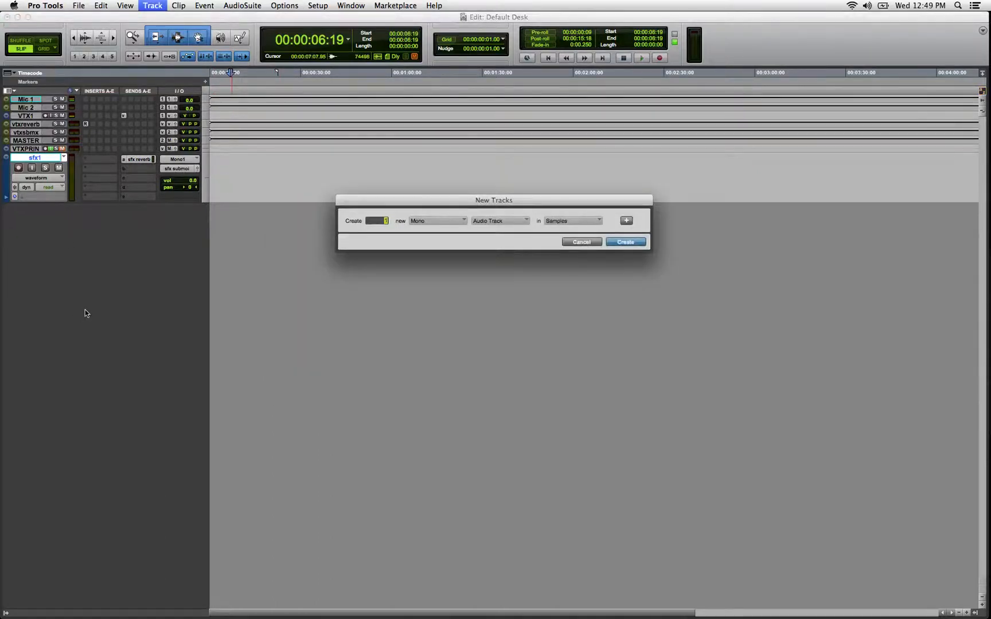
left_click(421, 221)
left_click(427, 230)
left_click(491, 223)
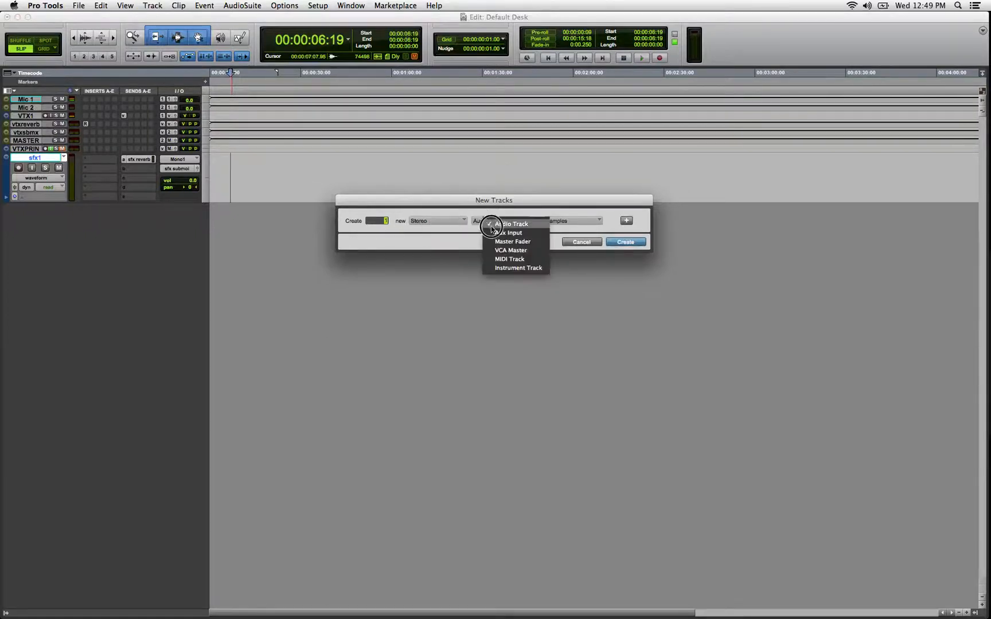
left_click(494, 232)
left_click(627, 221)
left_click(416, 239)
left_click(422, 247)
left_click(489, 239)
left_click(494, 249)
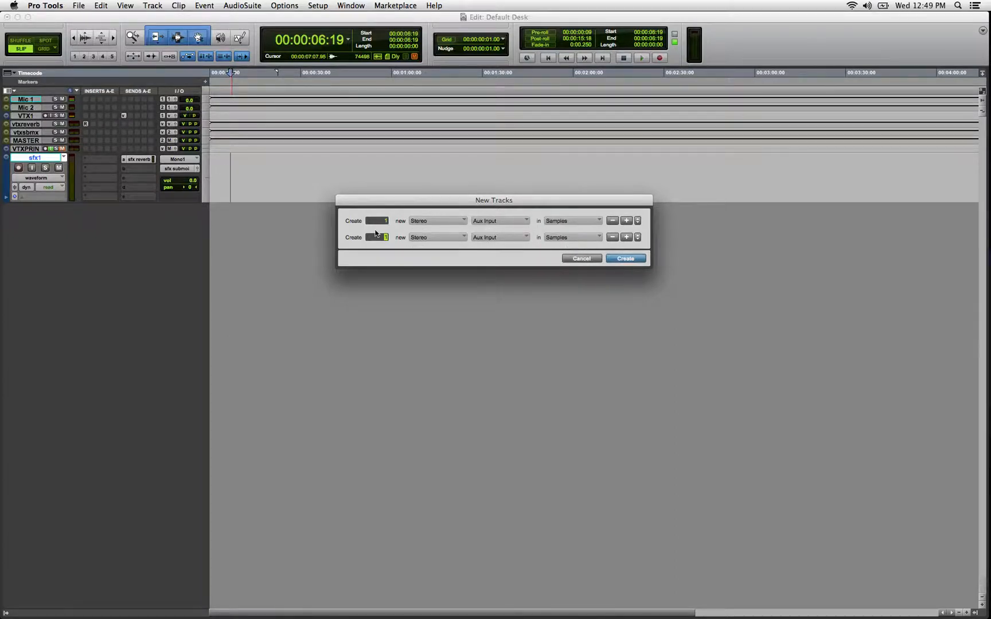
left_click(633, 258)
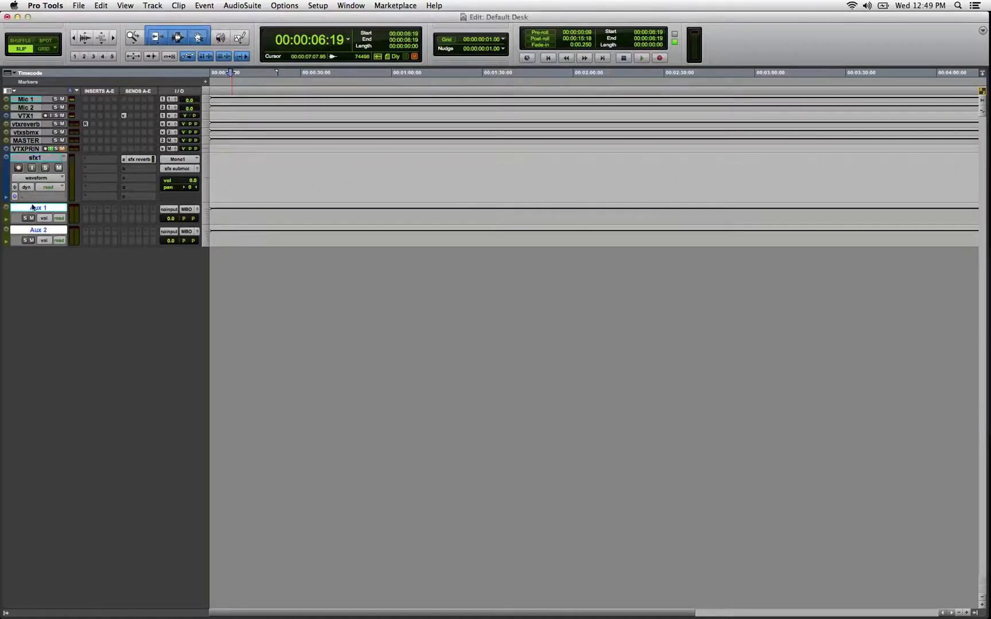
Rename the two new aux tracks sfx reverb and sfx submix
double_click(38, 208)
type("s")
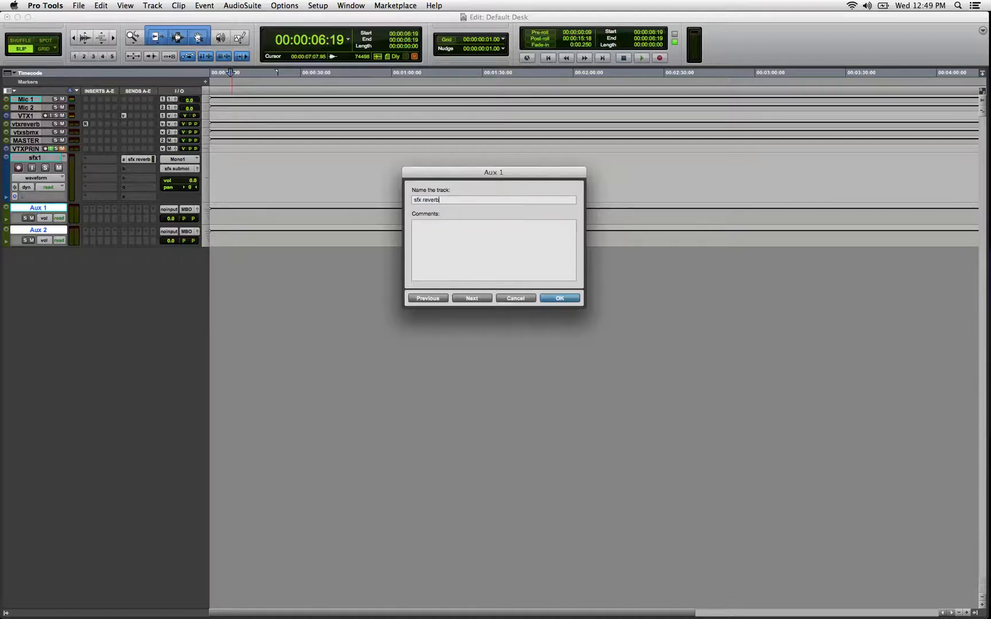
type("fx reverb")
key("super+Right")
type("sfx submix")
key("Return")
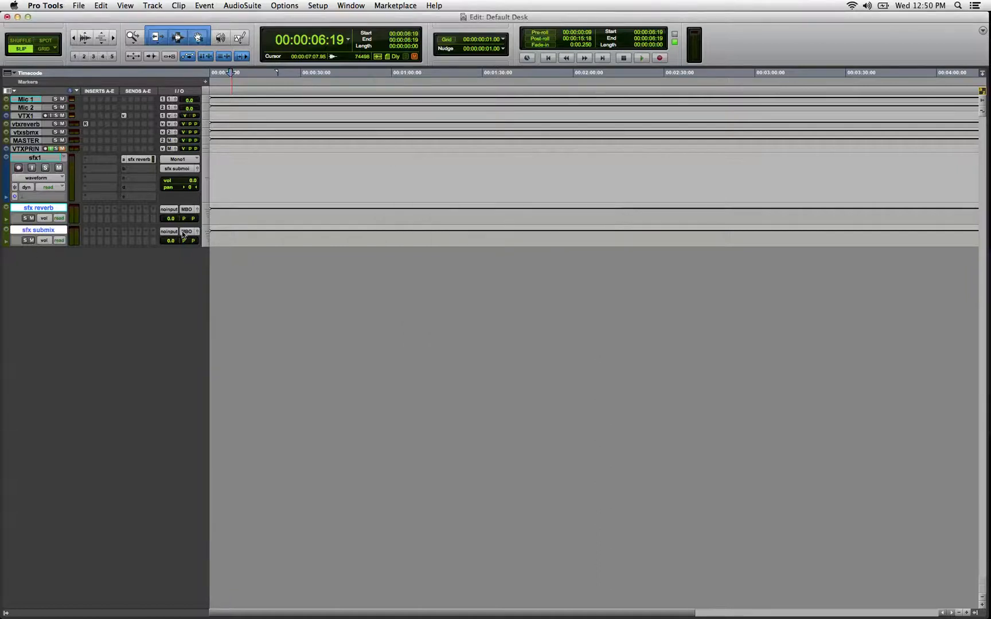
Enlarge both sfx aux tracks and insert the multichannel AIR Reverb plug-in on the sfx reverb track
left_click_drag(217, 211, 220, 233)
key("ctrl+Up")
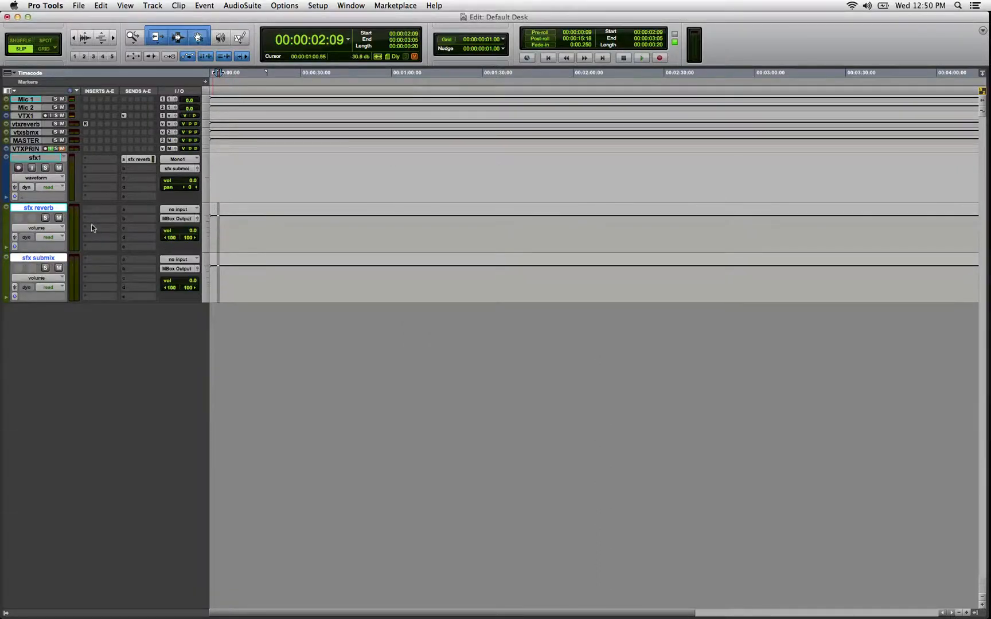
left_click(101, 209)
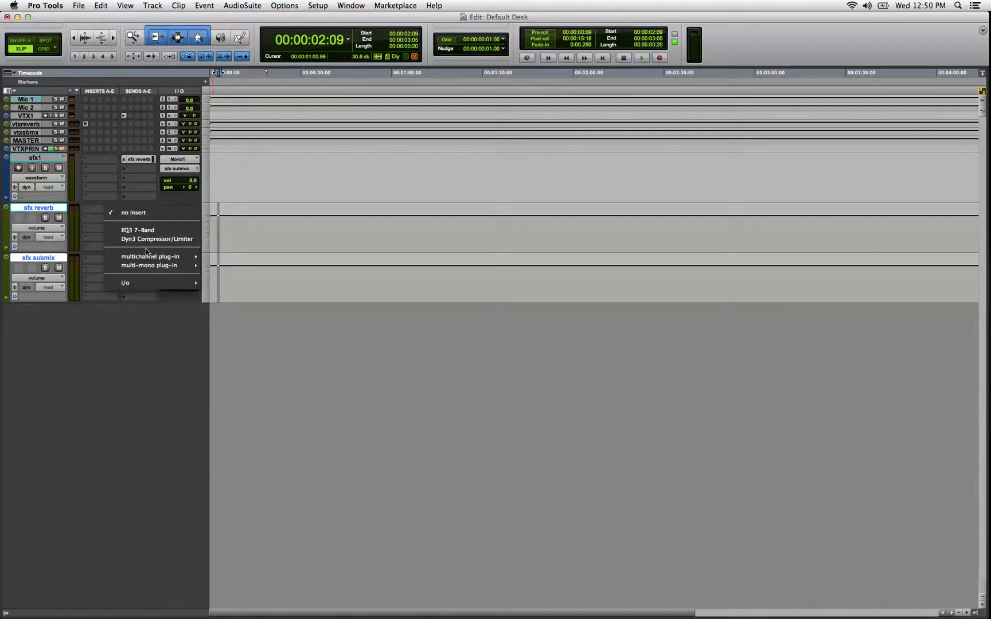
mouse_move(151, 257)
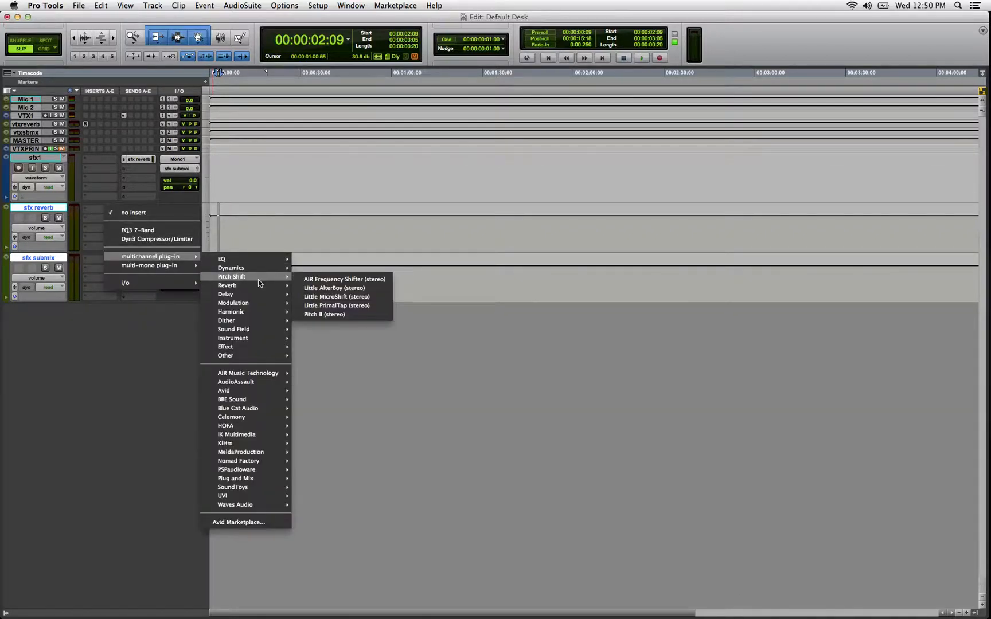
mouse_move(258, 285)
left_click(330, 297)
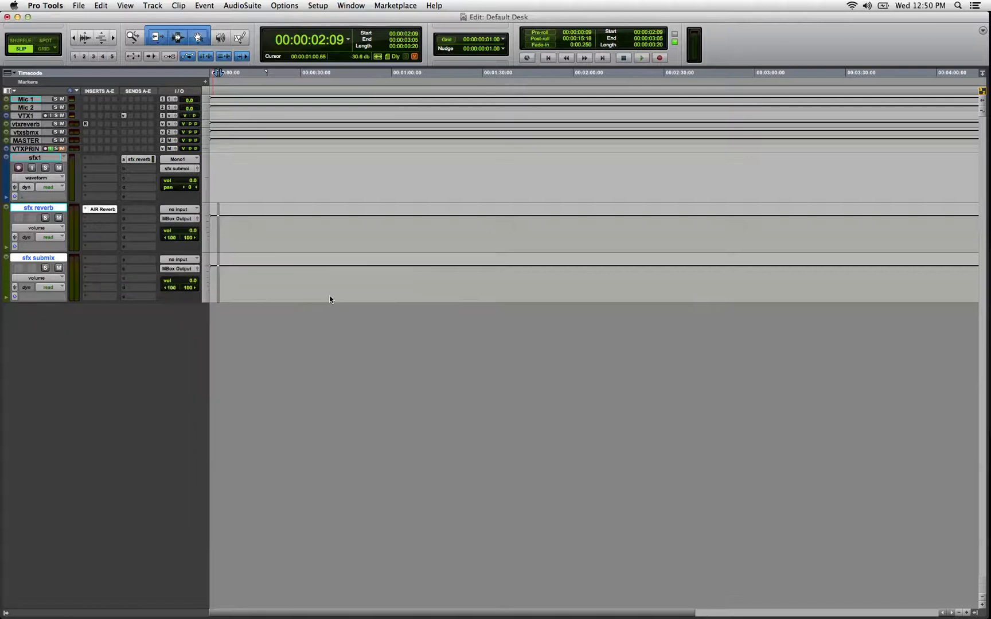
left_click(407, 135)
Set the sfx reverb track's input to the sfx reverb bus and its output to the sfx submoi bus
left_click(187, 212)
mouse_move(235, 239)
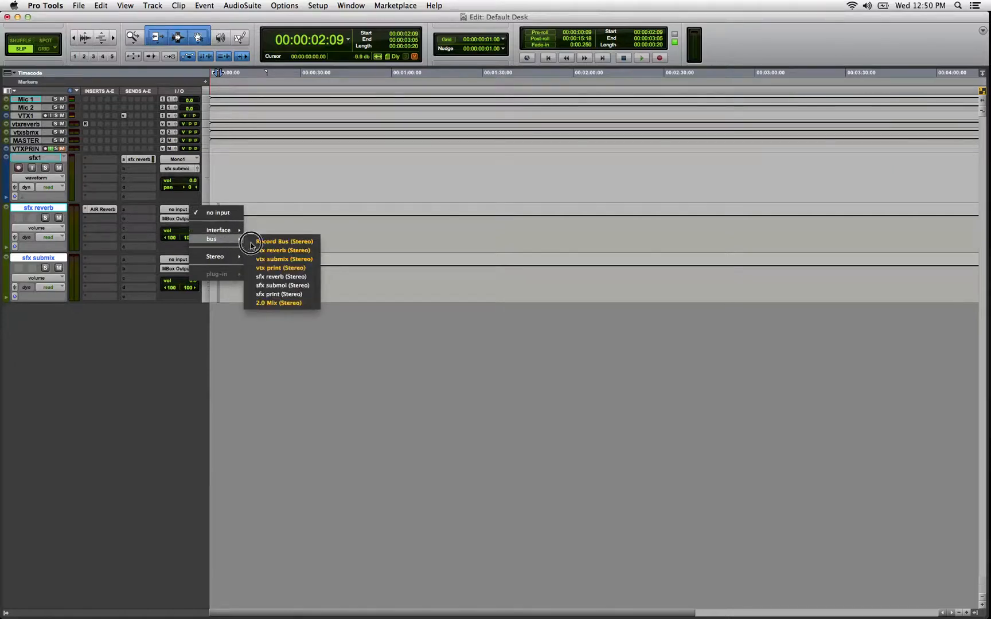
left_click(306, 278)
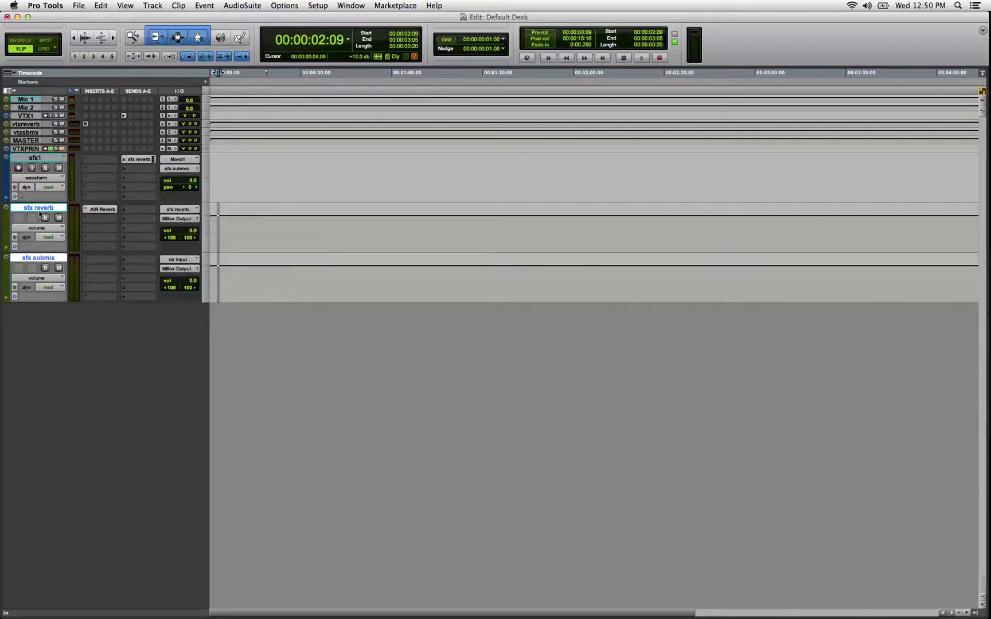
left_click(171, 220)
mouse_move(201, 228)
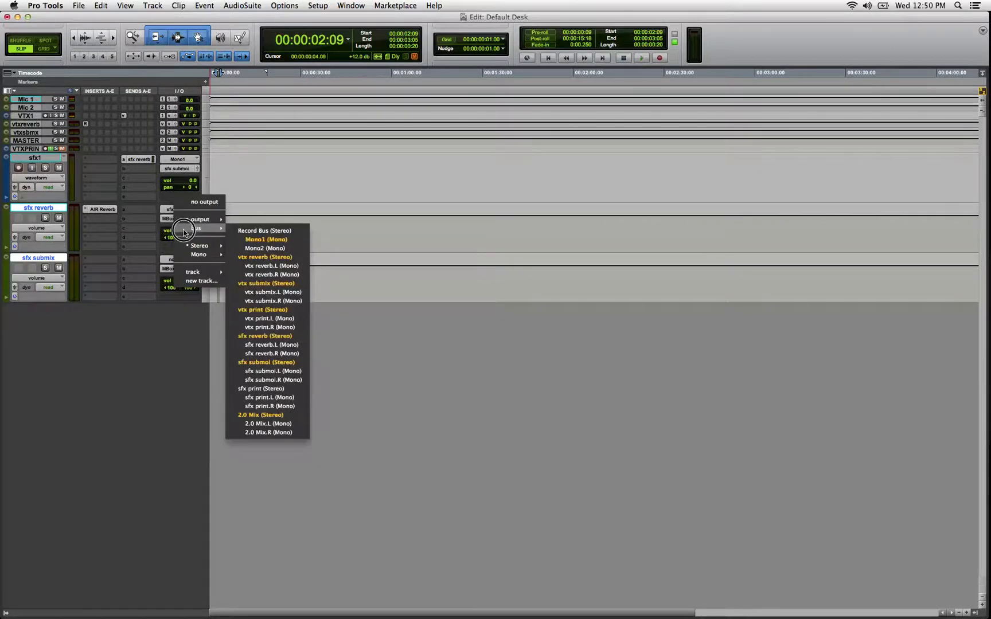
left_click(298, 360)
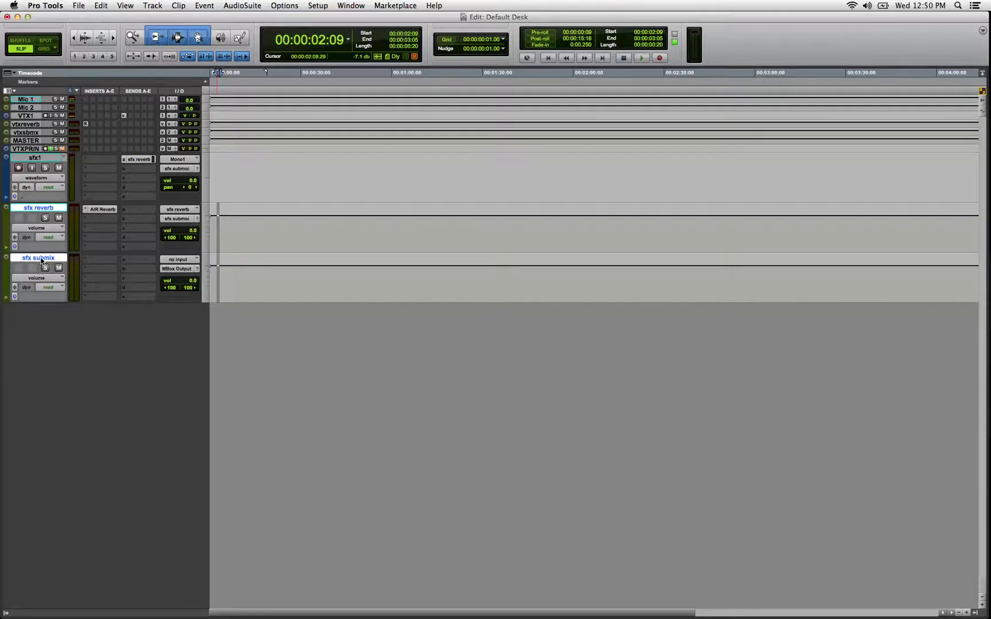
Set the sfx submix track's input to the sfx submoi bus and its output to the 2.0 Mix bus
left_click(177, 261)
mouse_move(206, 289)
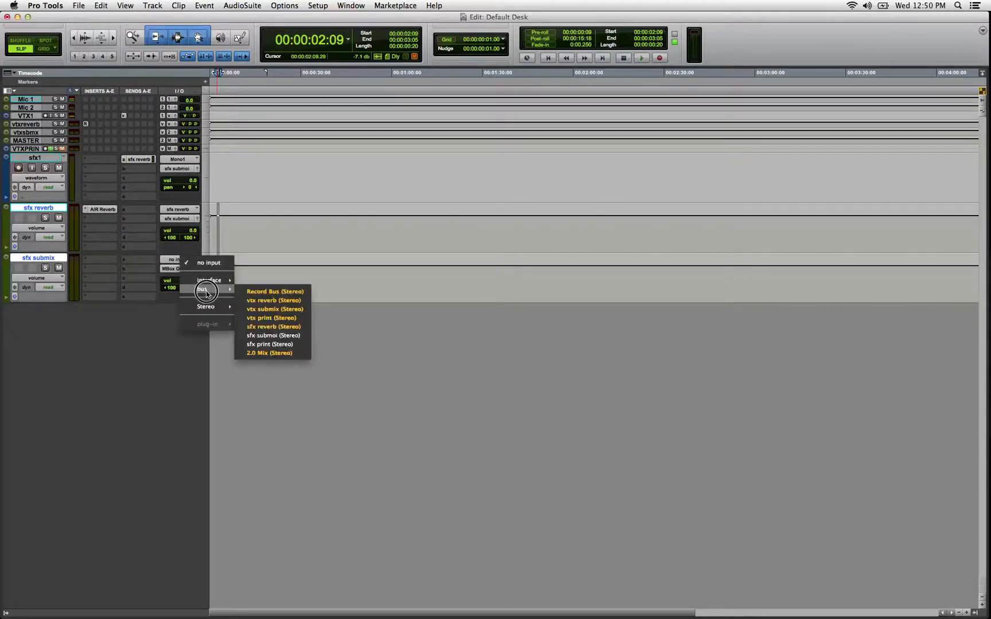
left_click(294, 336)
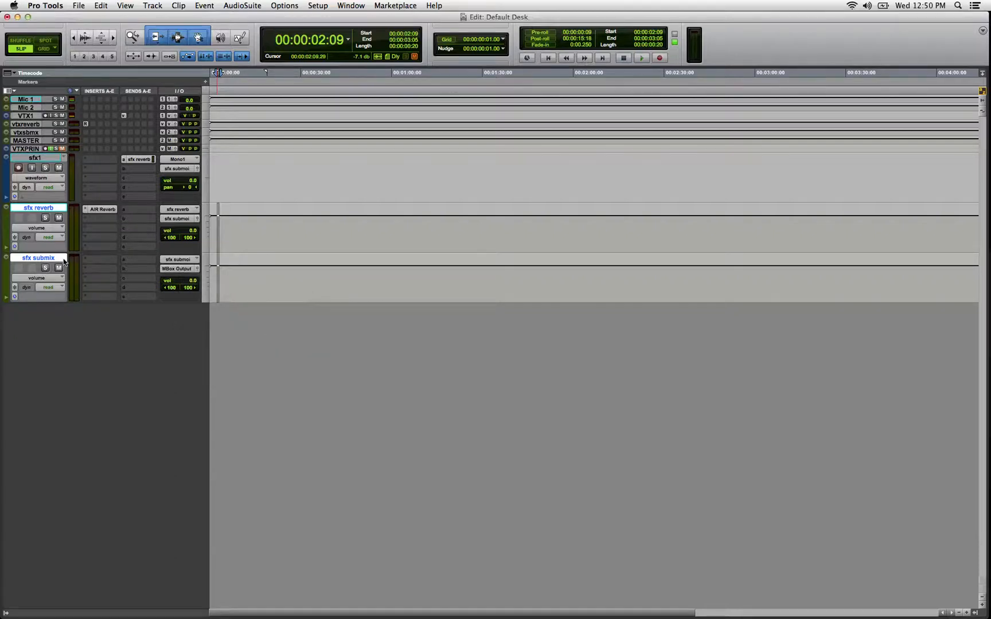
left_click(174, 270)
mouse_move(187, 283)
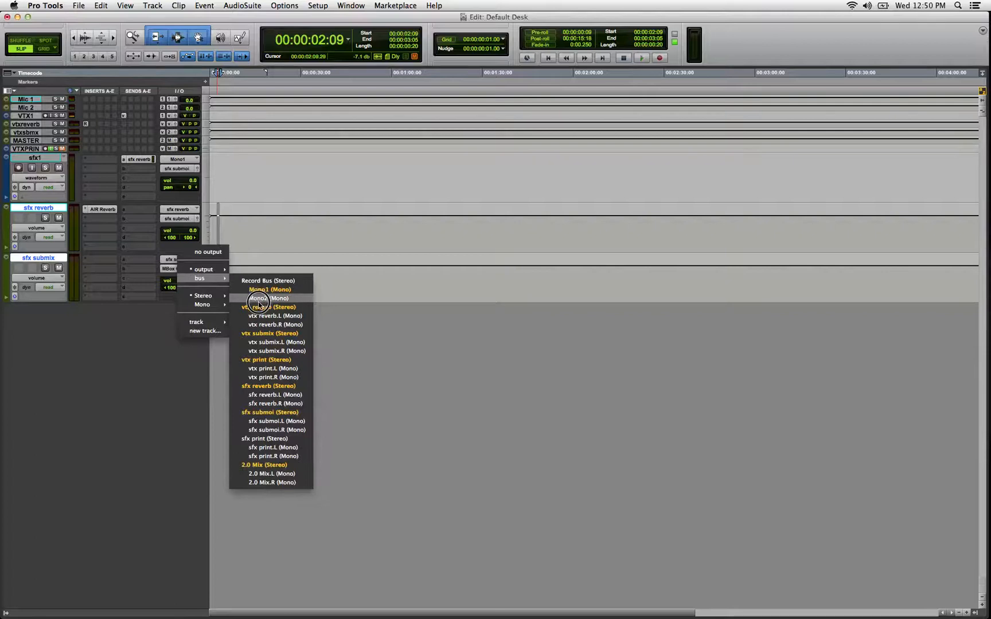
left_click(268, 464)
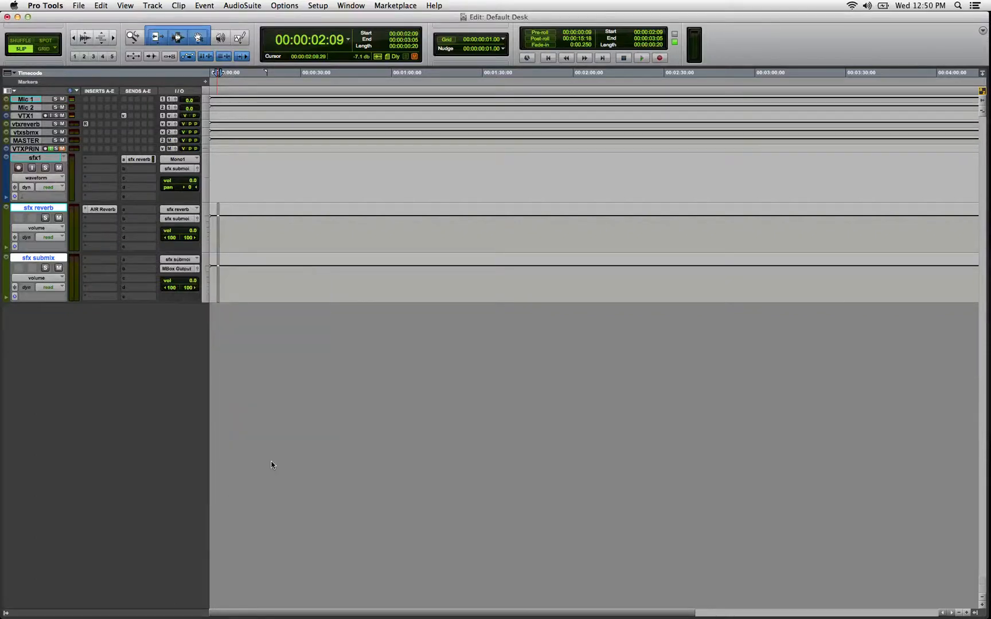
Add the stereo sfx print bus as a second output of the sfx submix track, alongside 2.0 Mix
left_click(177, 269)
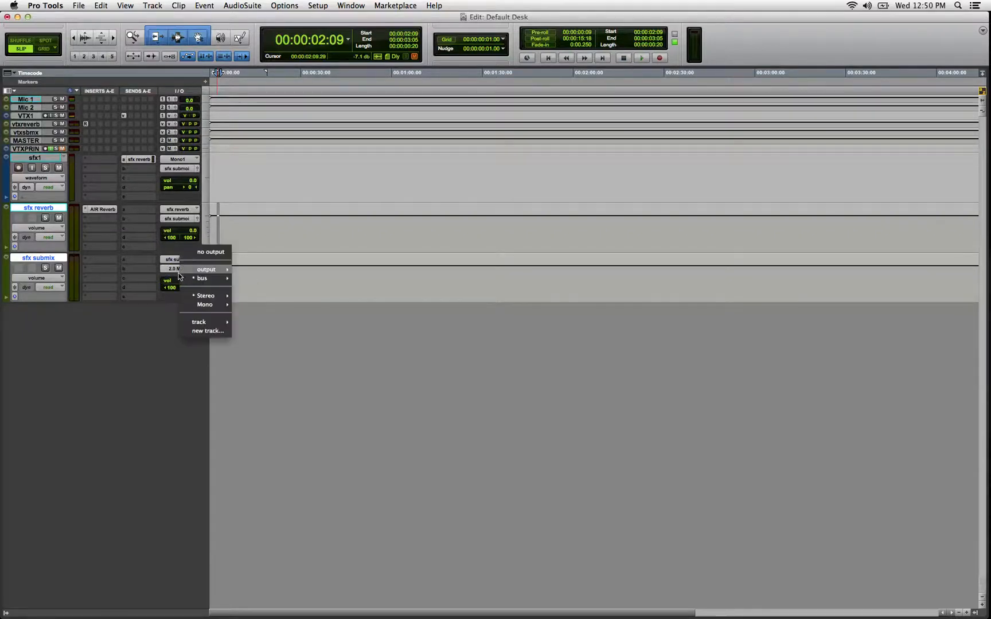
mouse_move(202, 278)
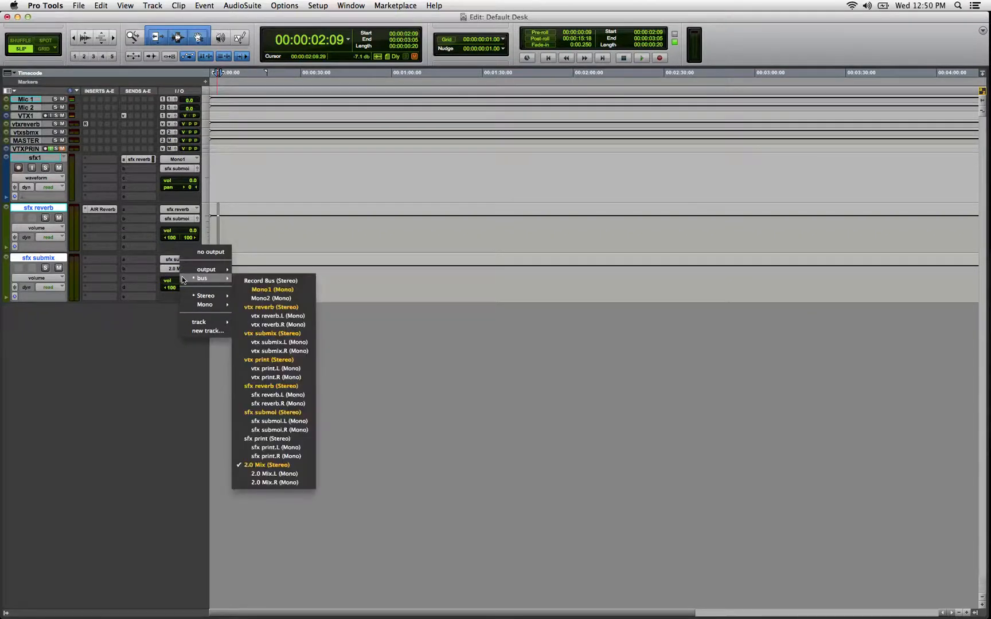
left_click(278, 439)
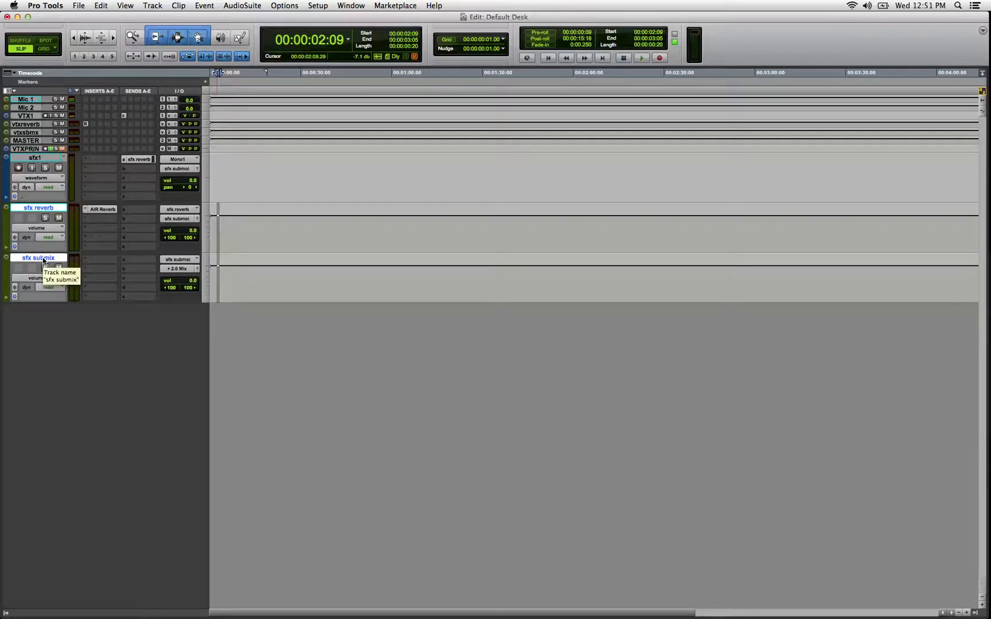
Create one new stereo audio track below sfx submix
key("super+shift+n")
left_click(464, 218)
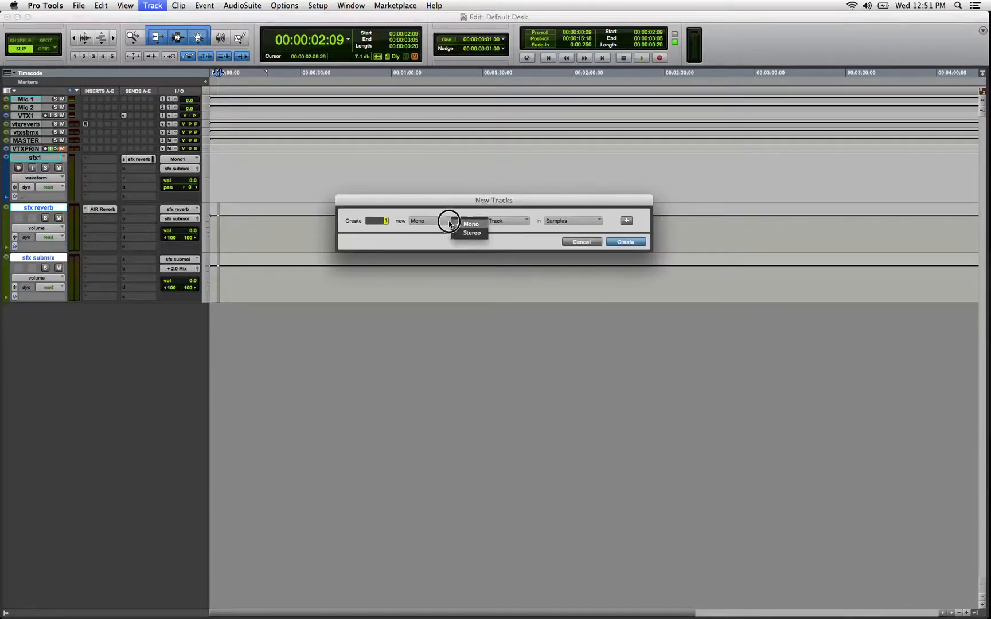
left_click(457, 230)
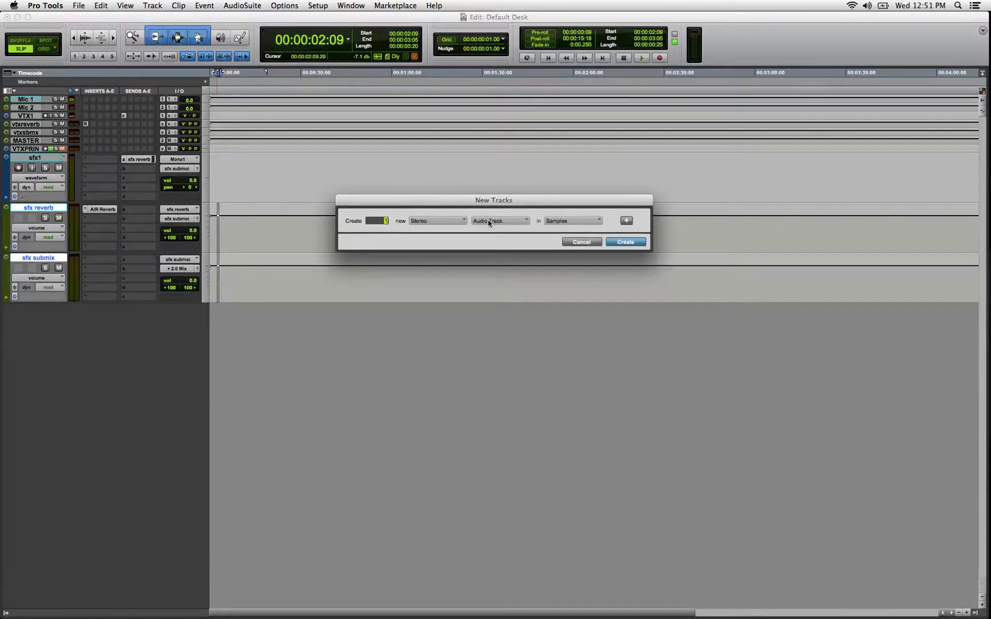
left_click(622, 242)
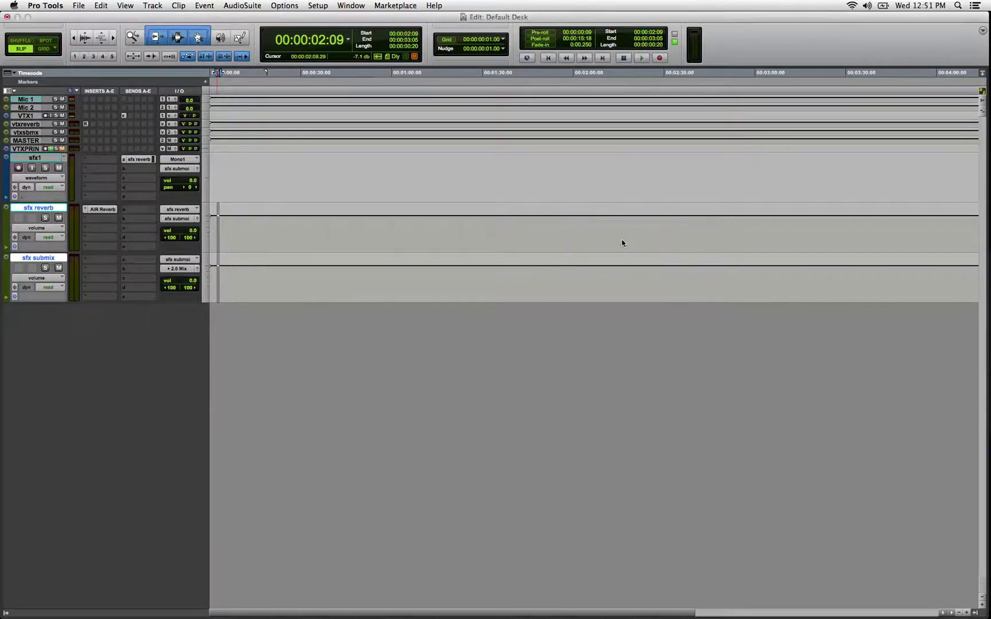
Rename the new audio track SFX PRINT and enlarge its track height to match the other sfx tracks
double_click(47, 310)
type("SFX PRI")
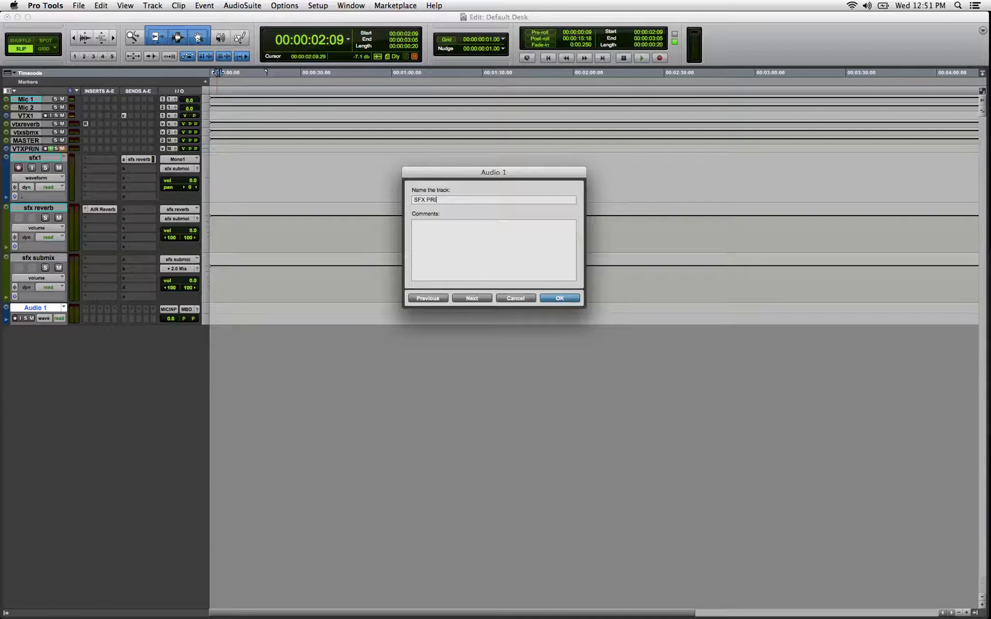
key("Return")
left_click(248, 307)
key("ctrl+Up")
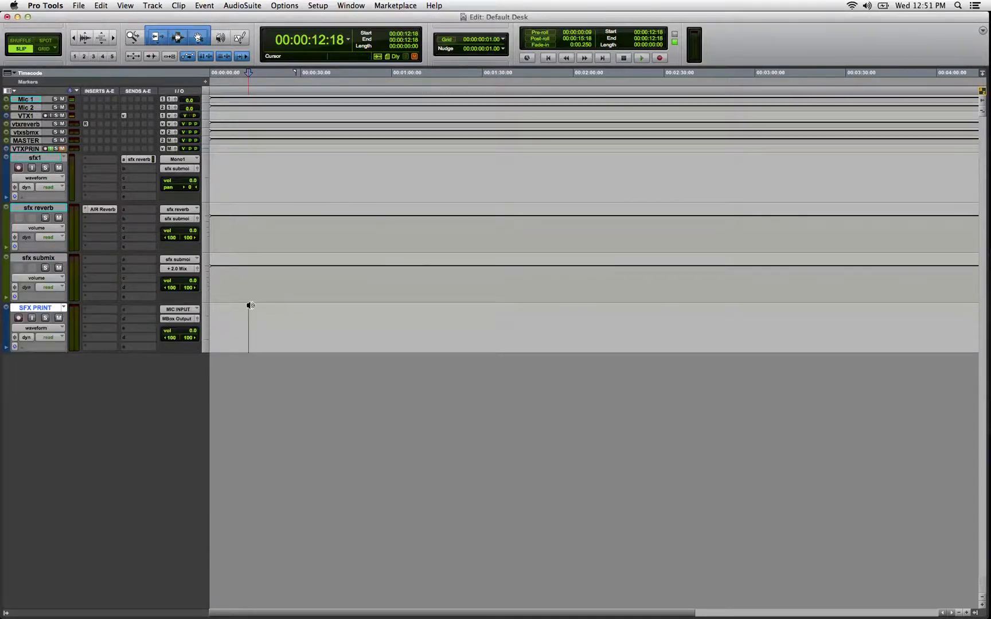
Set the SFX PRINT track's input to the stereo sfx print bus and mute the track
left_click(173, 310)
mouse_move(194, 338)
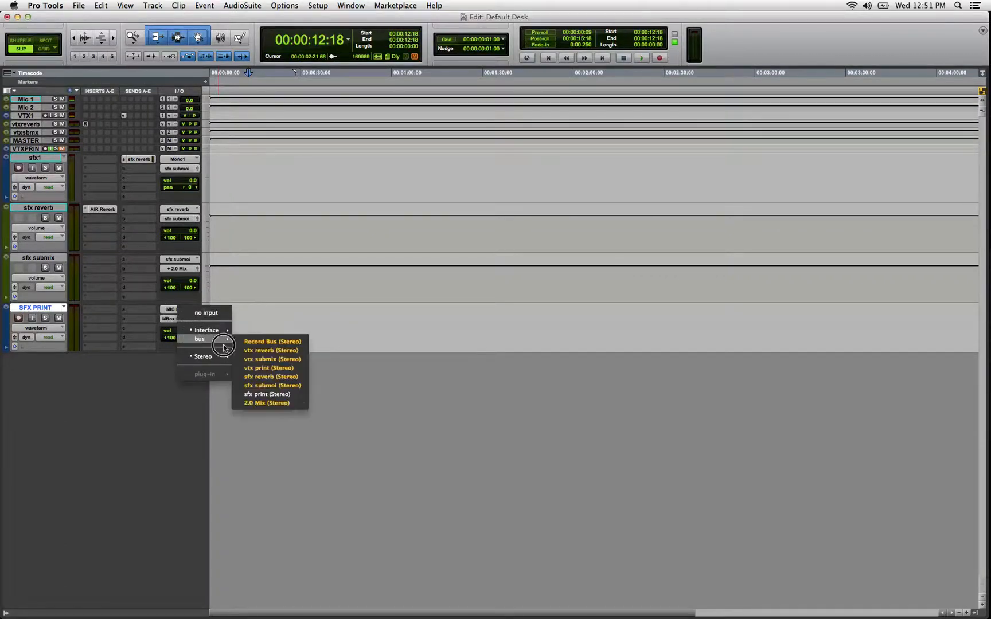
left_click(277, 393)
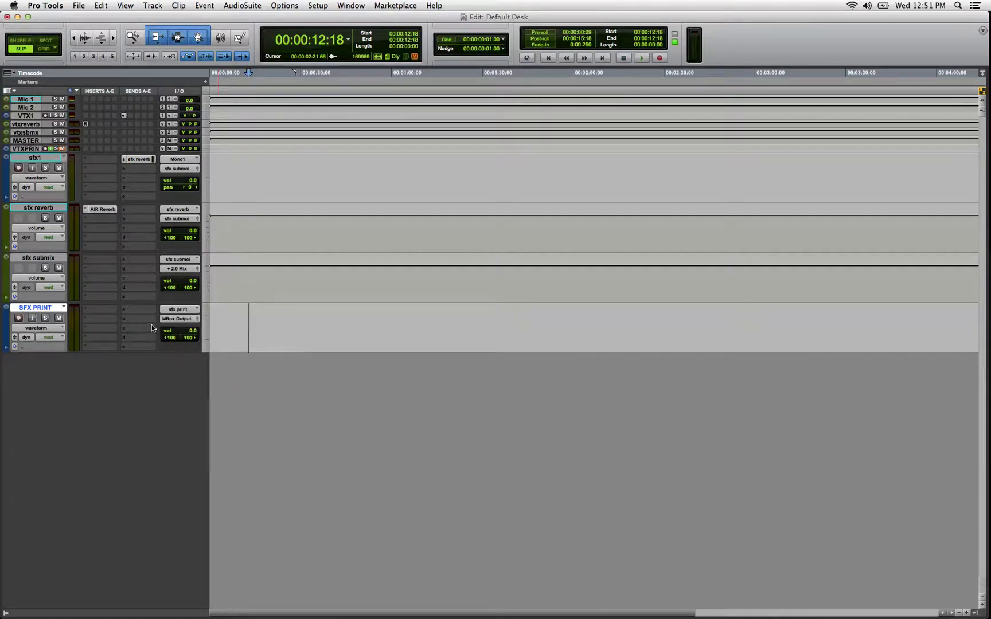
left_click(174, 319)
mouse_move(182, 327)
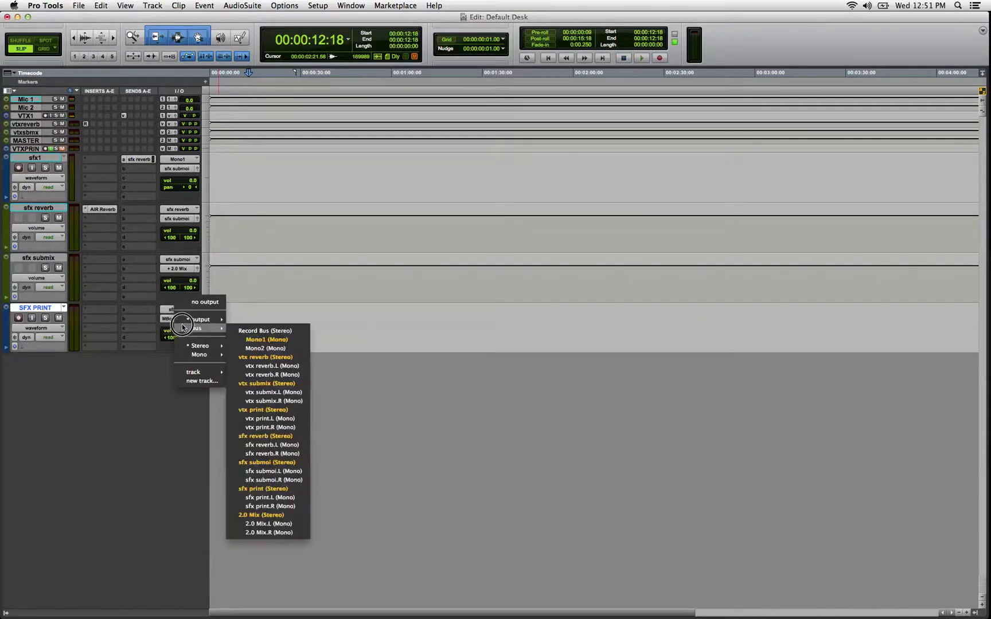
left_click(174, 322)
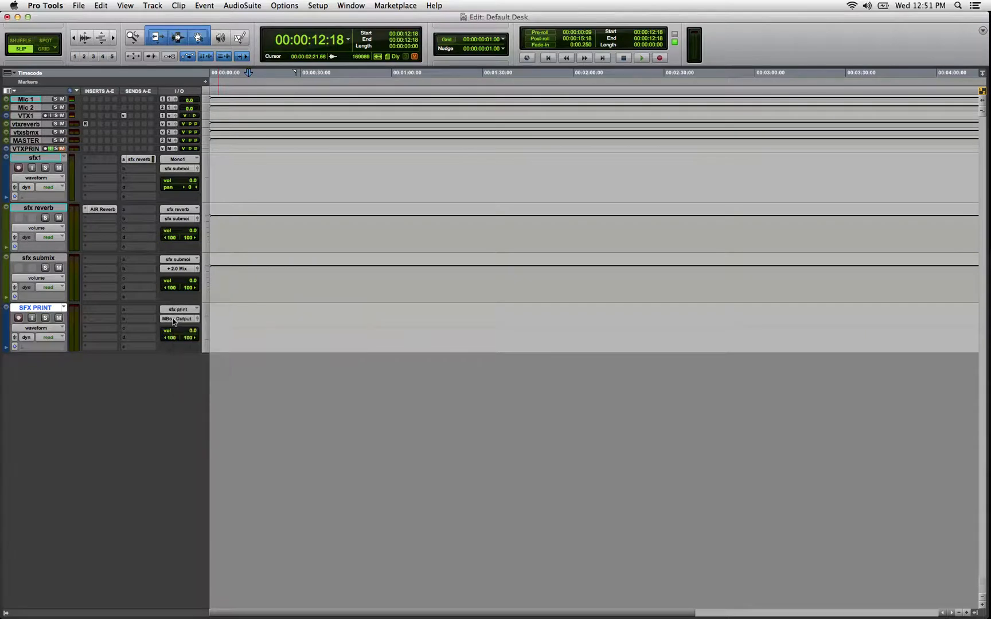
left_click(58, 318)
Turn on input monitoring for the sfx1 and SFX PRINT tracks
left_click(32, 168)
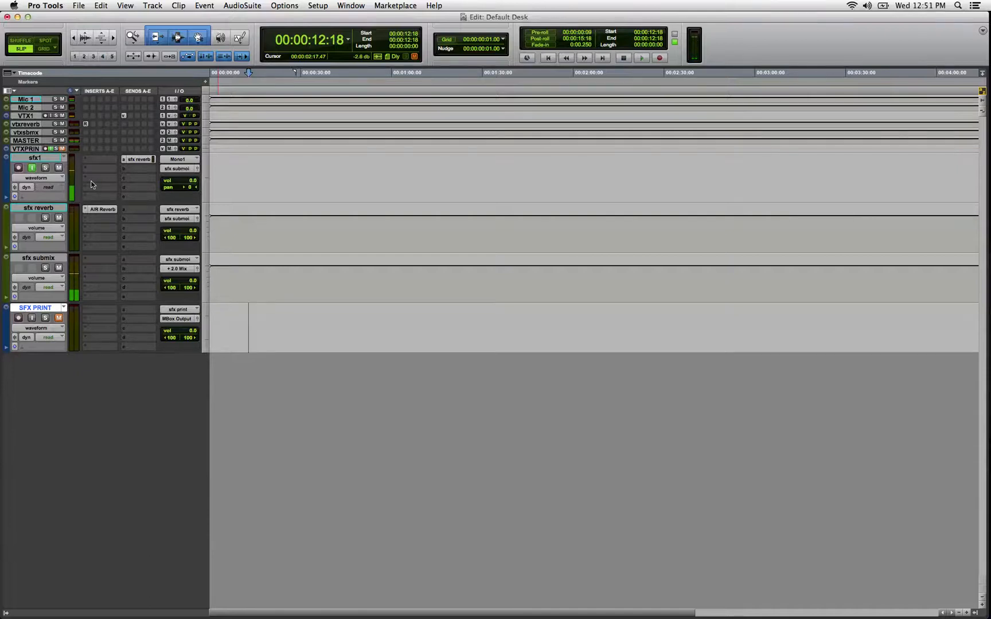
left_click(44, 259)
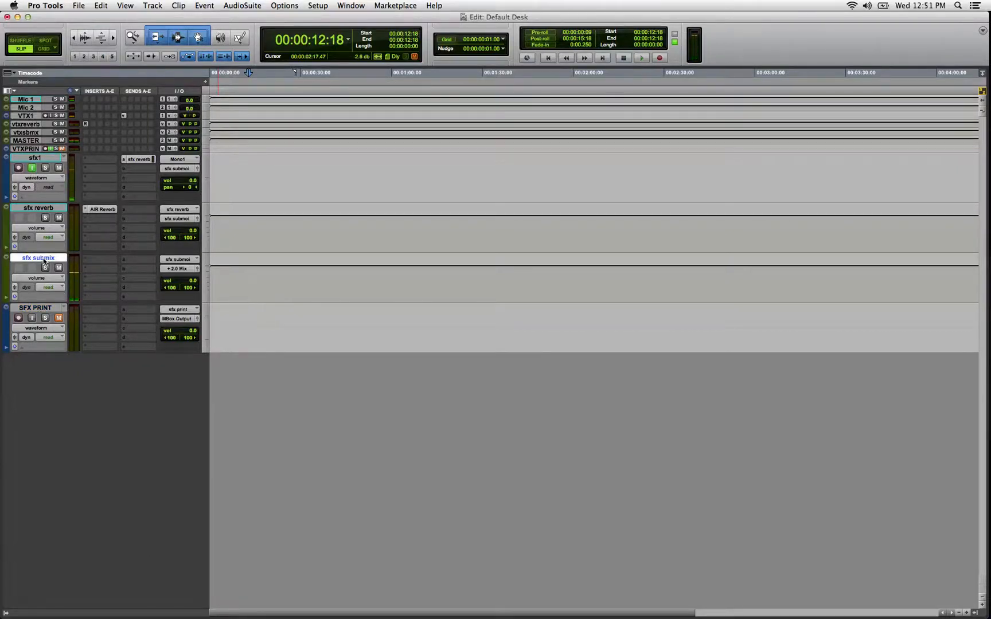
left_click(31, 317)
Test the sfx reverb send on sfx1 by raising its level to +5.0 dB, and reset it to minus infinity
left_click(137, 160)
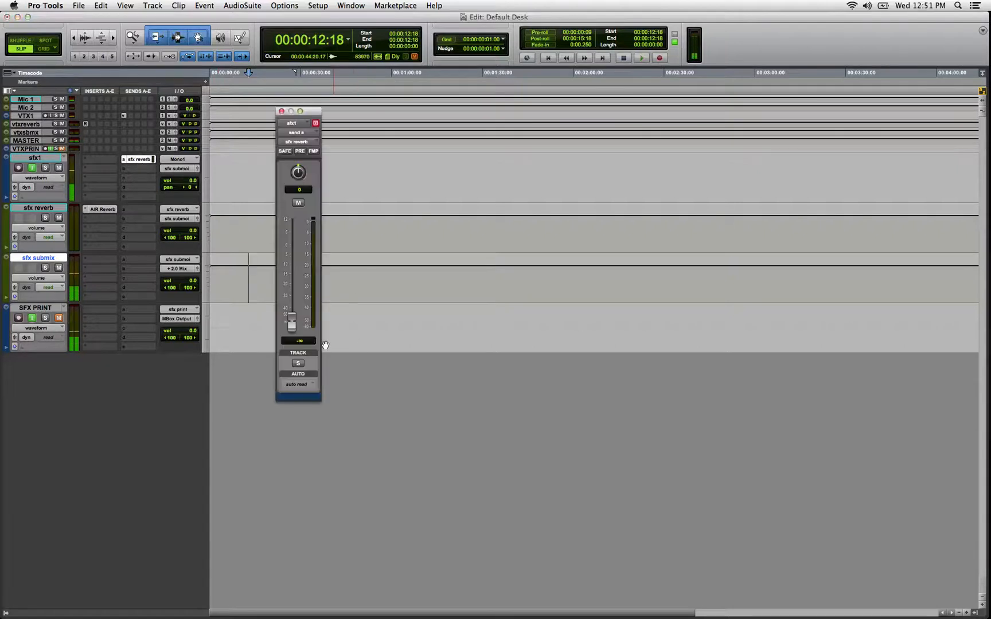
left_click_drag(295, 325, 297, 237)
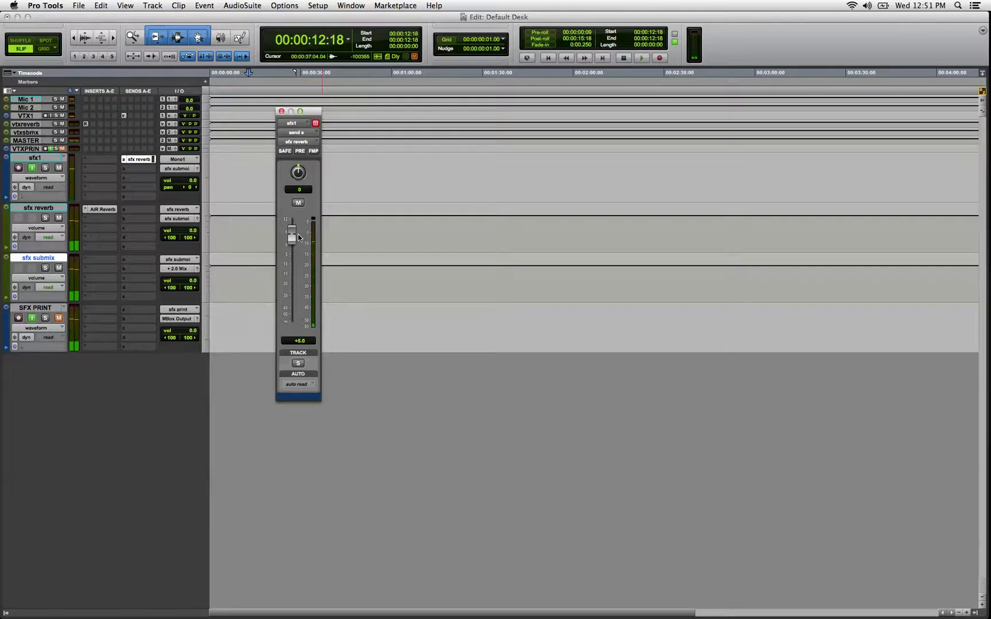
left_click(292, 234, "alt")
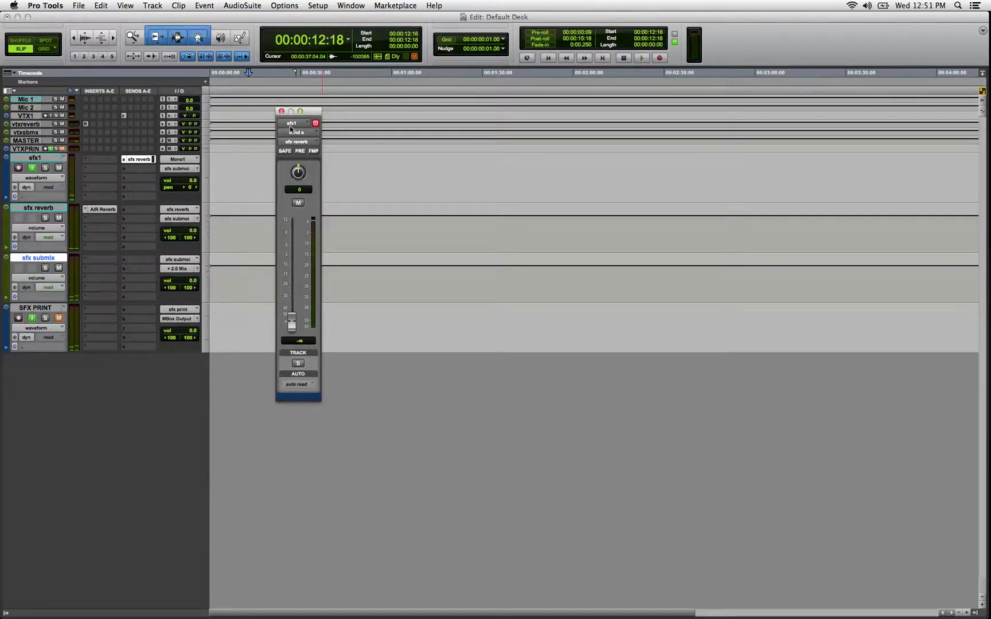
left_click(281, 111)
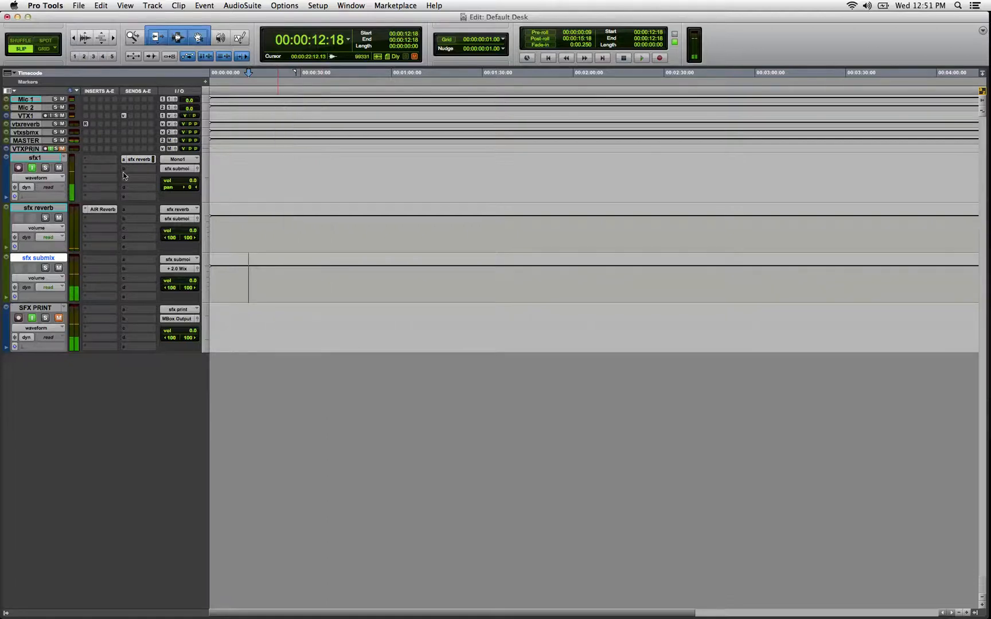
left_click(220, 172)
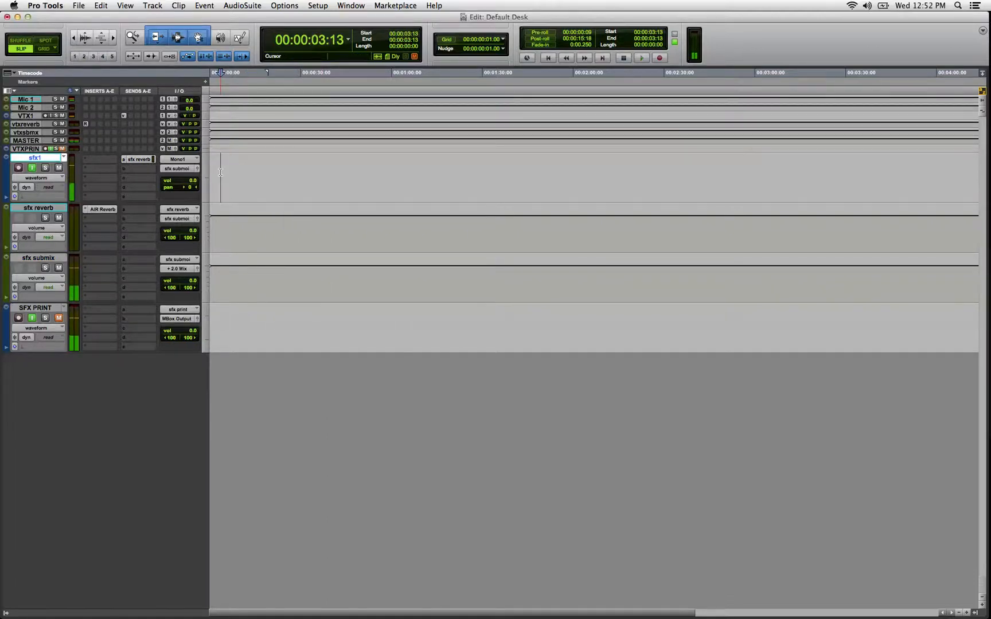
left_click_drag(231, 172, 239, 318)
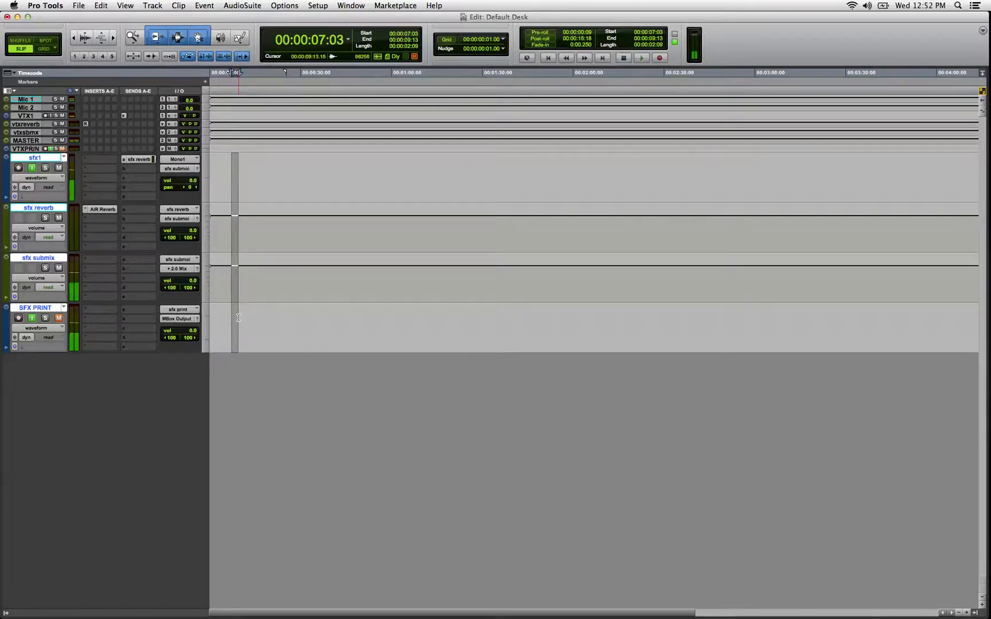
Create one new stereo audio track directly below sfx1
left_click(274, 162)
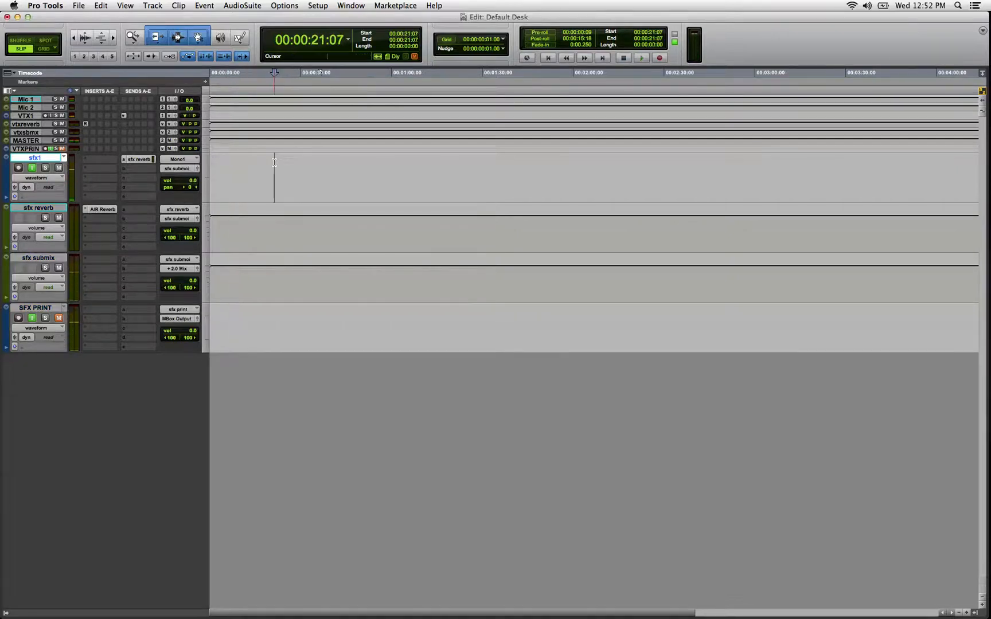
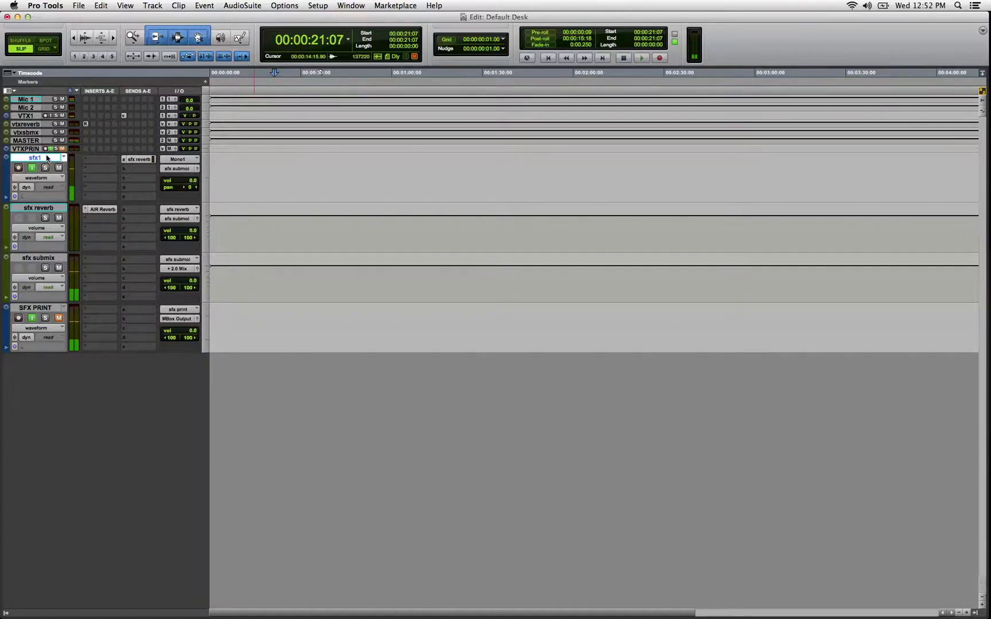
key("super+shift+n")
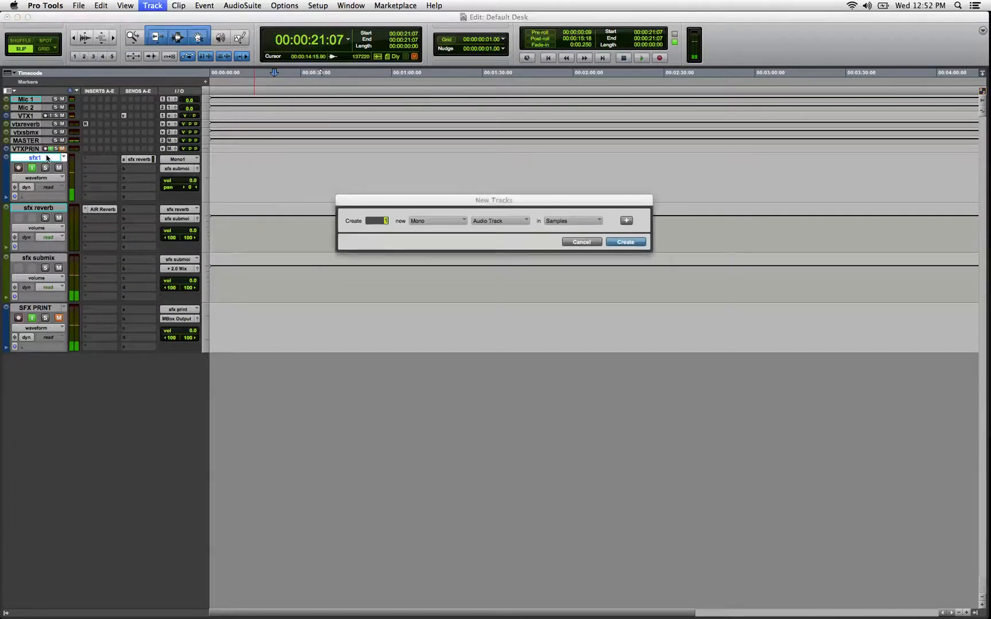
left_click(435, 221)
left_click(441, 229)
left_click(622, 242)
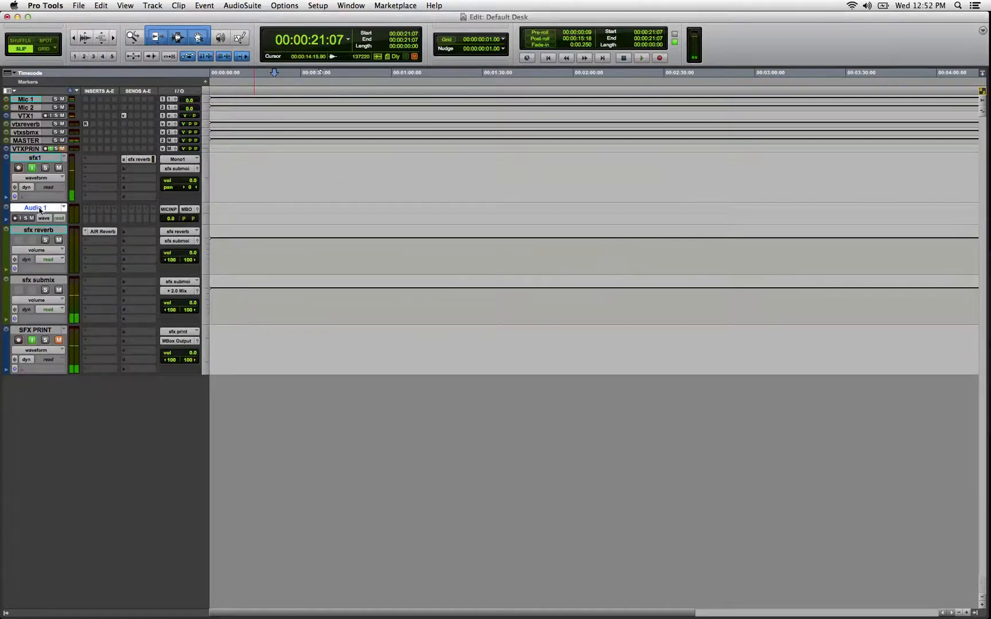
Rename the new stereo audio track BG SFX and place the edit cursor in it
double_click(39, 209)
type("BGSFX")
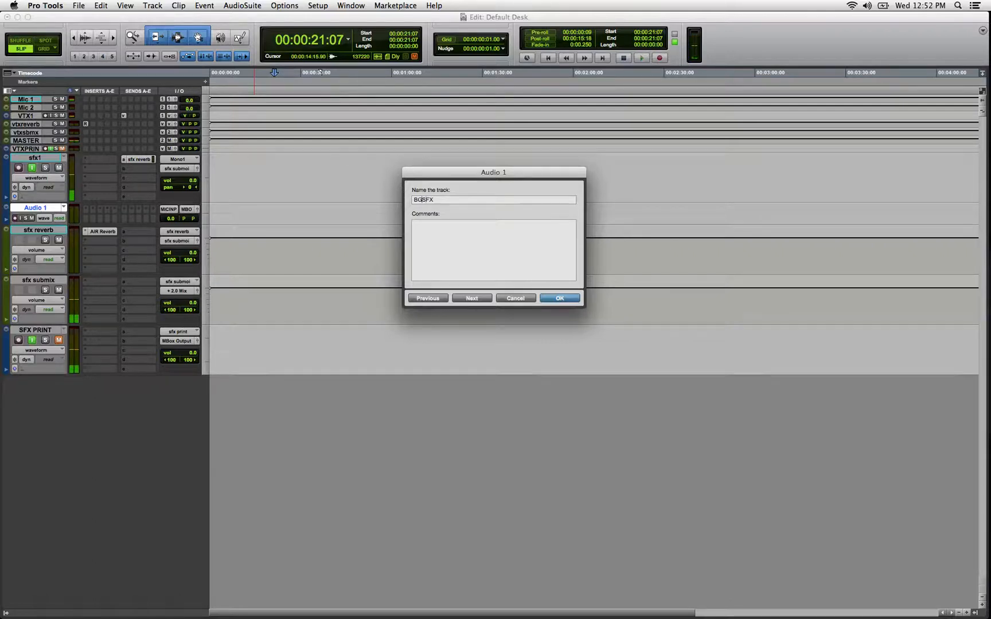
key("Right")
key("Right")
key("Right")
key("Return")
left_click(231, 210)
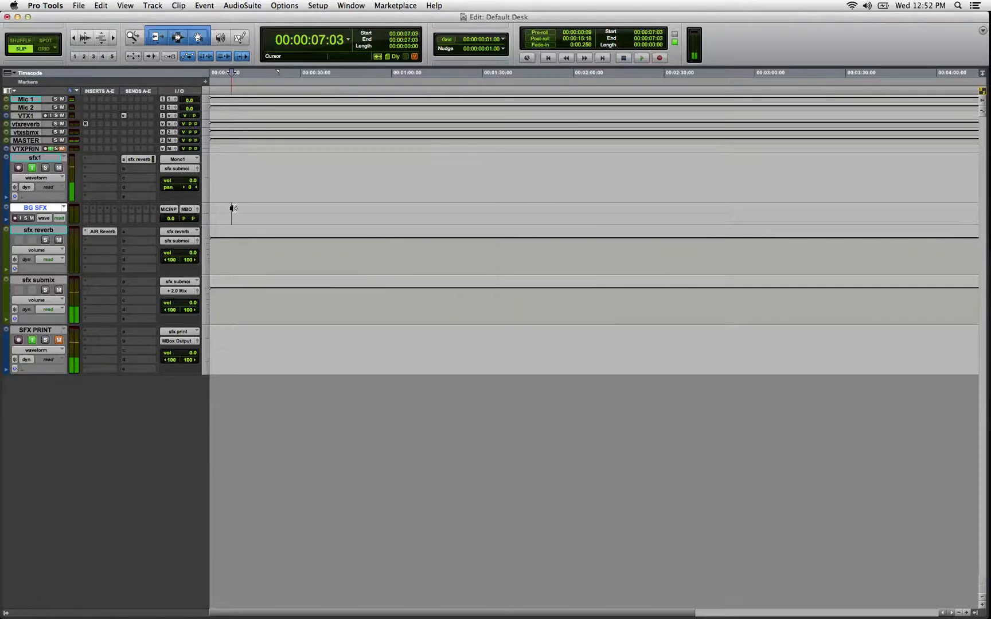
Enlarge the BG SFX track, set its input to Record Bus (Stereo), and check its signal with input monitoring
key("ctrl+Up")
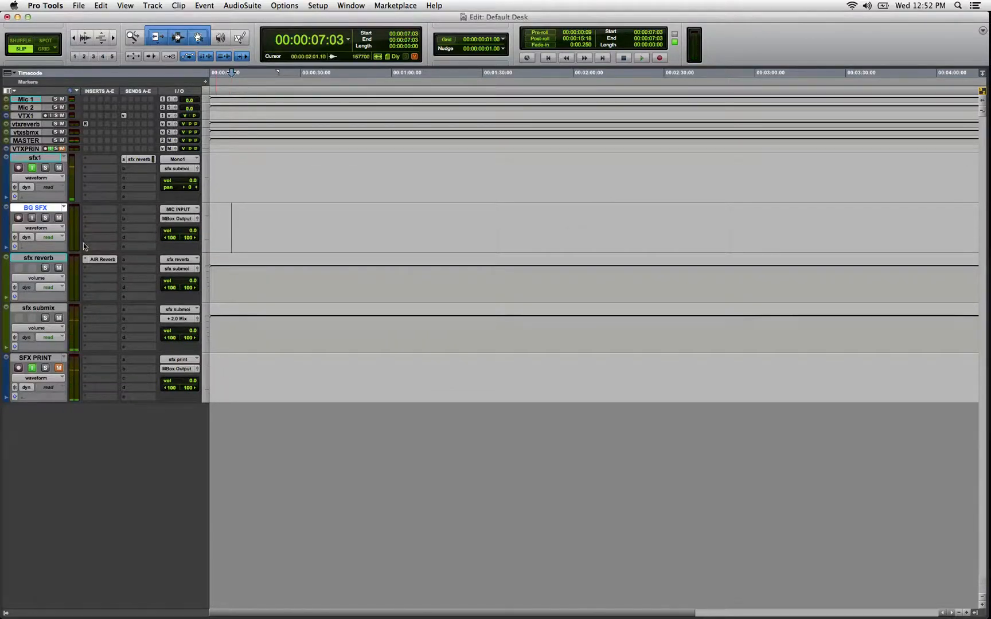
left_click(176, 209)
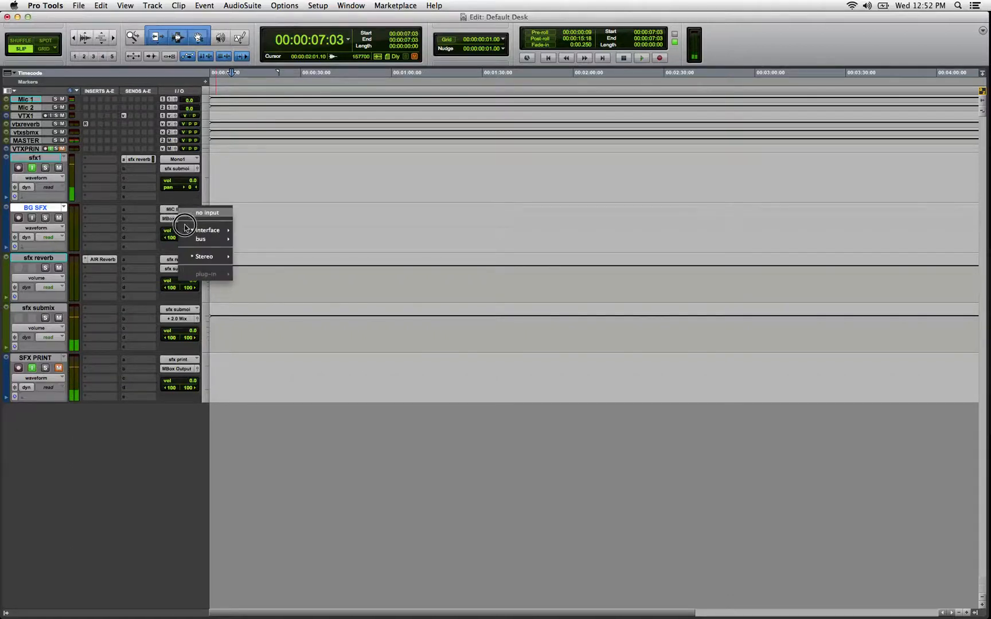
left_click(190, 239)
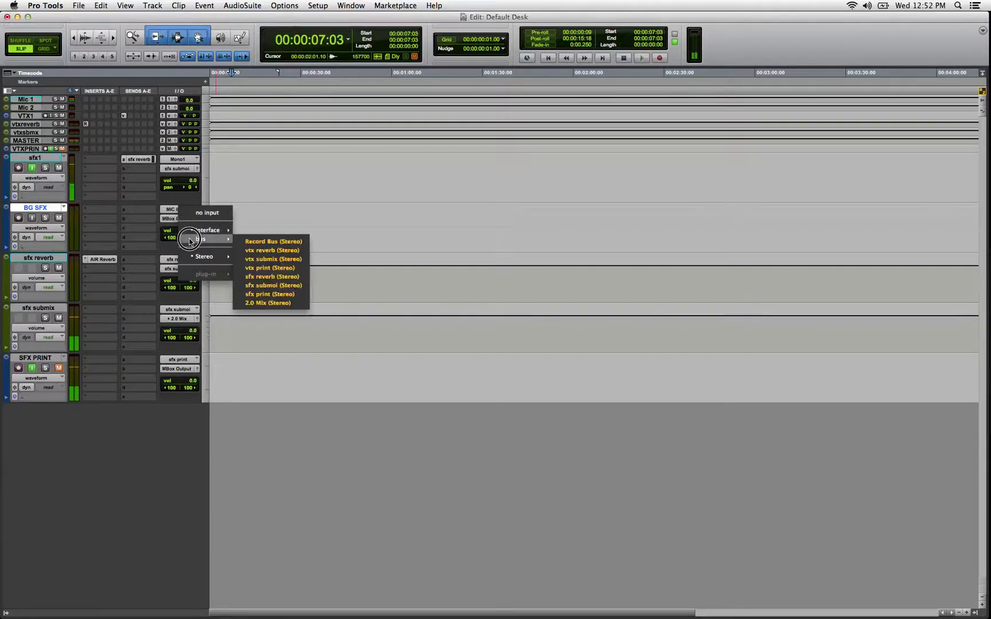
left_click(257, 241)
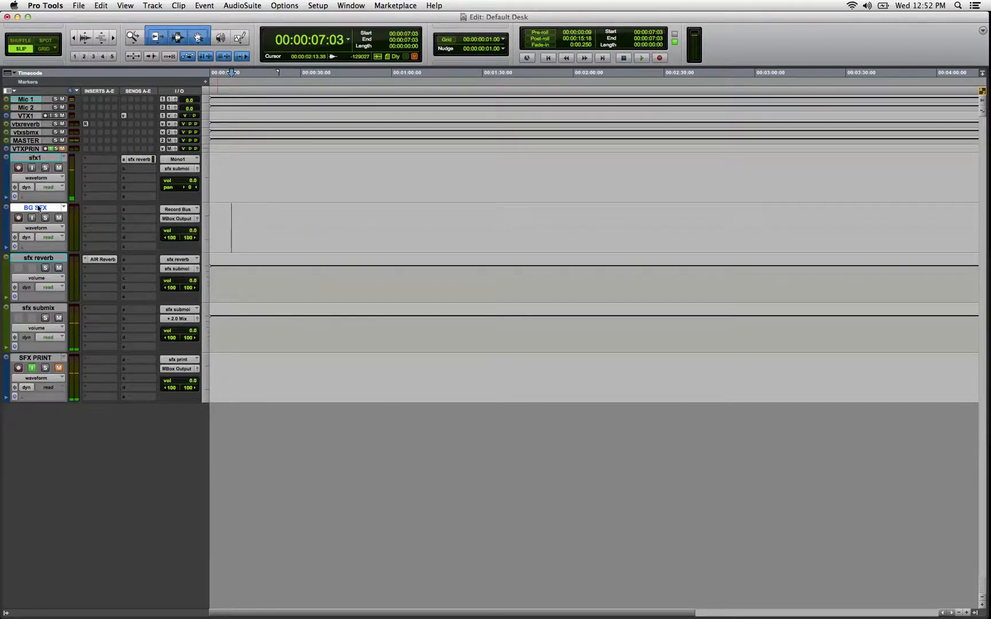
left_click(31, 221)
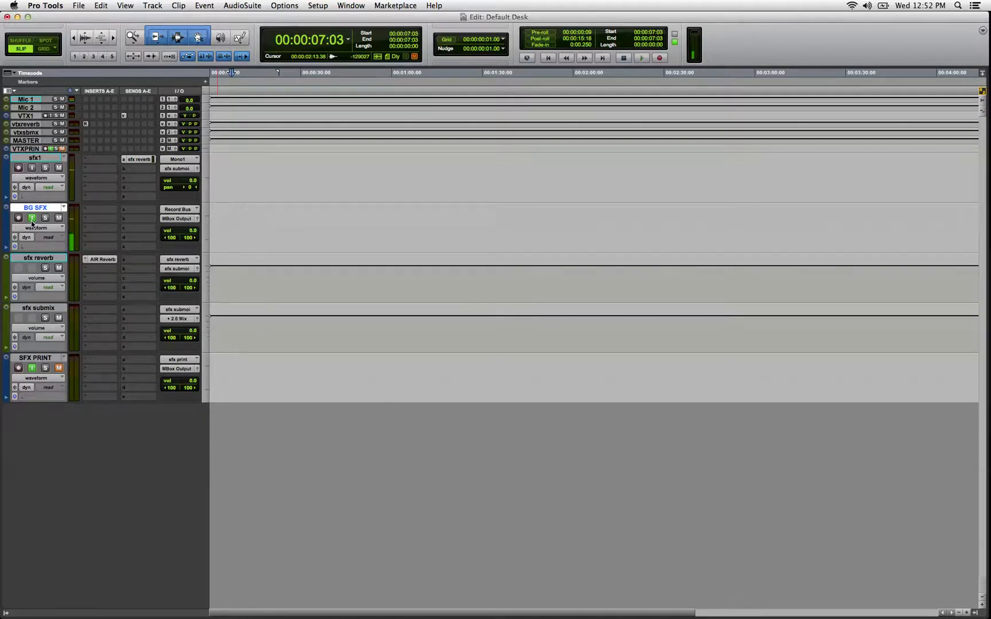
left_click(32, 221)
Route the BG SFX output to the sfx submoi (Stereo) bus and add a send to the sfx reverb (Stereo) bus
left_click(184, 220)
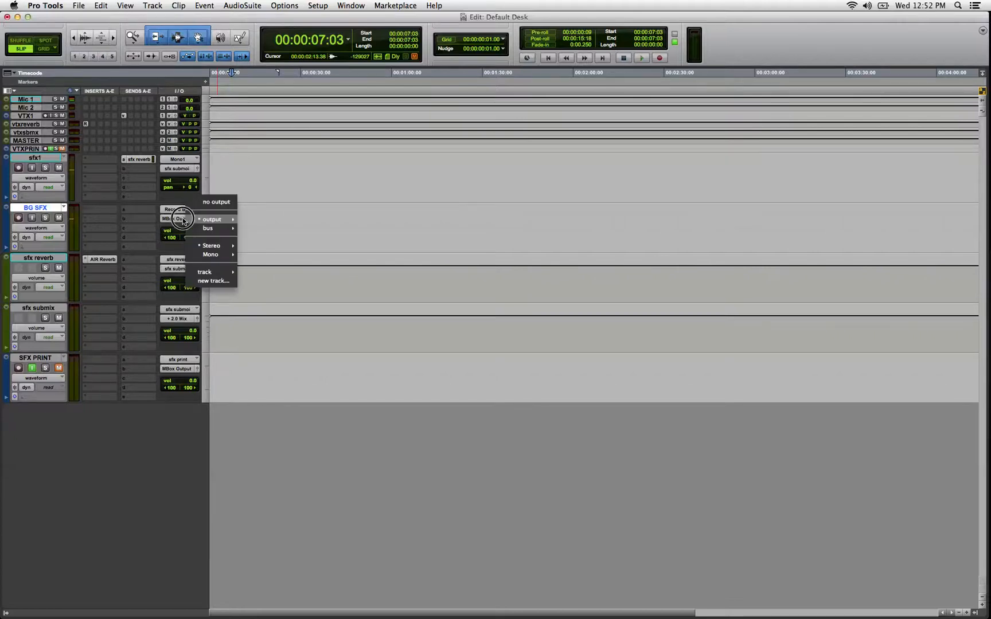
mouse_move(226, 228)
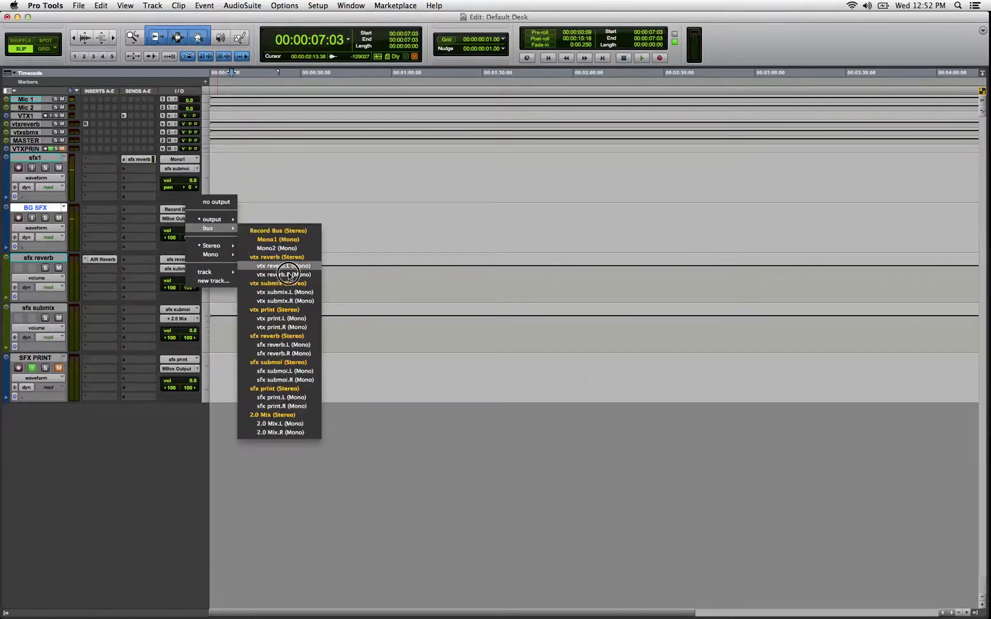
left_click(293, 365)
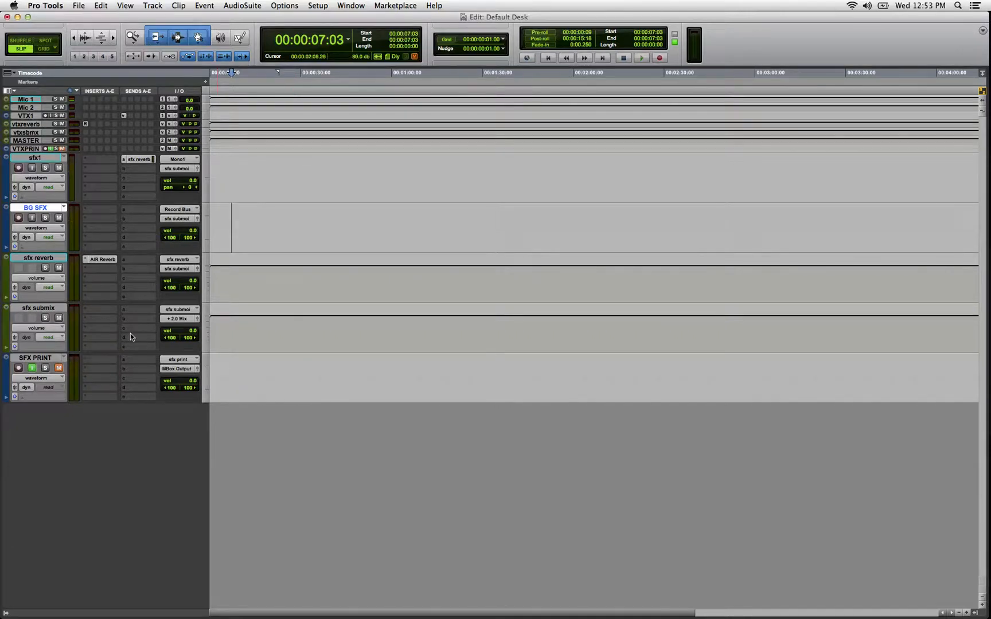
left_click(132, 214)
mouse_move(163, 238)
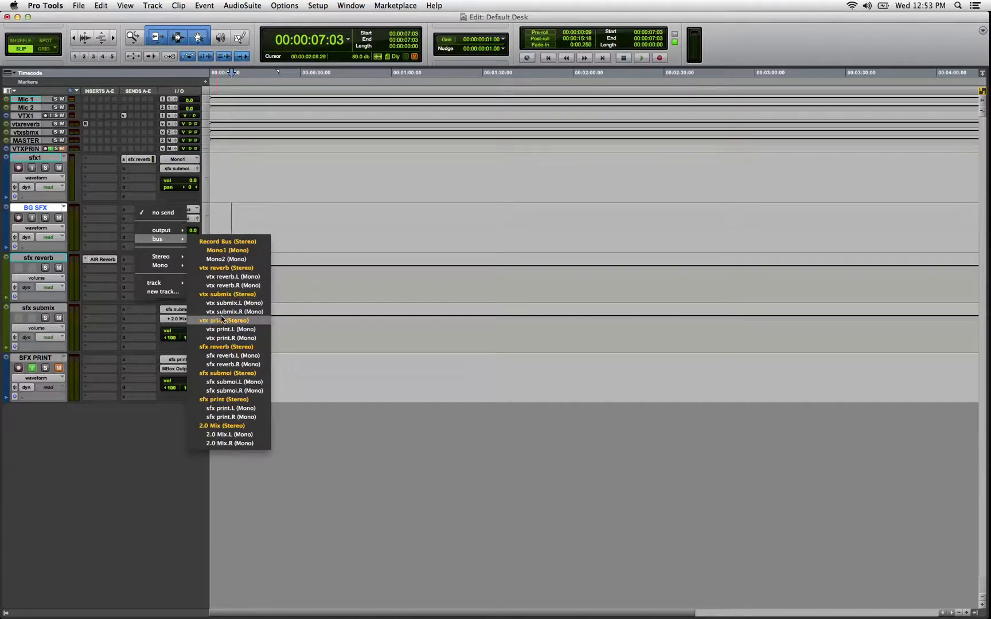
left_click(252, 349)
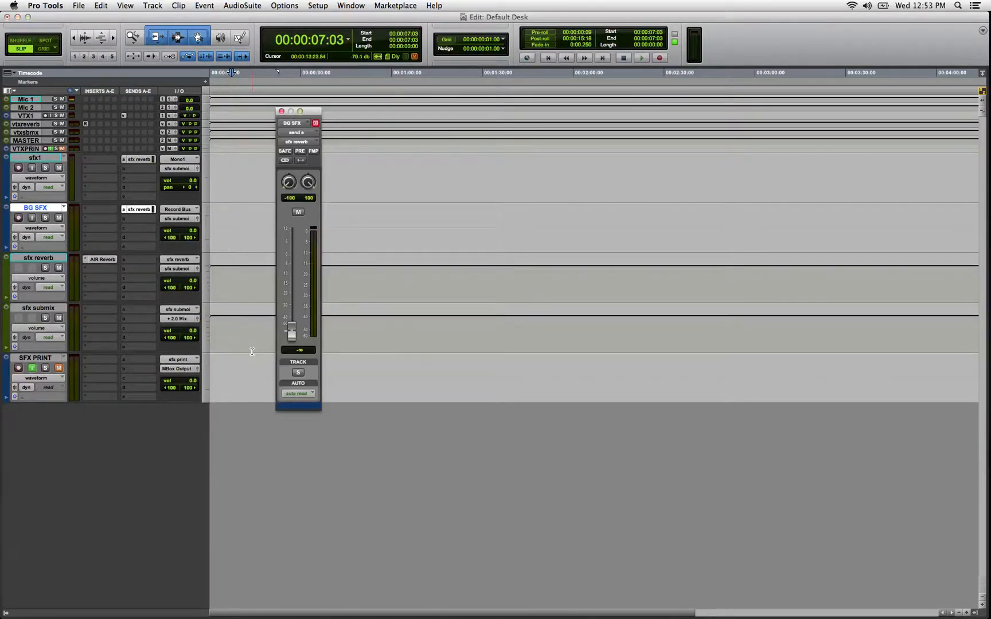
Audition the BG SFX reverb send with input monitoring on, then return its level to minimum and close the send window
left_click(31, 217)
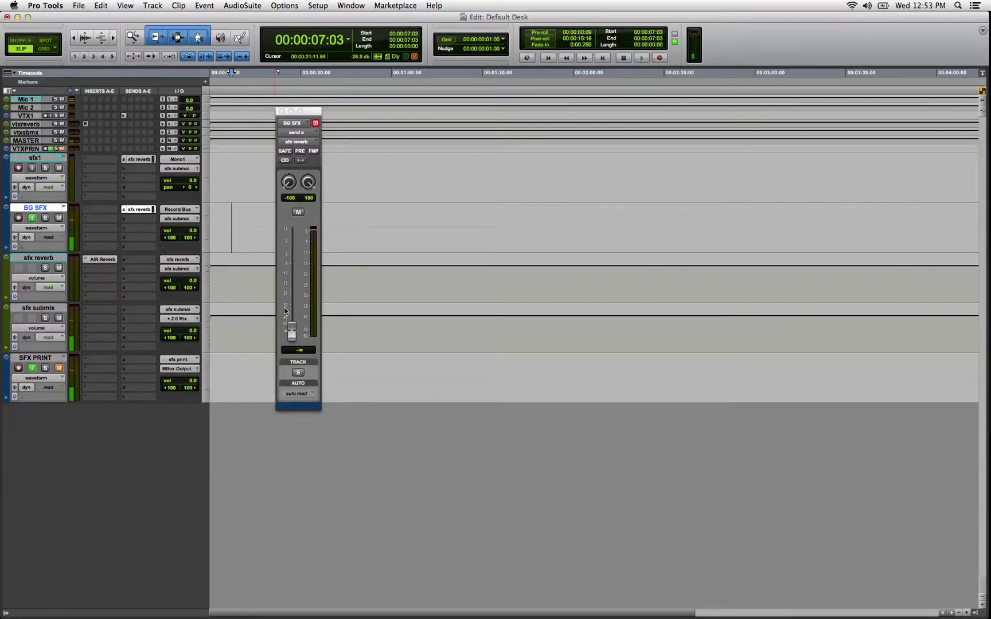
left_click_drag(293, 328, 294, 435)
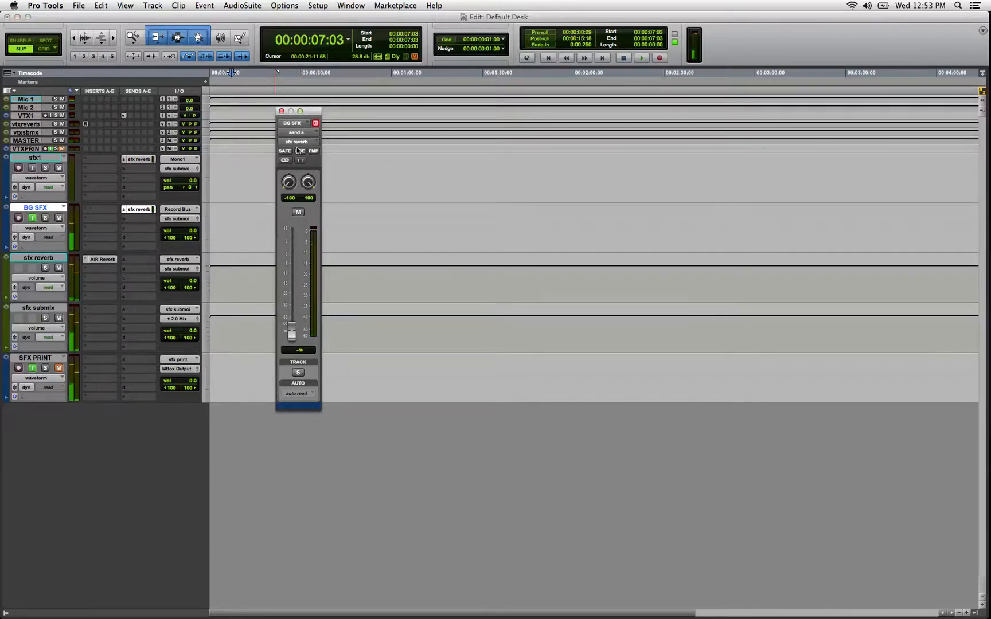
left_click(281, 111)
left_click(32, 217)
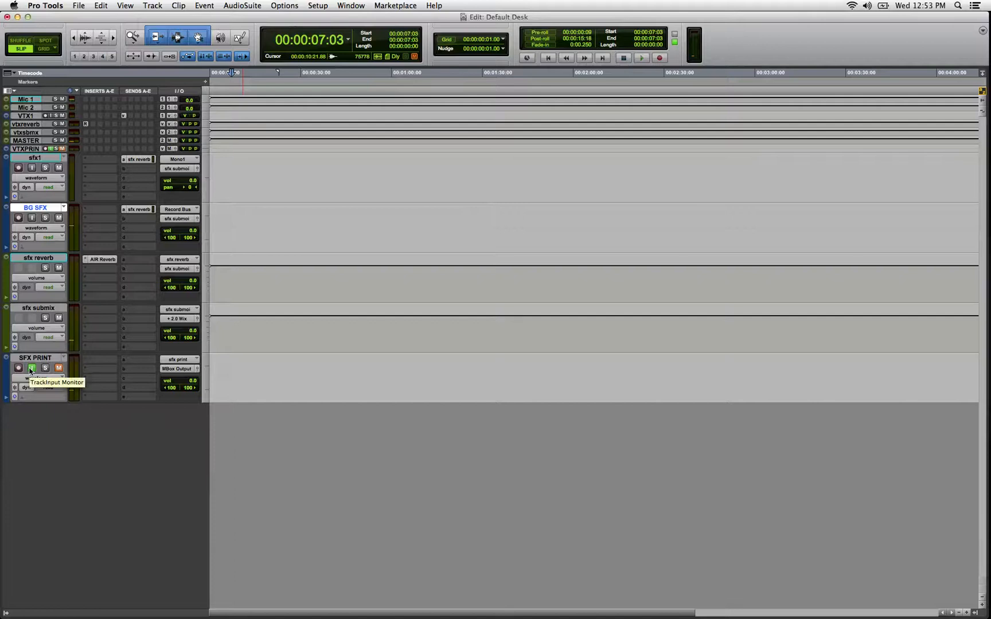
Turn off input monitoring on SFX PRINT and shrink all the SFX tracks to the smallest height
left_click(31, 369)
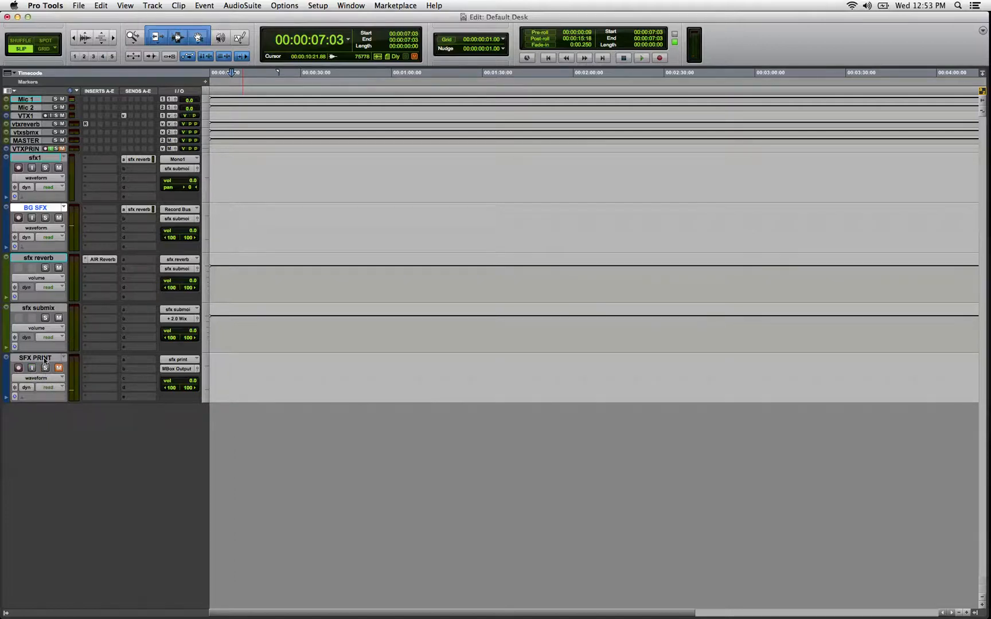
left_click_drag(251, 382, 265, 189)
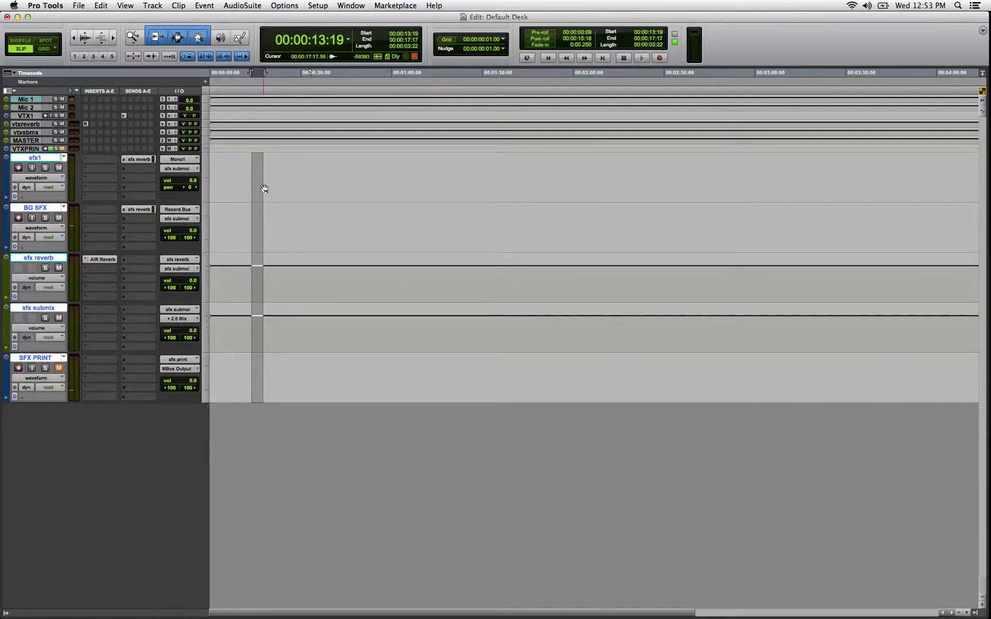
key("ctrl+Down")
key("ctrl+Down")
key("ctrl+Down")
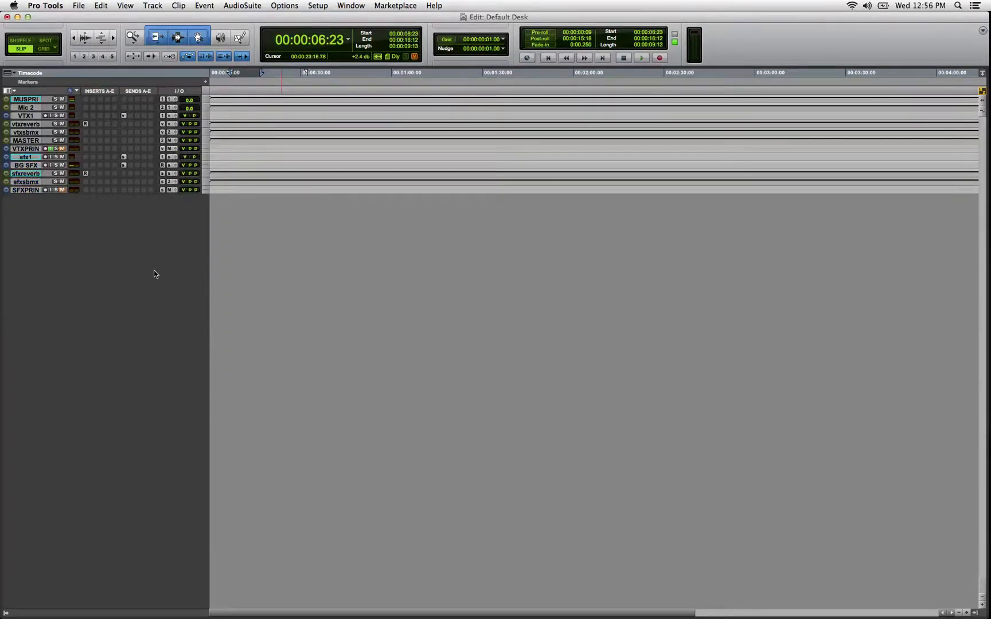
Start new tracks below SFX PRINT with an entry for 2 stereo audio tracks
left_click(30, 192)
left_click(152, 5)
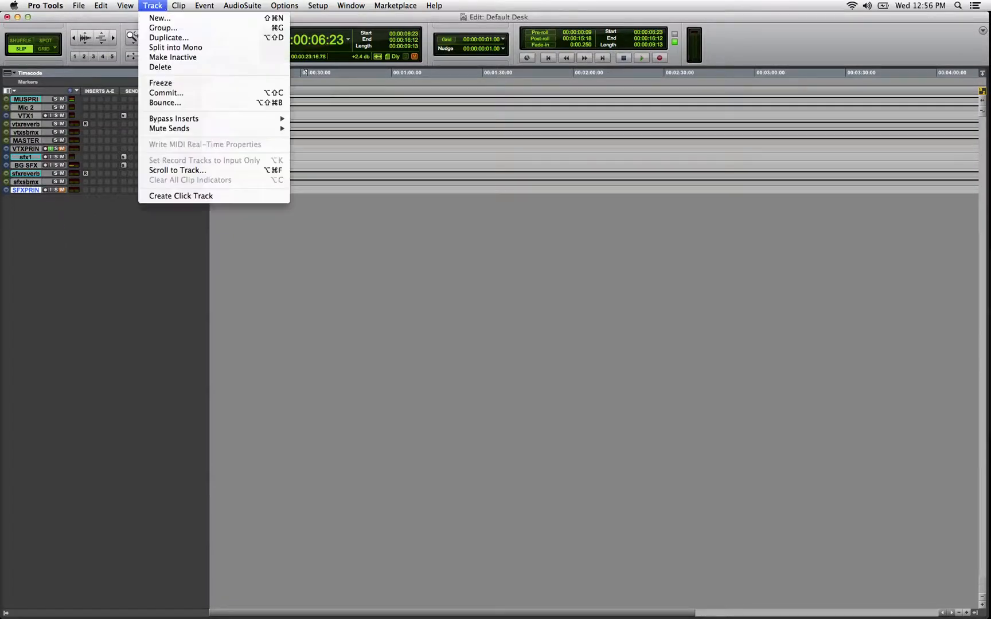
left_click(158, 20)
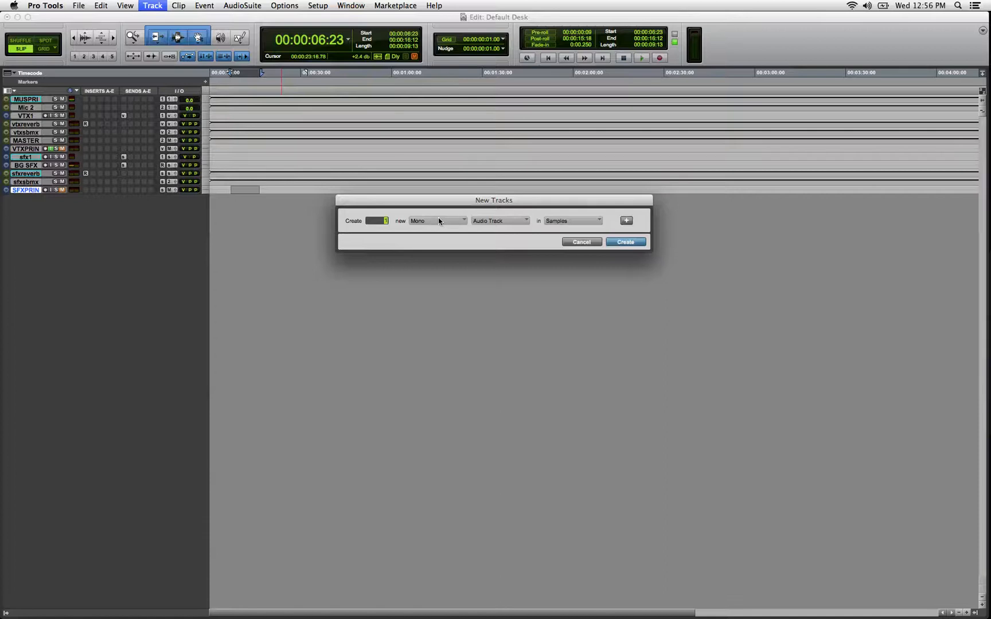
left_click(439, 221)
left_click(450, 234)
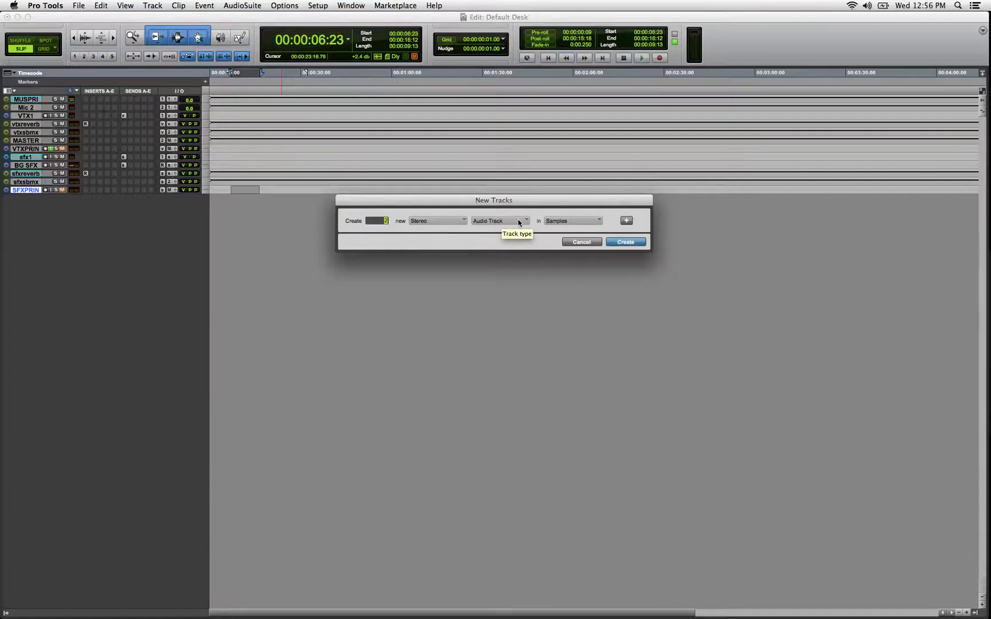
Add two more entries to the new tracks list, each for one stereo Aux Input
left_click(625, 221)
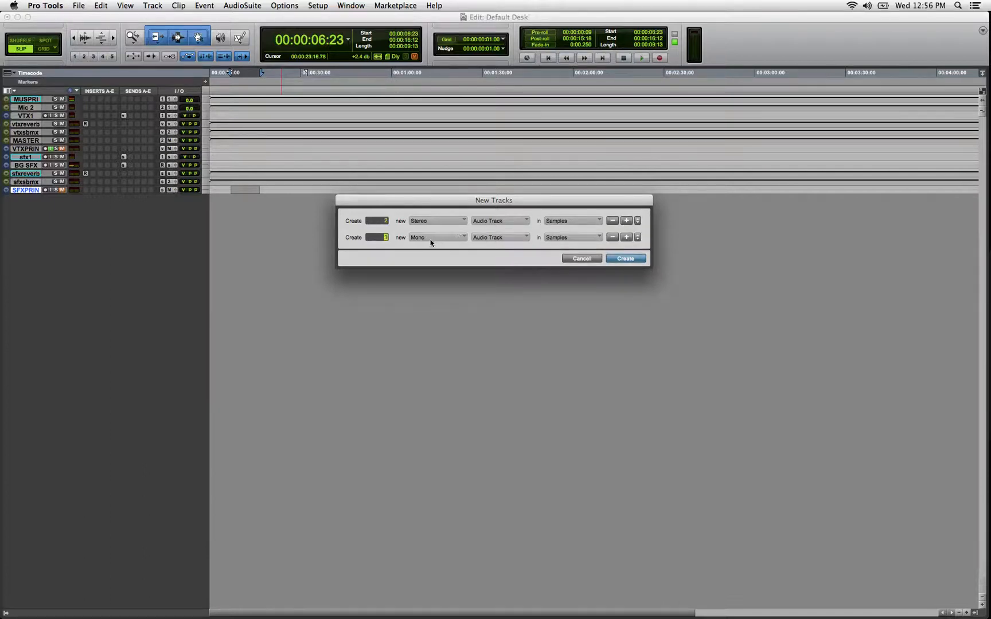
left_click(426, 241)
left_click(437, 252)
left_click(475, 238)
left_click(485, 246)
left_click(629, 238)
left_click(446, 259)
left_click(442, 266)
left_click(491, 257)
left_click(500, 266)
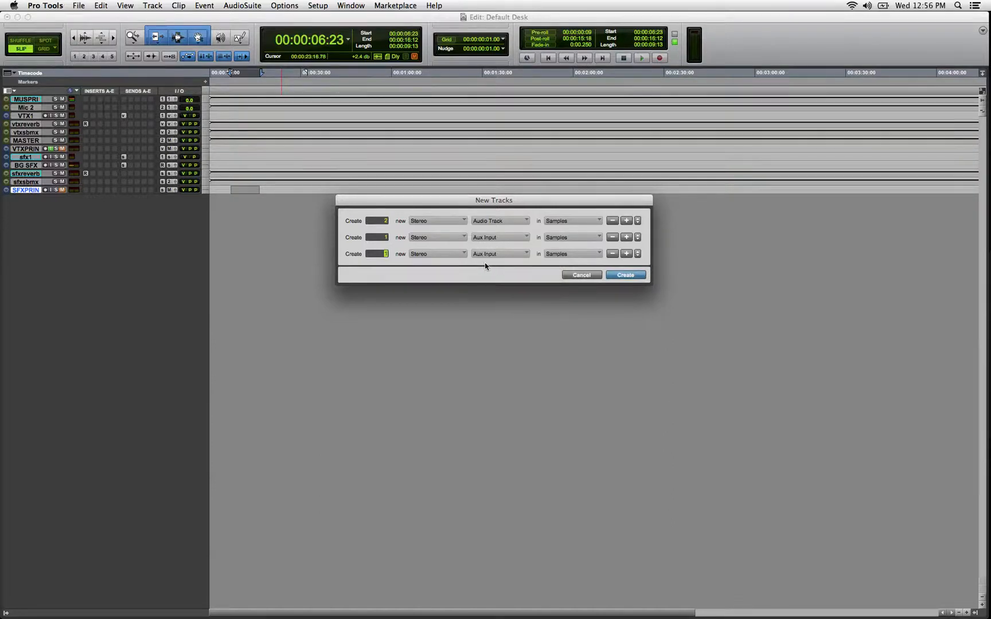
Add a final entry for one stereo audio track and create all the listed tracks
left_click(626, 253)
left_click(417, 271)
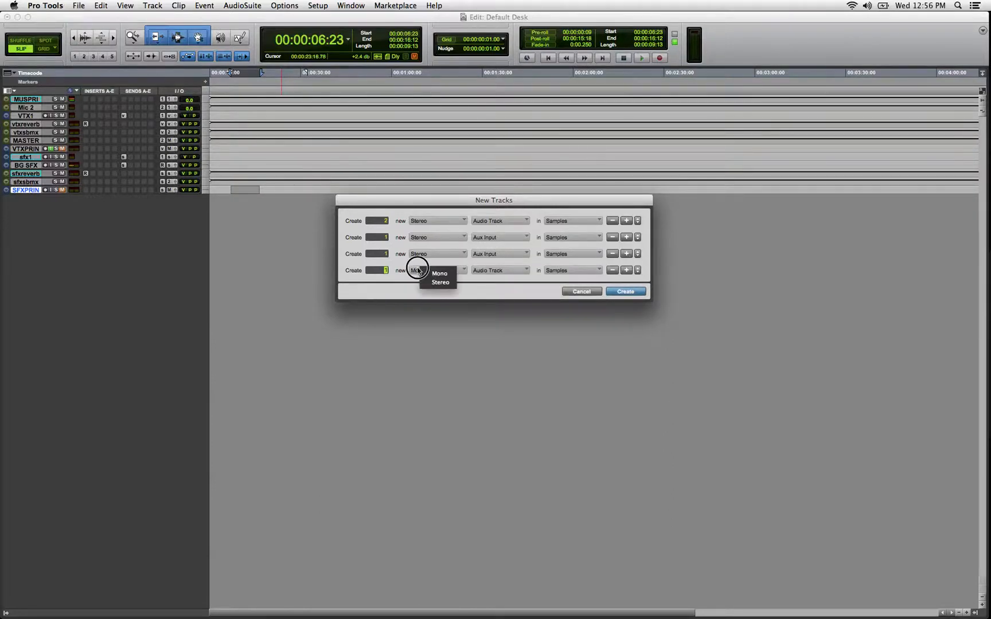
left_click(431, 283)
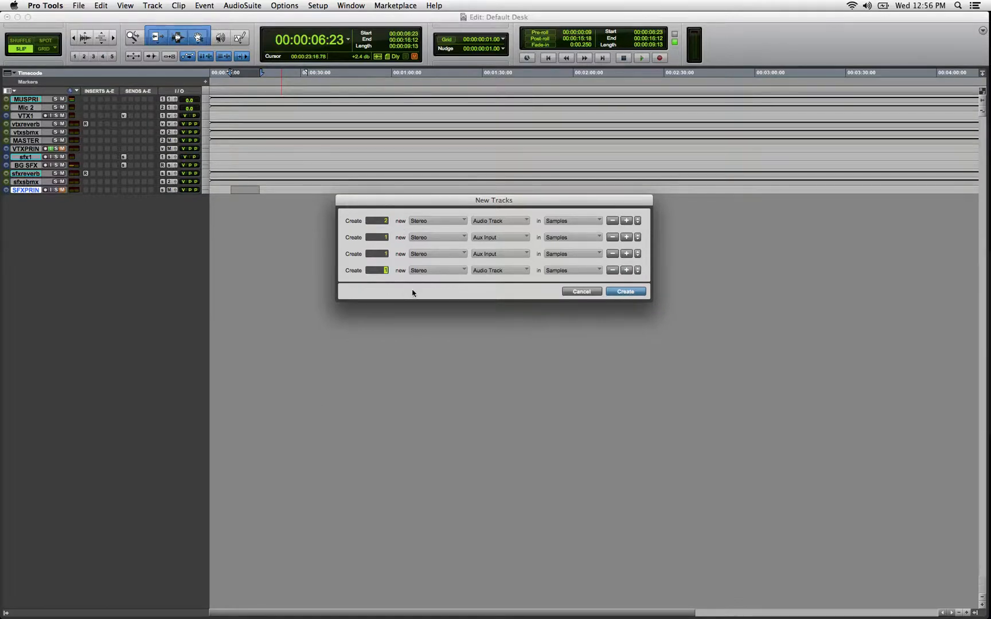
left_click(626, 292)
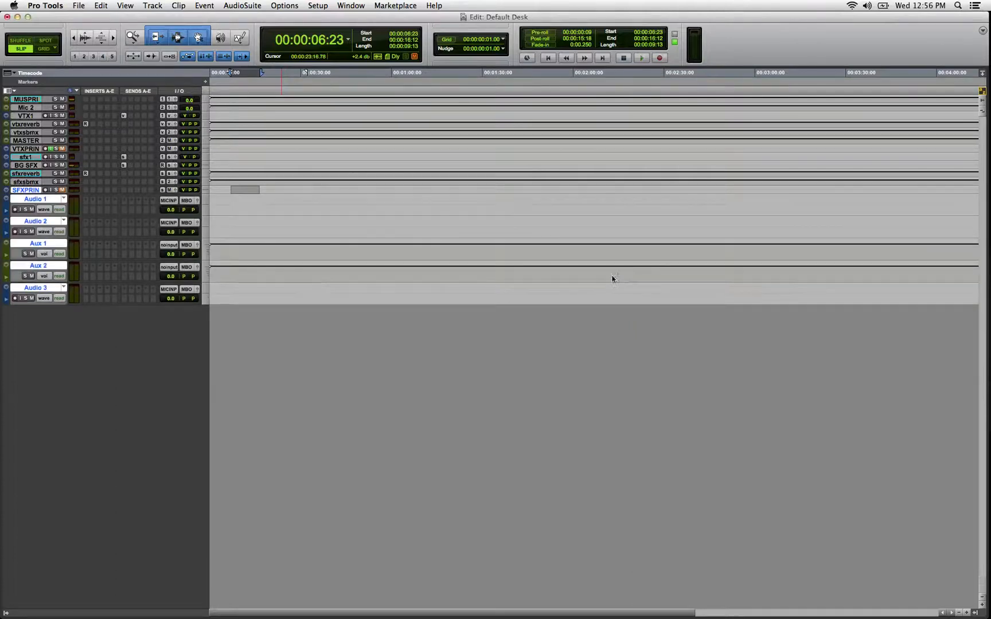
Name the five new tracks mus 1, mus 2, mus reverb, mus submix and MUS PRINT, in order
double_click(49, 199)
type("mus 1")
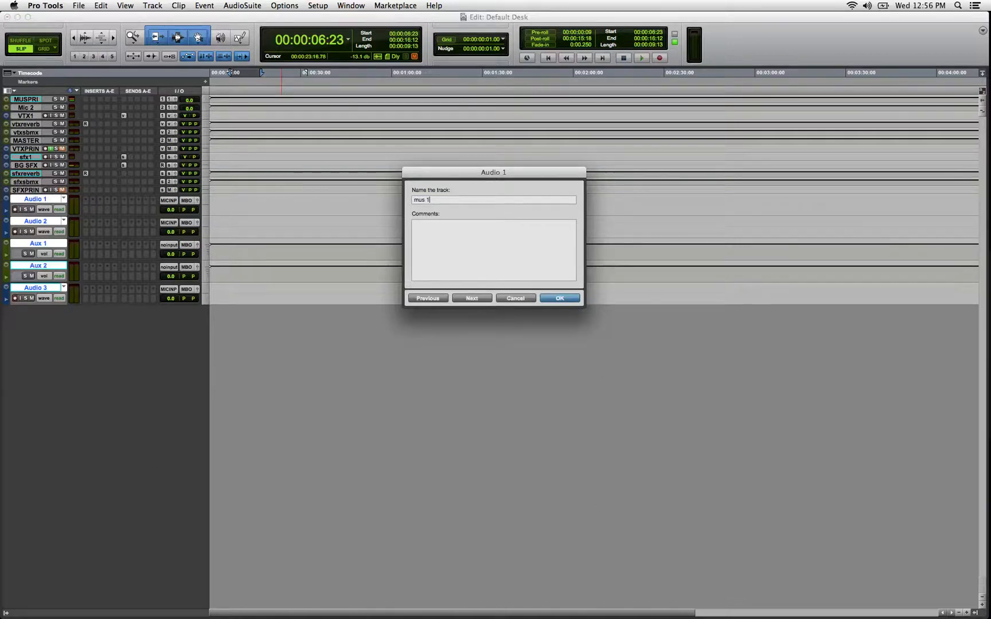
key("super+Right")
type("mus")
key("super+Right")
type("mus re")
key("super+Right")
key("super+Right")
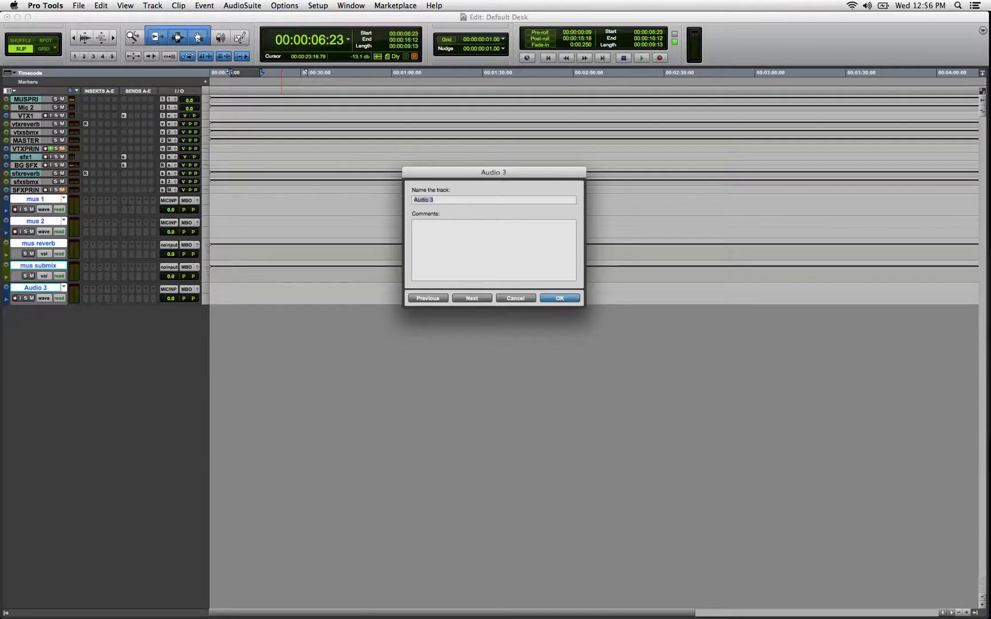
type("MUS PRINT")
key("Return")
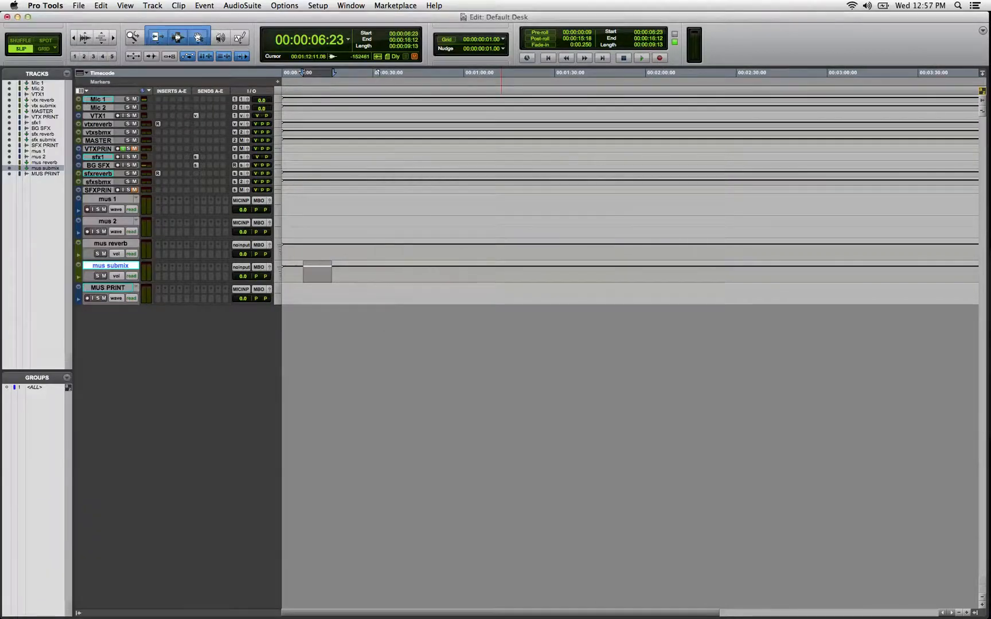
Enlarge the five music tracks and set the inputs of mus 1 and mus 2 to Record Bus (Stereo)
left_click_drag(293, 200, 309, 295)
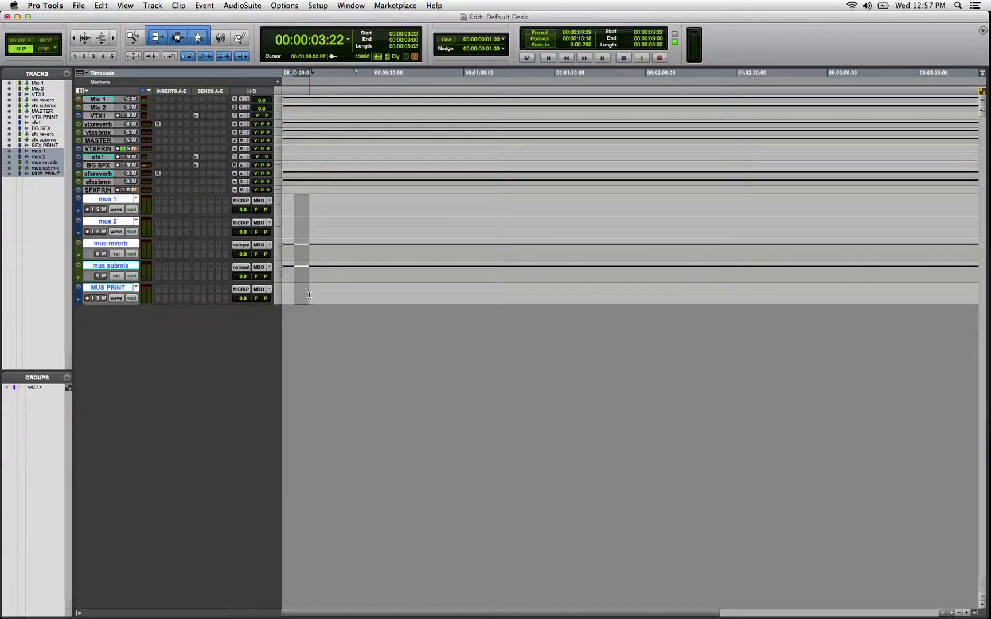
key("ctrl+Up")
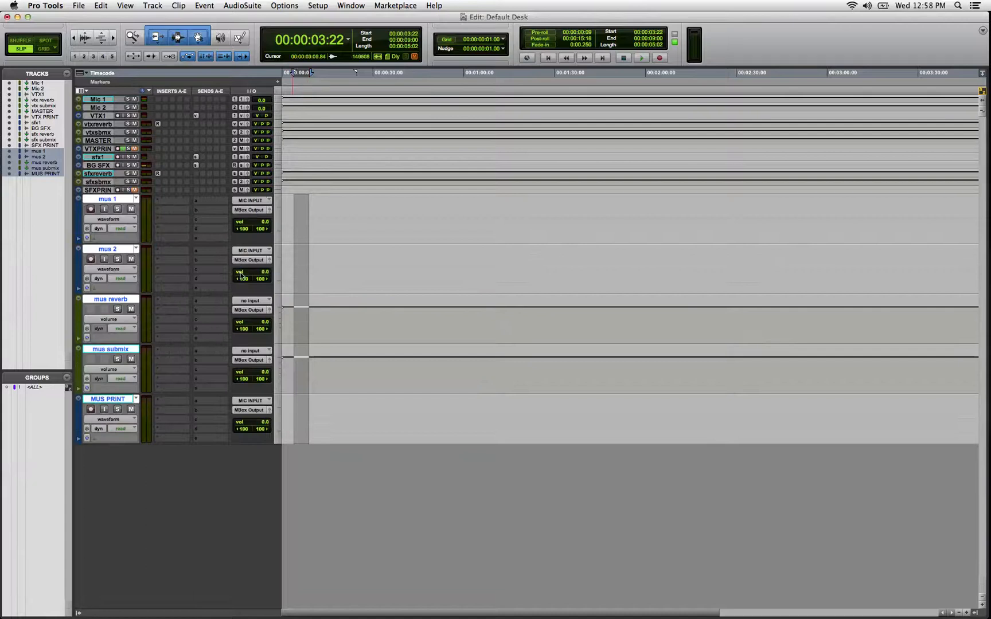
left_click(98, 198)
left_click(98, 198)
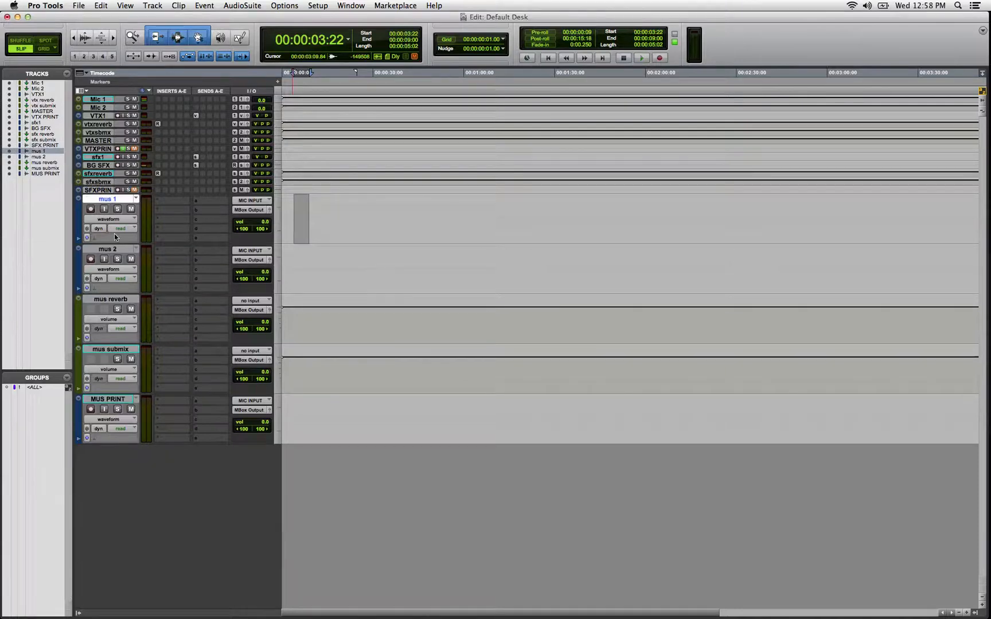
left_click(117, 251, "shift")
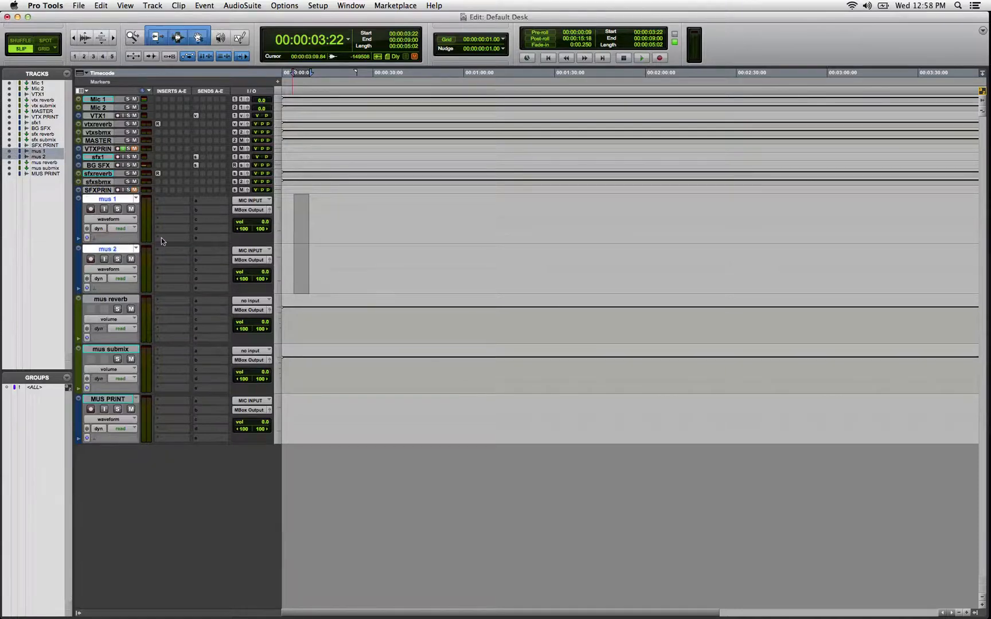
left_click(252, 200)
mouse_move(281, 230)
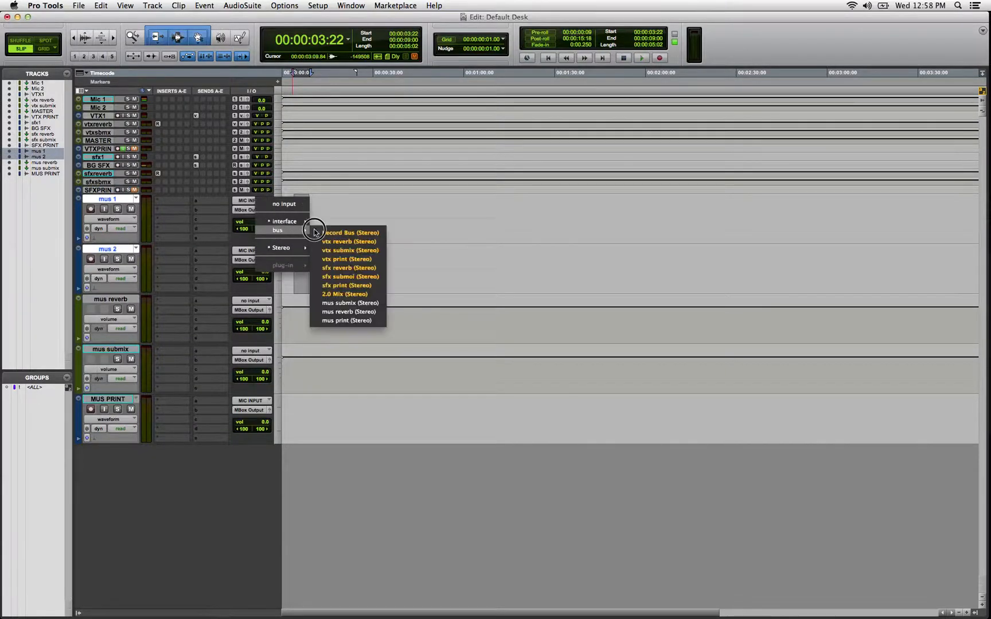
left_click(325, 232)
left_click(251, 251)
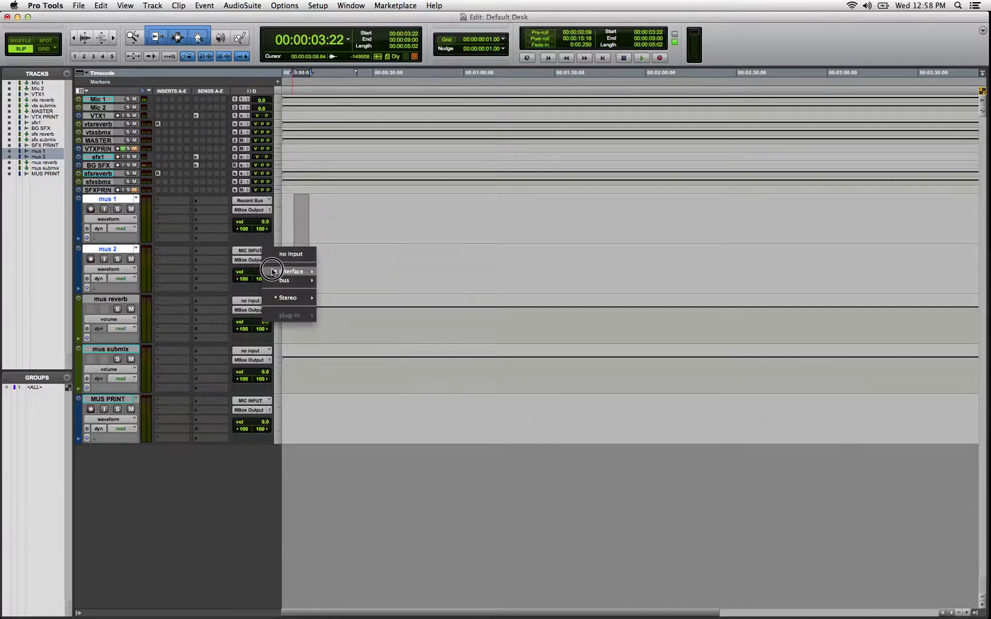
mouse_move(275, 281)
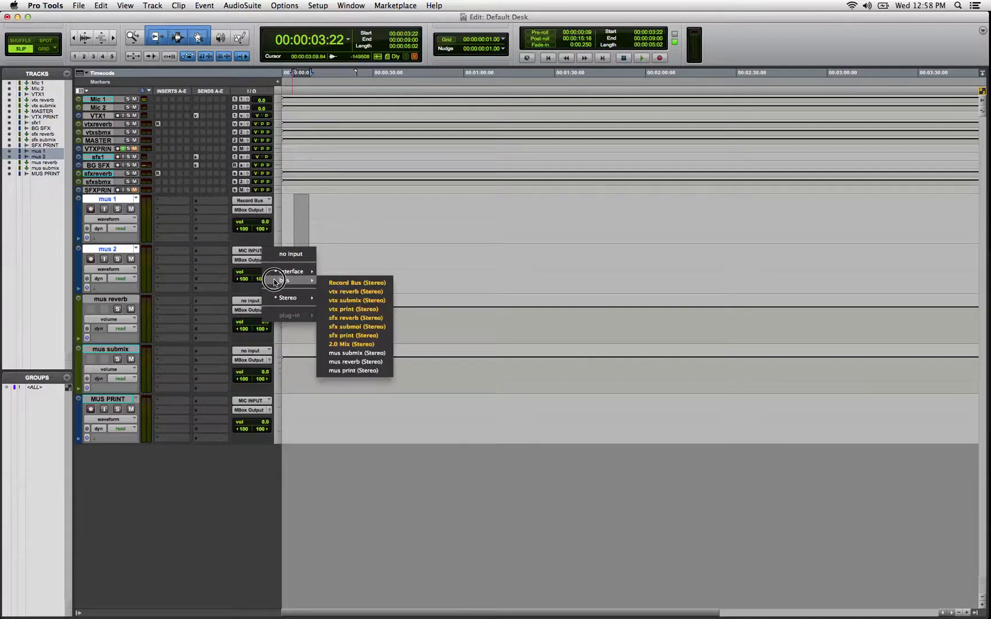
left_click(349, 283)
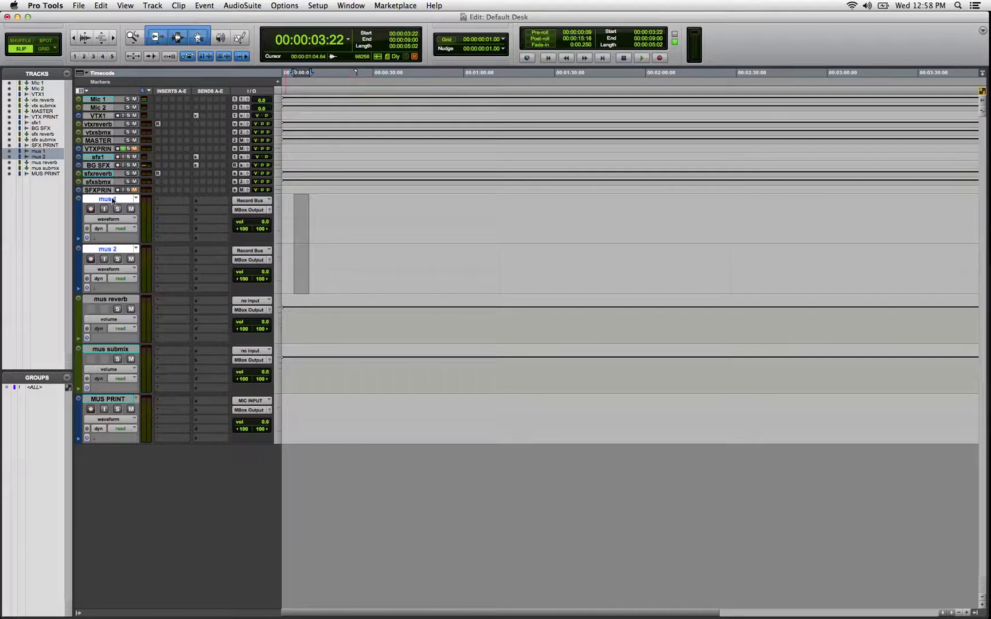
Set the outputs of the mus 1 and mus 2 tracks to the mus submix (Stereo) bus
left_click(253, 211)
mouse_move(281, 220)
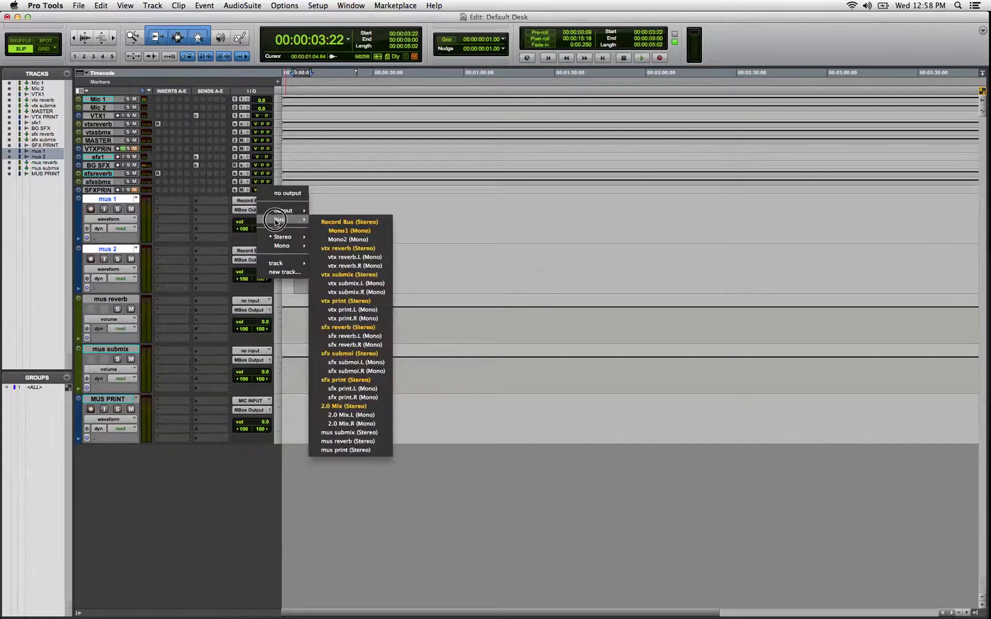
left_click(375, 436)
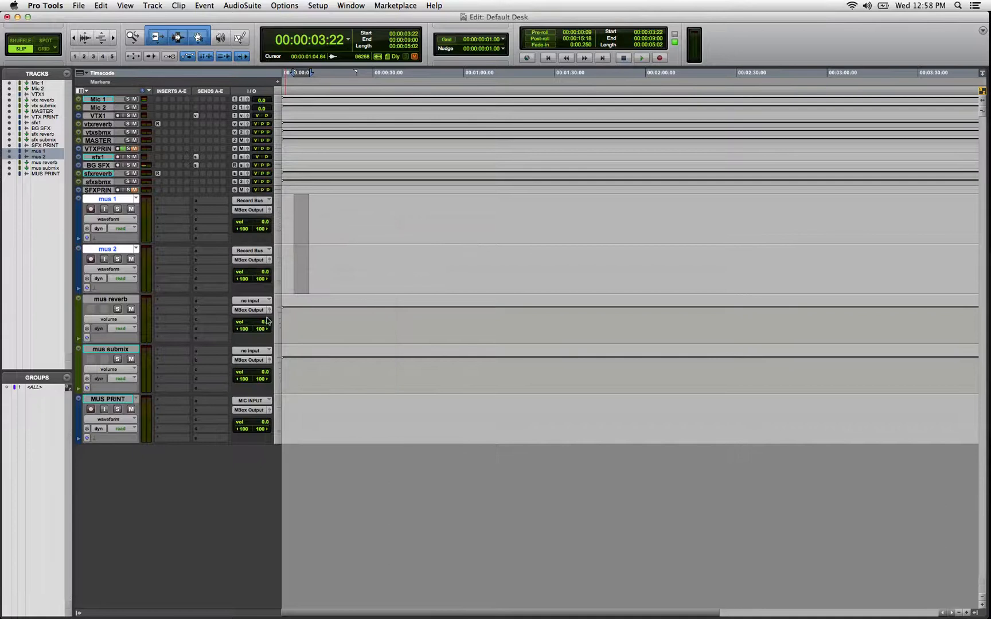
left_click(247, 261)
mouse_move(274, 269)
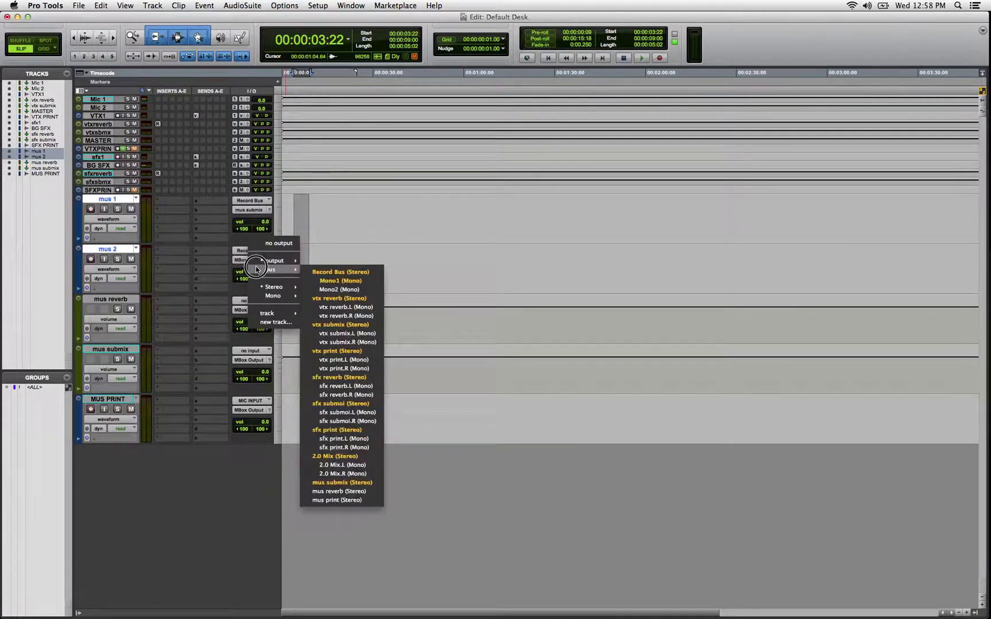
left_click(350, 482)
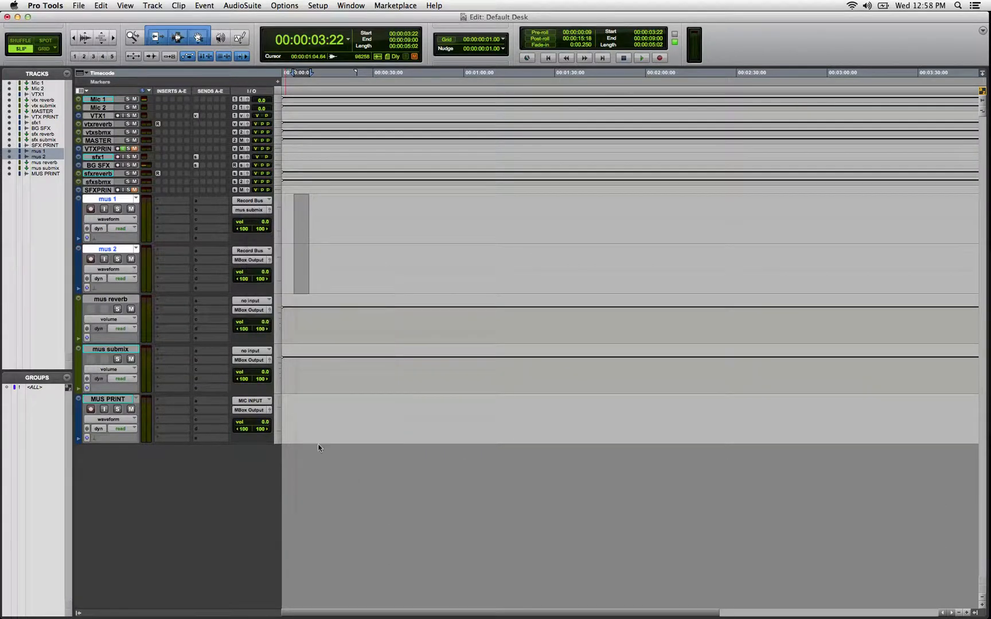
Set the mus reverb track's input to the mus reverb (Stereo) bus and its output to the mus submix (Stereo) bus
left_click(112, 299)
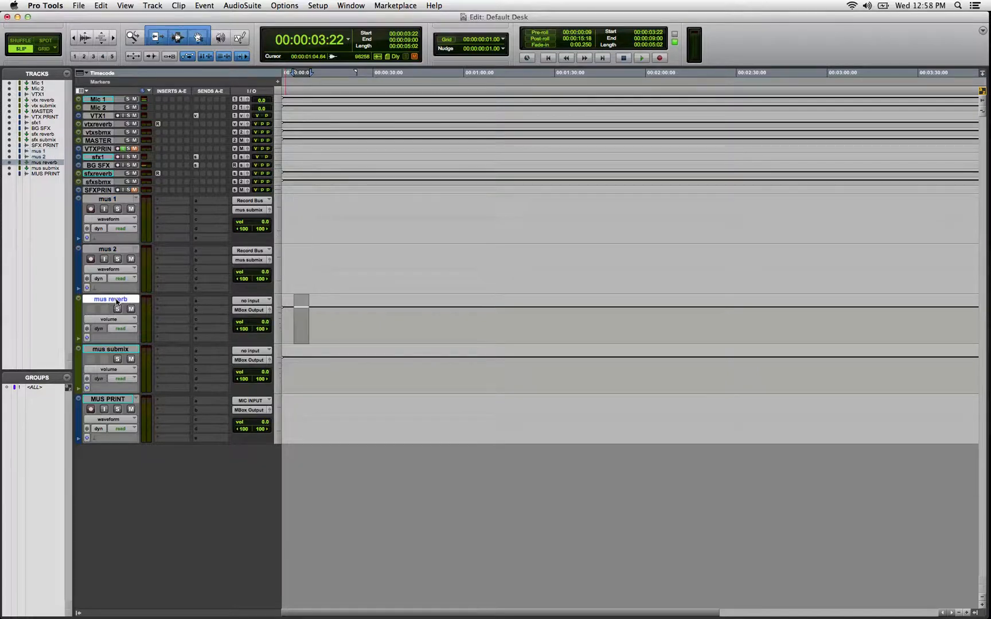
left_click(246, 304)
mouse_move(269, 330)
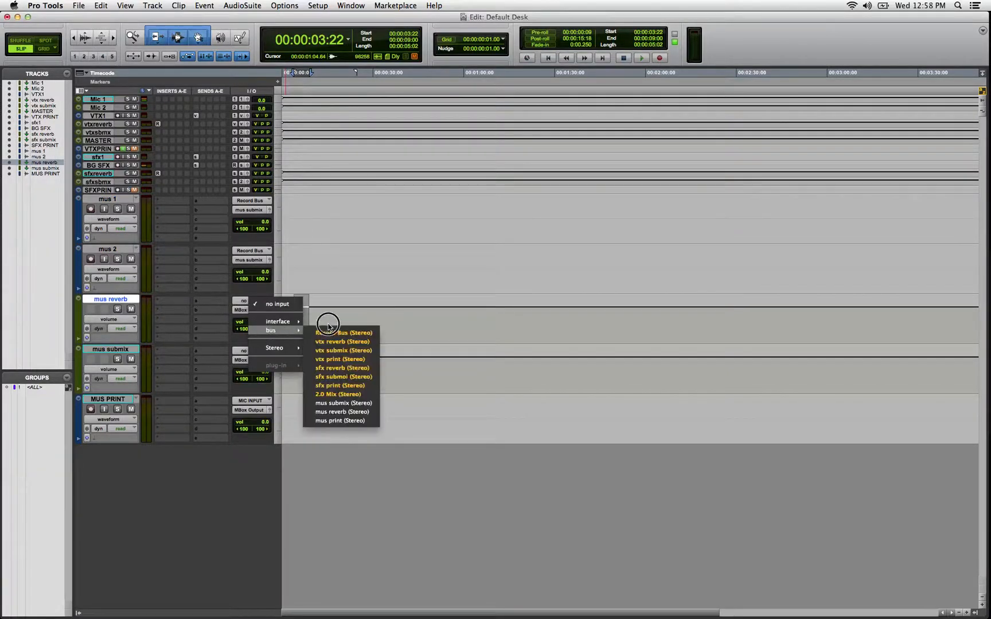
left_click(342, 411)
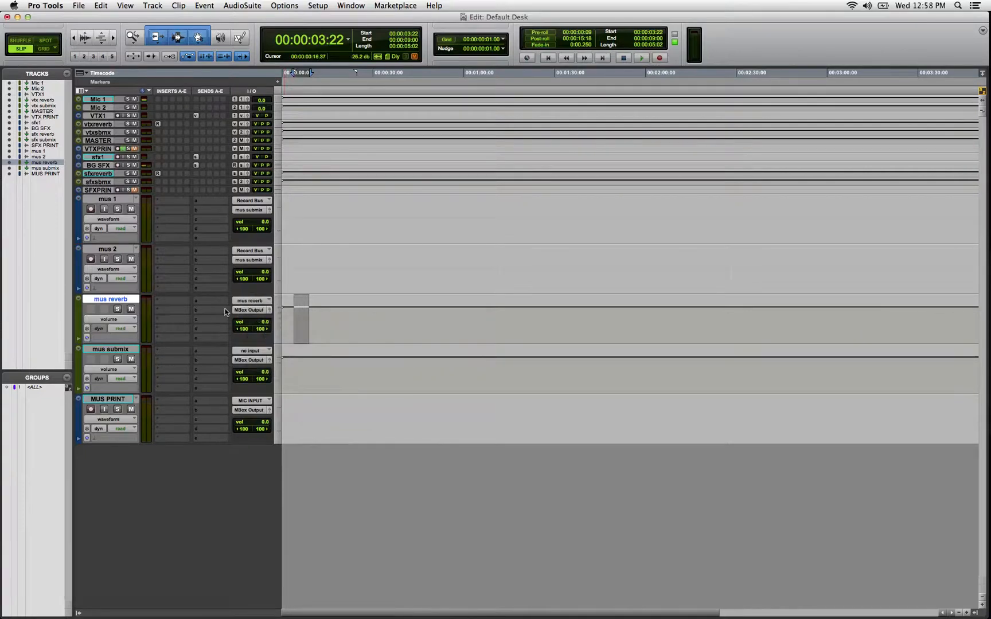
left_click(258, 311)
mouse_move(282, 319)
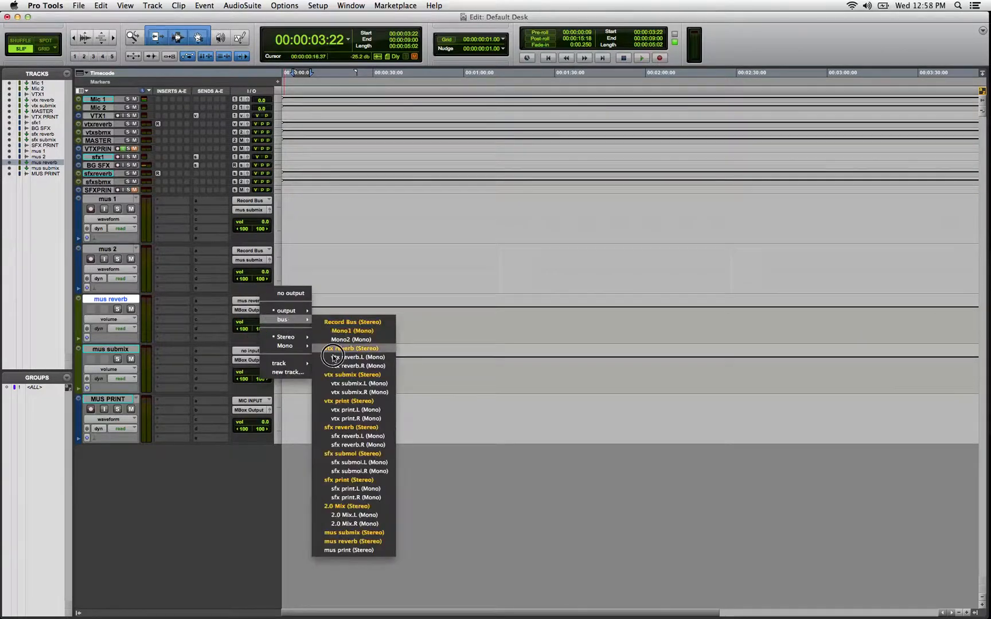
left_click(289, 378)
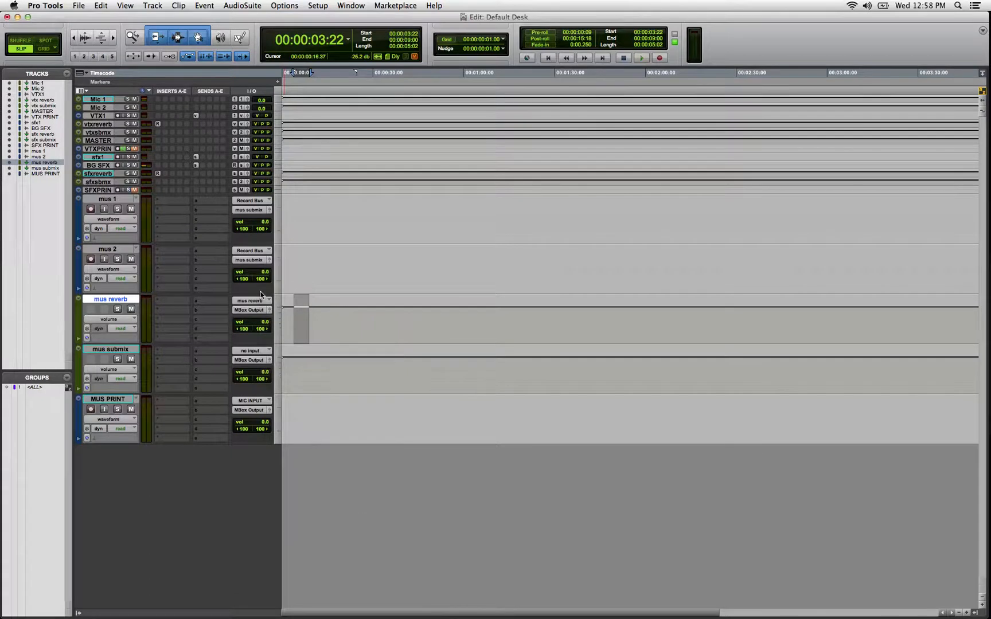
Add a send to the mus reverb (Stereo) bus in slot a on both mus 1 and mus 2
left_click(204, 200)
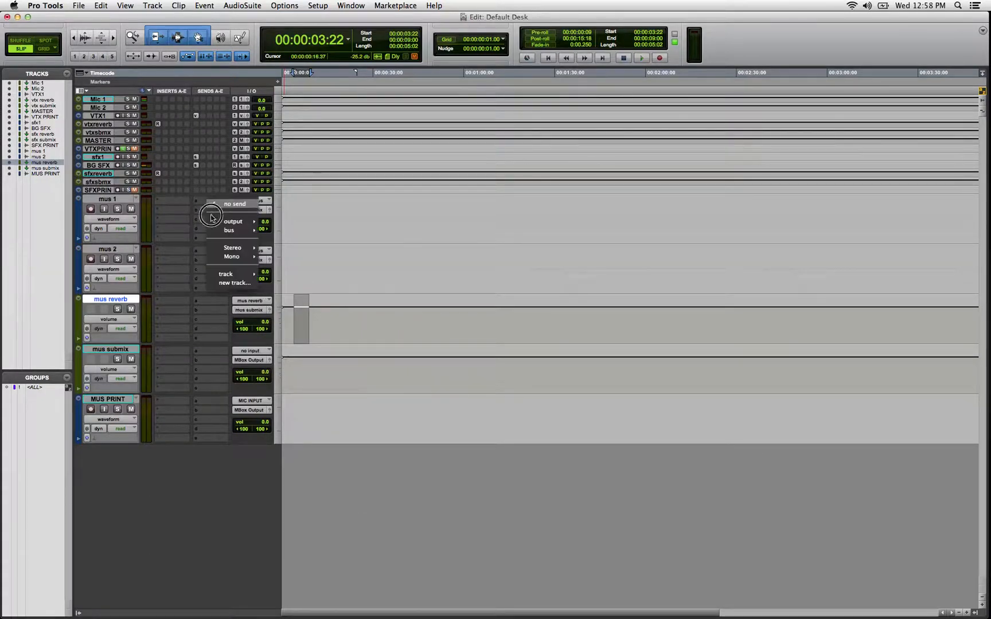
mouse_move(228, 230)
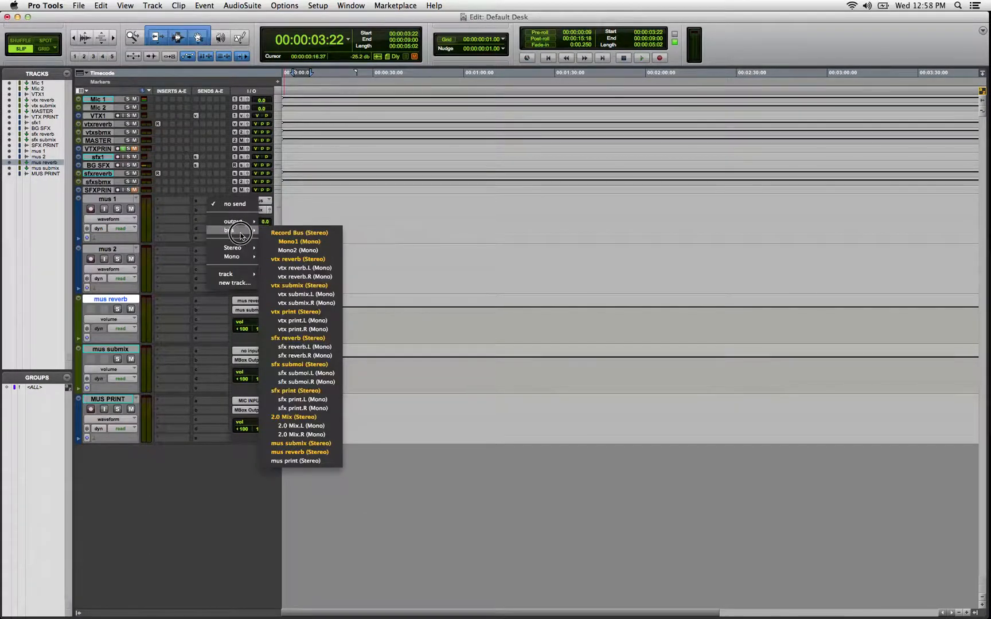
left_click(321, 452)
left_click(203, 251)
mouse_move(225, 280)
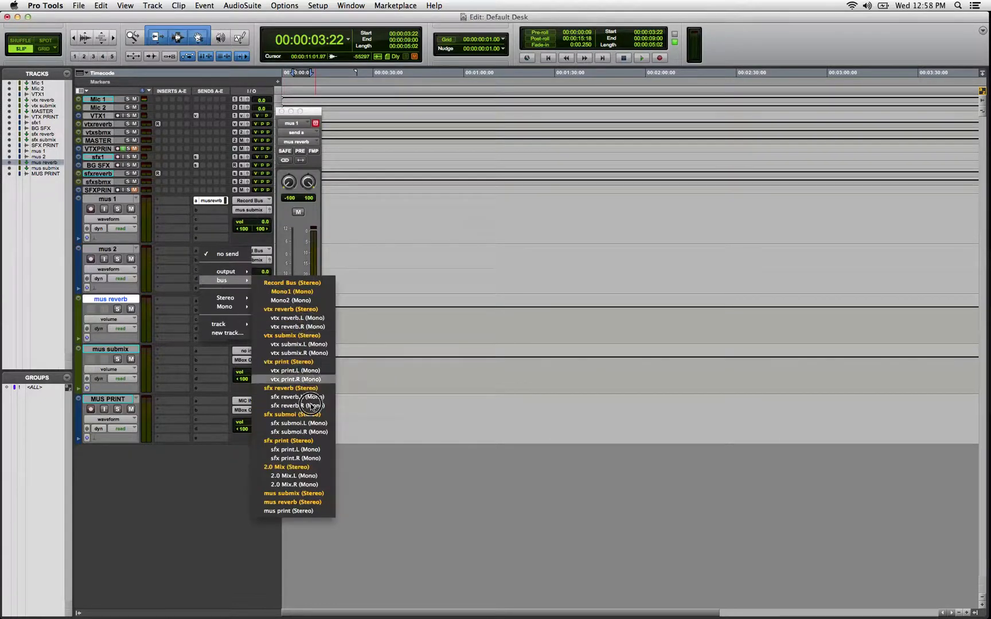
left_click(317, 502)
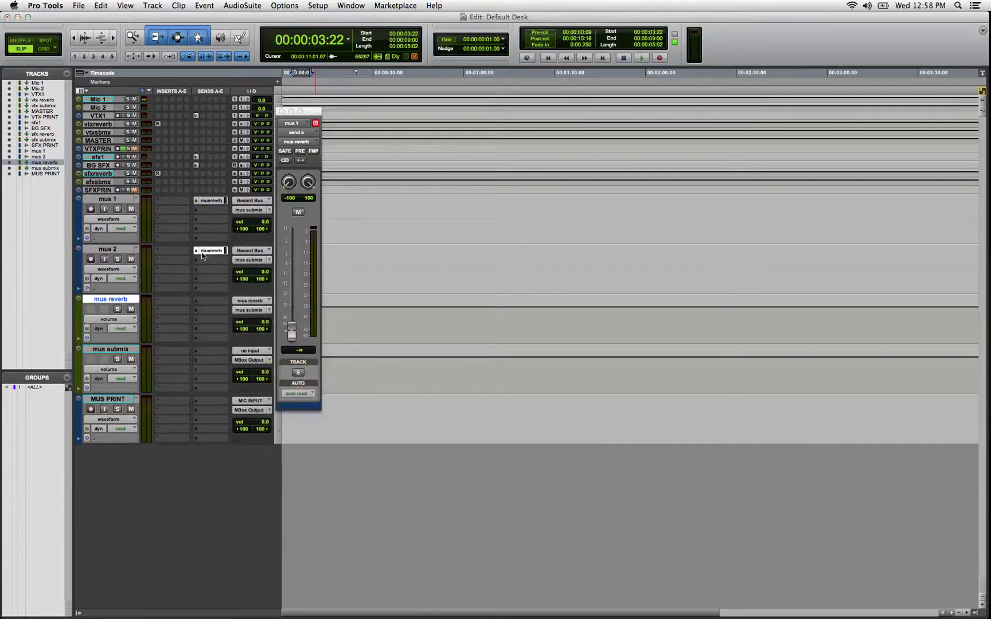
left_click(281, 112)
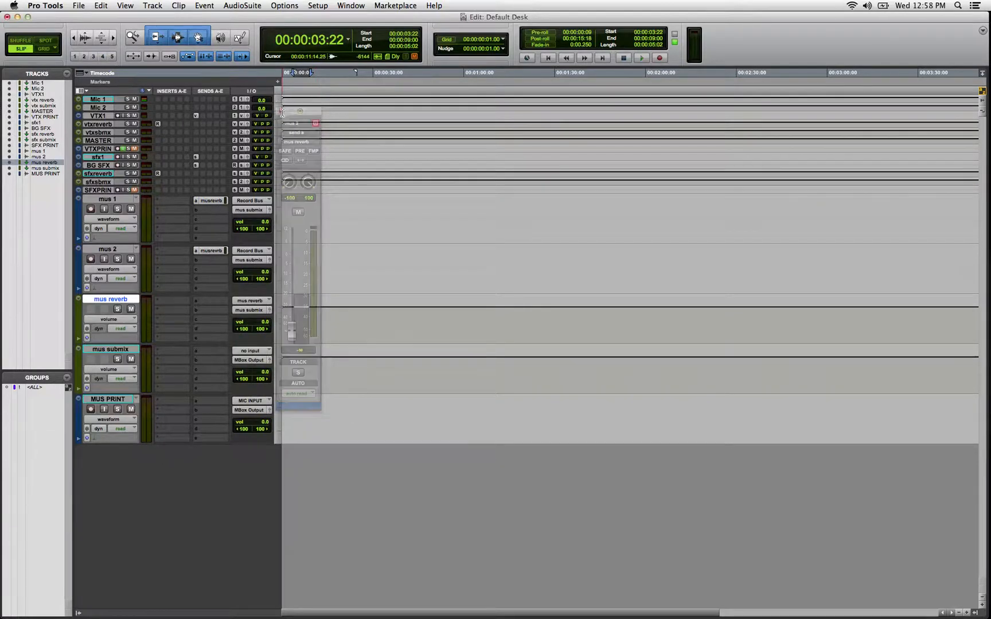
Insert the multichannel AIR Reverb (stereo) plug-in in the first insert slot of the mus reverb track and close its window
left_click(170, 301)
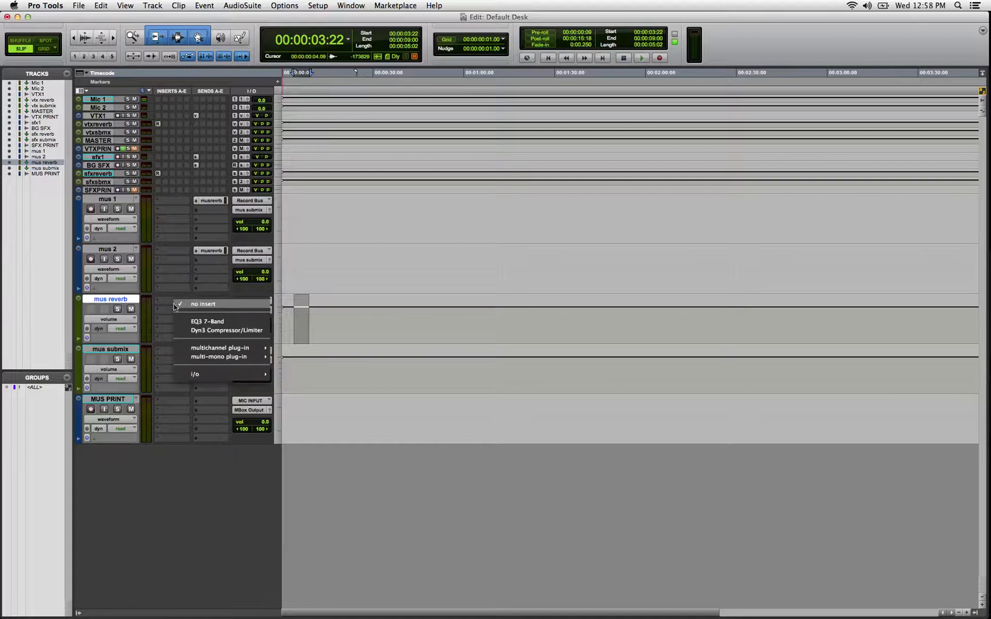
mouse_move(193, 350)
mouse_move(307, 373)
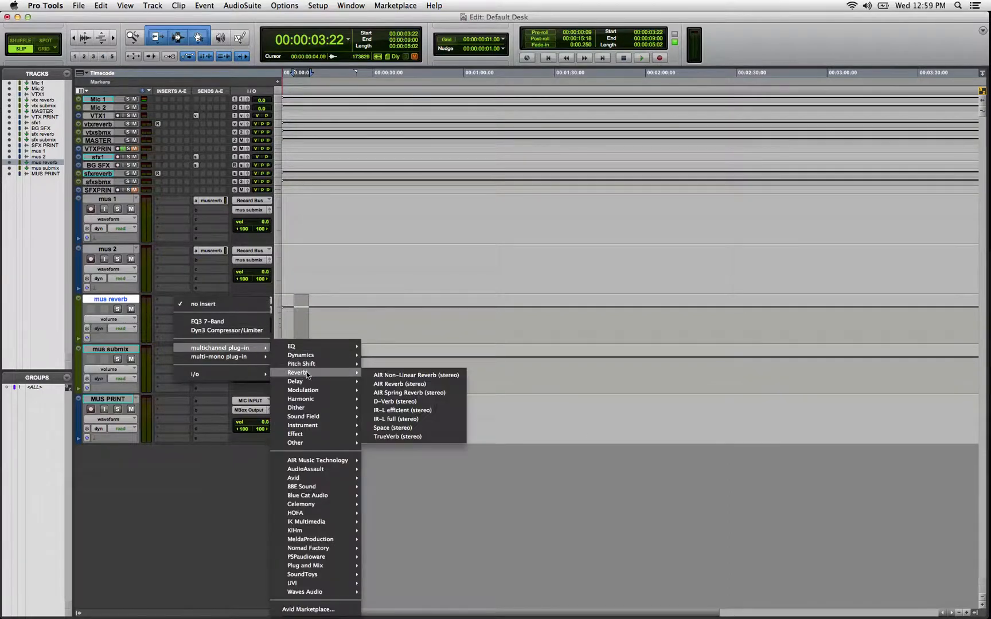
left_click(418, 385)
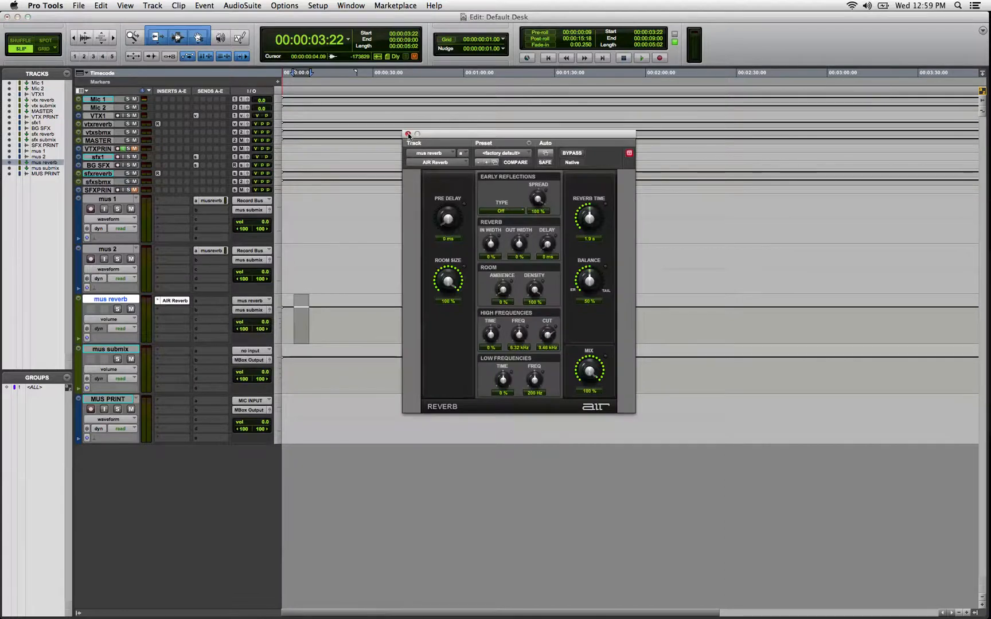
left_click(408, 134)
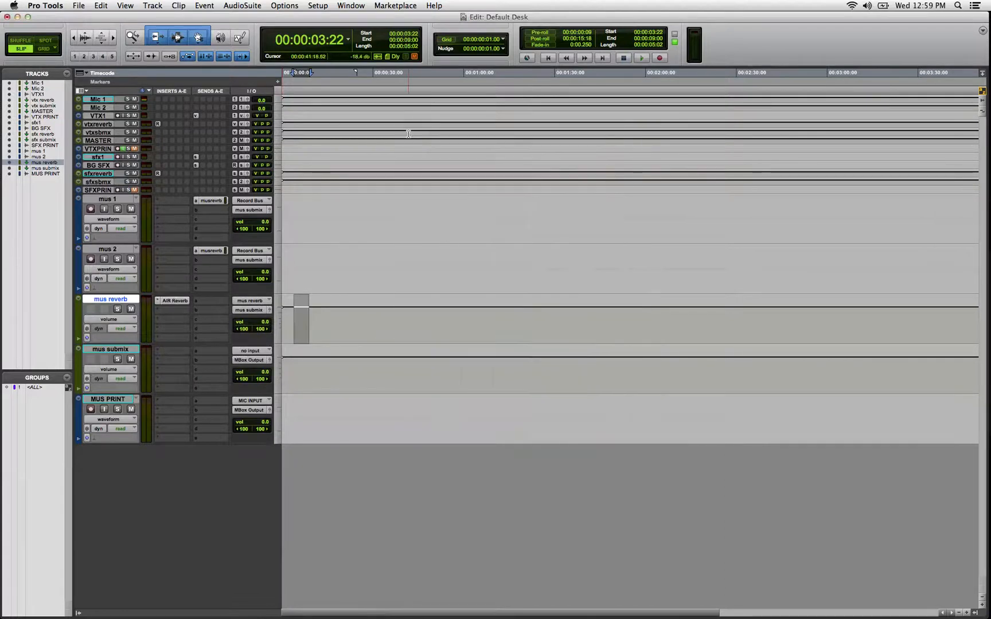
Set the input of the mus submix track to the mus submix (Stereo) bus
left_click(118, 349)
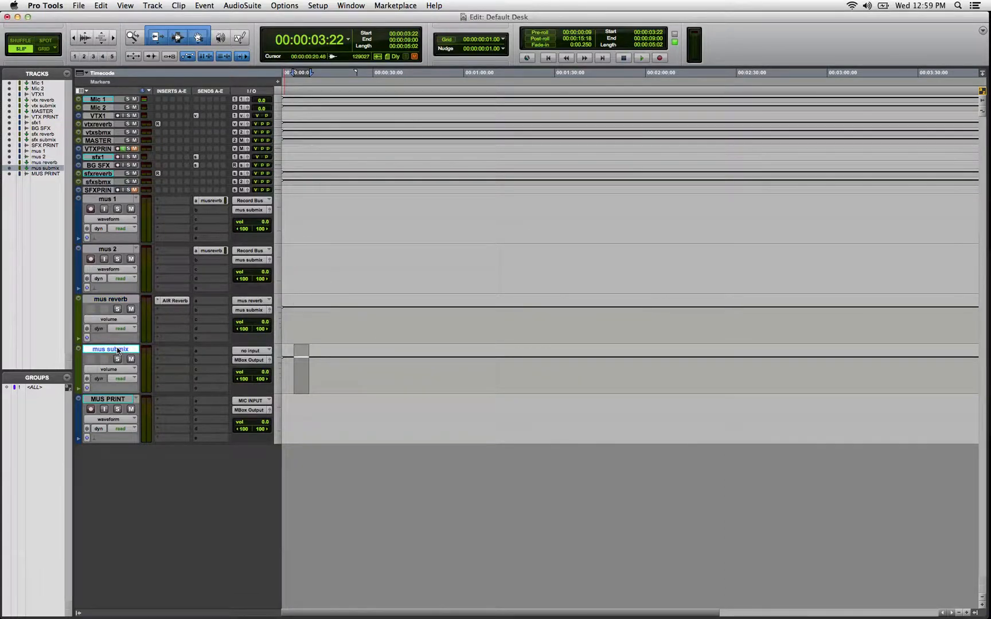
left_click(265, 351)
mouse_move(270, 380)
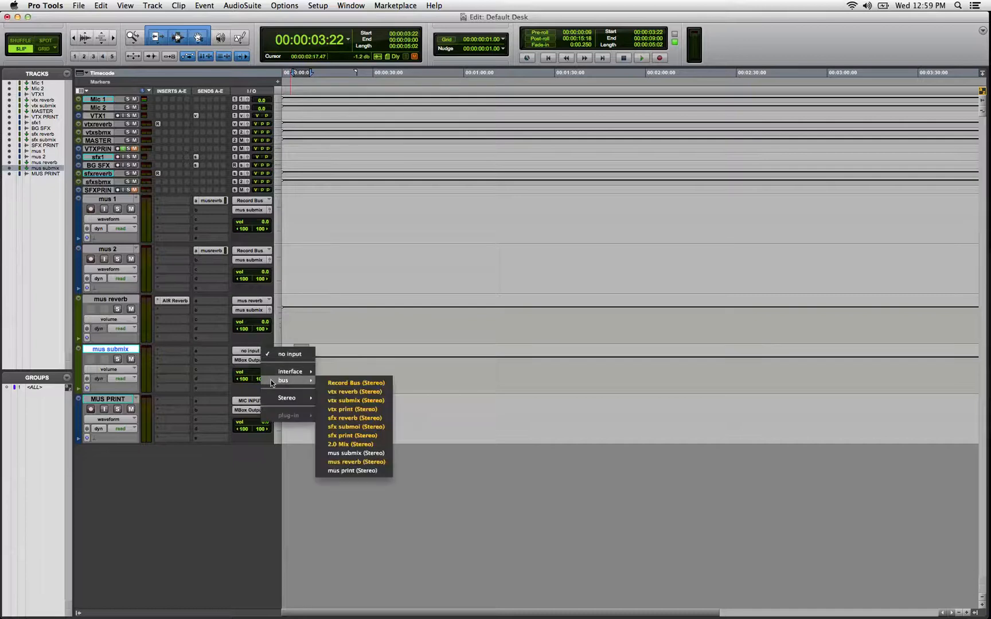
left_click(360, 457)
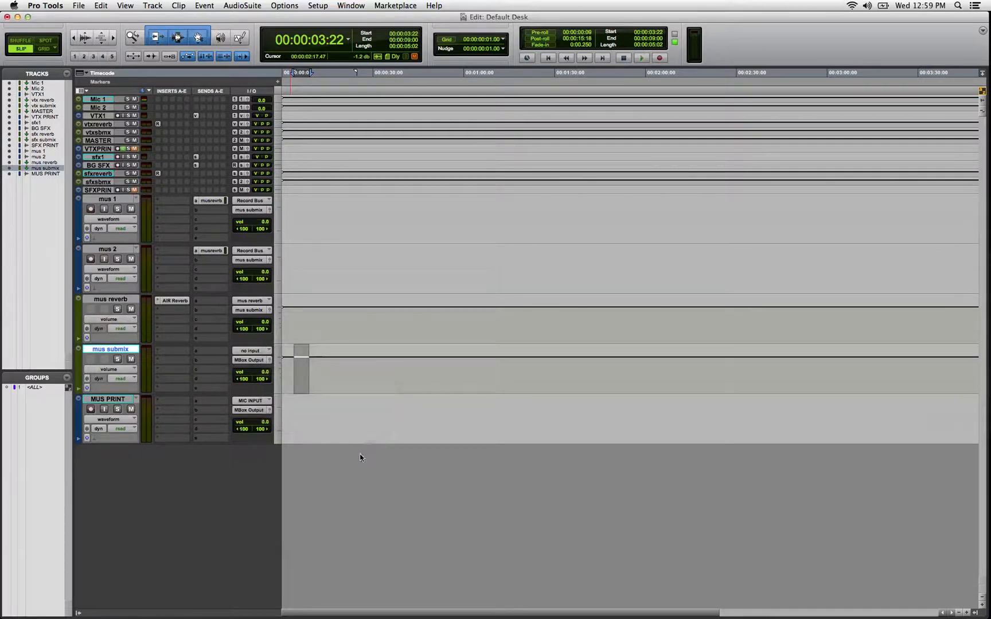
Route the mus submix track's output to the 2.0 Mix (Stereo) bus and add mus print (Stereo) as an additional output
left_click(237, 361)
mouse_move(263, 370)
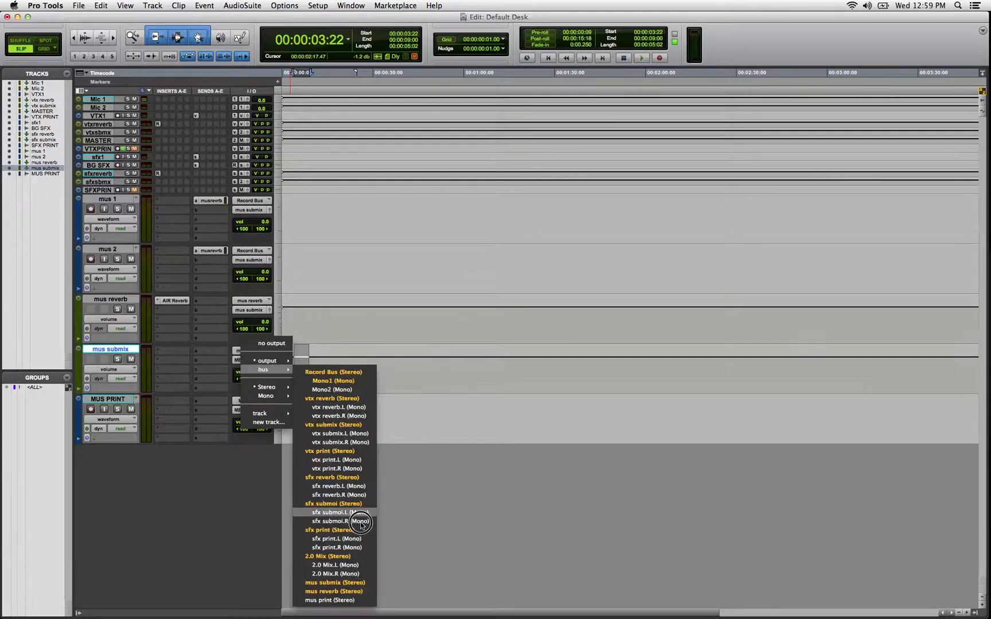
left_click(330, 556)
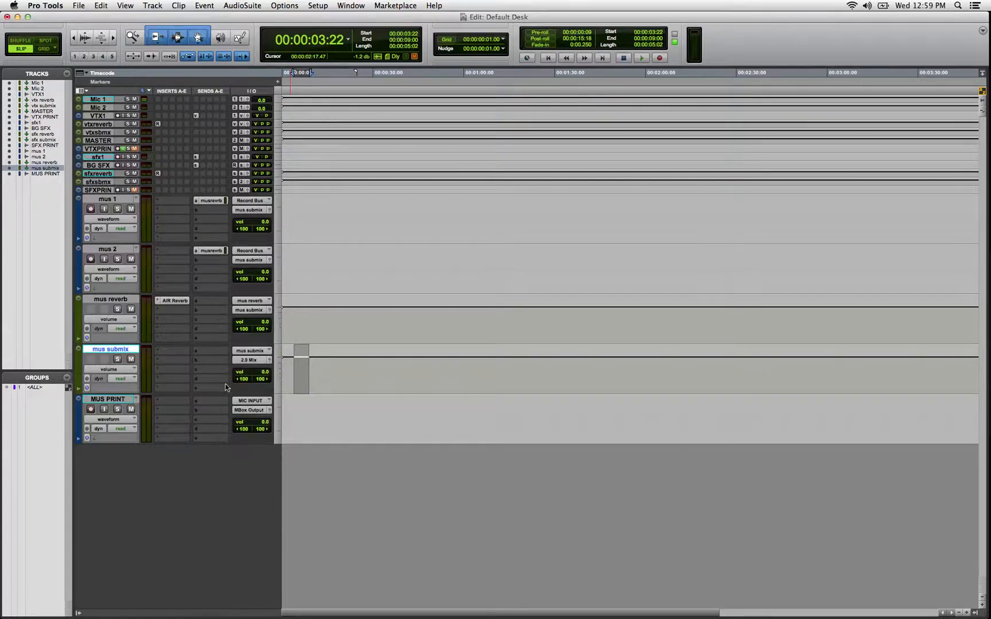
left_click(249, 362)
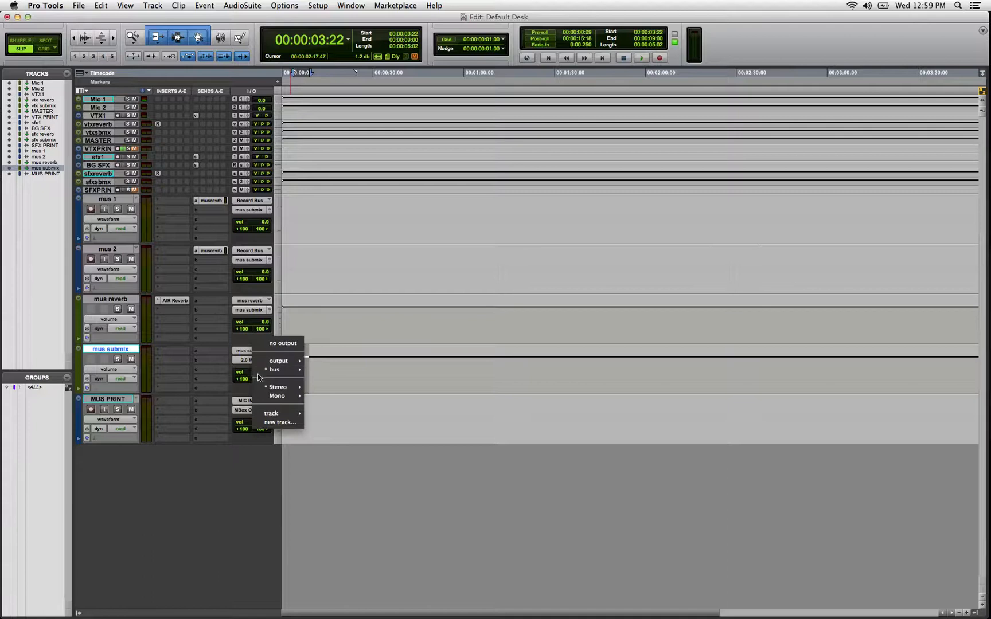
mouse_move(275, 370)
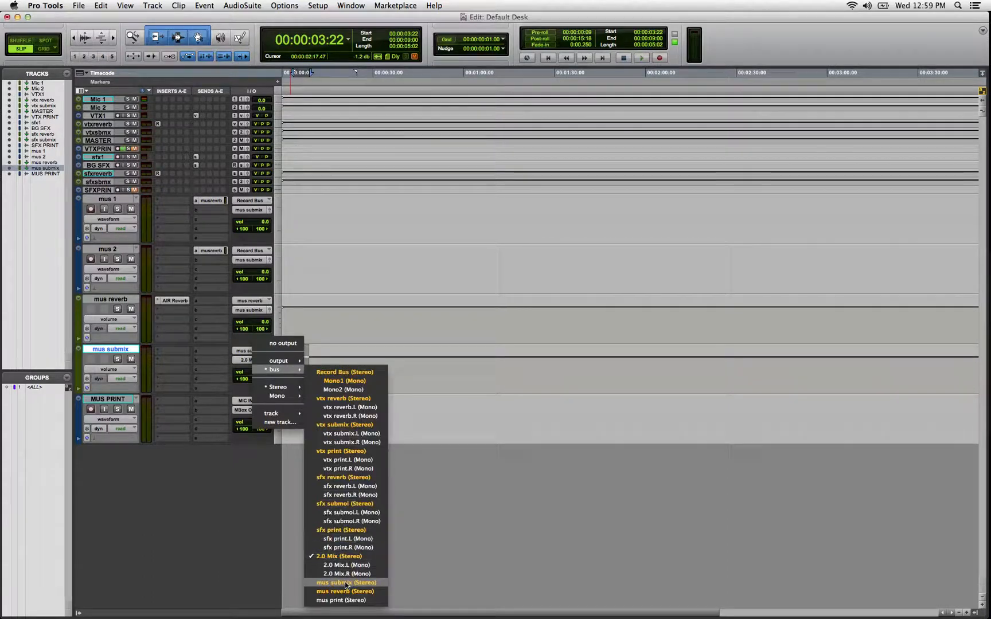
left_click(344, 601)
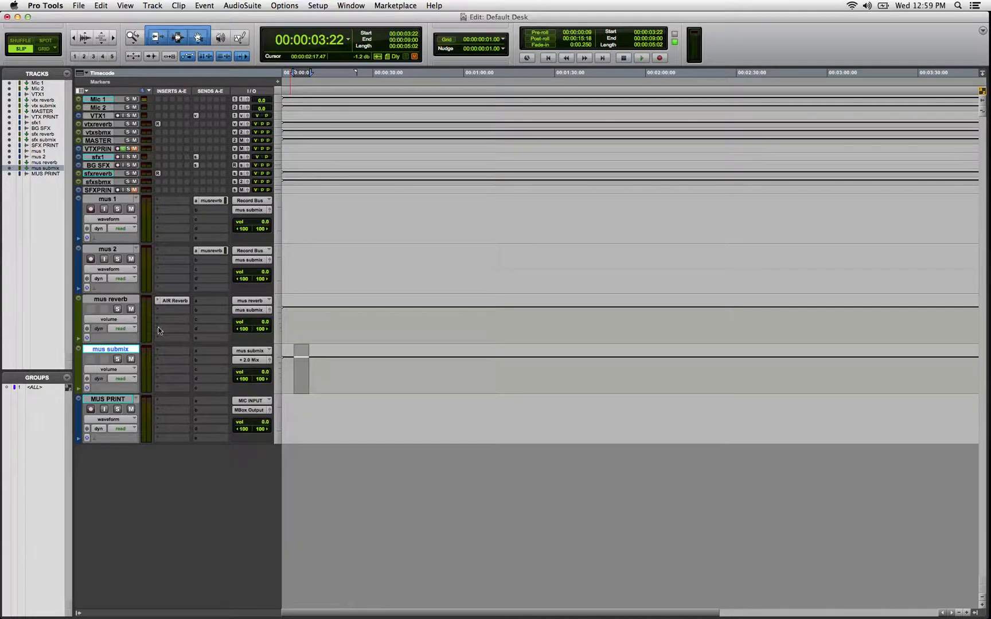
Enable input monitoring on mus 1 and MUS PRINT with MUS PRINT muted, and raise mus 1's reverb send to about +8.6 dB
left_click(104, 209)
left_click(208, 201)
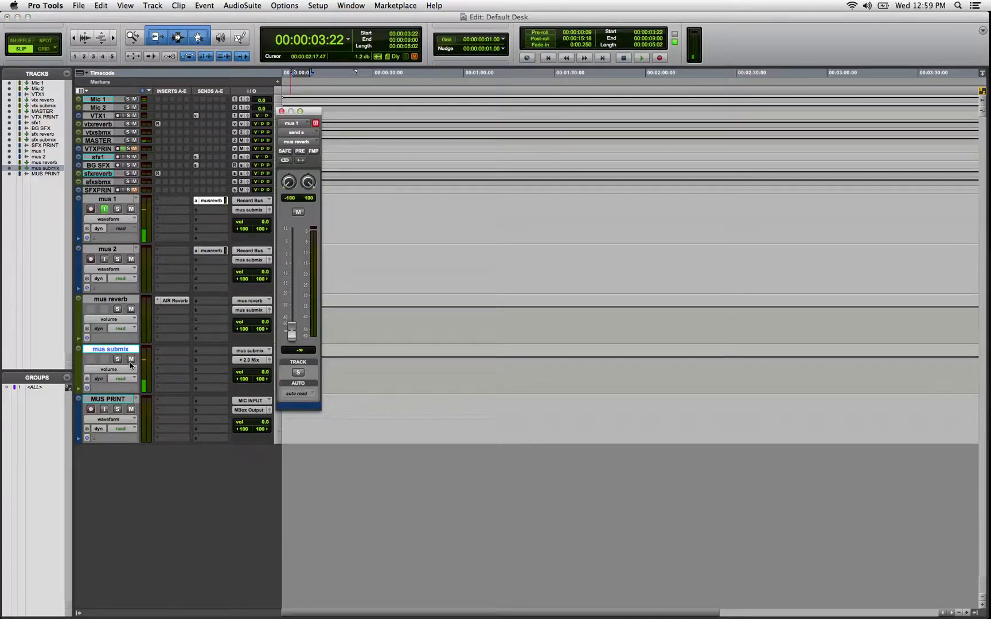
left_click(129, 409)
left_click(104, 409)
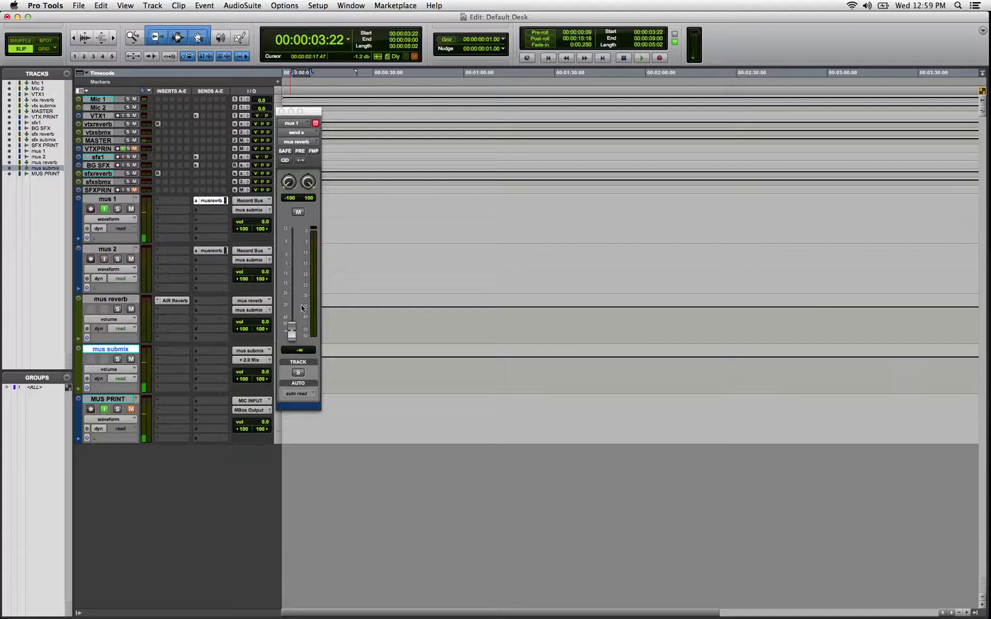
left_click_drag(296, 335, 303, 239)
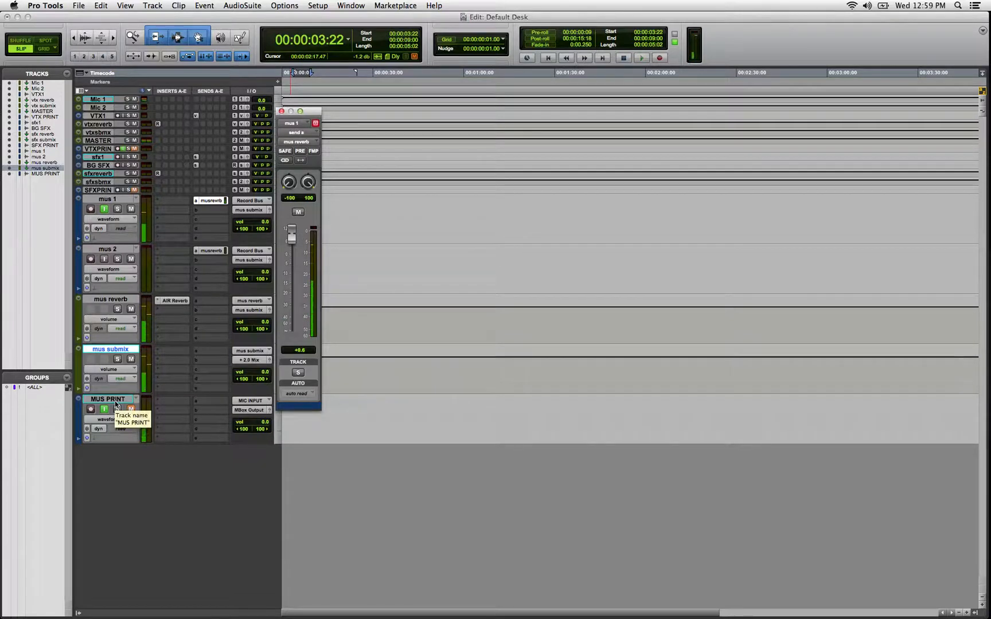
left_click(123, 300)
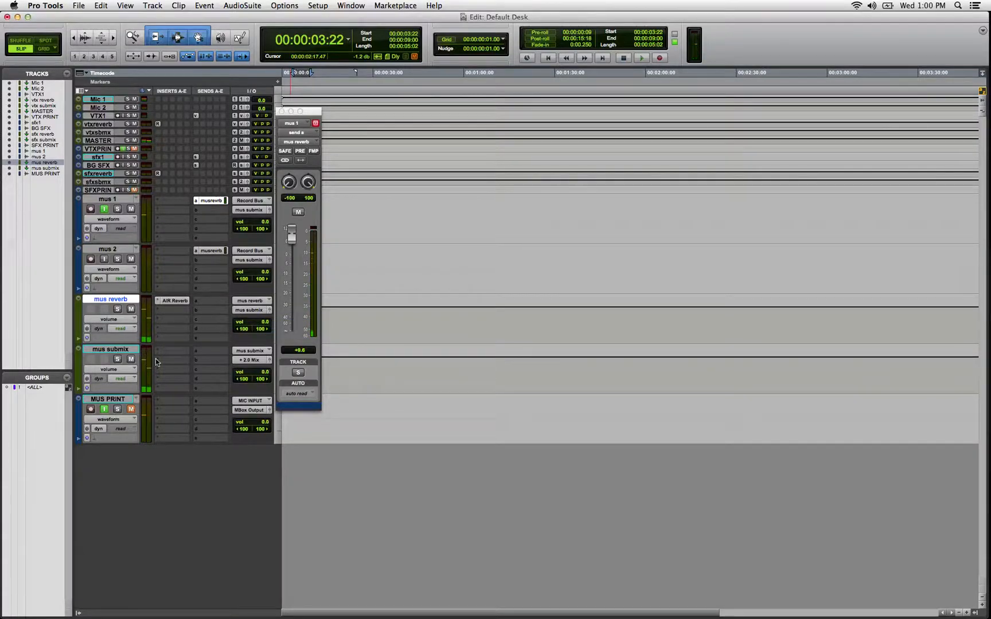
Set the MUS PRINT track's input to the mus print (Stereo) bus and close the mus 1 send window
left_click(108, 399)
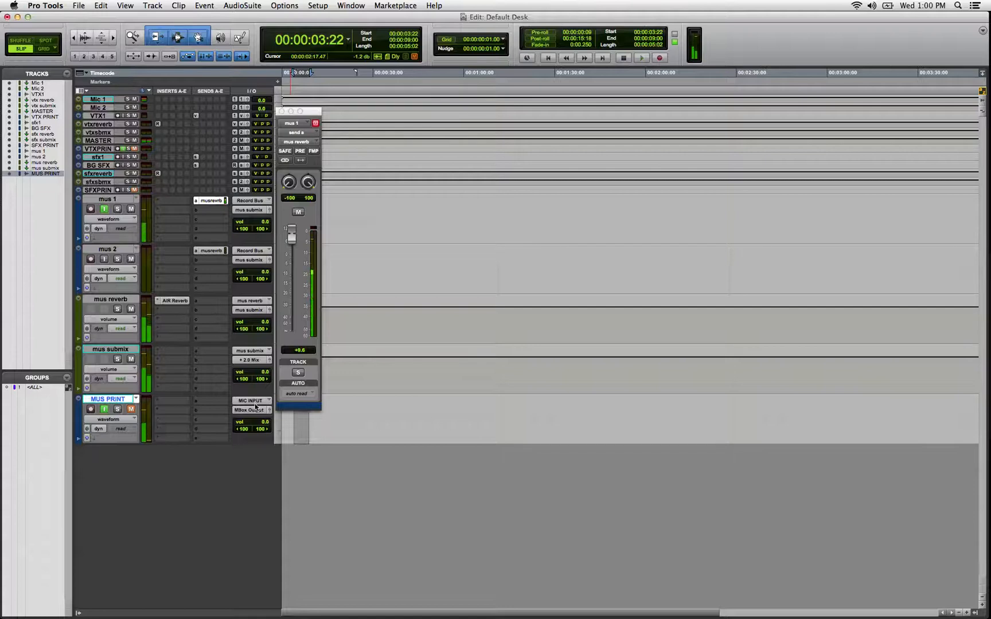
left_click(259, 401)
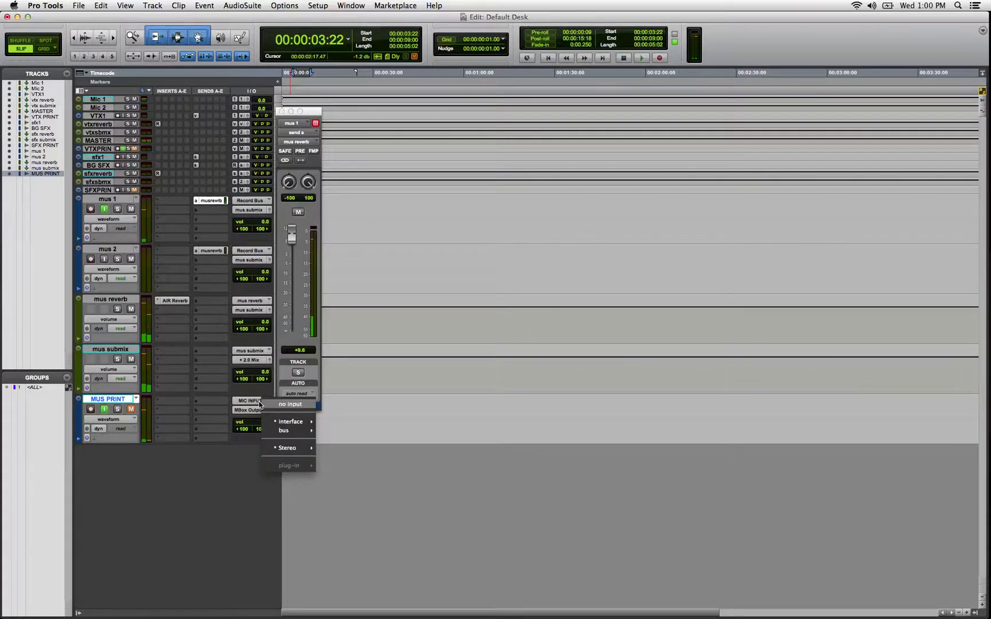
mouse_move(284, 432)
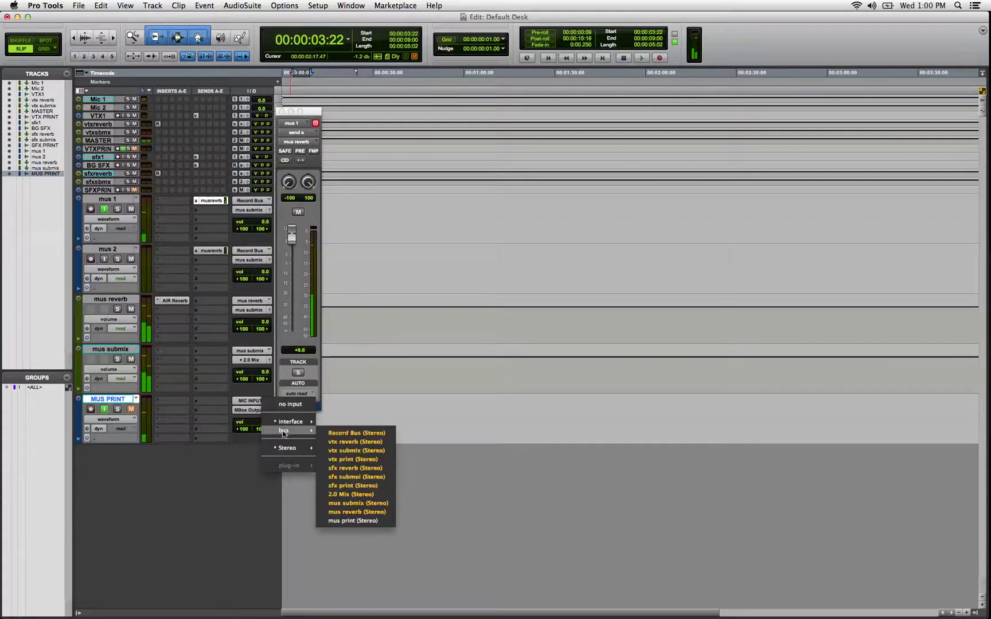
left_click(350, 523)
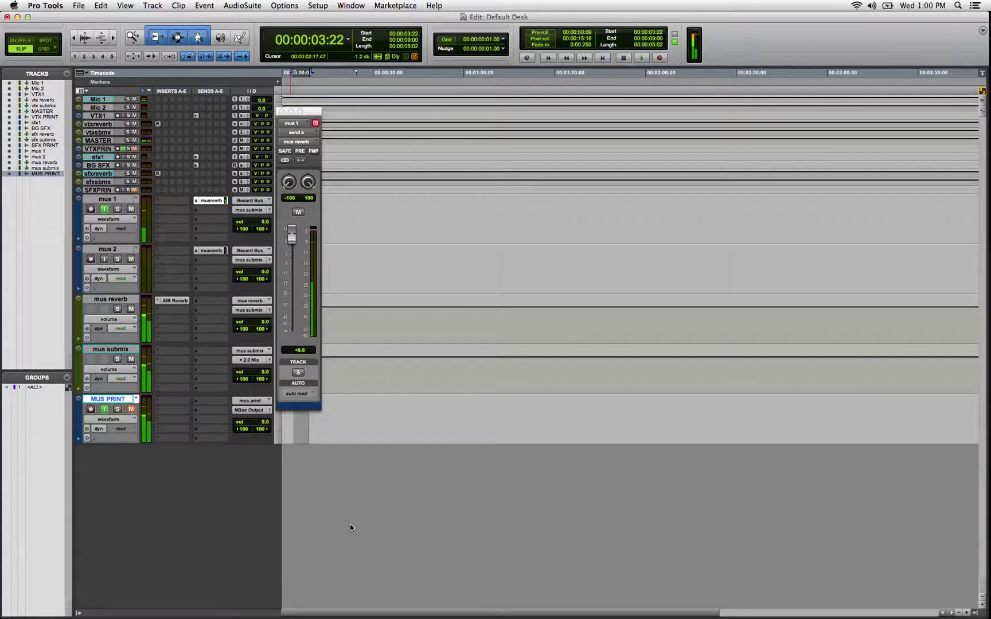
left_click(282, 112)
Select the Mic 1 track and increase its track height
left_click(302, 102)
key("ctrl+Up")
key("ctrl+Up")
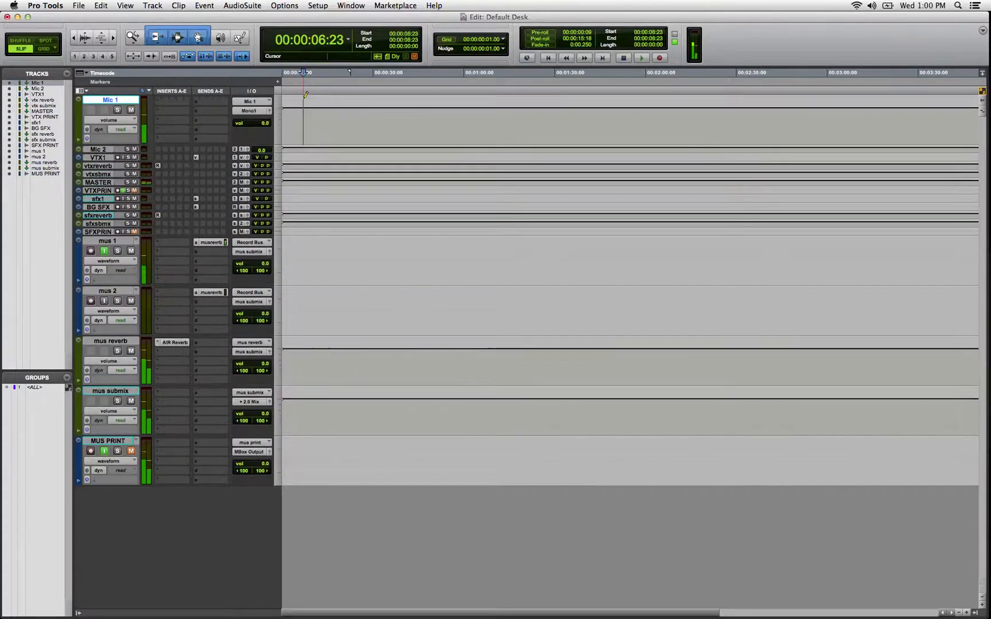
Insert the mono Signal Generator plug-in on the Mic 1 track
left_click(169, 117)
mouse_move(240, 149)
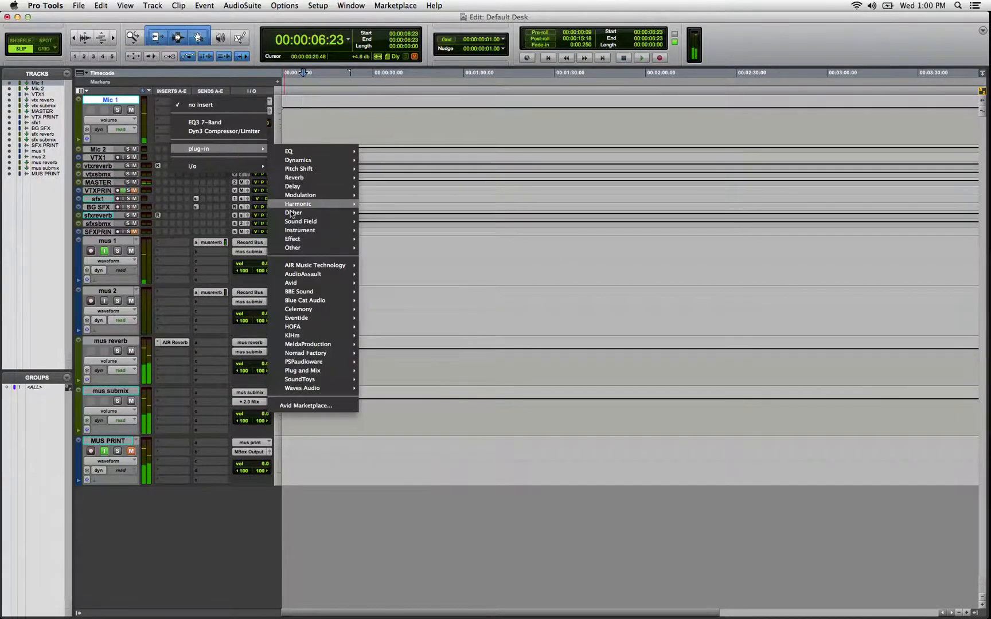
mouse_move(294, 248)
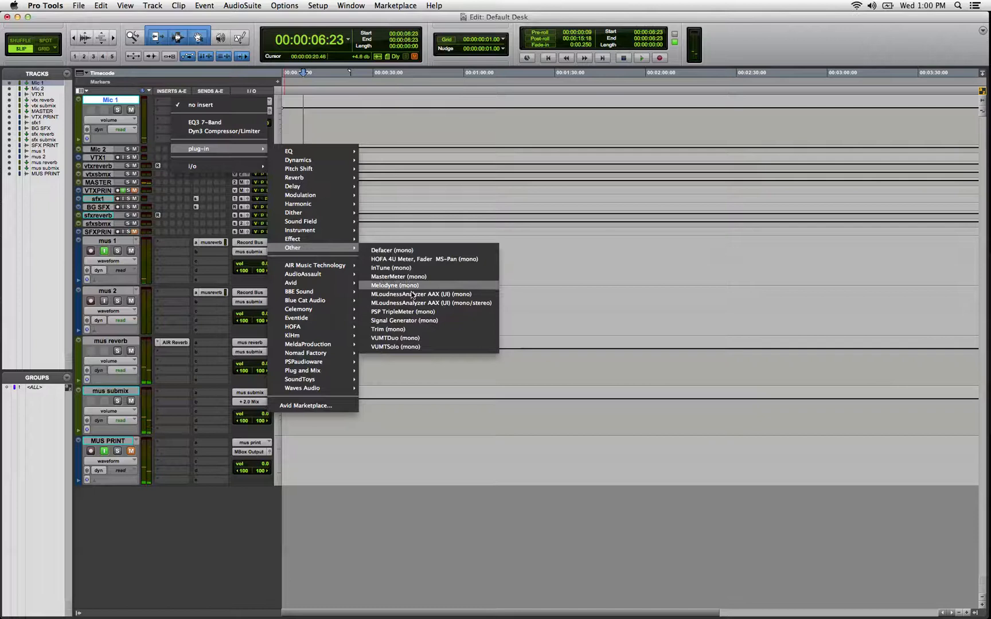
left_click(411, 322)
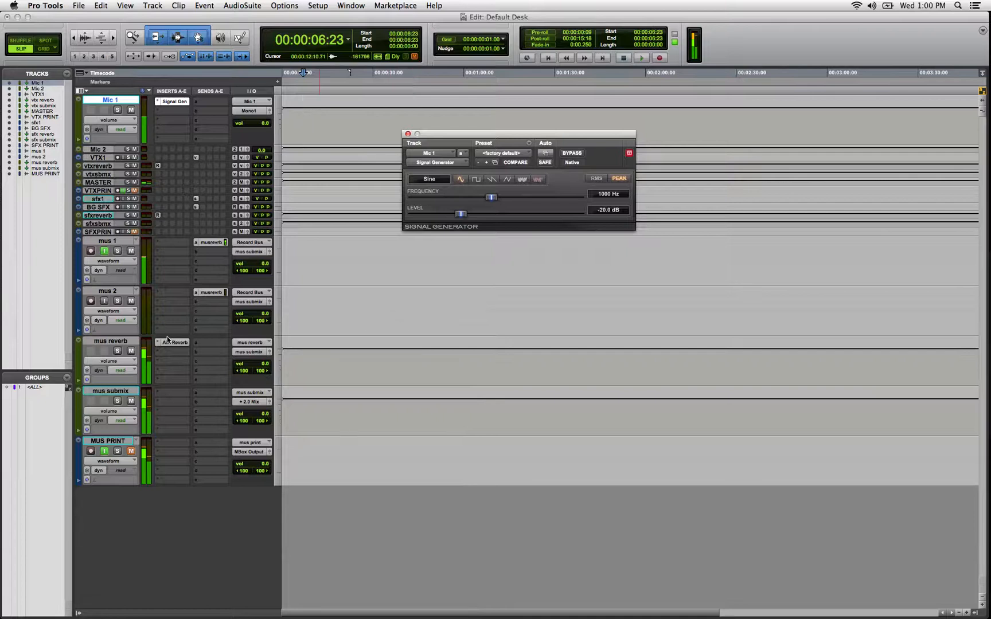
Lower the mus 1 track's mus reverb send to minus infinity and close its send window
left_click(217, 245)
left_click_drag(292, 235, 292, 336)
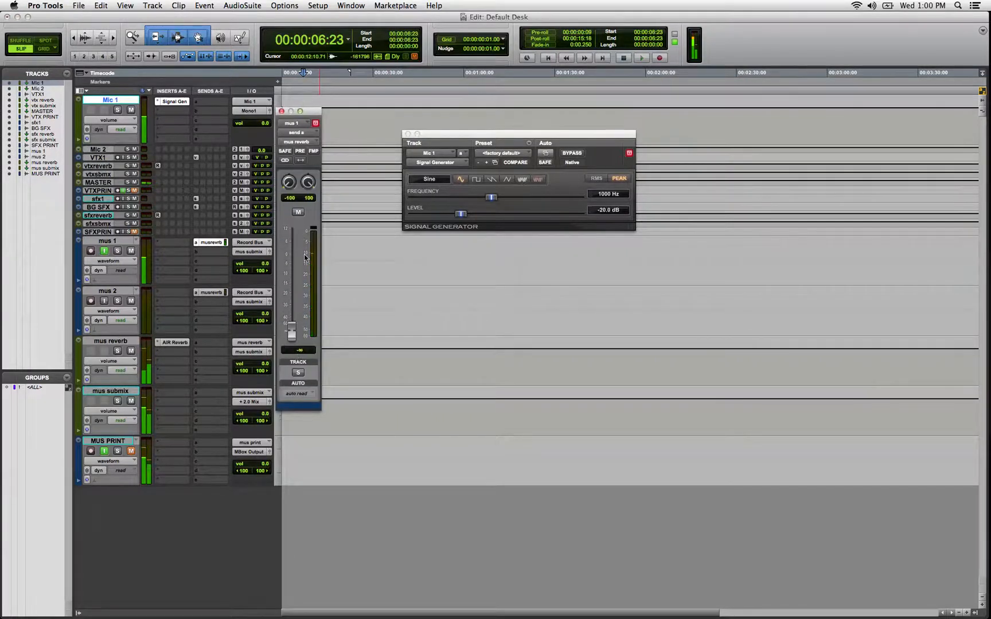
left_click(281, 113)
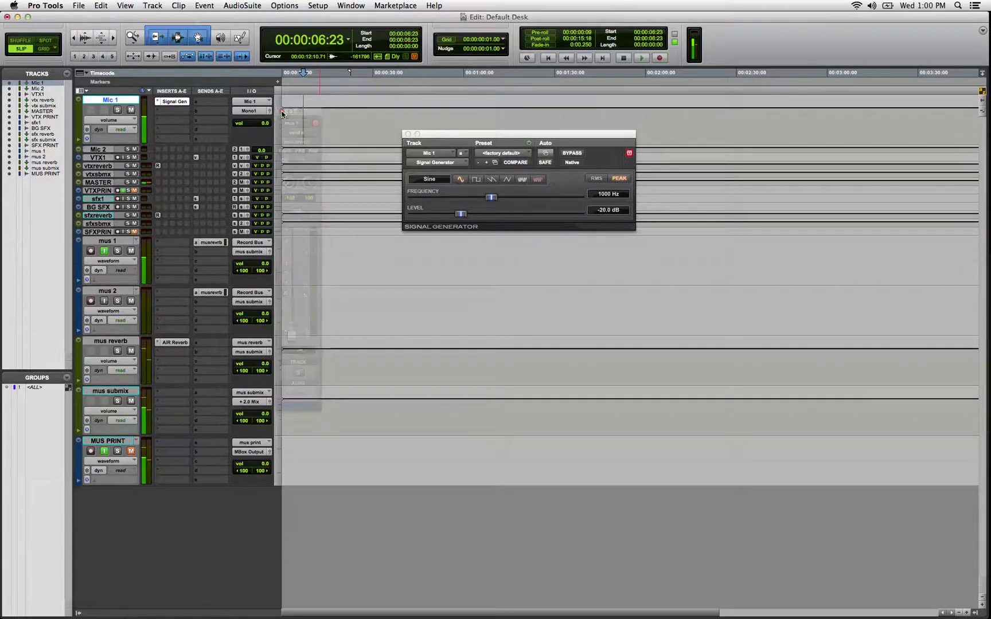
Close the Signal Generator window and remove the plug-in from the Mic 1 track
left_click(407, 134)
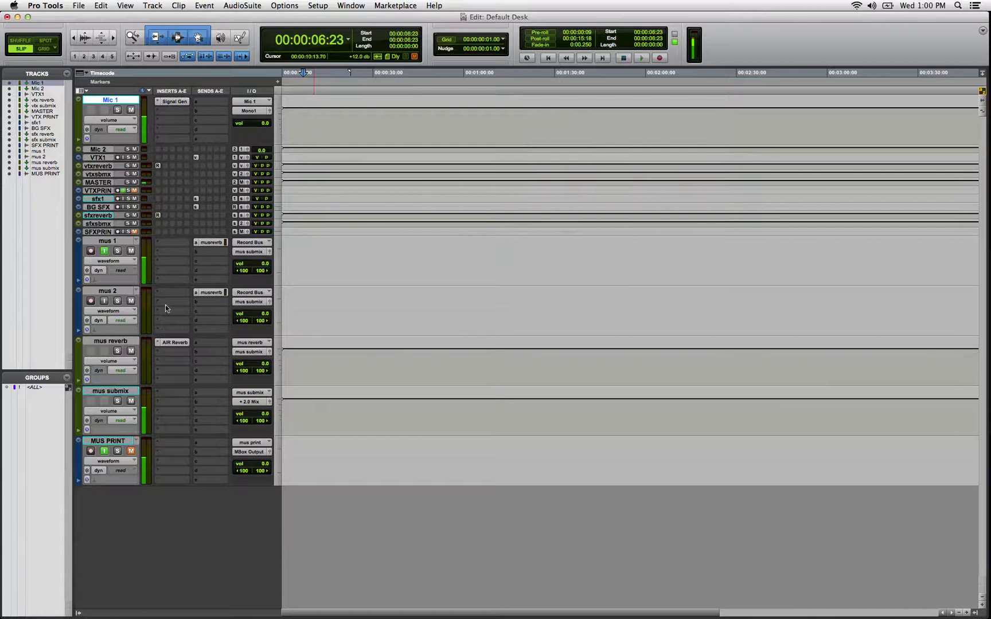
left_click(159, 101)
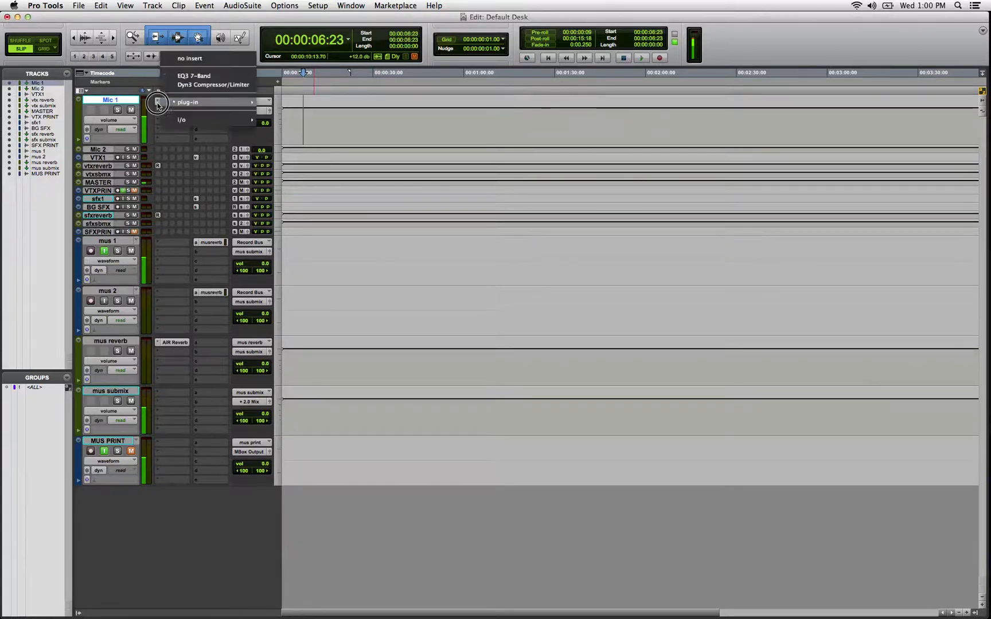
left_click(179, 64)
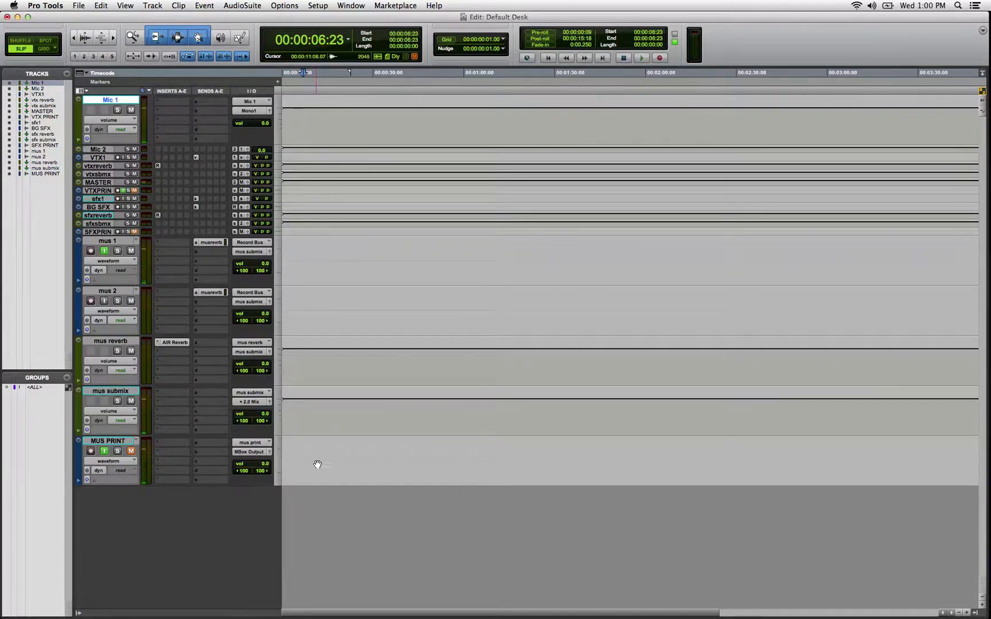
Select a time range across all tracks from MUS PRINT up to Mic 1, give every track the same small height, and clear the selection
left_click_drag(317, 465, 346, 103)
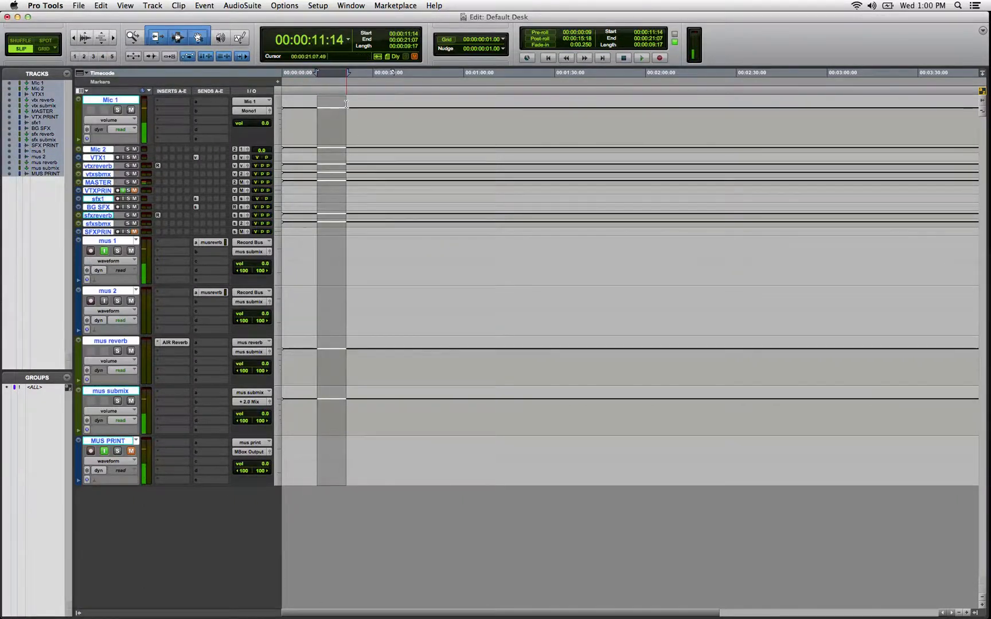
key("ctrl+Down")
key("ctrl+Down")
key("ctrl+Down")
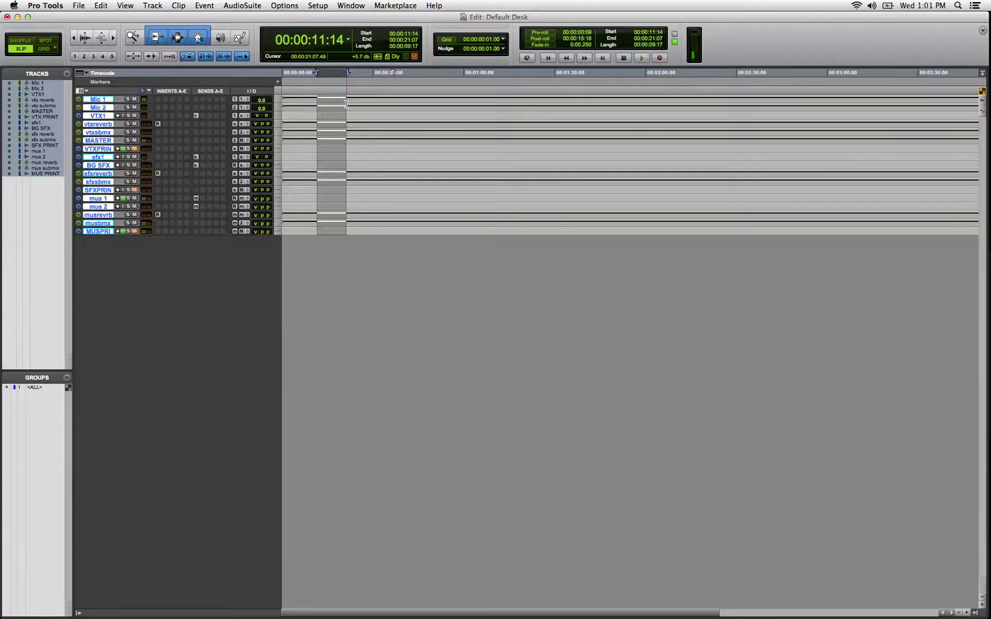
key("ctrl+alt+Up")
key("ctrl+alt+Up")
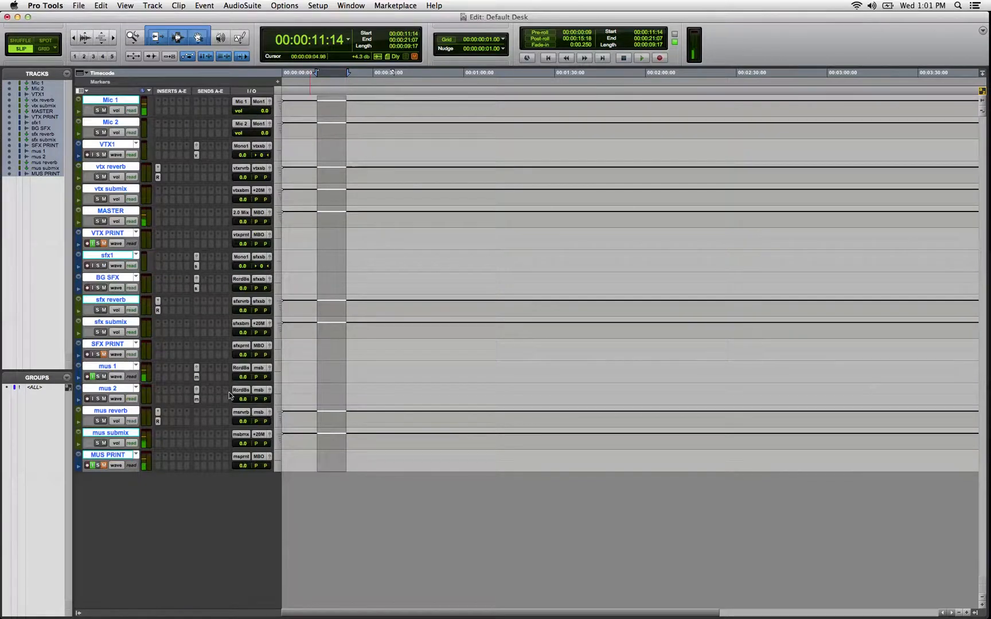
left_click(317, 462)
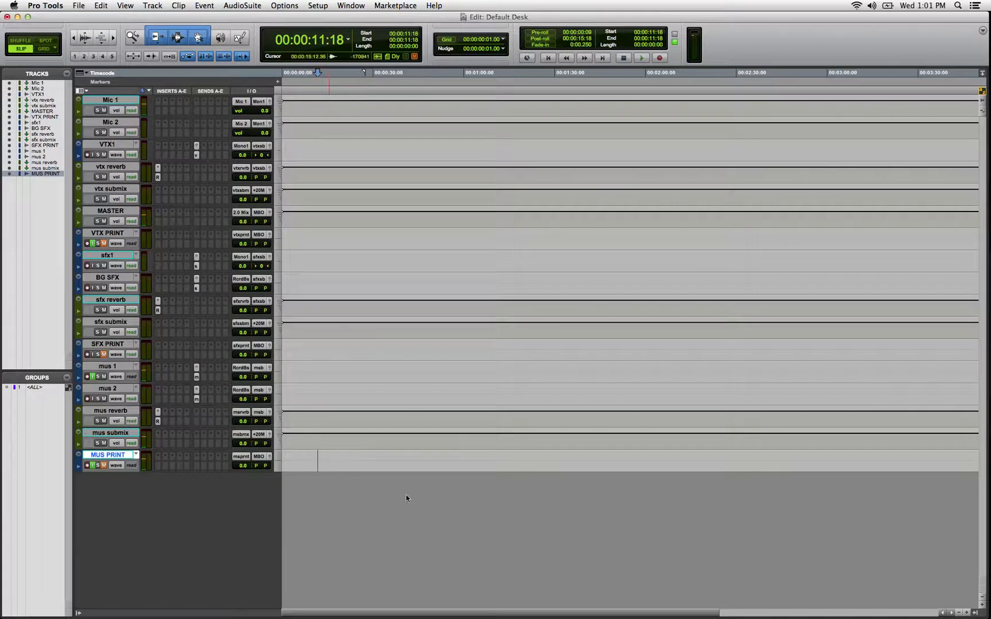
left_click(305, 357)
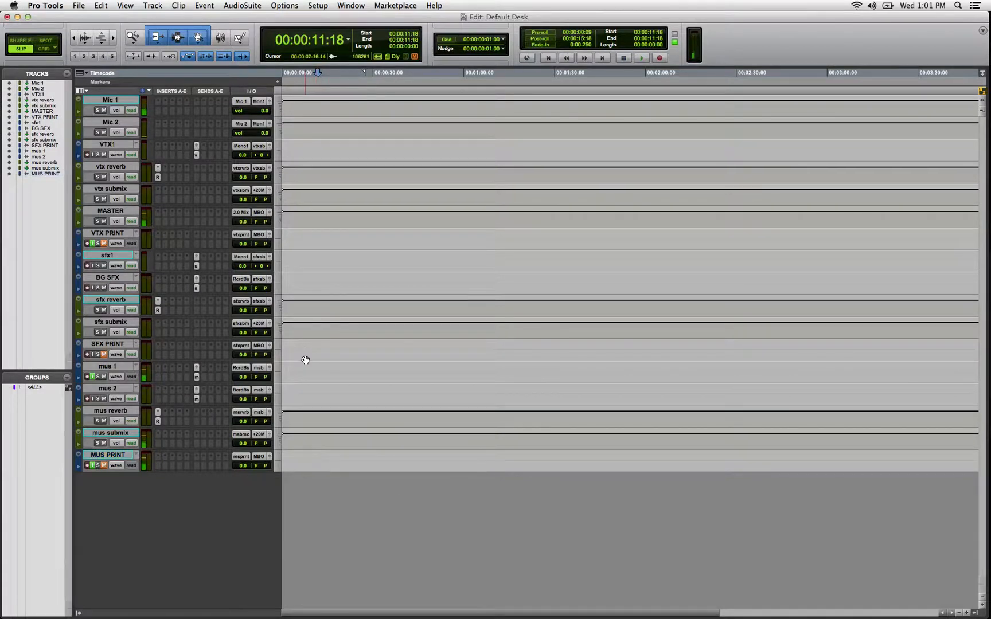
Create a new stereo bus path named 2.0 PRINT in the I/O Setup and accept the setup
left_click(317, 5)
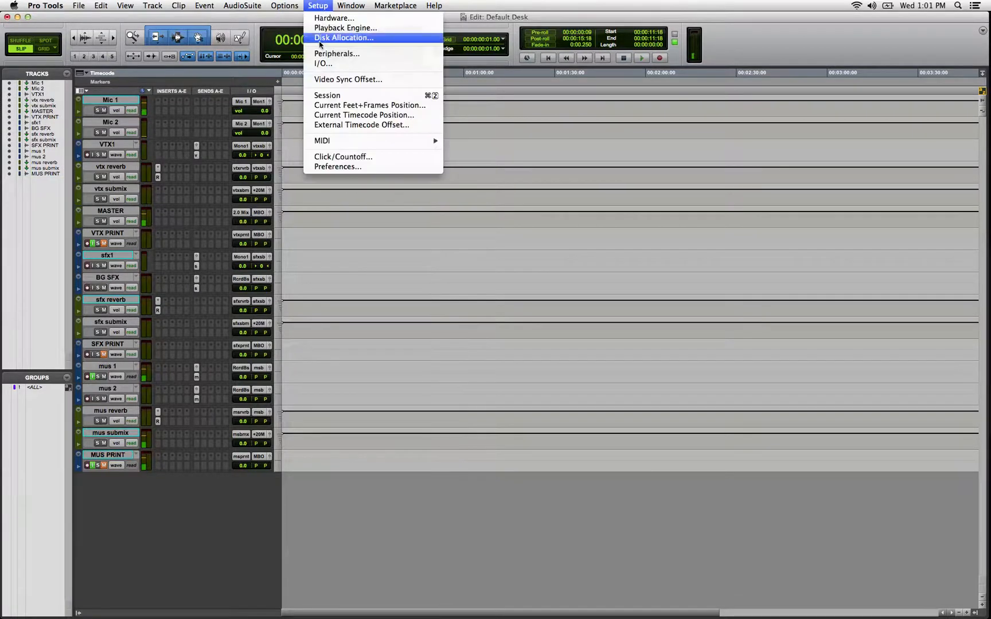
left_click(319, 63)
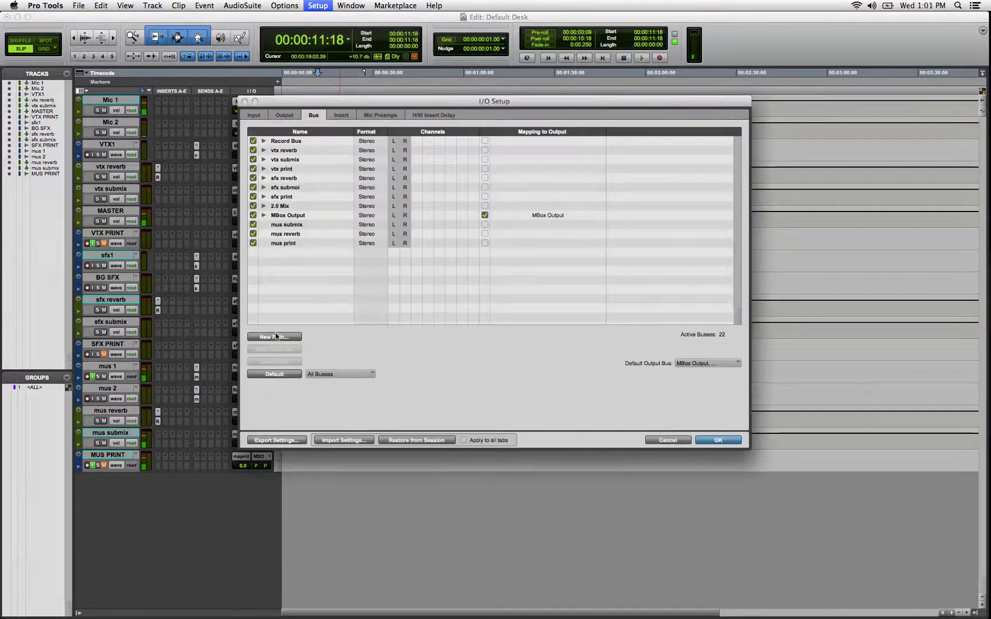
left_click(274, 336)
left_click(467, 212)
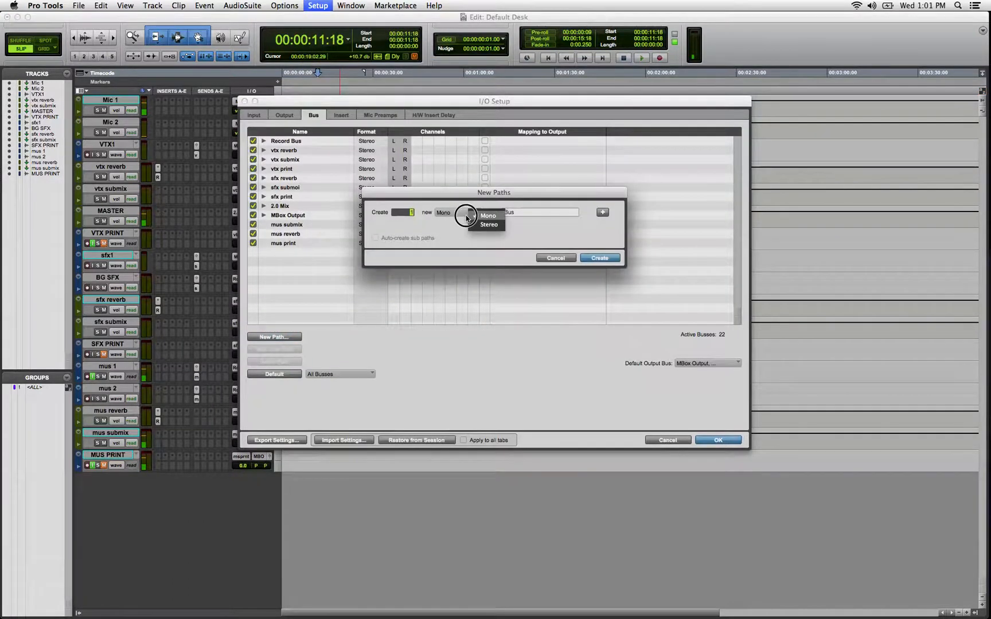
left_click(469, 224)
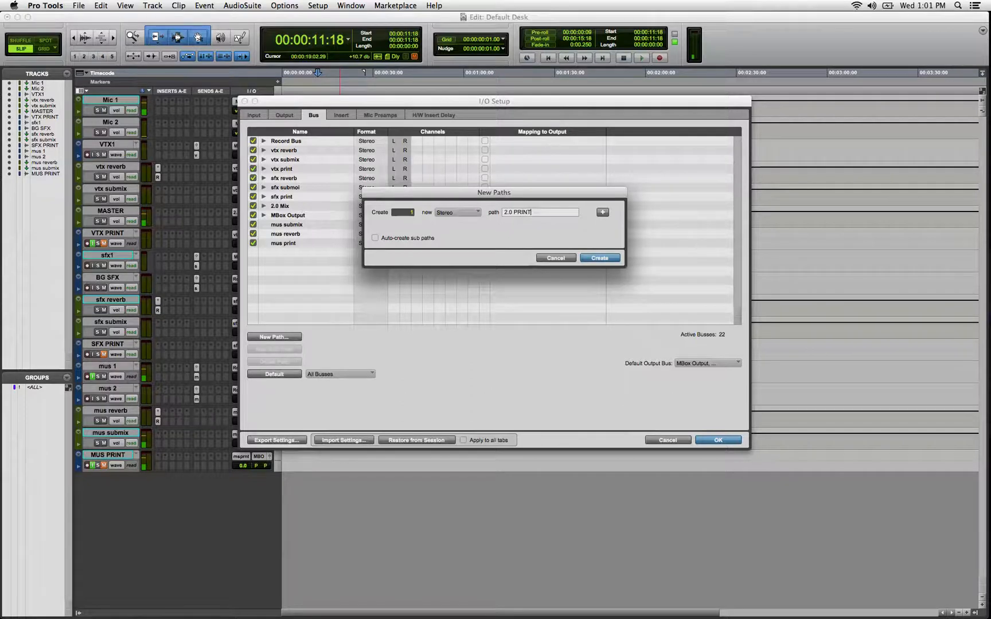
key("Return")
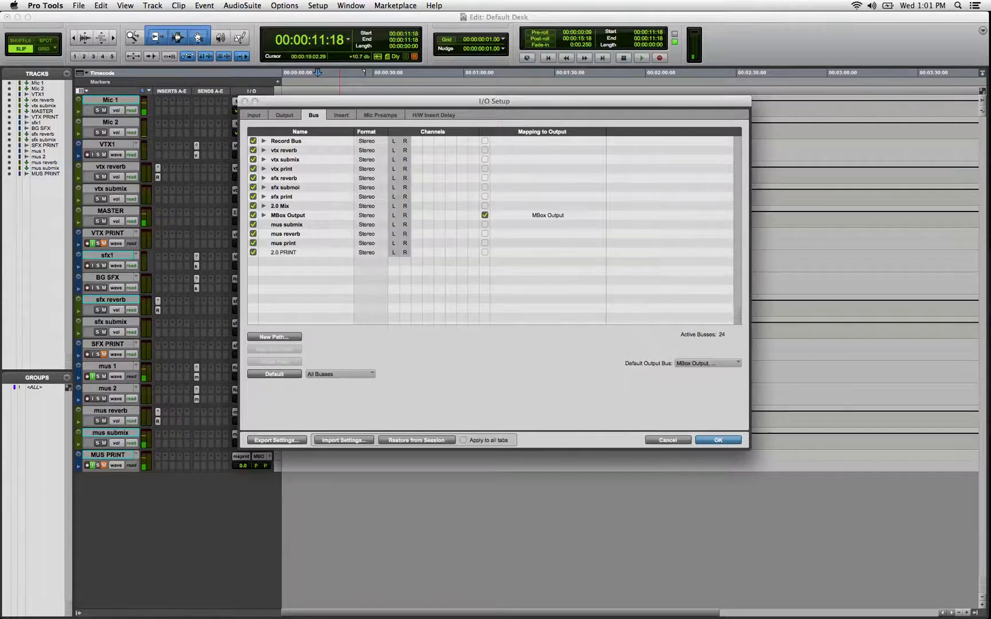
left_click(718, 440)
Create one stereo audio track below MUS PRINT and name it 2.0 PRINT
left_click(122, 455)
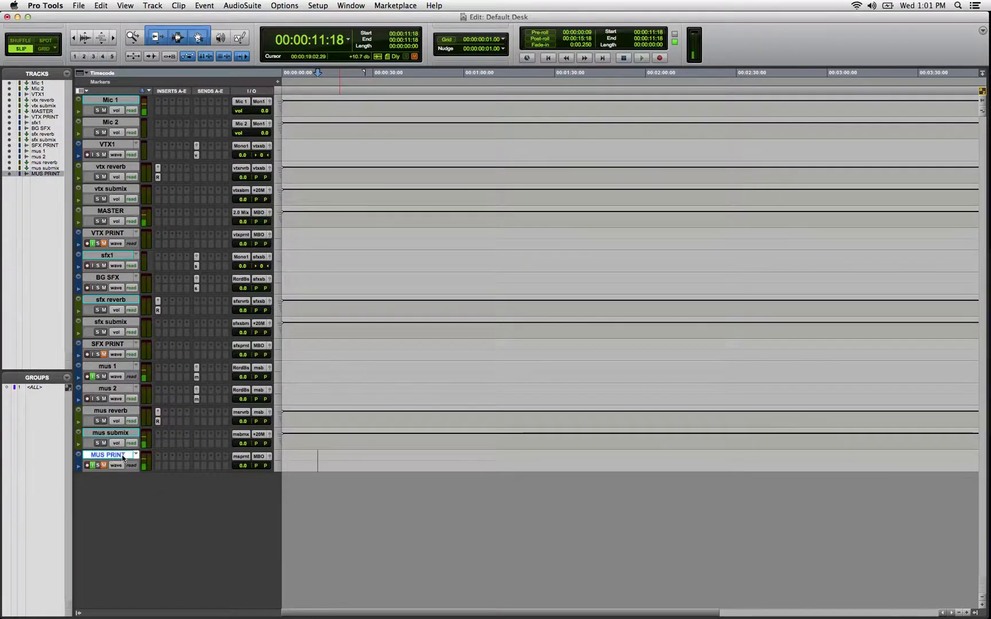
key("super+shift+n")
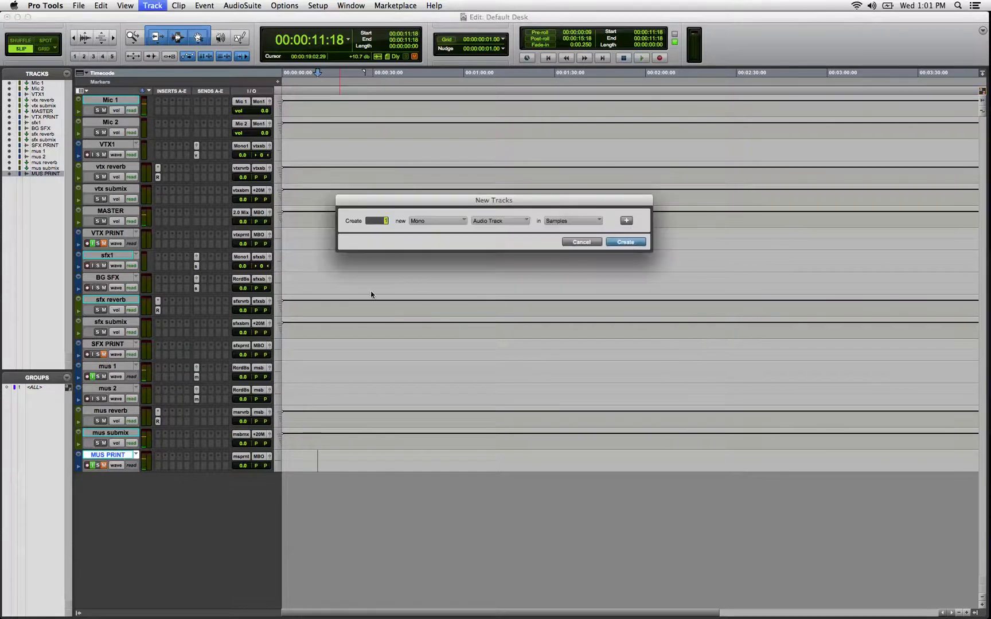
left_click(445, 225)
left_click(466, 233)
left_click(624, 242)
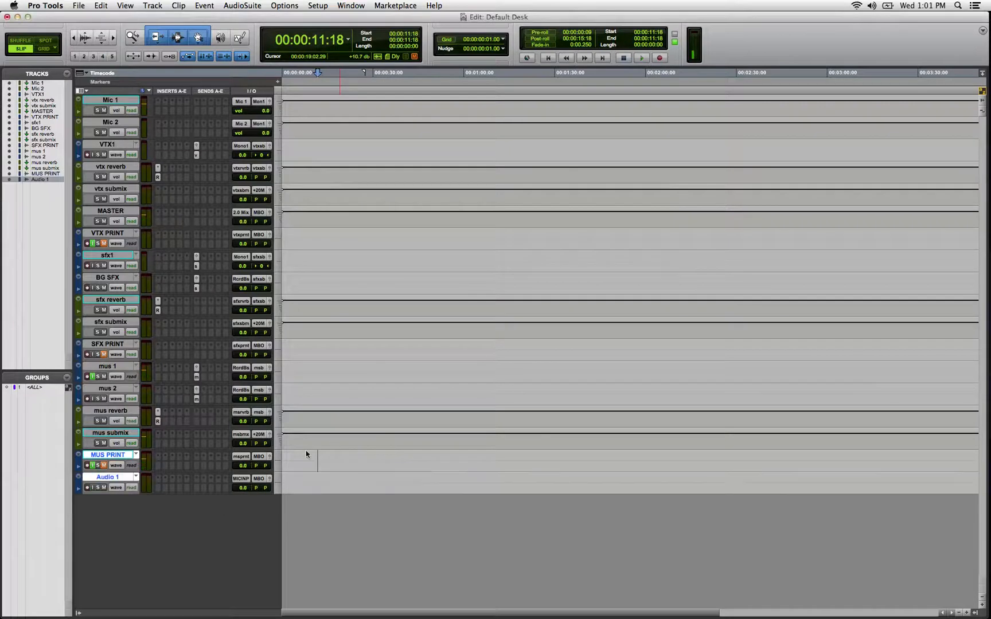
double_click(104, 478)
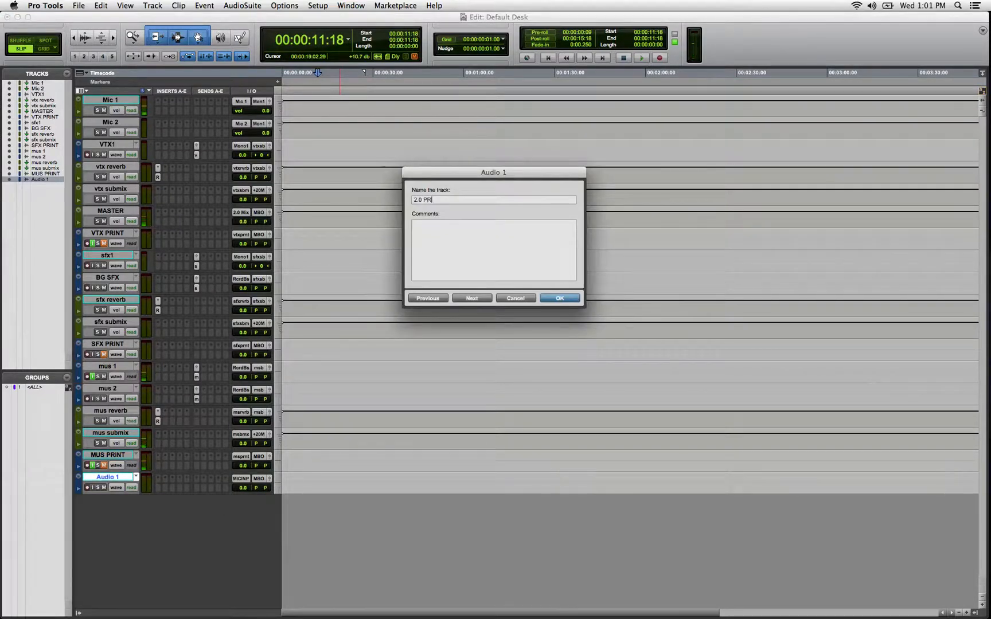
type("2.0 PRINT")
key("Return")
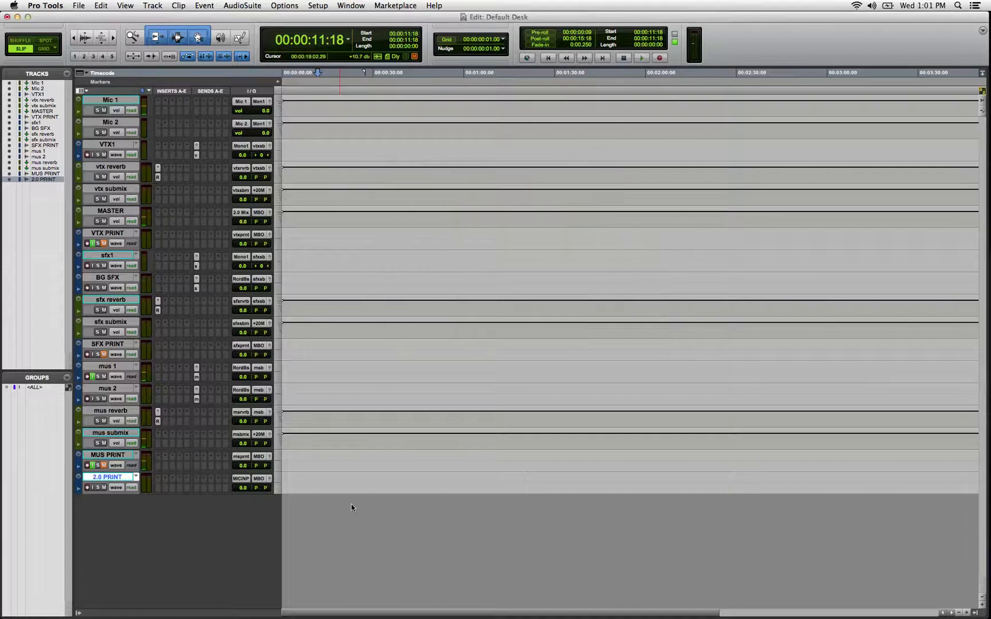
Increase the track heights of 2.0 PRINT and MASTER, making MASTER the taller one
left_click(336, 480)
key("ctrl+Up")
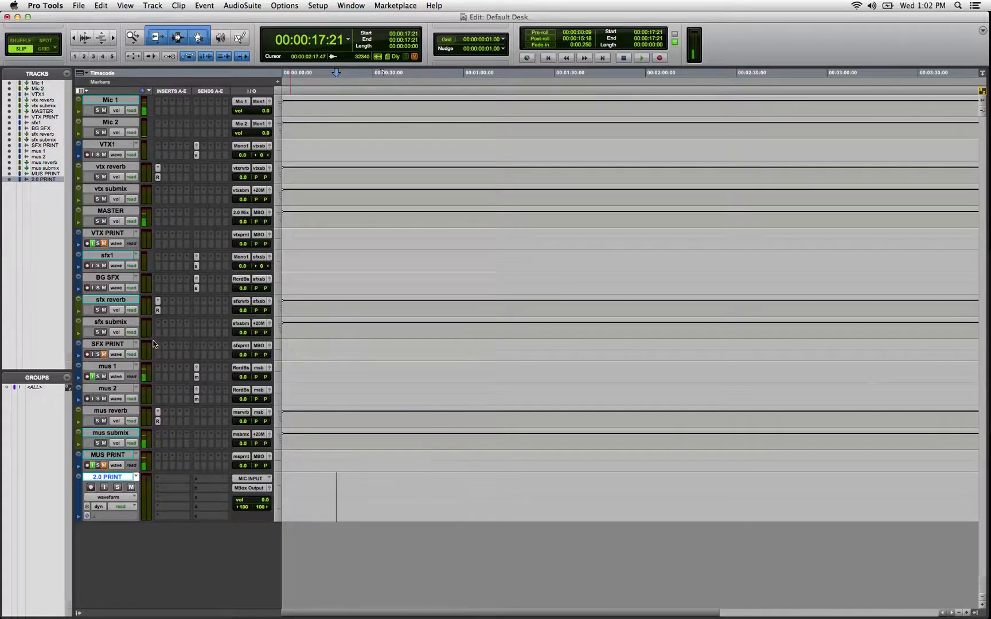
left_click(292, 216)
key("ctrl+Up")
key("ctrl+Up")
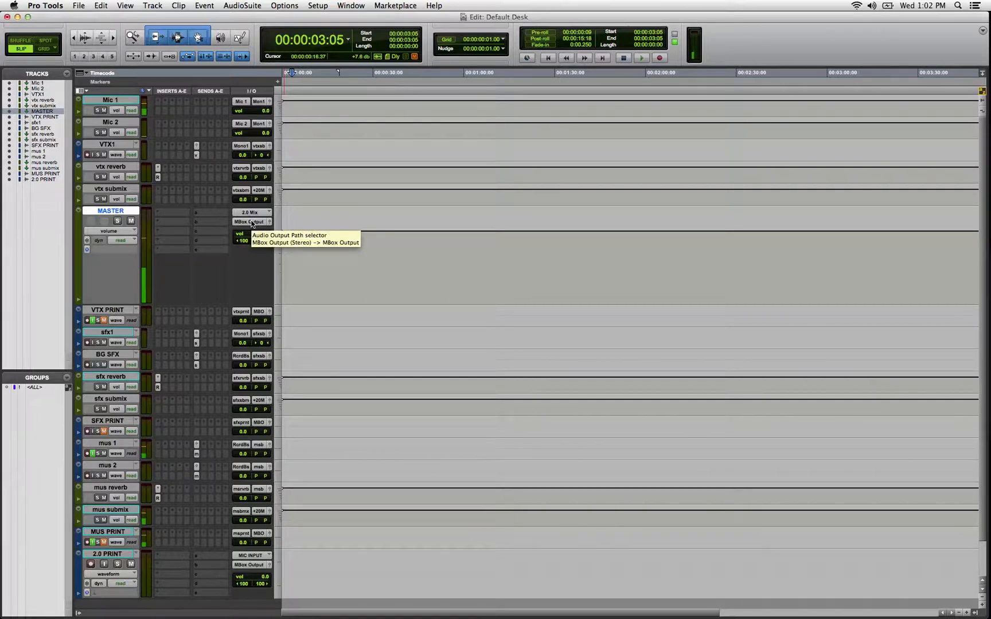
Add the 2.0 PRINT (Stereo) bus as an additional output on the MASTER track, keeping MBox Output
left_click(101, 555)
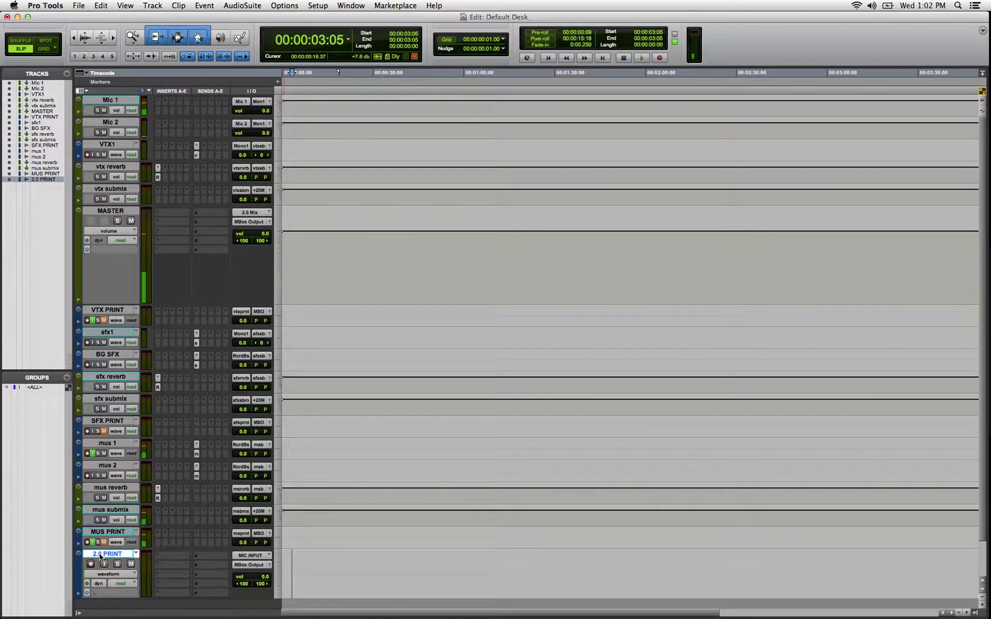
left_click(121, 211)
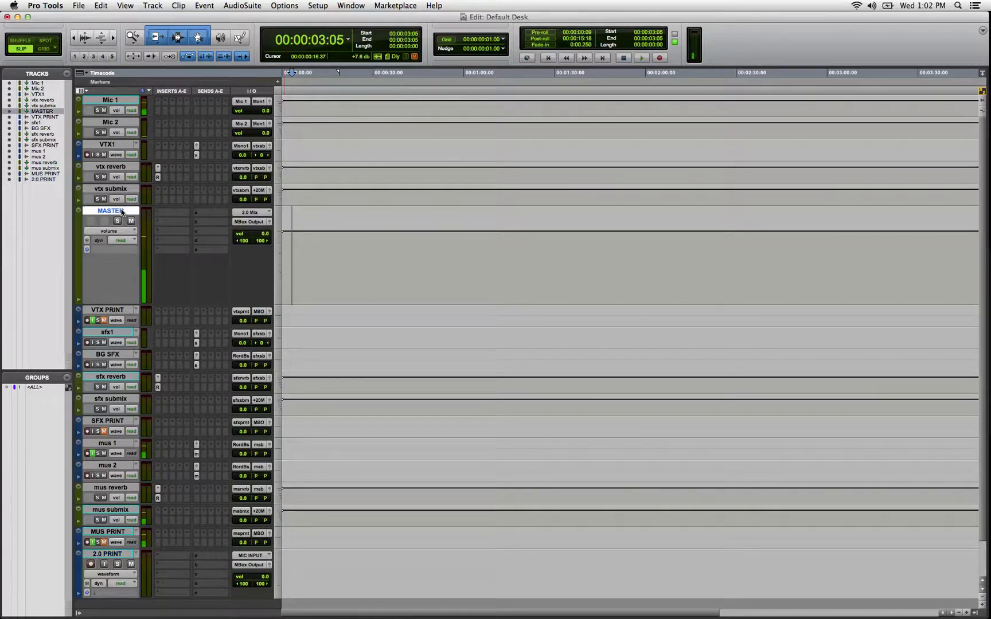
left_click(249, 223)
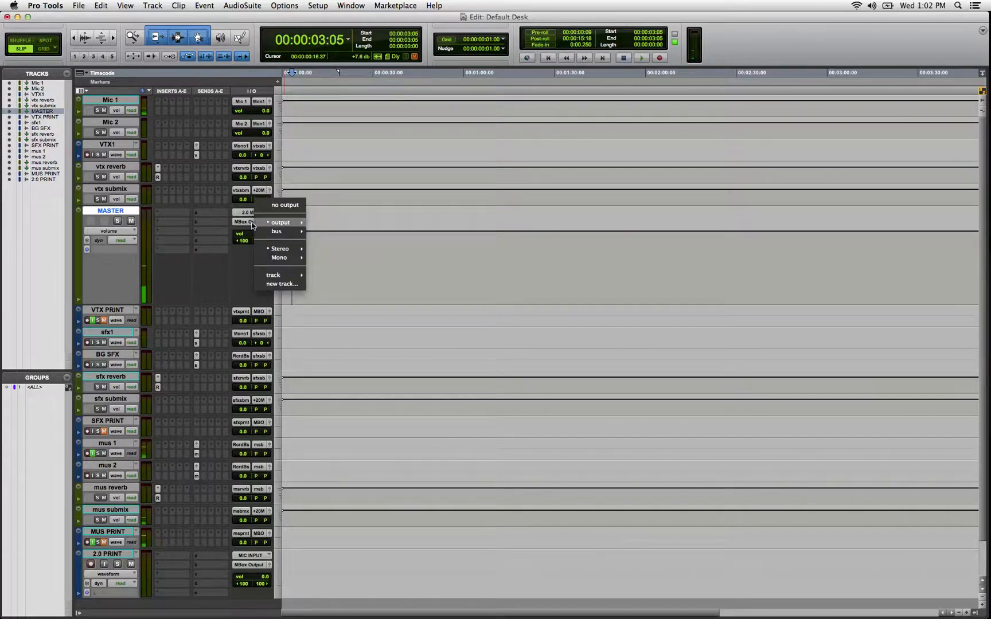
mouse_move(263, 233)
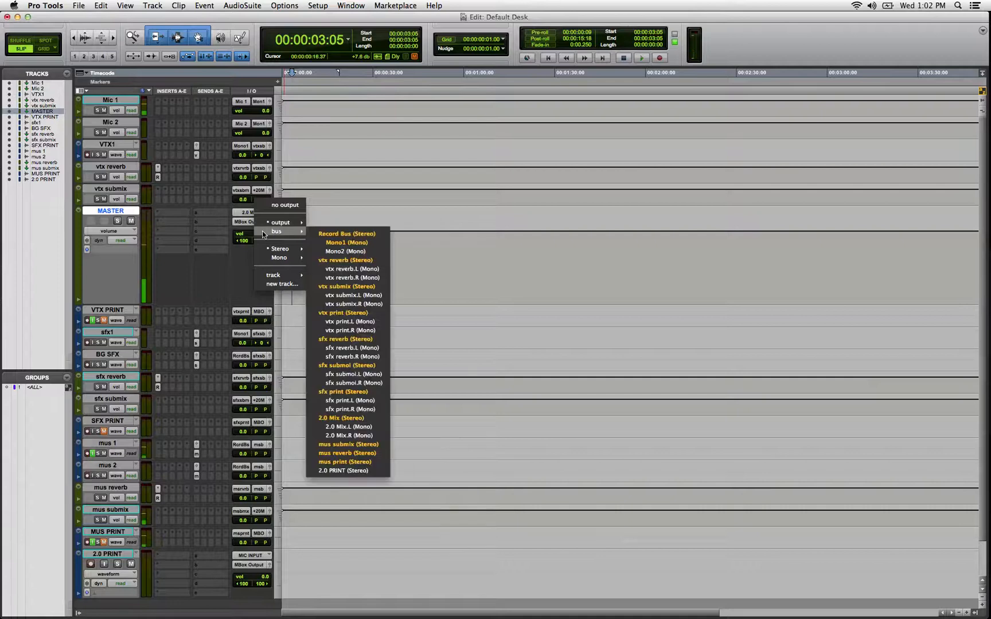
left_click(331, 470)
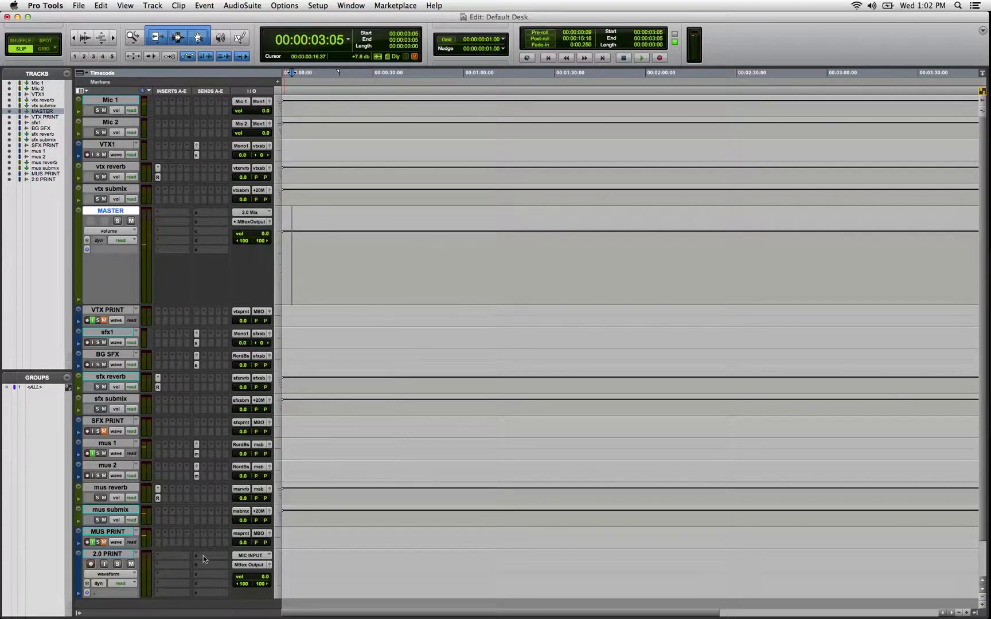
Mute the 2.0 PRINT track with input monitoring enabled, and set its input to the 2.0 PRINT (Stereo) bus
left_click(131, 564)
left_click(105, 564)
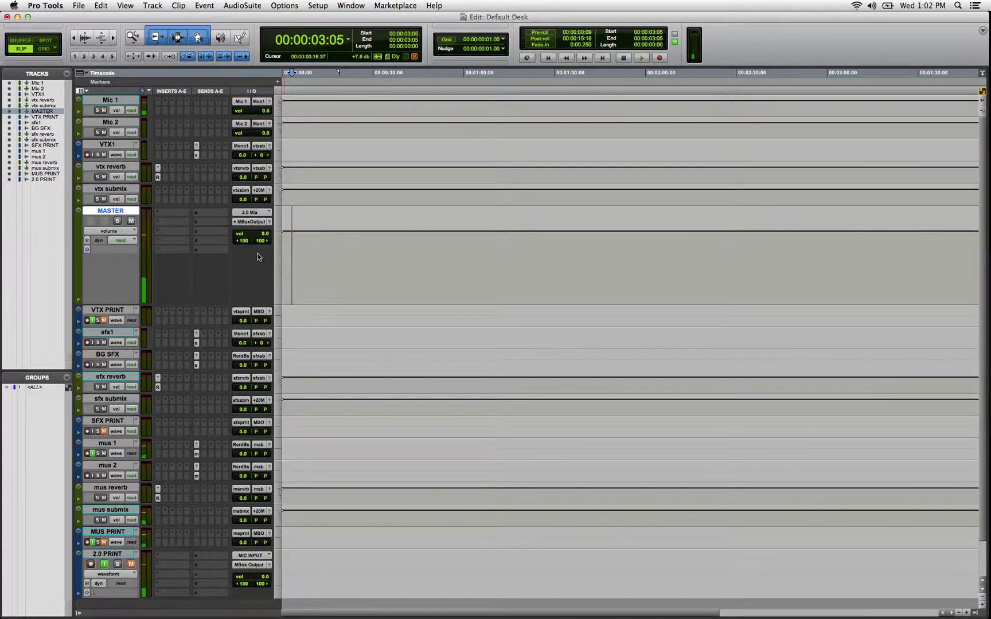
left_click(118, 554)
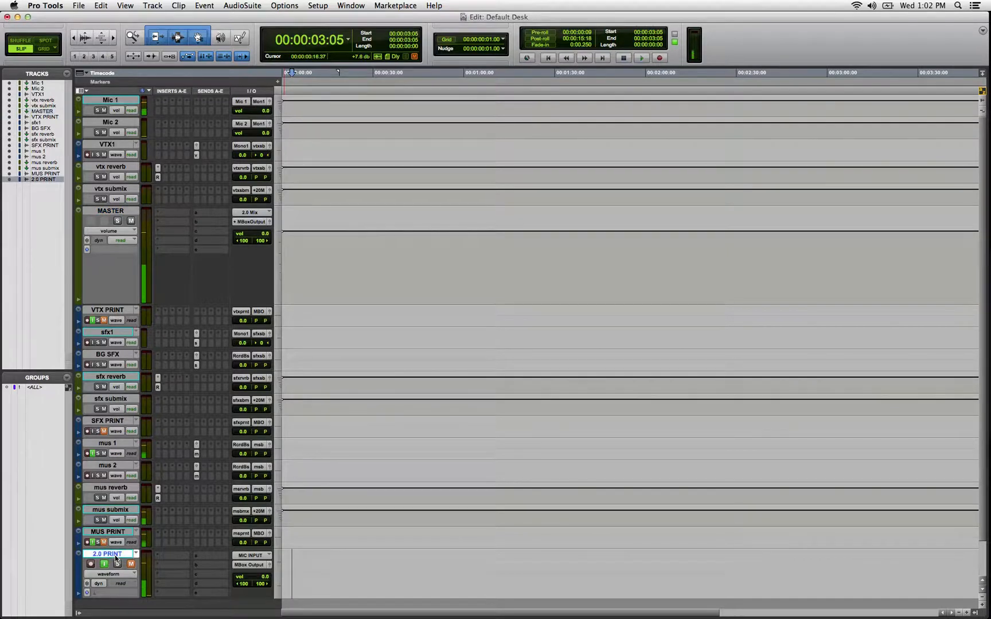
left_click(252, 555)
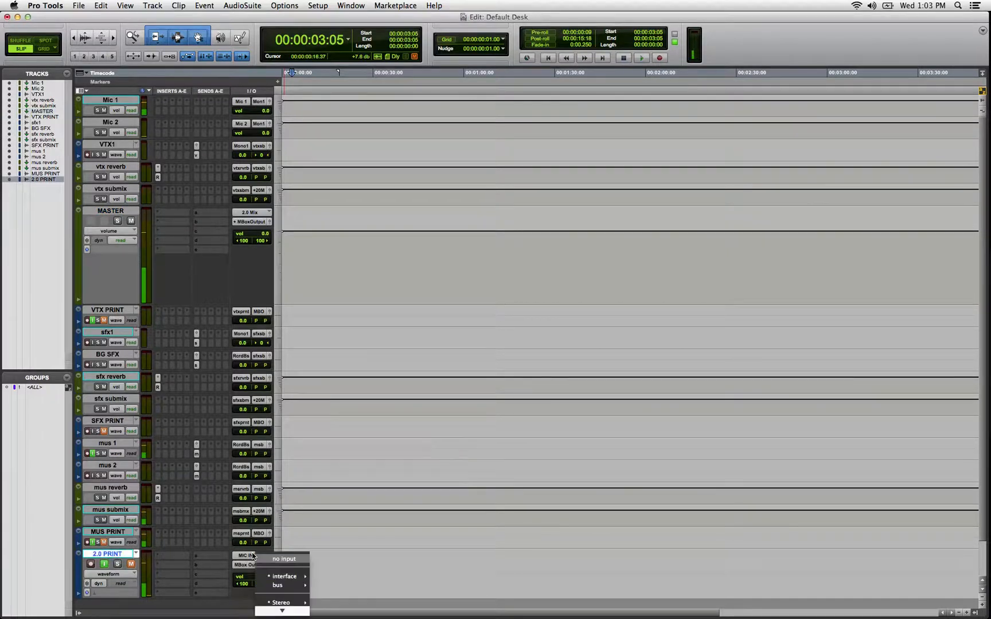
mouse_move(286, 585)
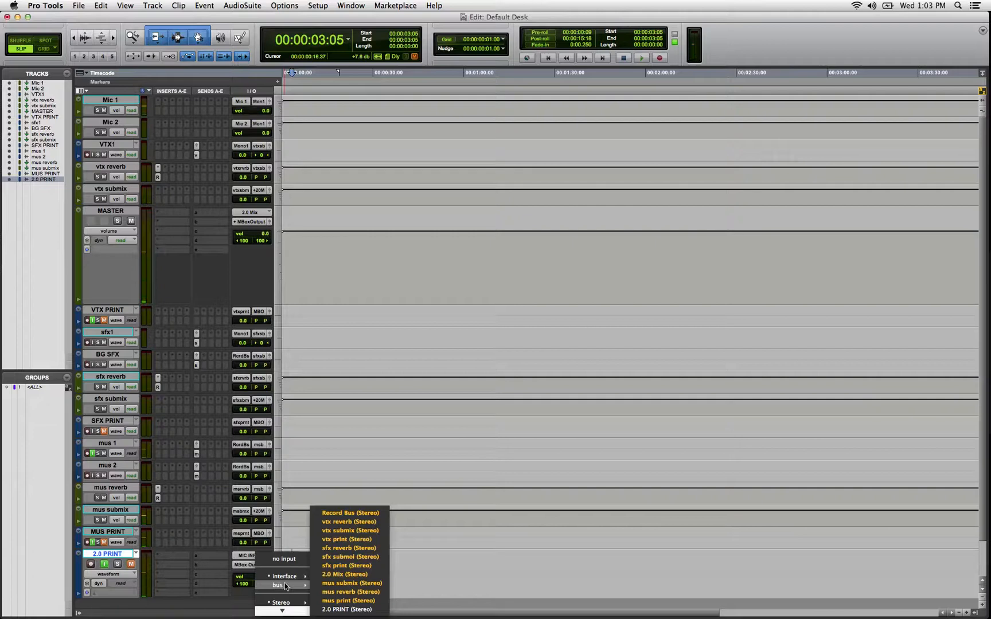
left_click(342, 609)
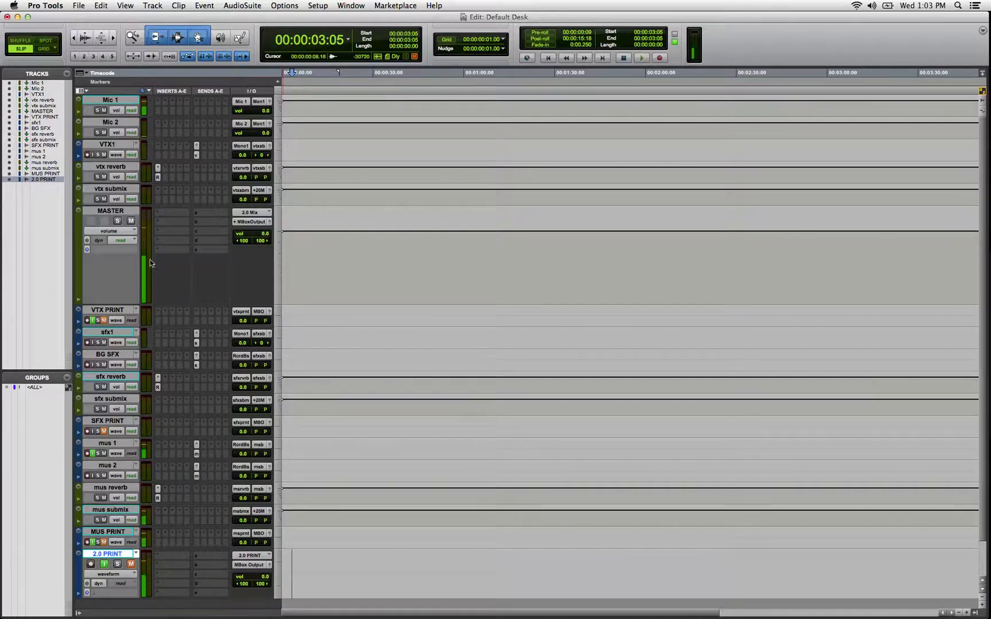
Mute the MASTER track and unmute it again to check its effect on the 2.0 PRINT level
left_click(132, 221)
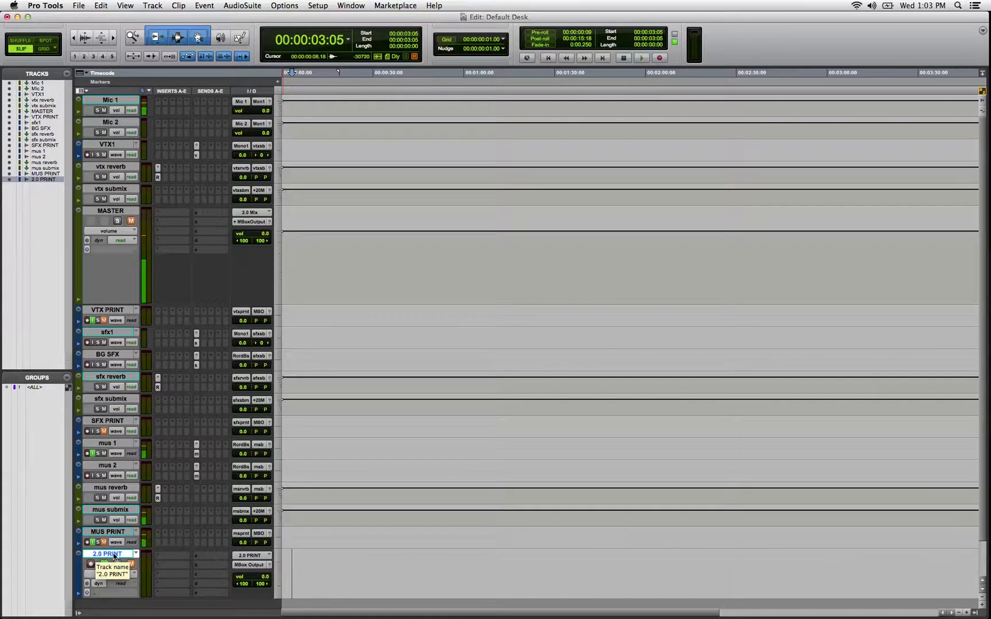
left_click(127, 214)
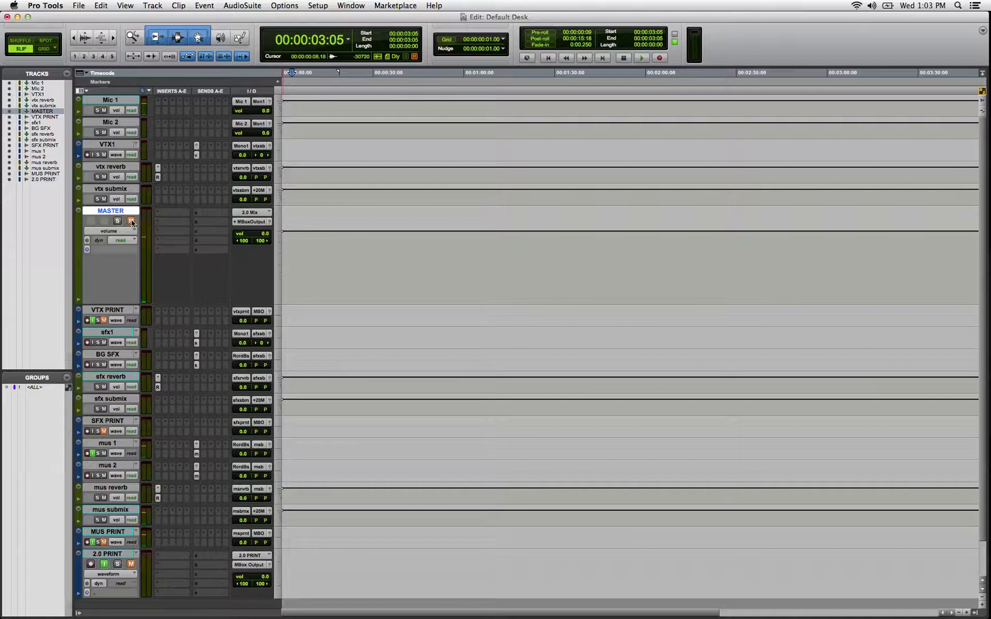
left_click(132, 222)
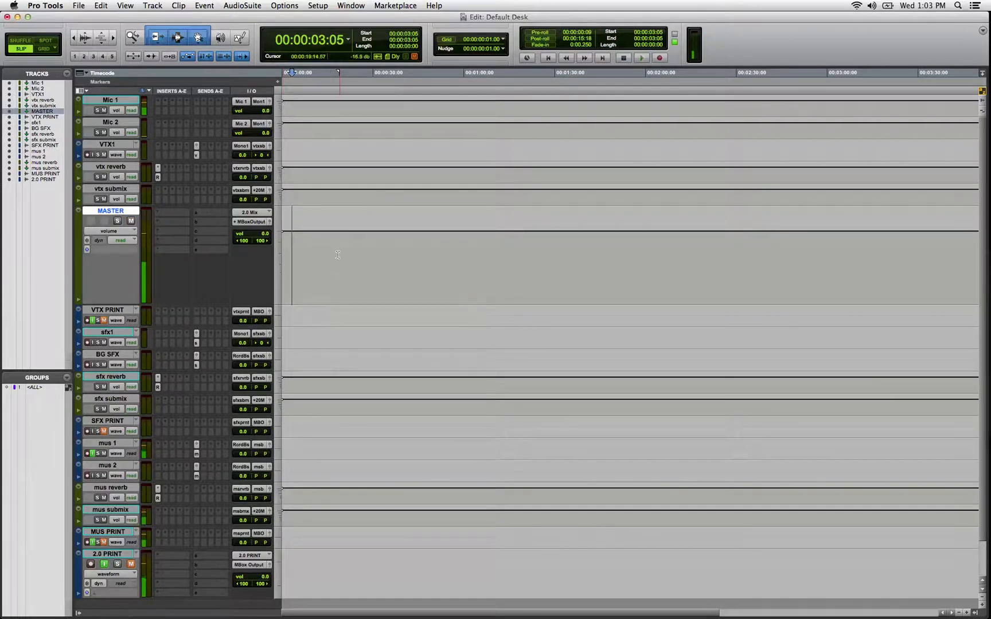
Reduce all tracks in the Edit window to the smallest track height
key("ctrl+alt+Down")
key("ctrl+alt+Down")
key("ctrl+alt+Down")
key("ctrl+alt+Down")
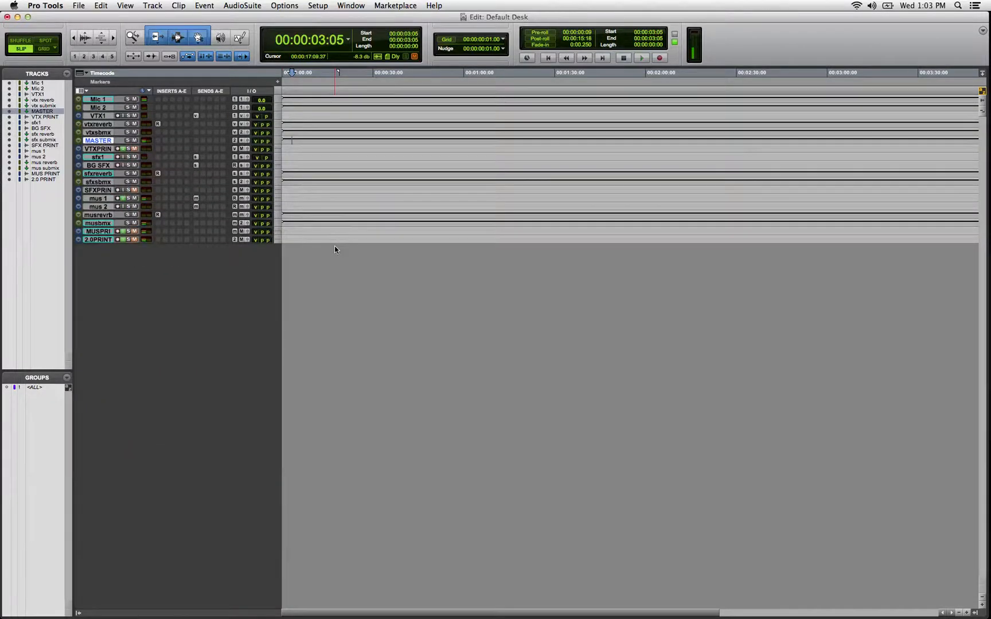
Switch to the Mix window and hide its Tracks and Groups lists, leaving Mic 2 selected
key("super+equal")
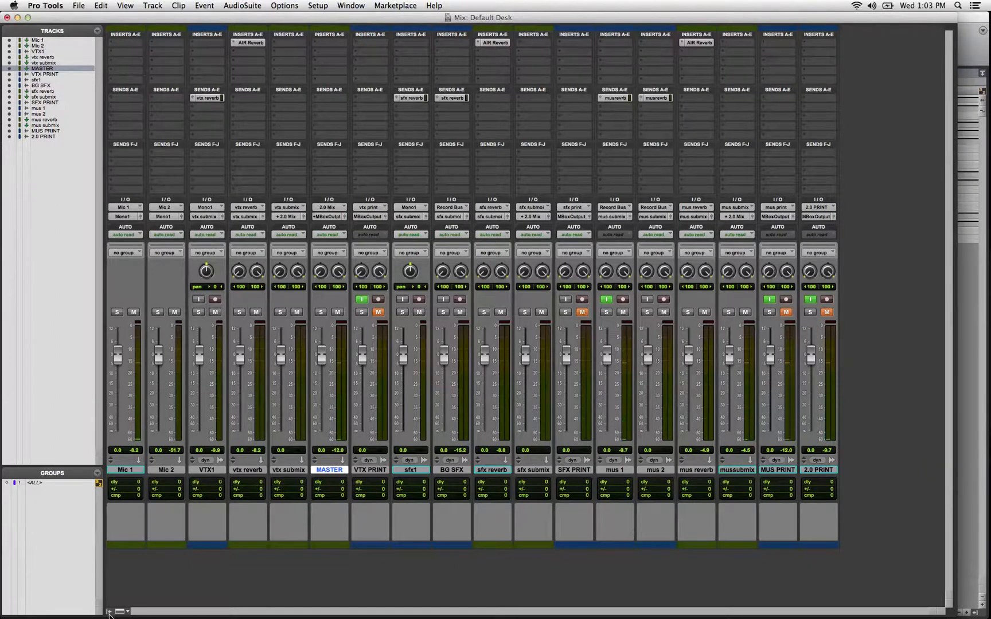
left_click(109, 611)
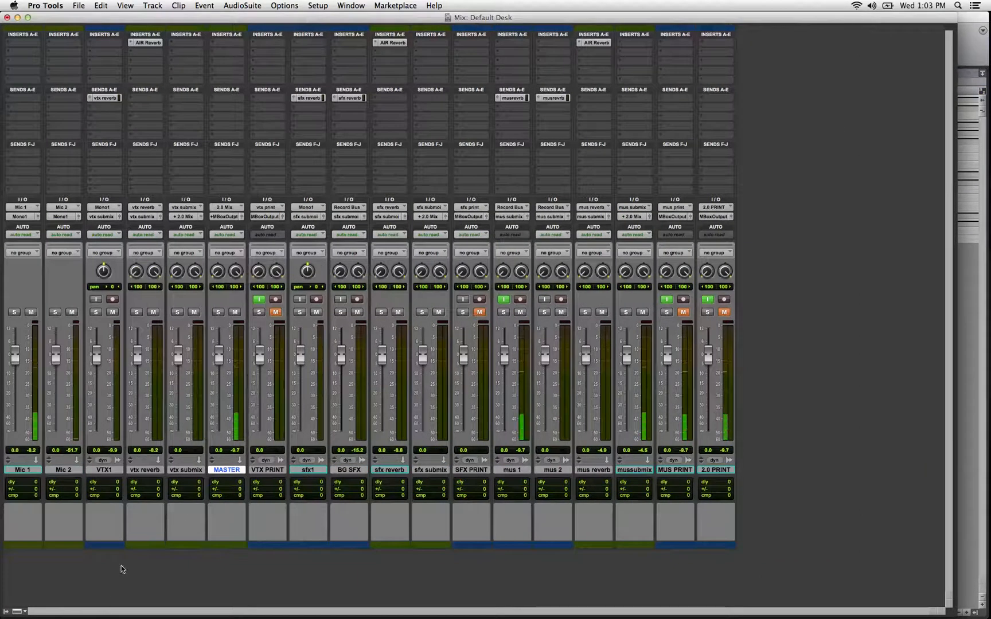
left_click(31, 470)
left_click(50, 469)
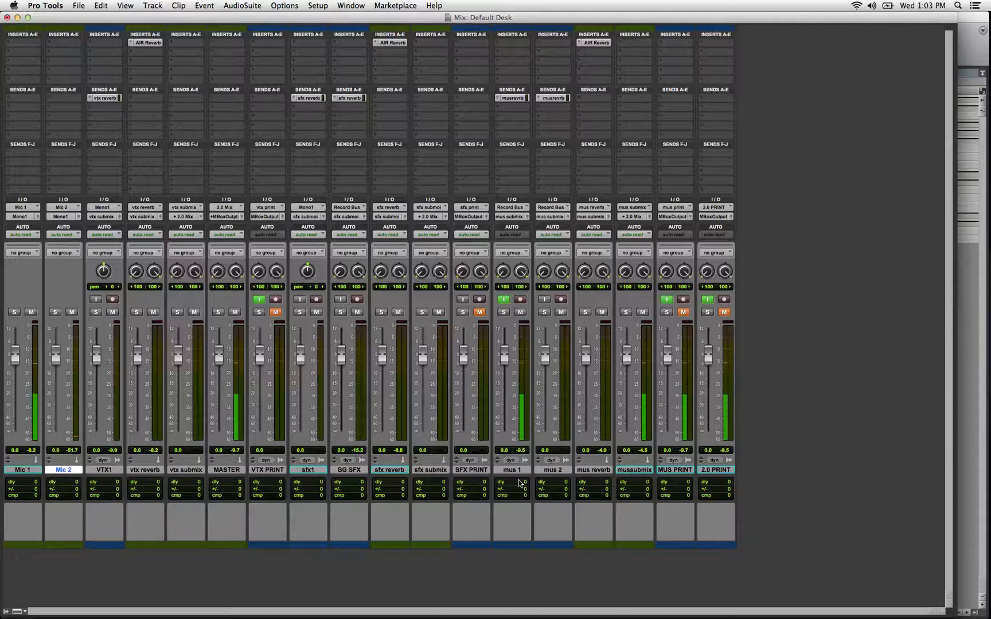
Move VTX PRINT, SFX PRINT and MUS PRINT in that order after 2.0 PRINT, and MASTER directly before 2.0 PRINT
left_click_drag(268, 469, 720, 456)
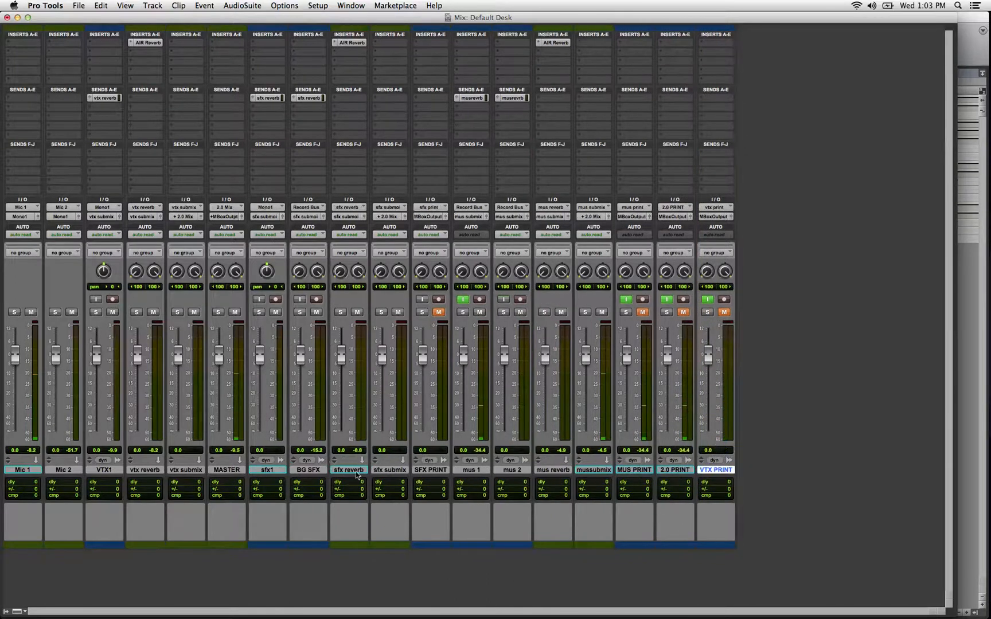
left_click_drag(427, 470, 738, 475)
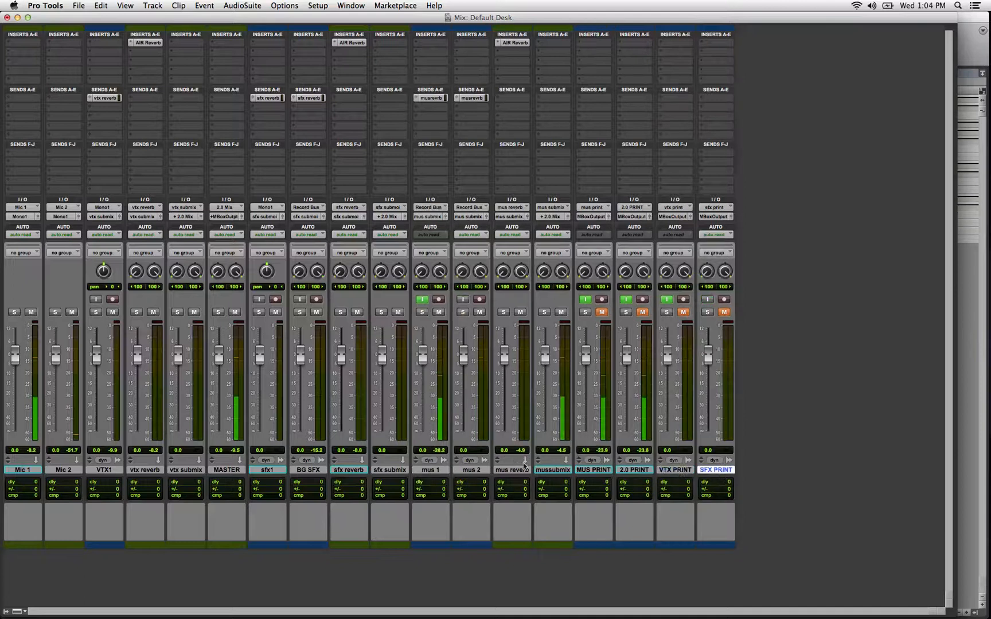
left_click_drag(583, 473, 726, 476)
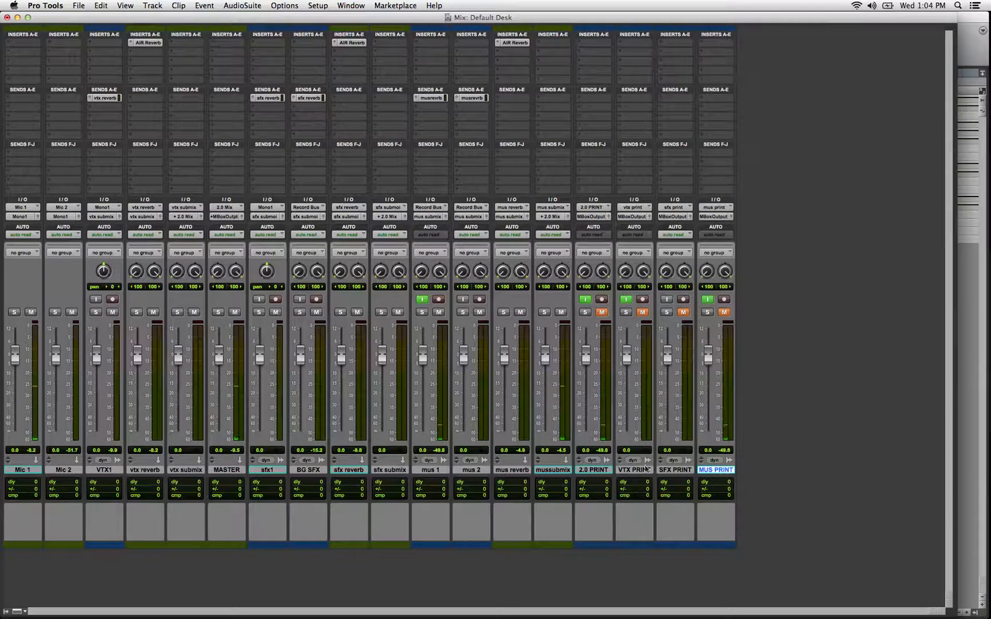
left_click(594, 470)
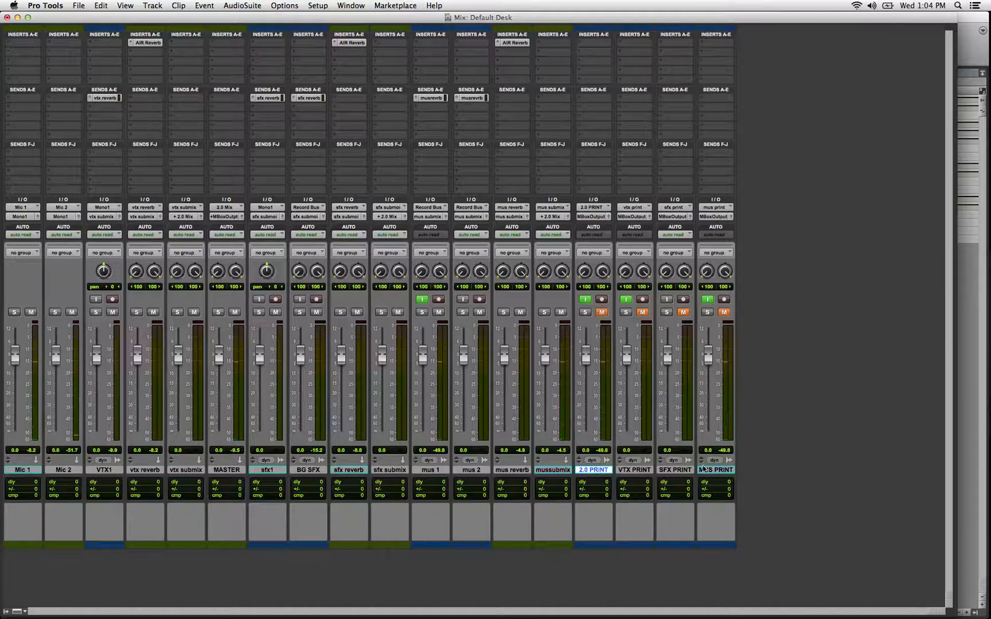
left_click_drag(227, 470, 565, 473)
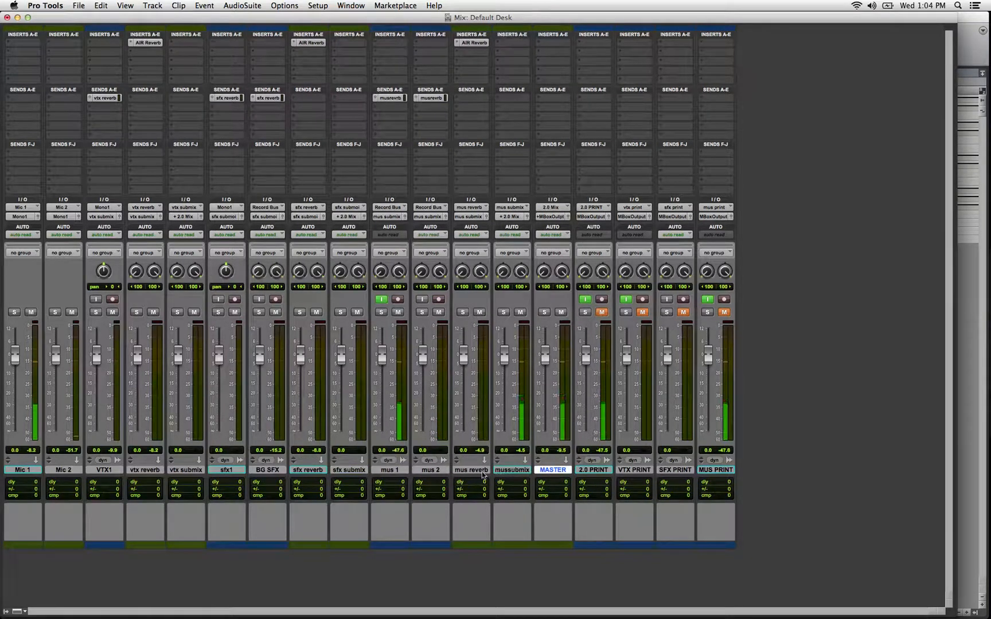
Group the vtx, sfx and mus submixes directly before MASTER, and the vtx, sfx and mus reverbs directly before the submixes
left_click_drag(349, 471, 490, 476)
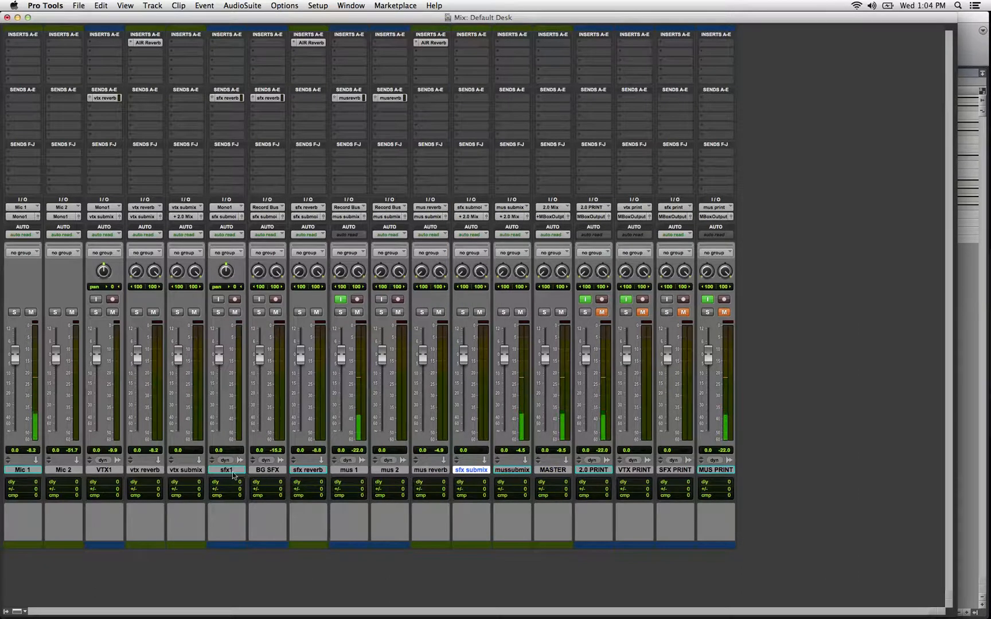
left_click(185, 470)
left_click_drag(185, 472, 455, 475)
left_click_drag(267, 470, 357, 477)
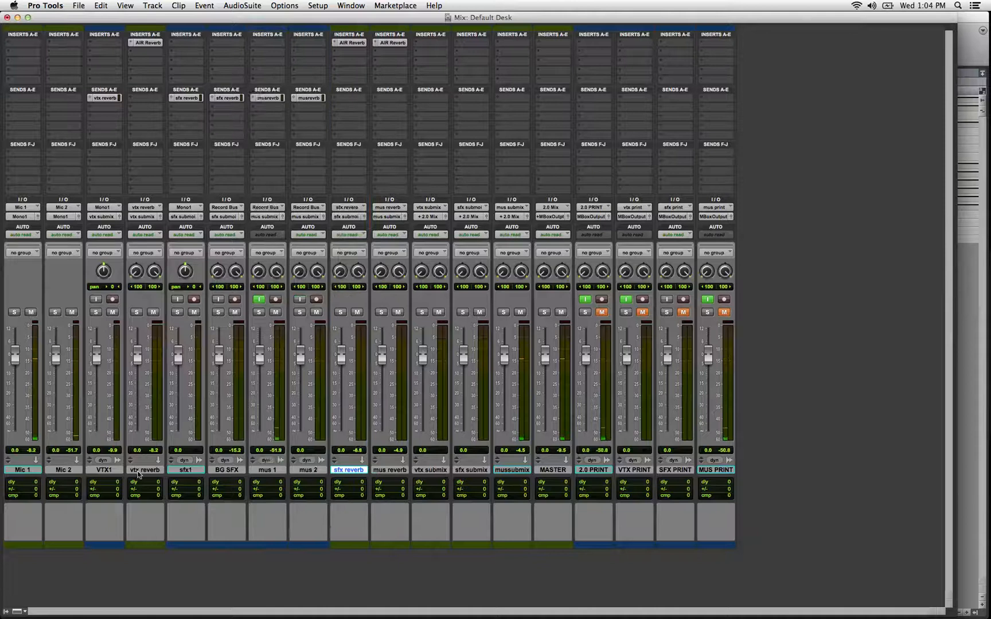
left_click_drag(144, 470, 318, 473)
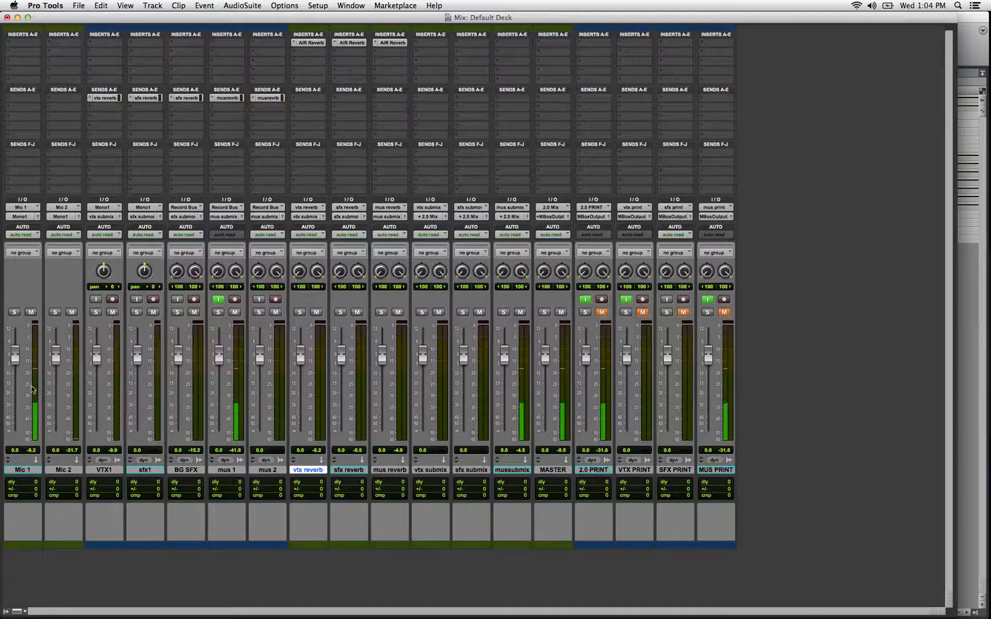
Mute Mic 1, turn off input monitoring on mus 1, and enable input monitoring on SFX PRINT
left_click(31, 312)
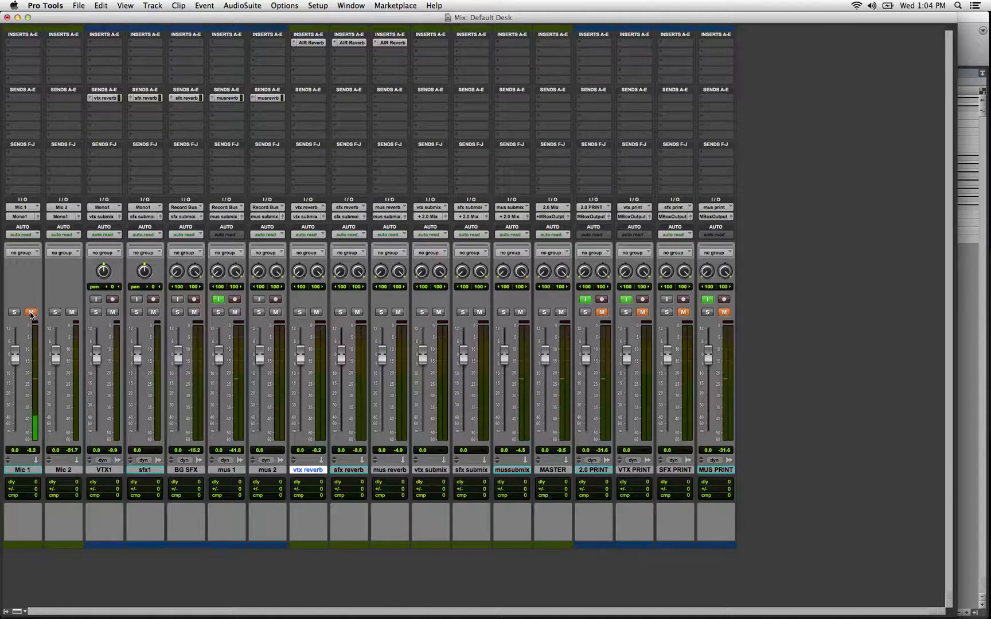
left_click(218, 299)
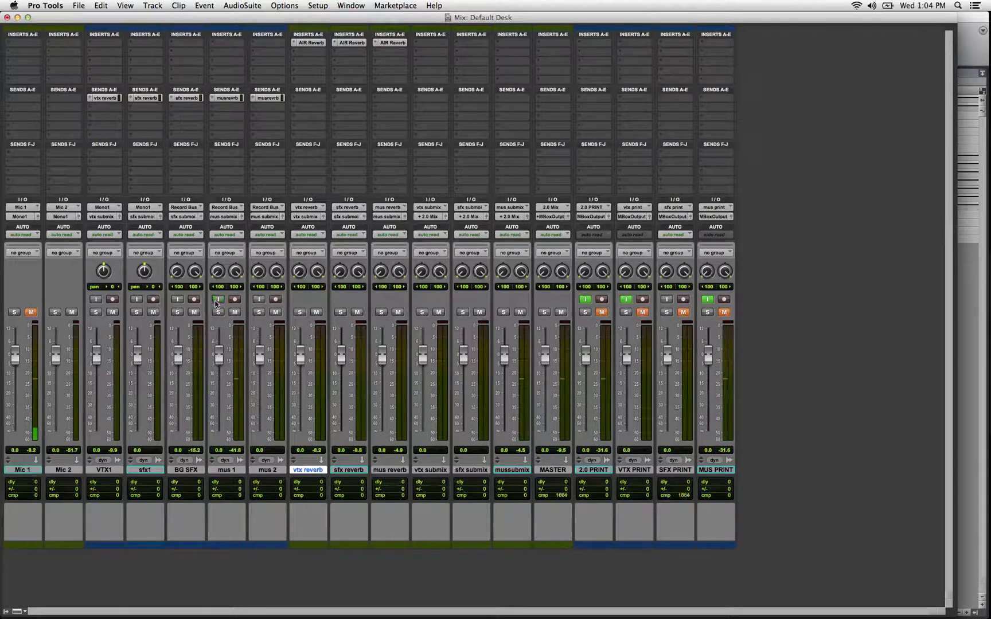
left_click(666, 299)
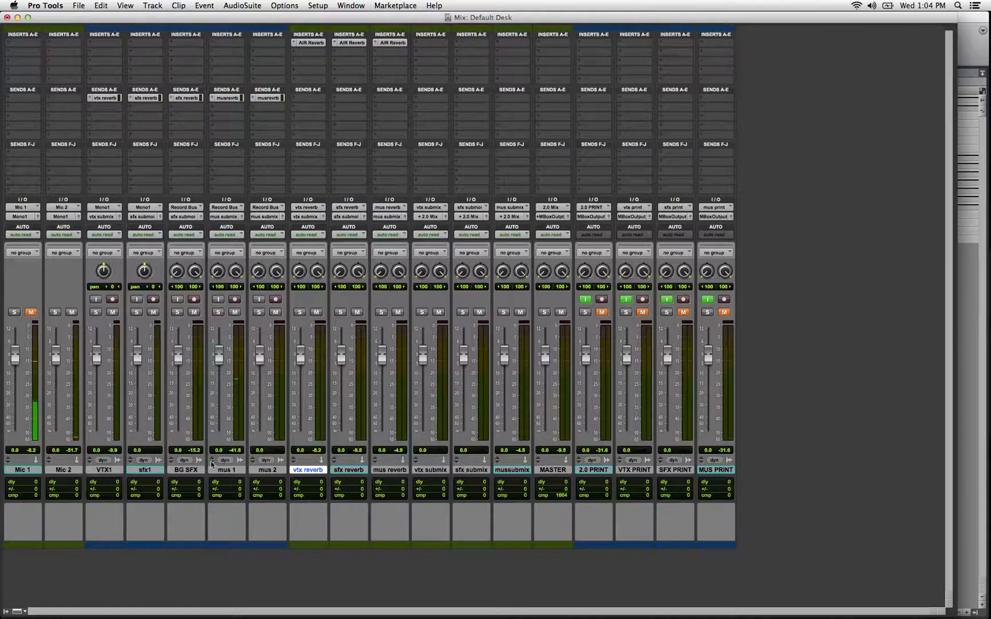
left_click(105, 469)
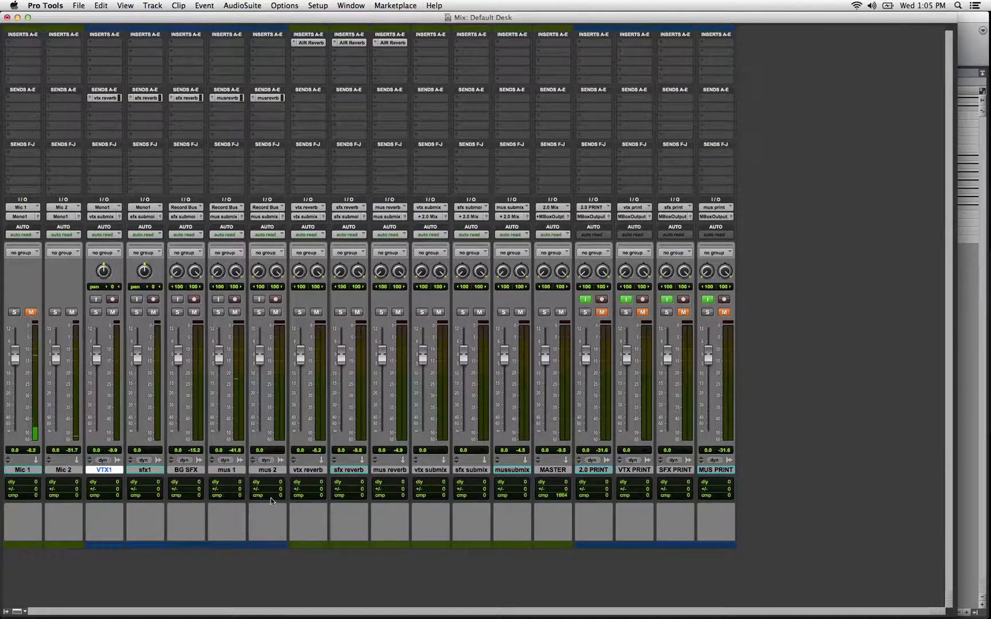
Open the track color palette for Mic 1, and hide the Sends F-J and Comments views in the Mix window
double_click(31, 547)
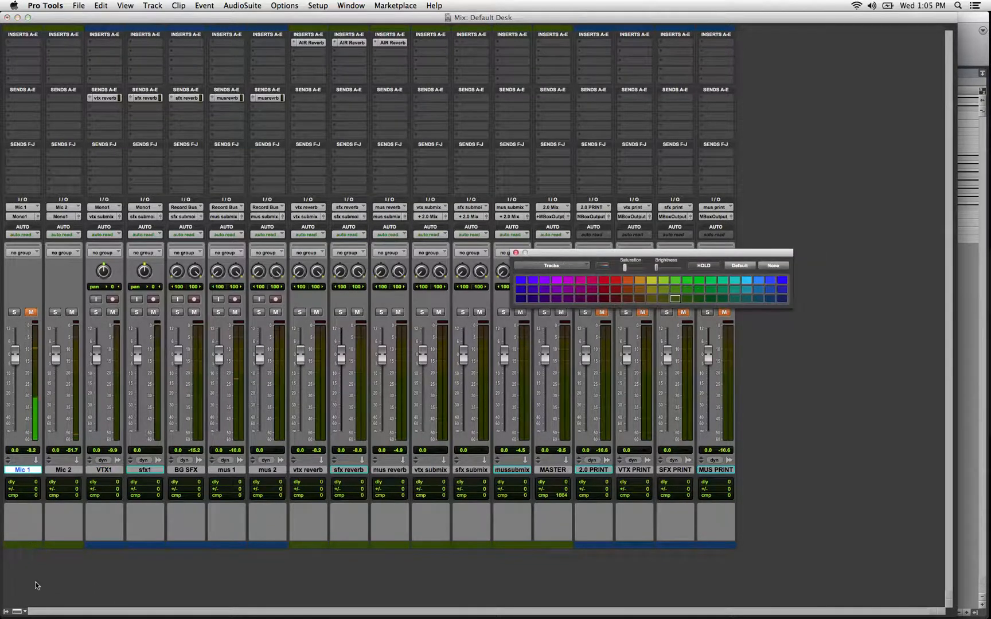
left_click_drag(608, 253, 465, 245)
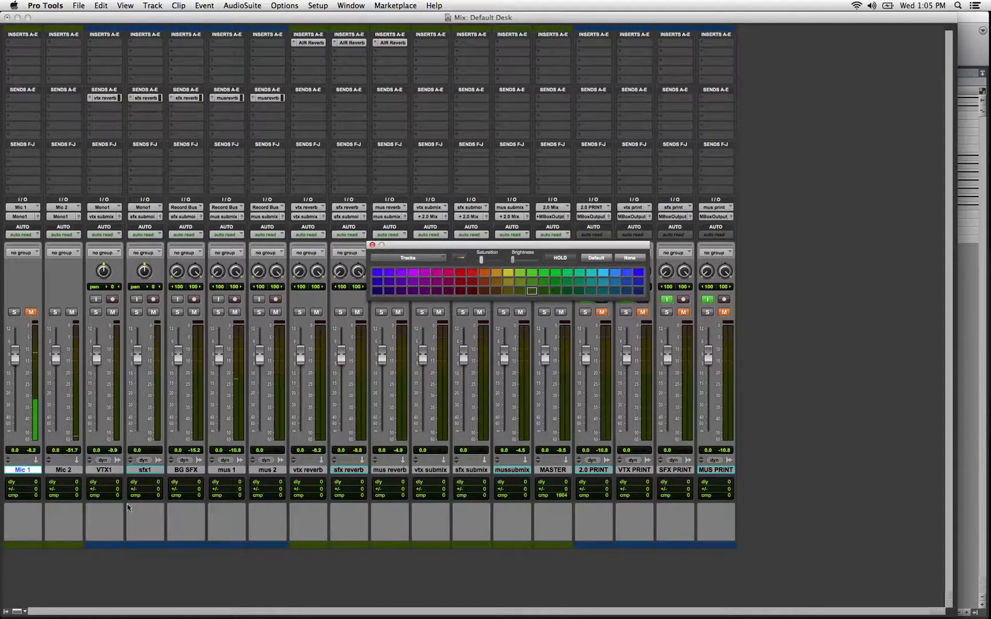
left_click(20, 613)
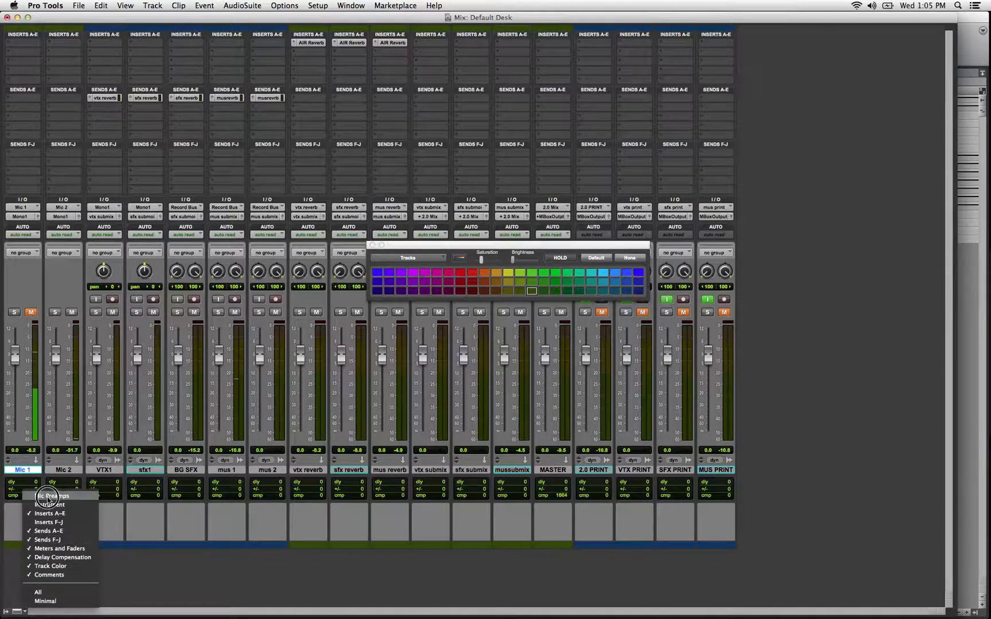
left_click(68, 539)
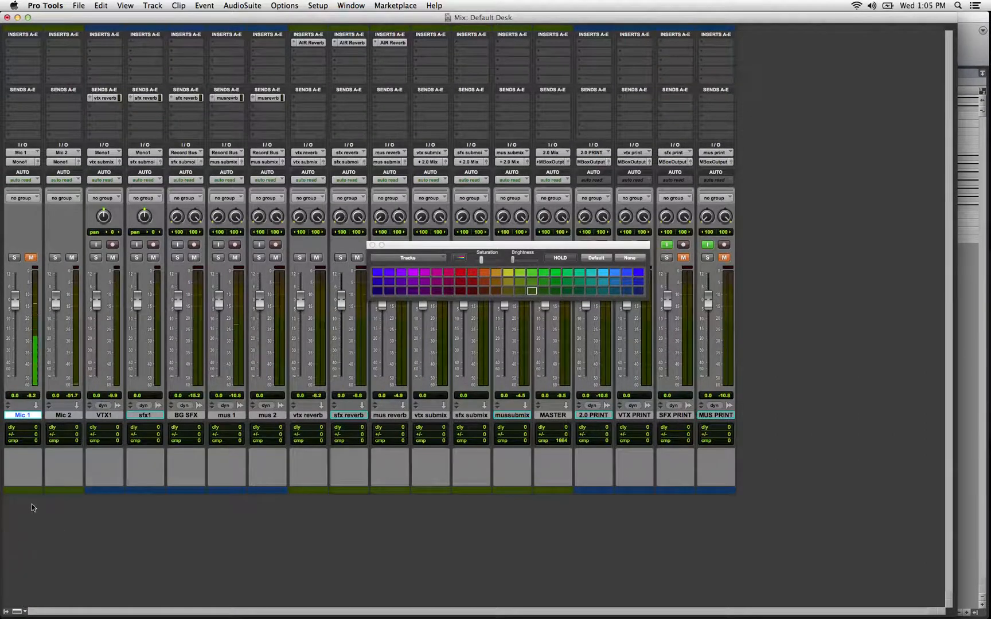
left_click(19, 609)
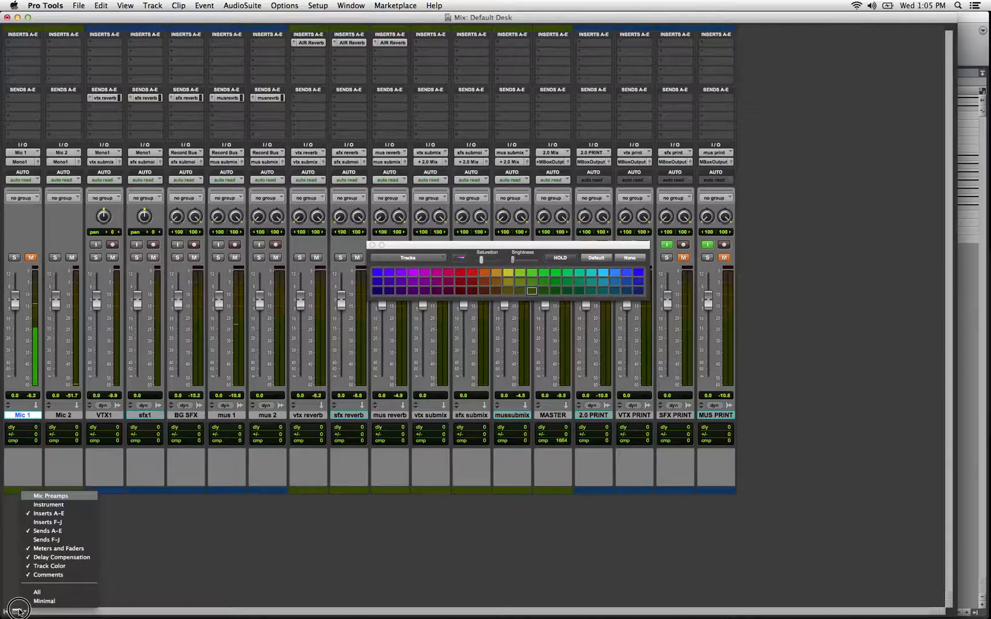
left_click(51, 575)
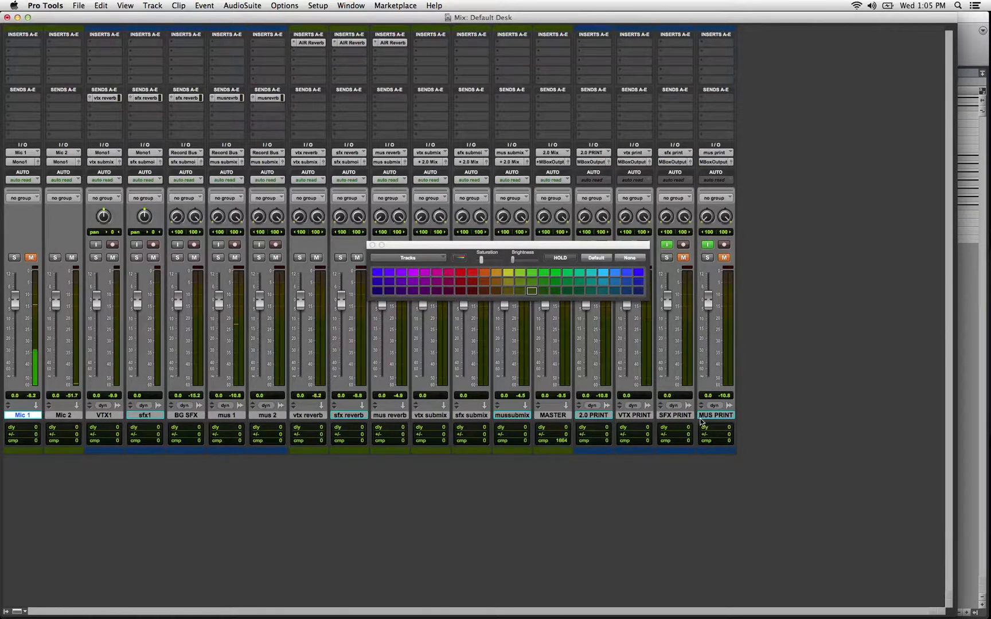
Color the Mic 1 and Mic 2 tracks dark purple, with the palette placed clear of the faders
left_click_drag(528, 248, 712, 60)
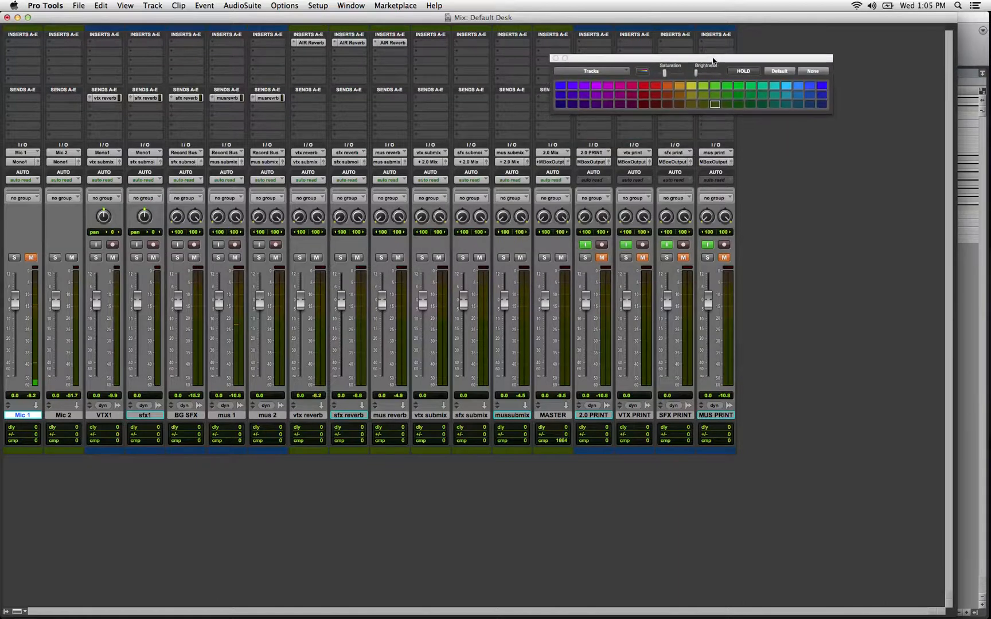
left_click(65, 415, "shift")
left_click(563, 104)
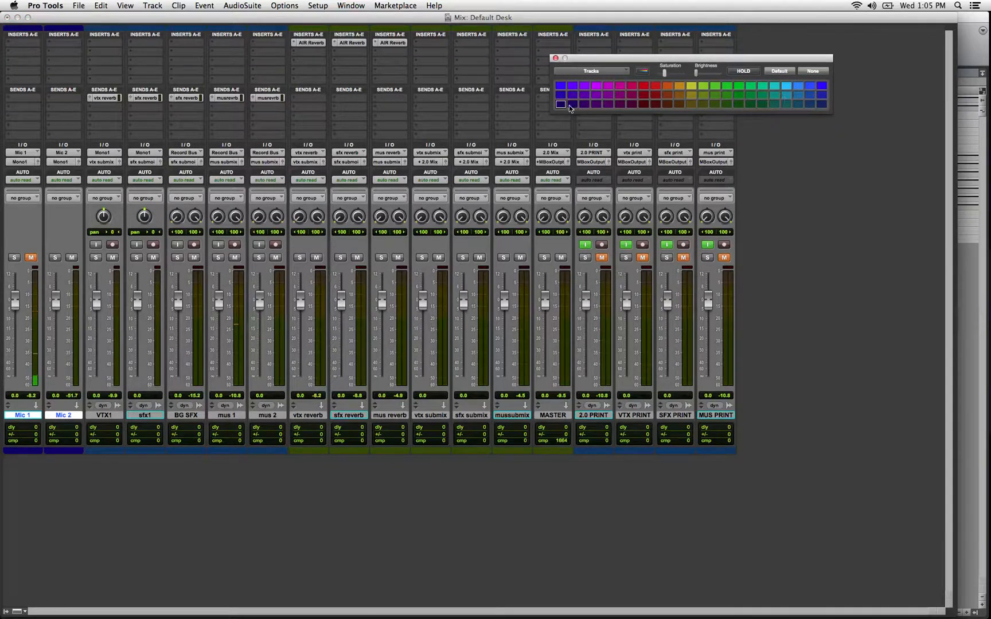
left_click(595, 105)
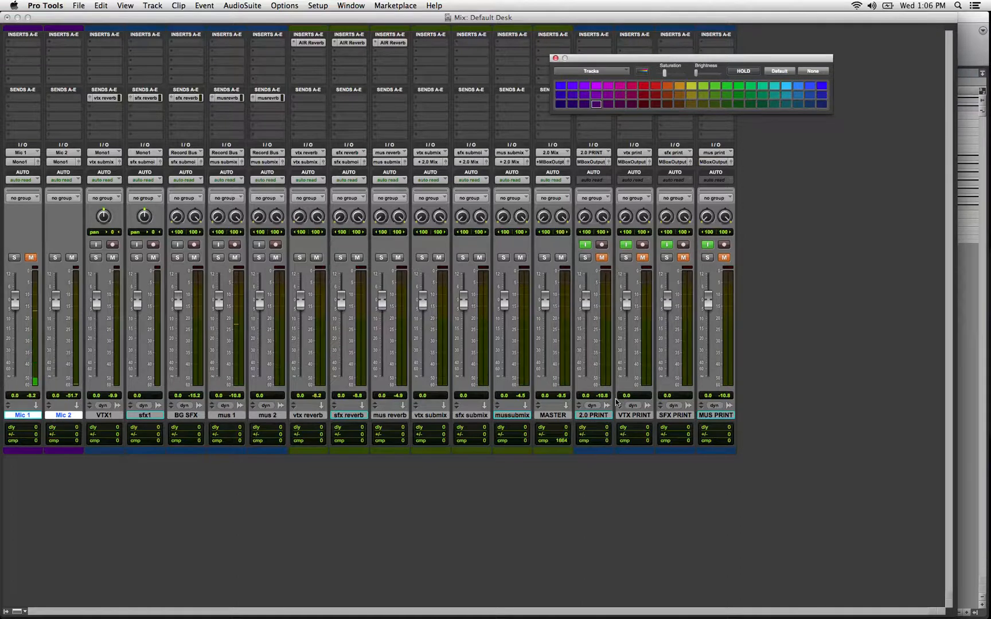
Select Mic 1, Mic 2 and MASTER together and apply the same dark purple color
left_click(562, 415, "alt")
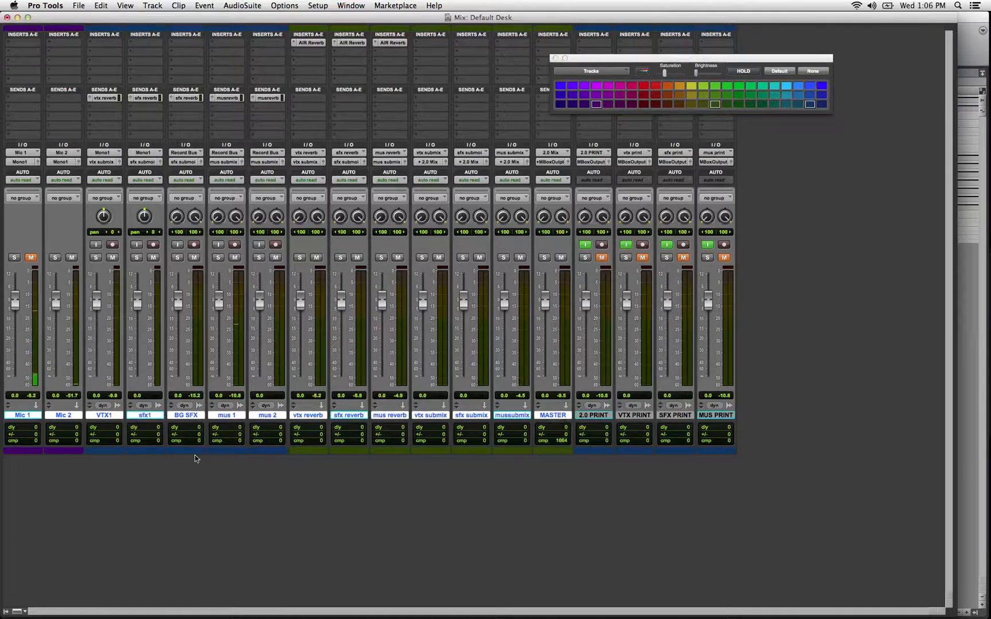
left_click(68, 416)
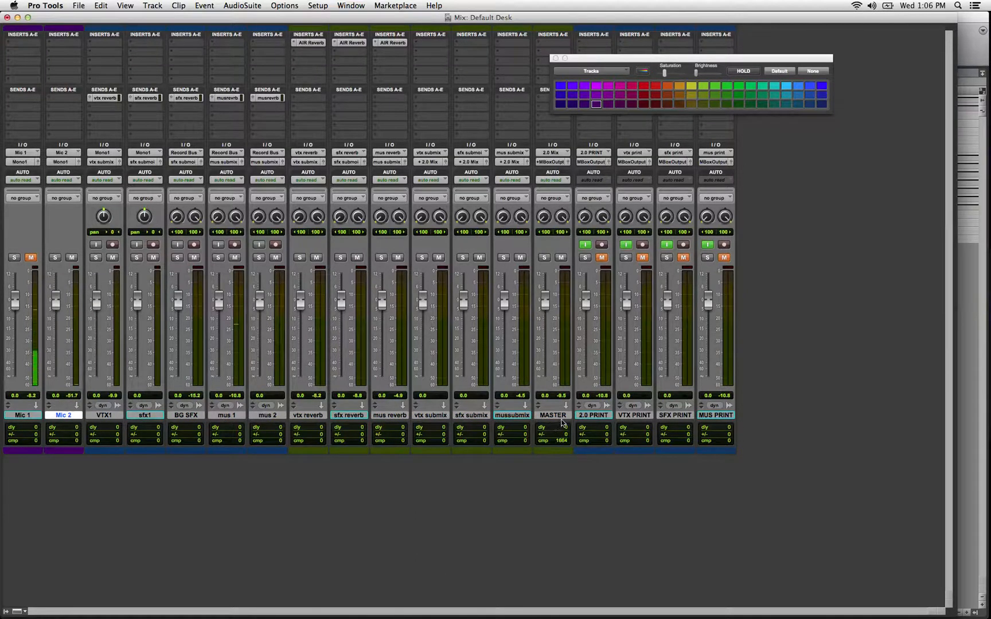
left_click(559, 416, "shift")
left_click(23, 415)
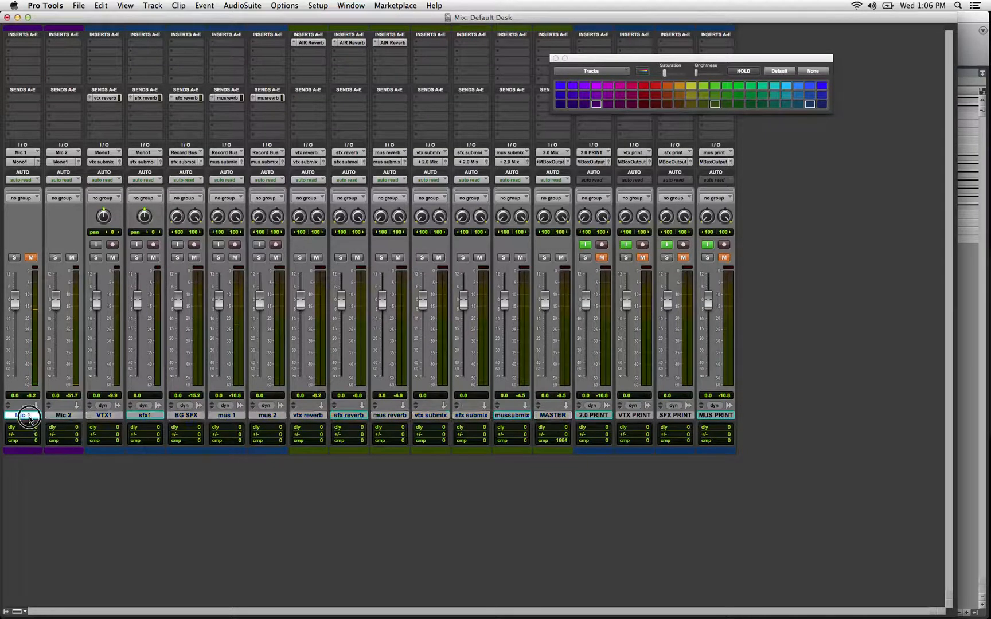
left_click(55, 416, "shift")
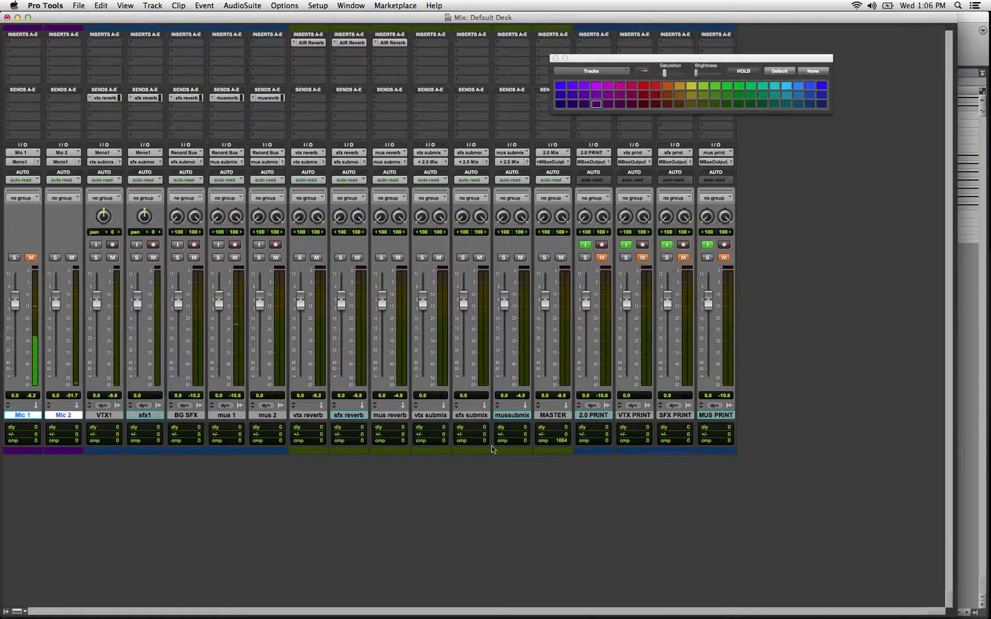
left_click(548, 418, "super")
left_click(596, 104)
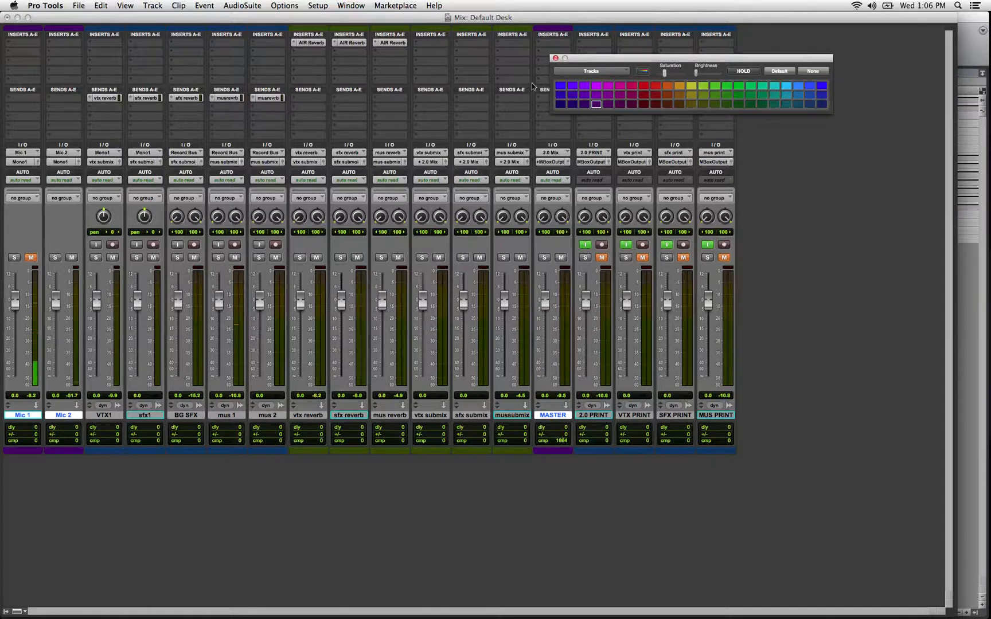
Color the VTX1 track red, with the palette placed nearer to its channel strip
left_click_drag(600, 59, 190, 303)
left_click(104, 450)
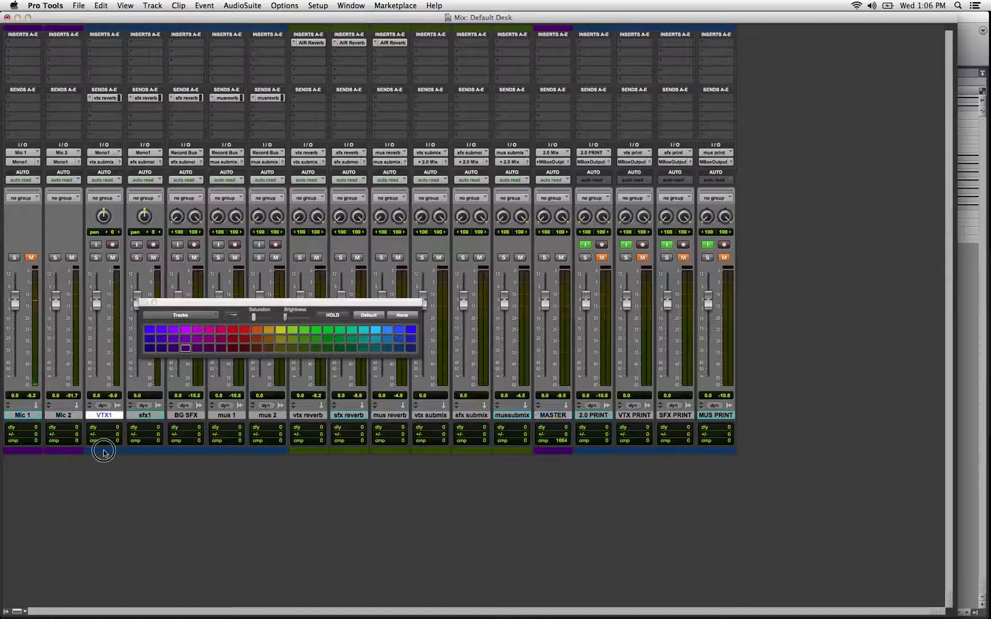
left_click(242, 339)
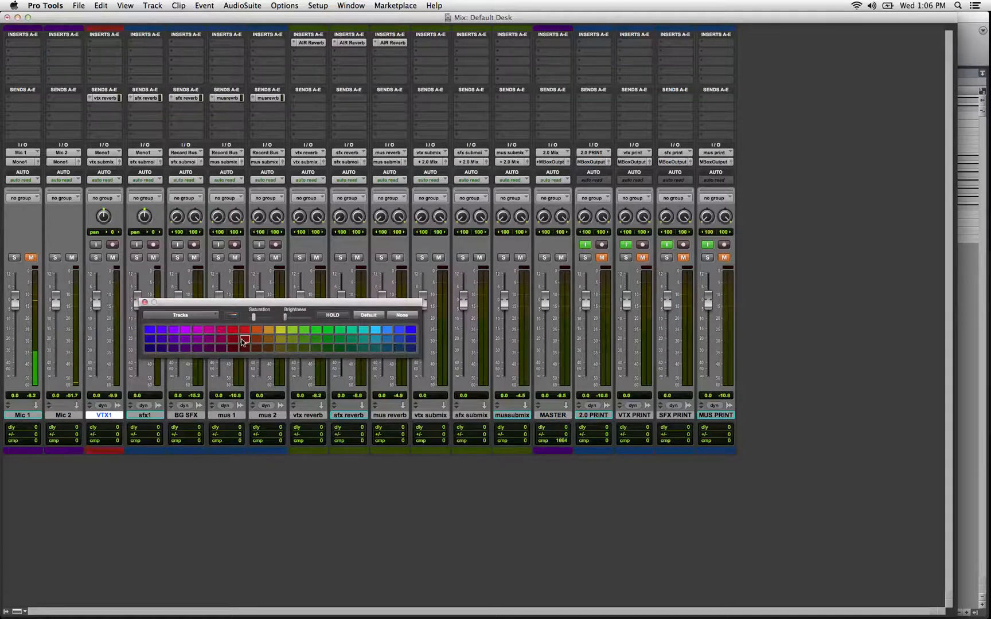
Color the mus 1 and mus 2 tracks golden brown
left_click(220, 418)
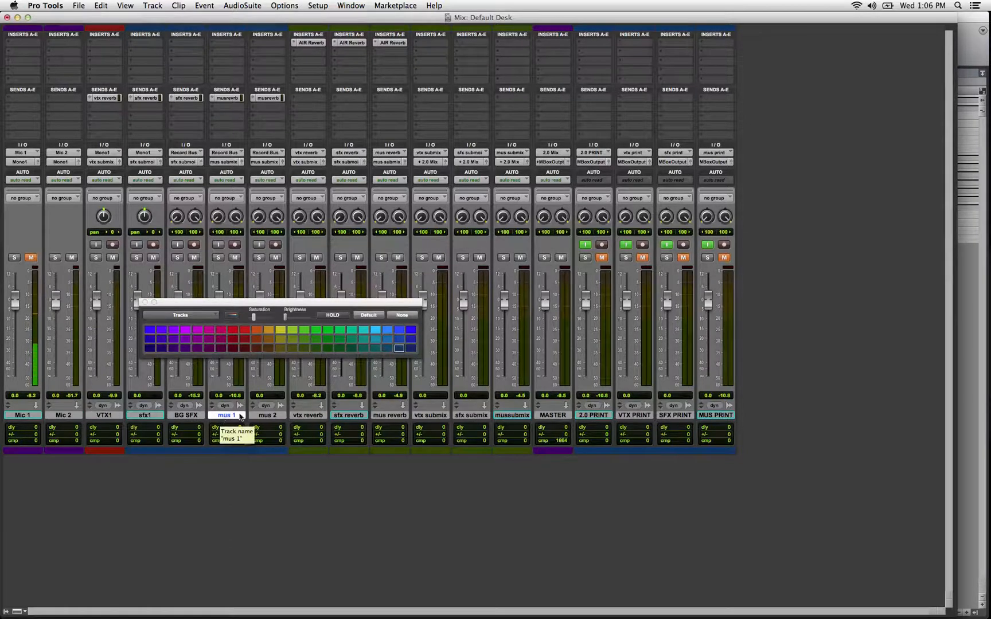
left_click(267, 416, "shift")
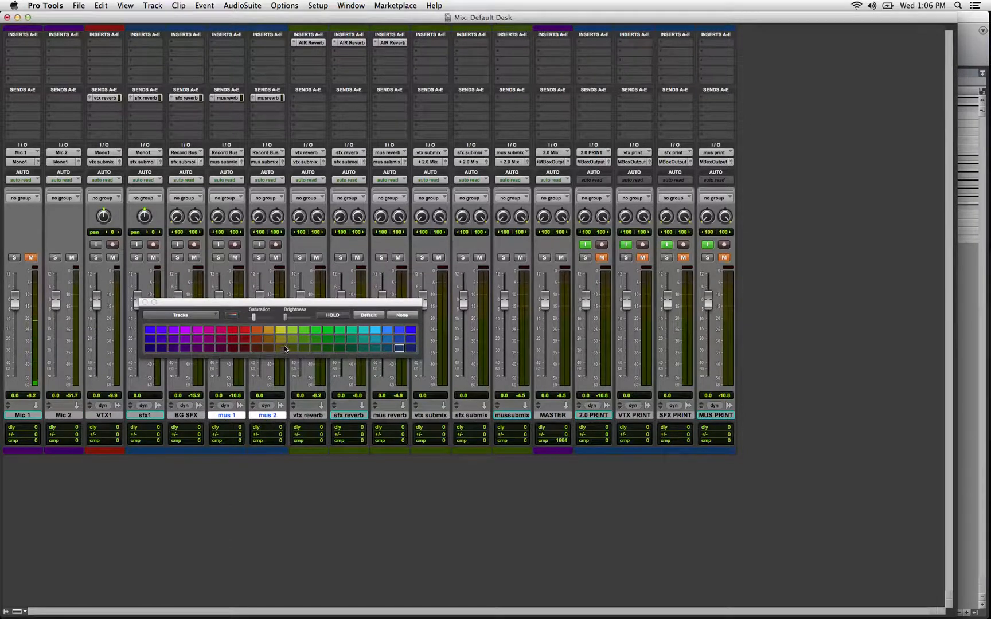
left_click(269, 339)
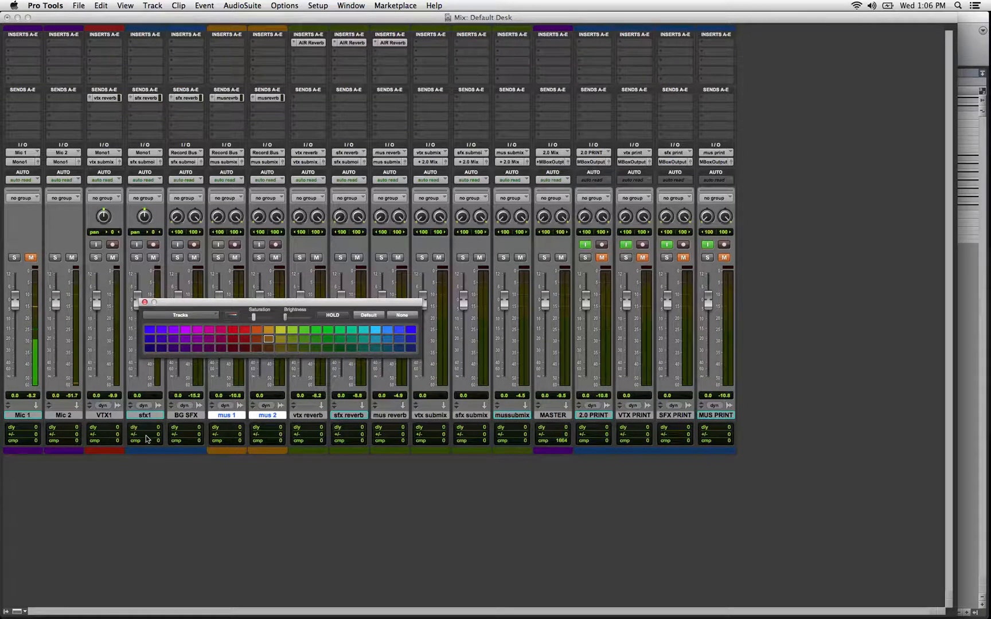
Select VTX1, vtx reverb, vtx submix and VTX PRINT together and color them red
left_click(107, 416)
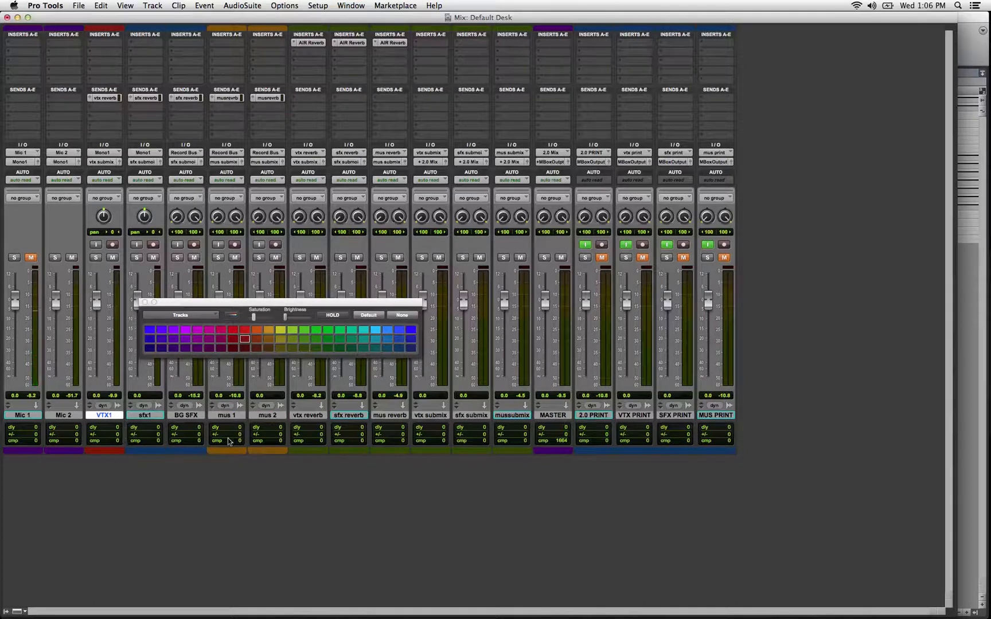
left_click(305, 417, "super")
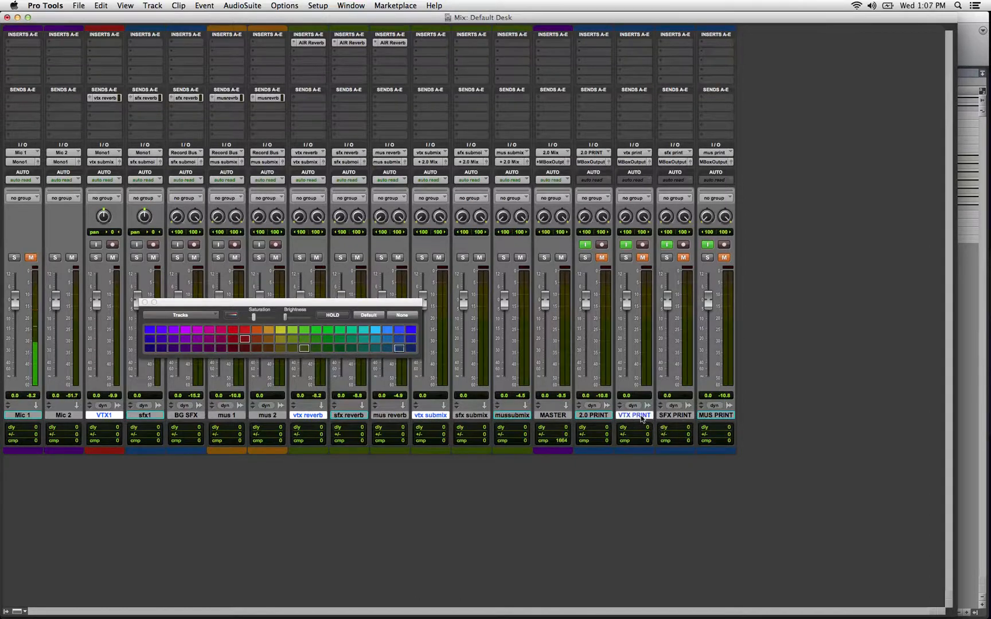
left_click(245, 338)
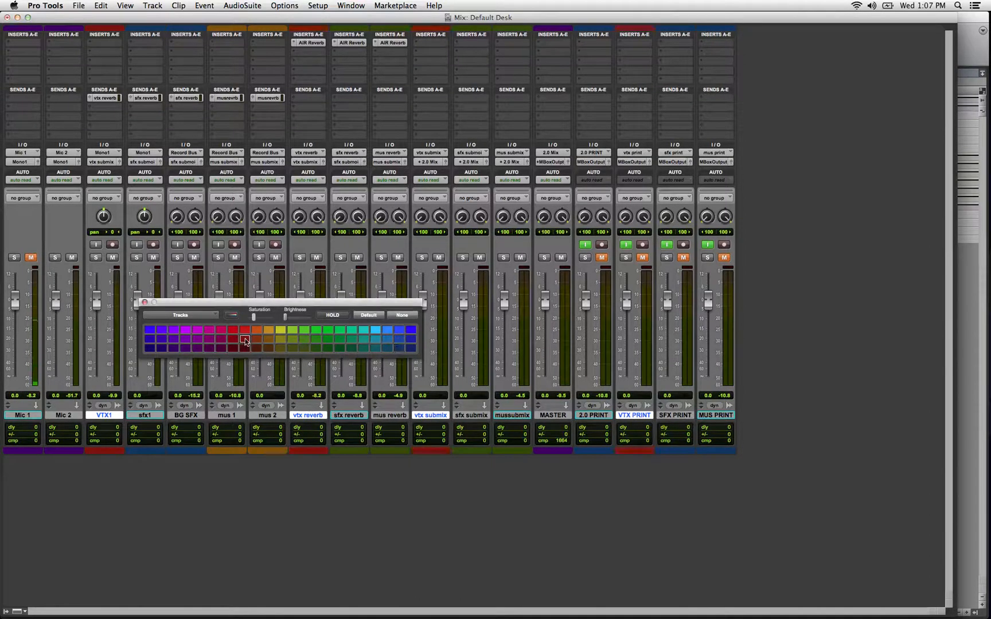
Select sfx1, sfx reverb, sfx submix and SFX PRINT together and color them dark blue
left_click(147, 416)
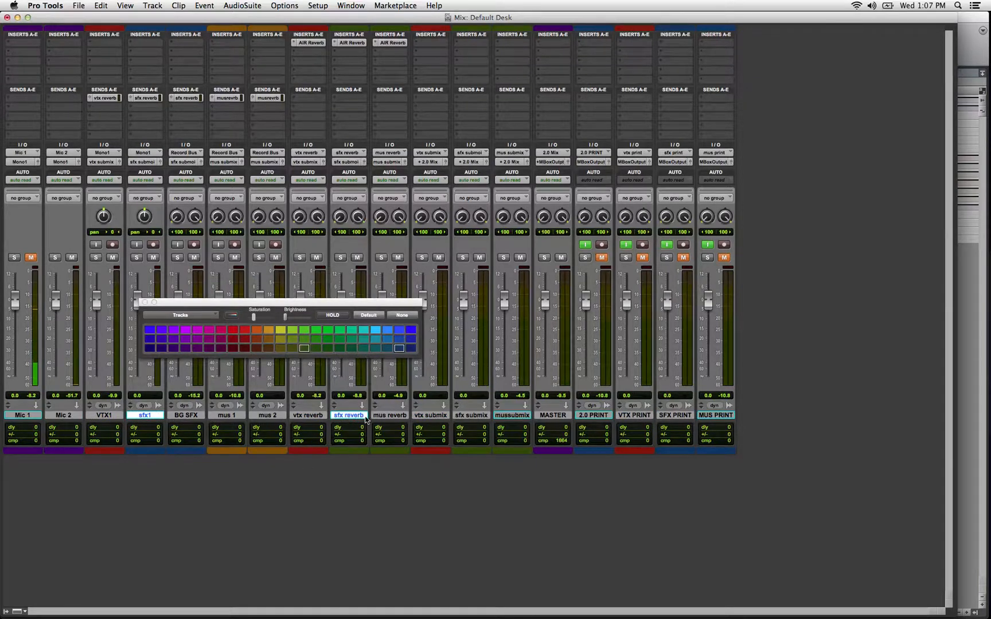
left_click(467, 416, "super")
left_click(668, 416, "super")
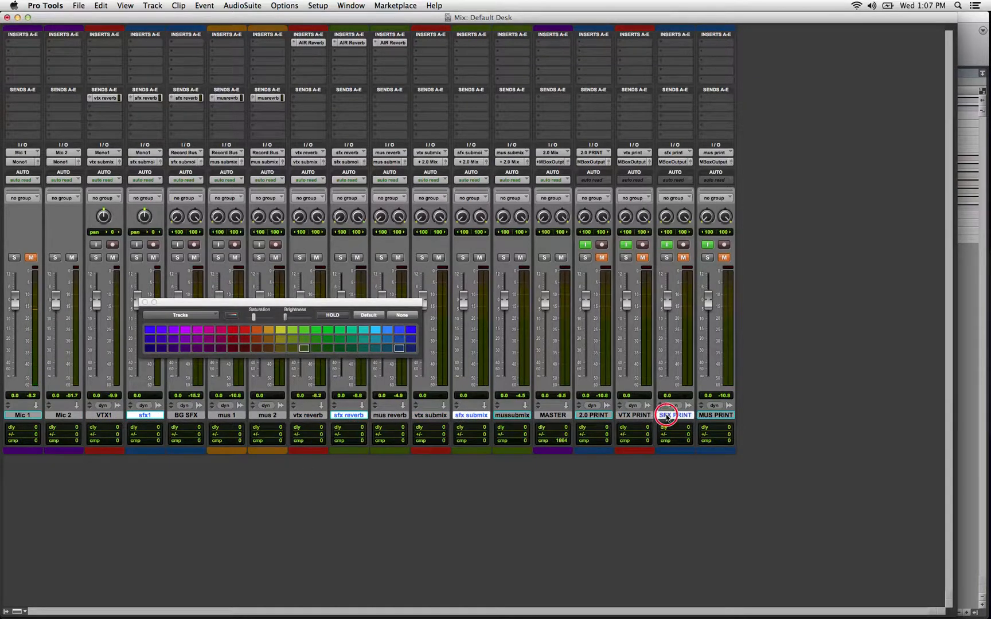
left_click(400, 349)
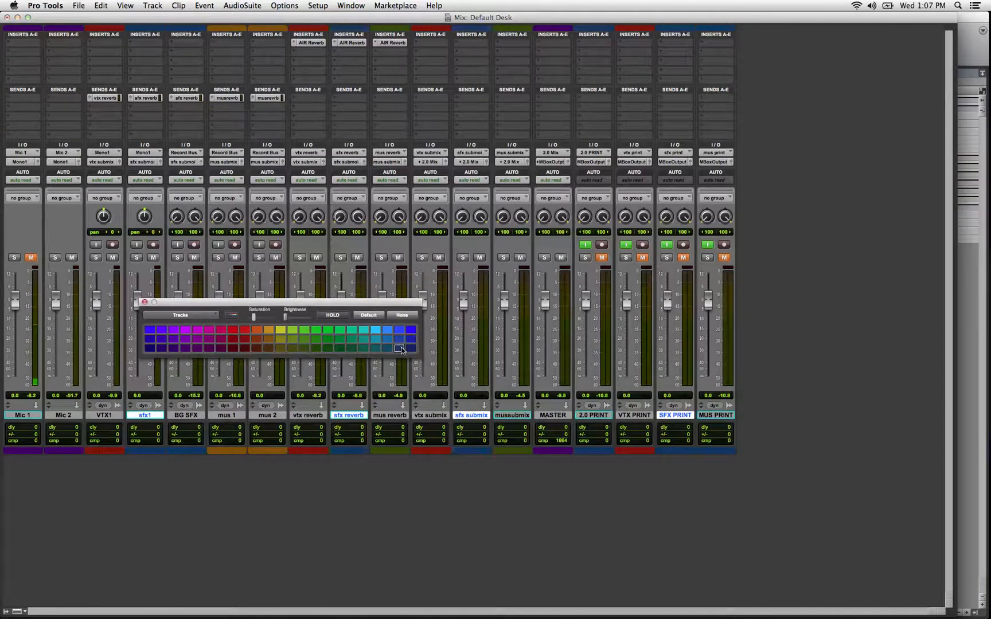
Color mus reverb, mus submix and MUS PRINT the same golden brown as mus 2, and close the color palette
left_click(268, 416)
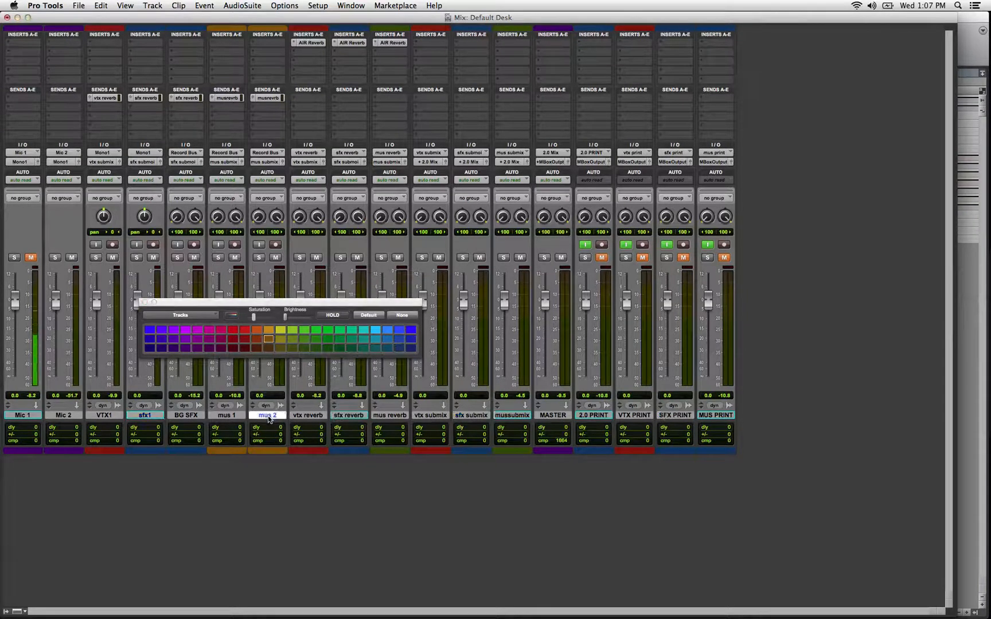
left_click(388, 416, "super")
left_click(480, 417, "super")
left_click(480, 417, "super")
left_click(499, 415, "super")
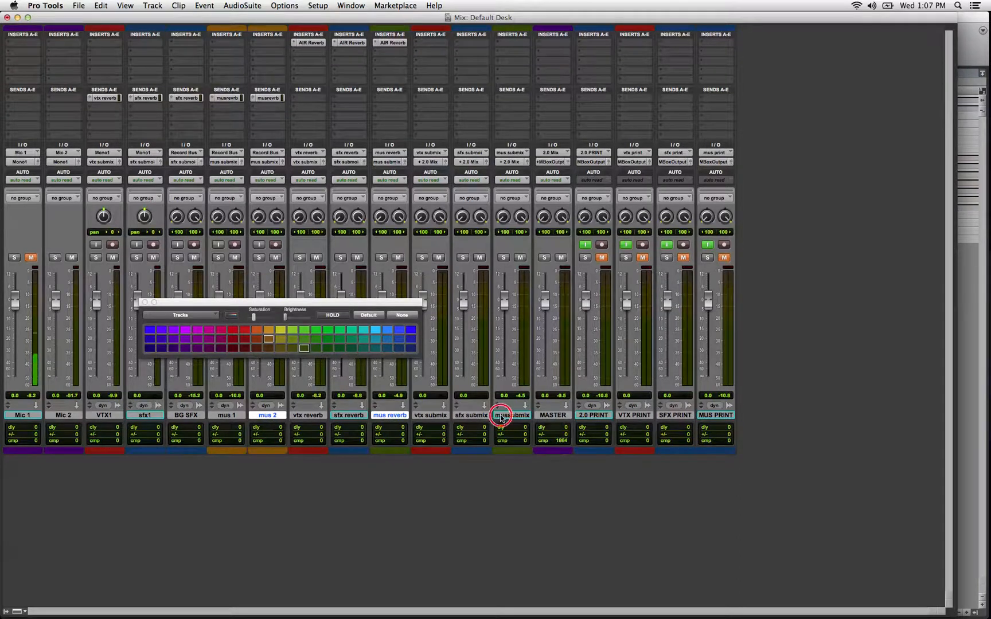
left_click(714, 415, "super")
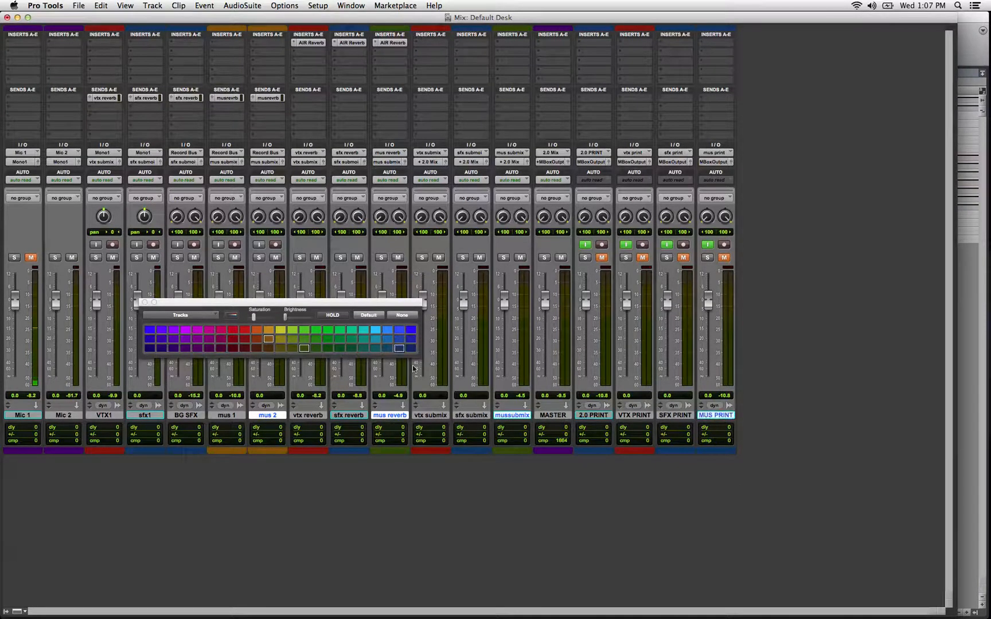
left_click(269, 338)
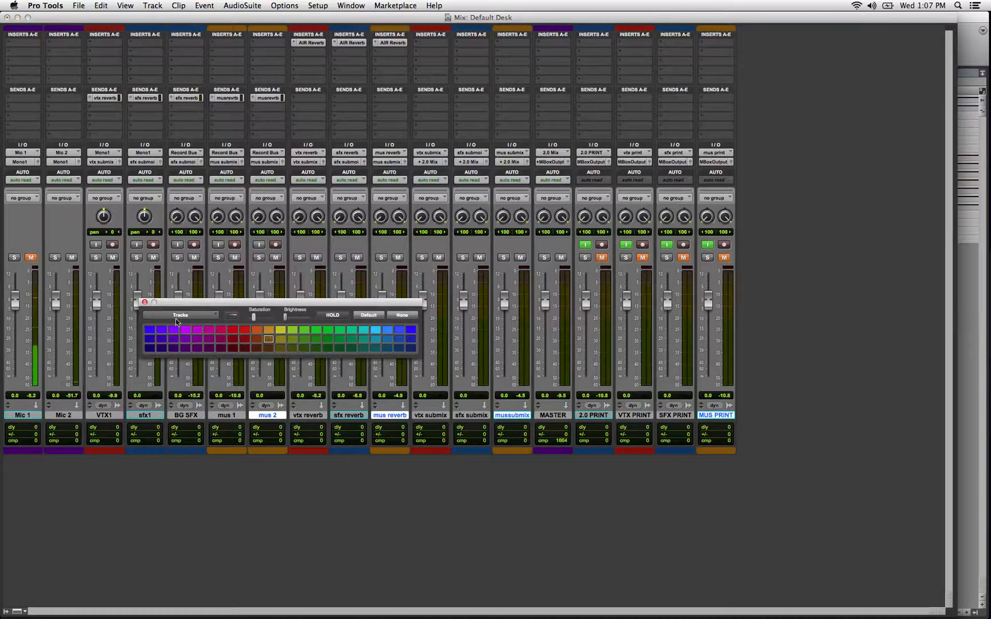
left_click(143, 302)
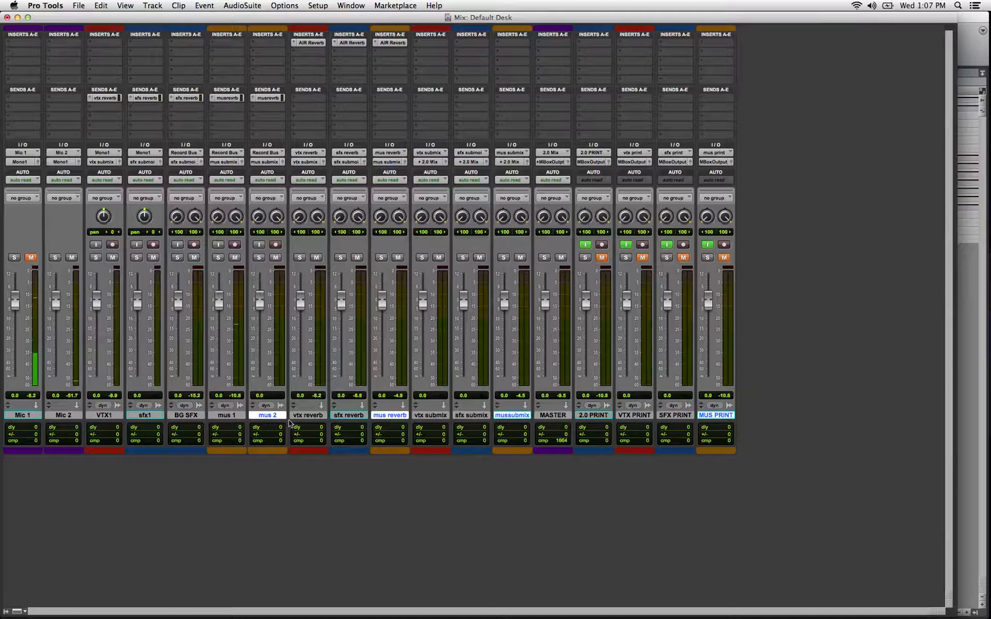
In the Edit window, select a short time range across VTX1 through mus 2 and enlarge those tracks' heights to medium
key("super+equal")
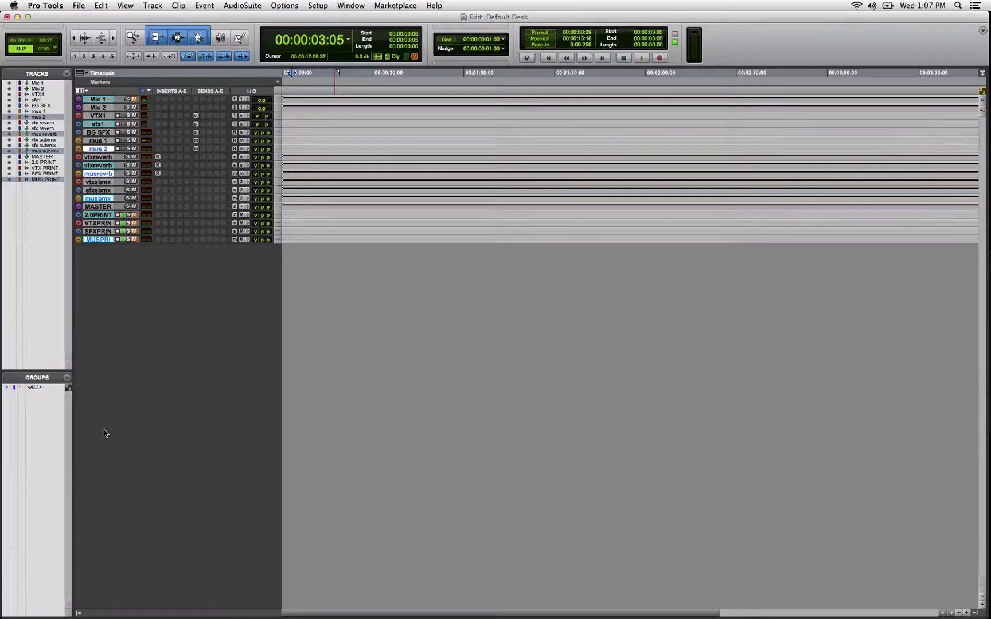
left_click_drag(299, 114, 316, 150)
key("ctrl+Up")
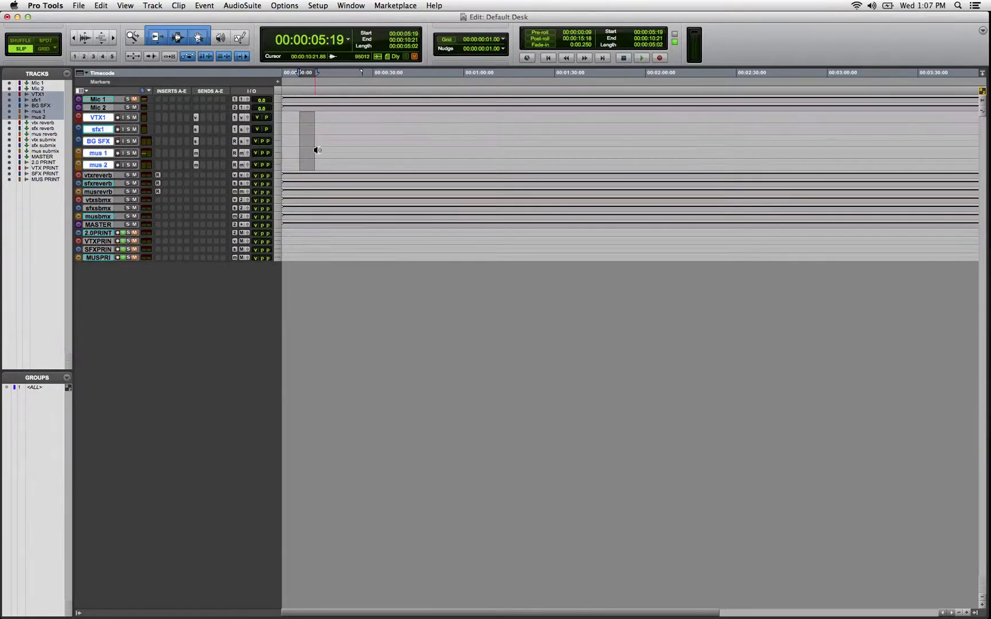
key("ctrl+Up")
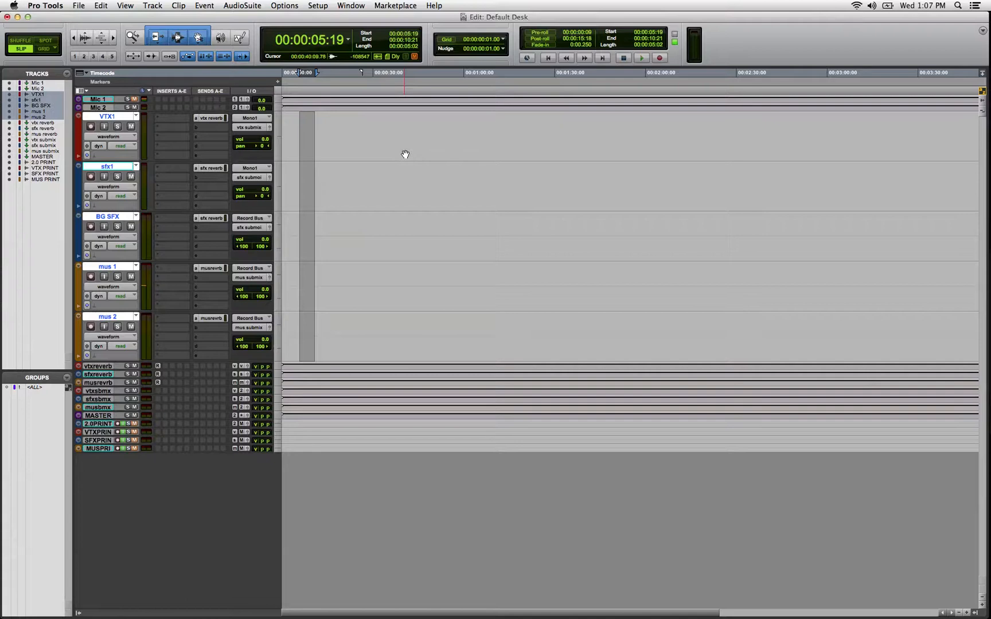
In the Mix window, test VTX1's signal flow and its vtx reverb send using input monitoring and solo
key("super+equal")
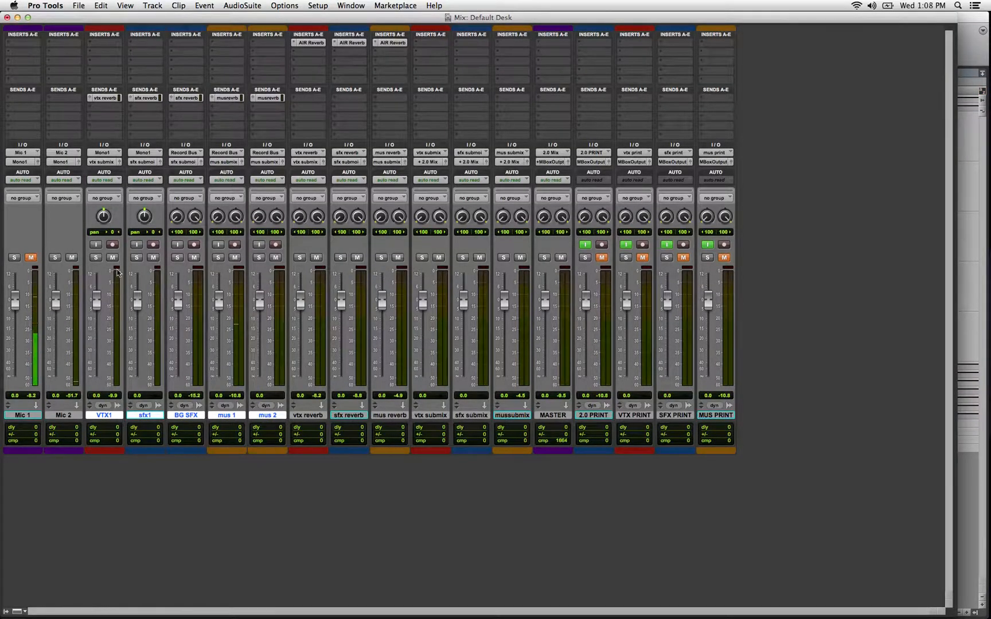
left_click(96, 245)
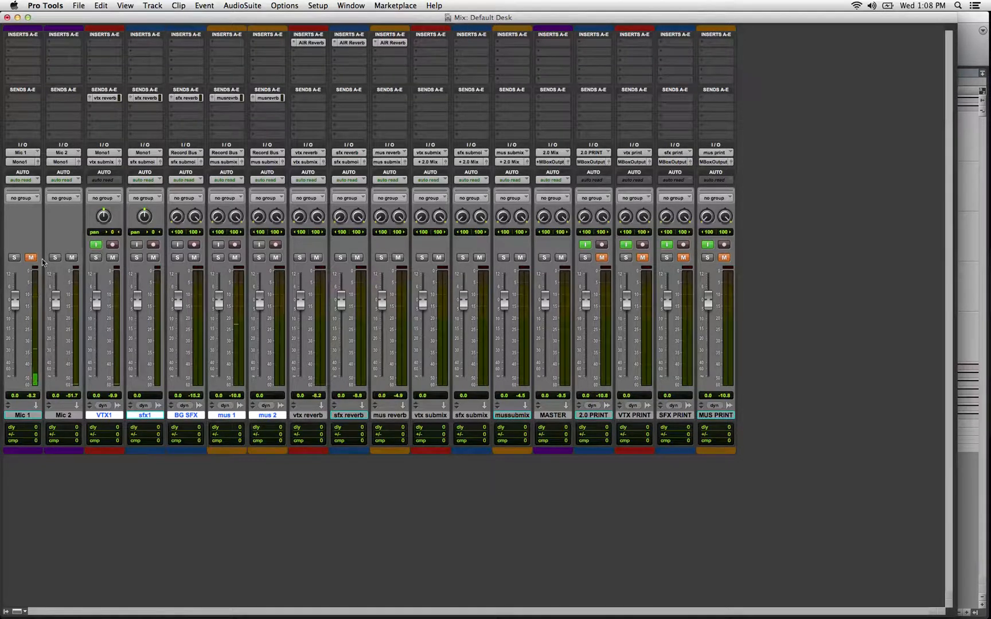
left_click(100, 100)
left_click(97, 258)
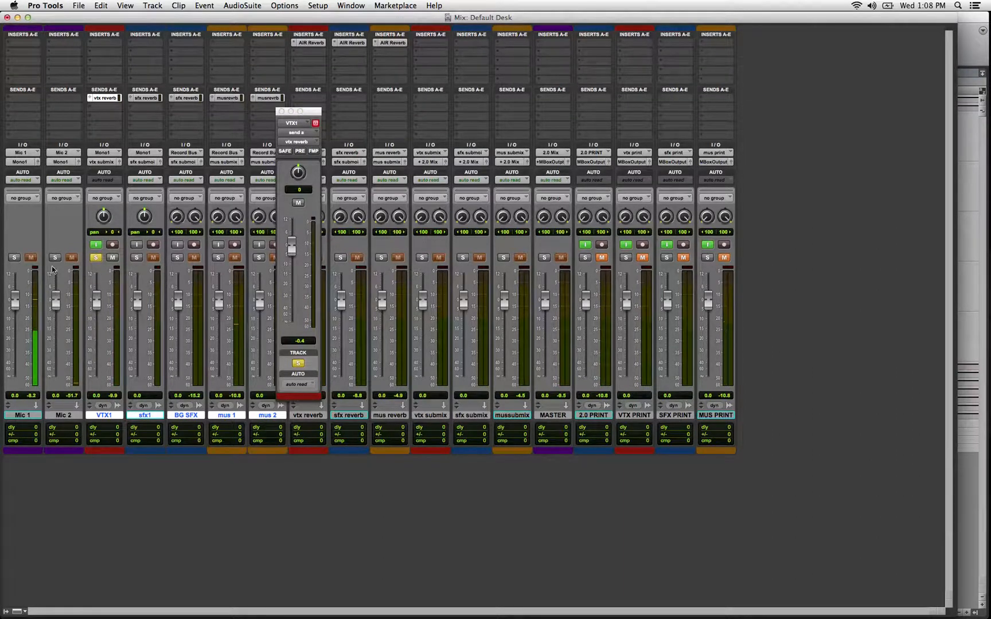
left_click(96, 258)
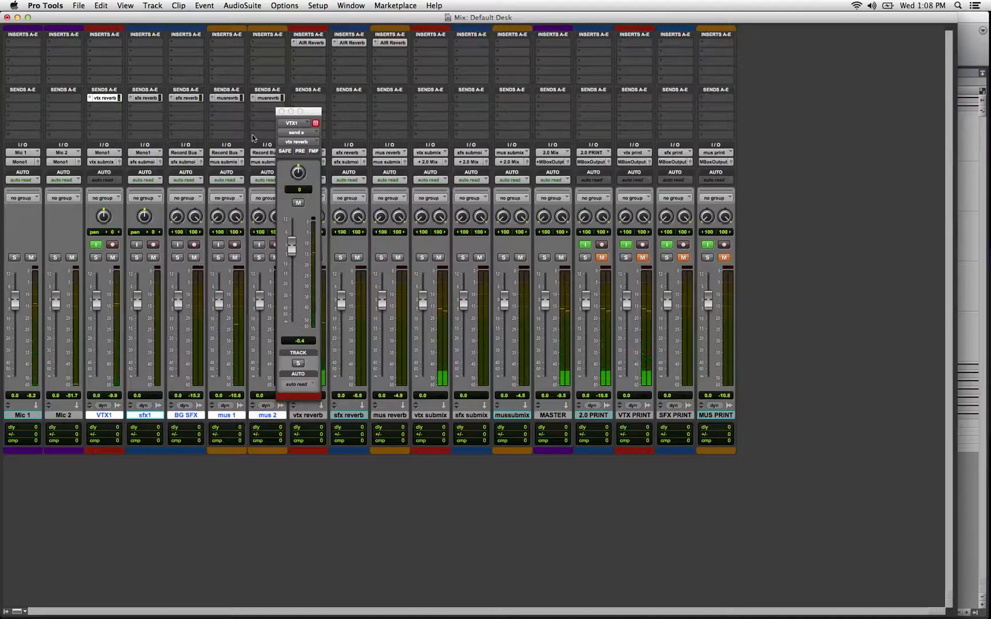
left_click(281, 111)
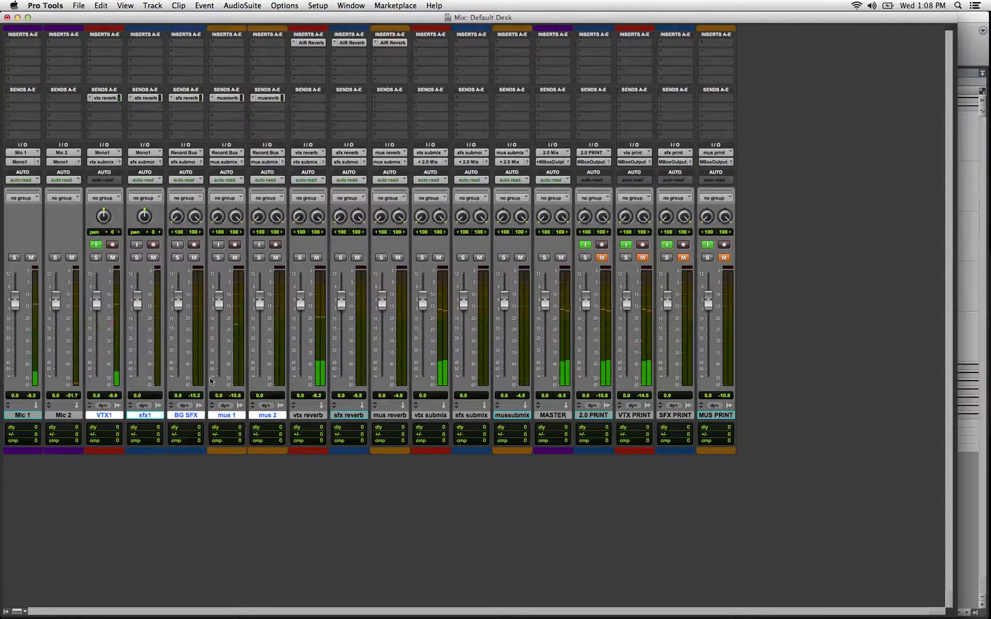
left_click(96, 244)
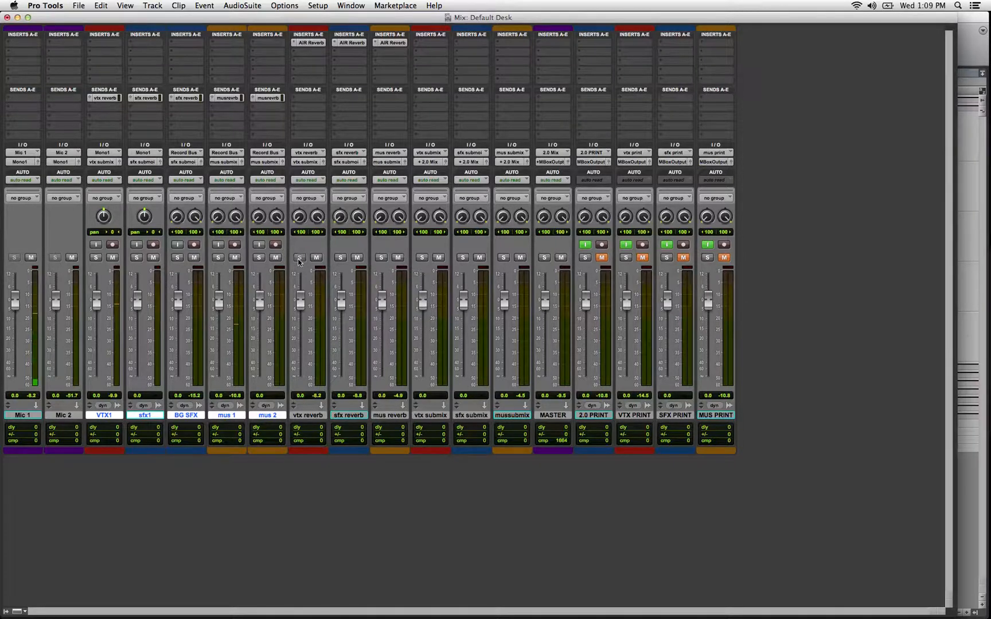
Solo-safe the mic, reverb, submix, MASTER and print tracks
left_click(341, 259, "super")
left_click(379, 259, "super")
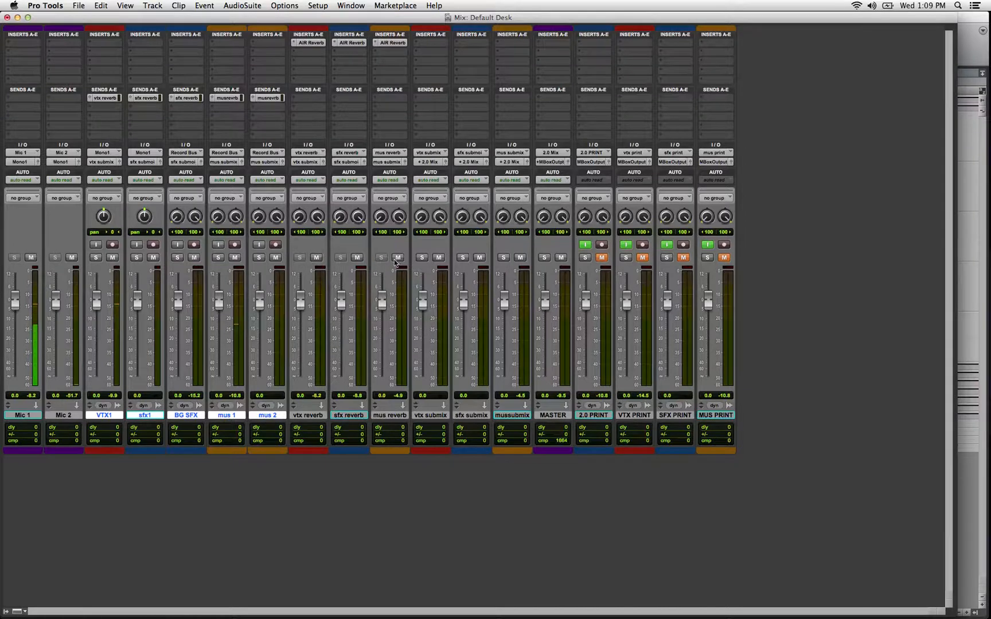
left_click(463, 259, "super")
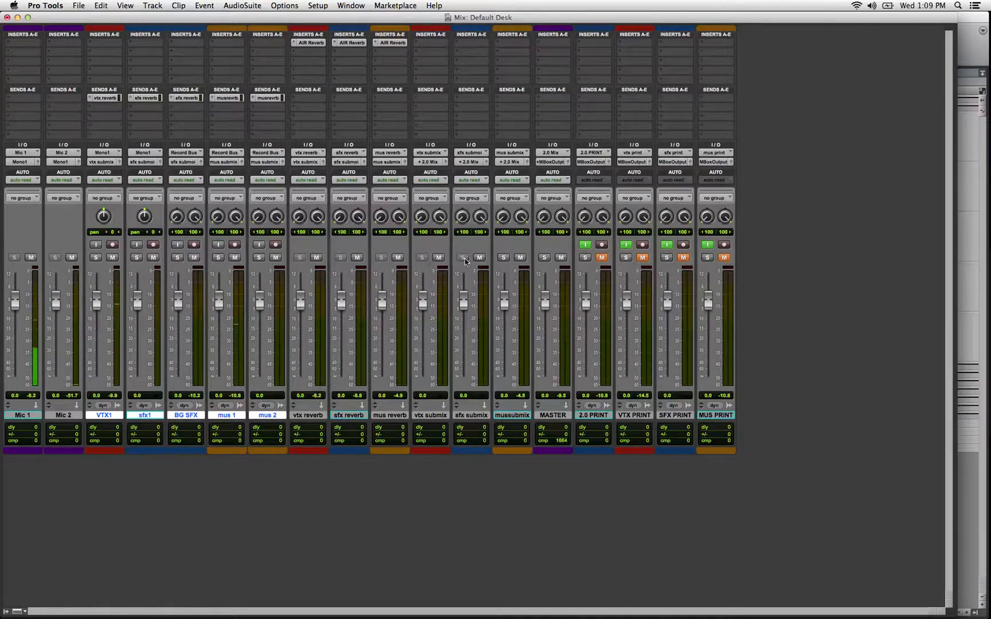
left_click(544, 259, "super")
left_click(665, 258, "super")
left_click(706, 259, "super")
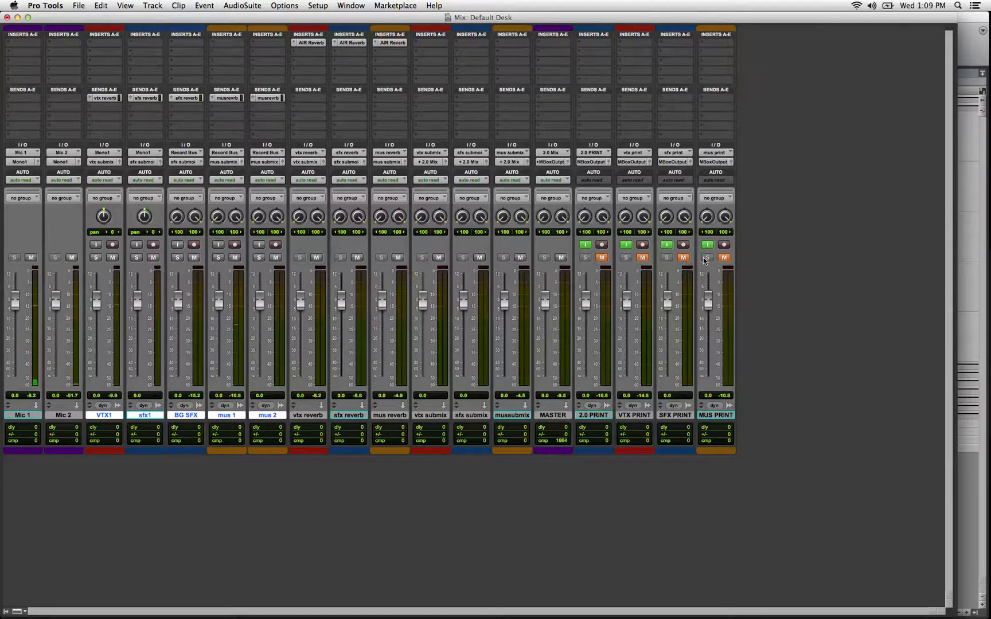
Check the solo-safe routing by soloing VTX1 with input monitoring on, and switch both off again
left_click(95, 245)
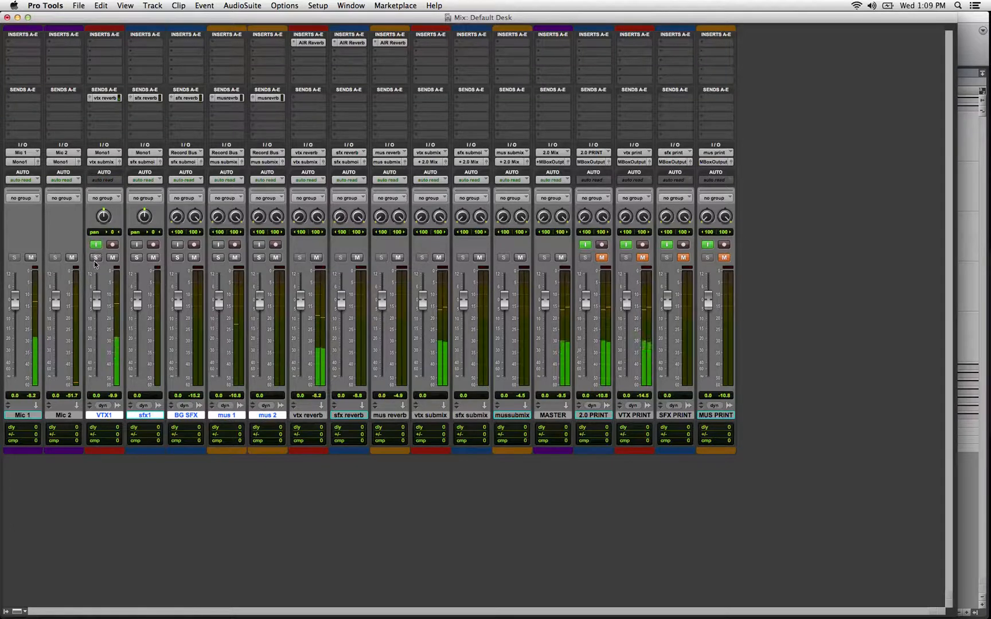
left_click(96, 258)
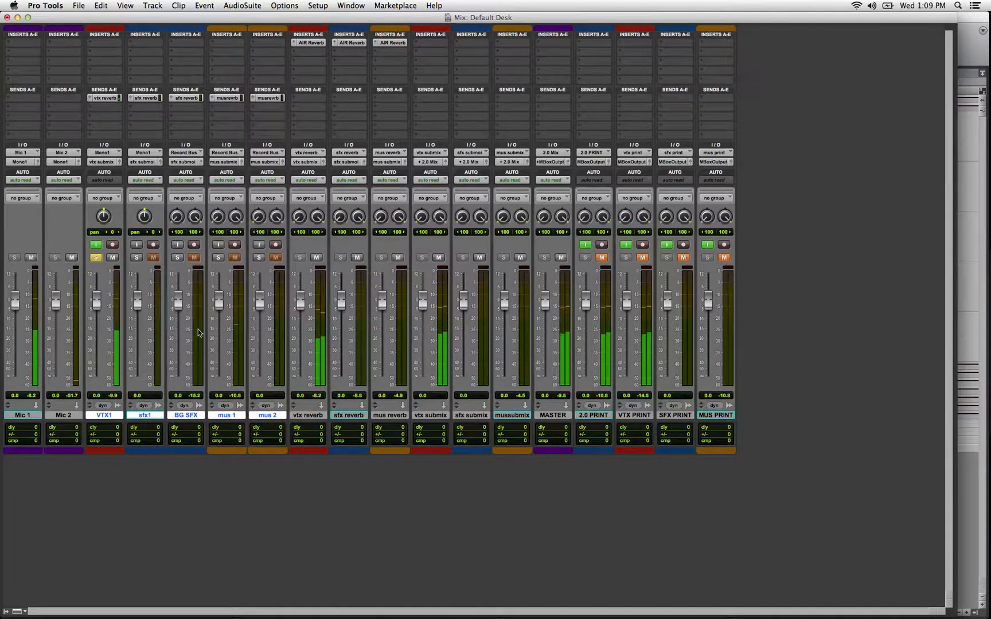
left_click(96, 257)
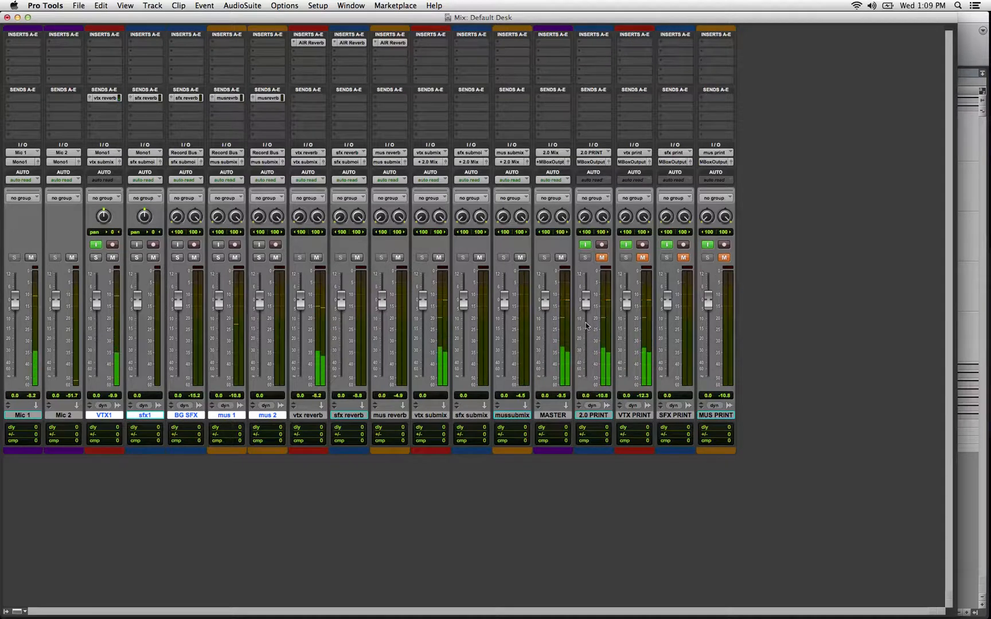
left_click(95, 244)
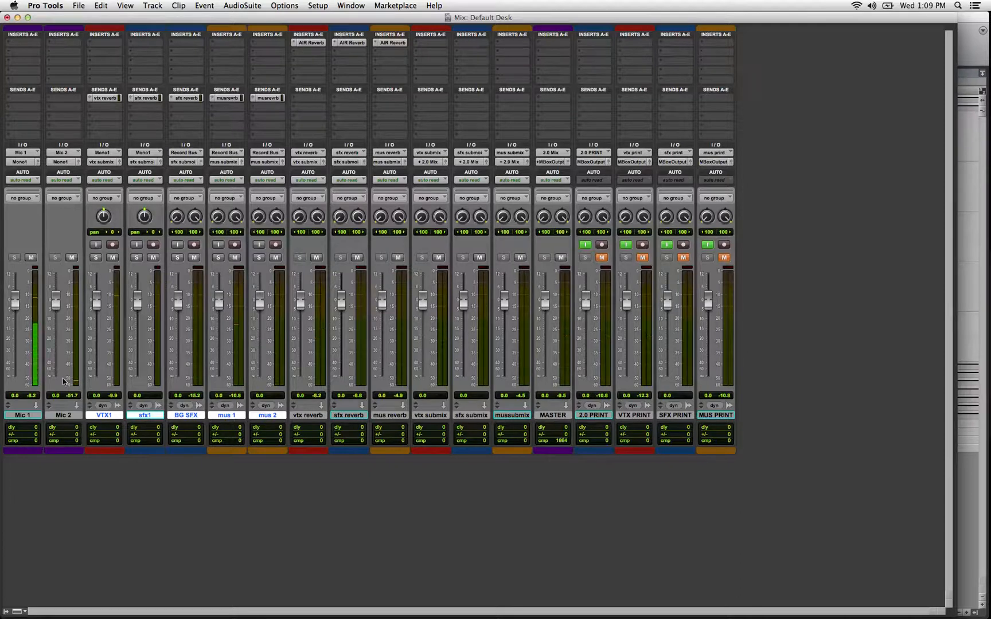
Create one new mono audio track directly after Mic 2 and name it 2 Beep
left_click(63, 415)
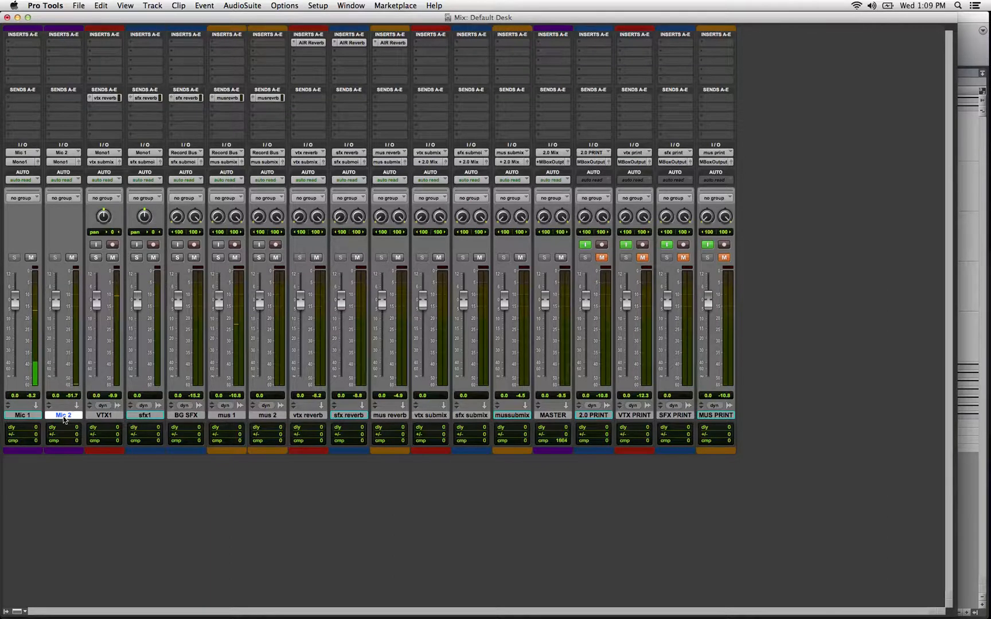
key("shift+super+n")
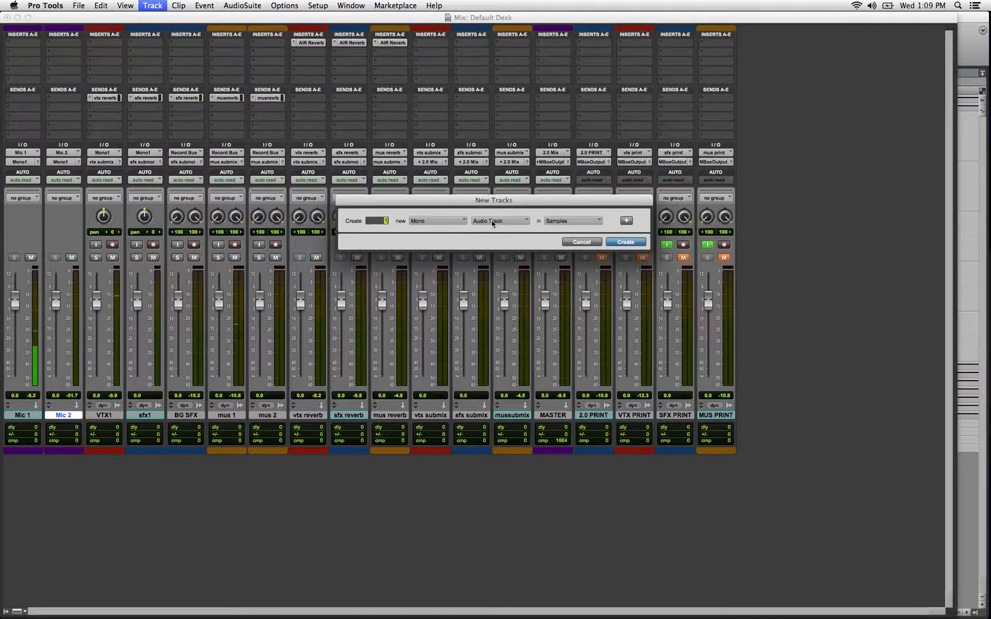
left_click(619, 243)
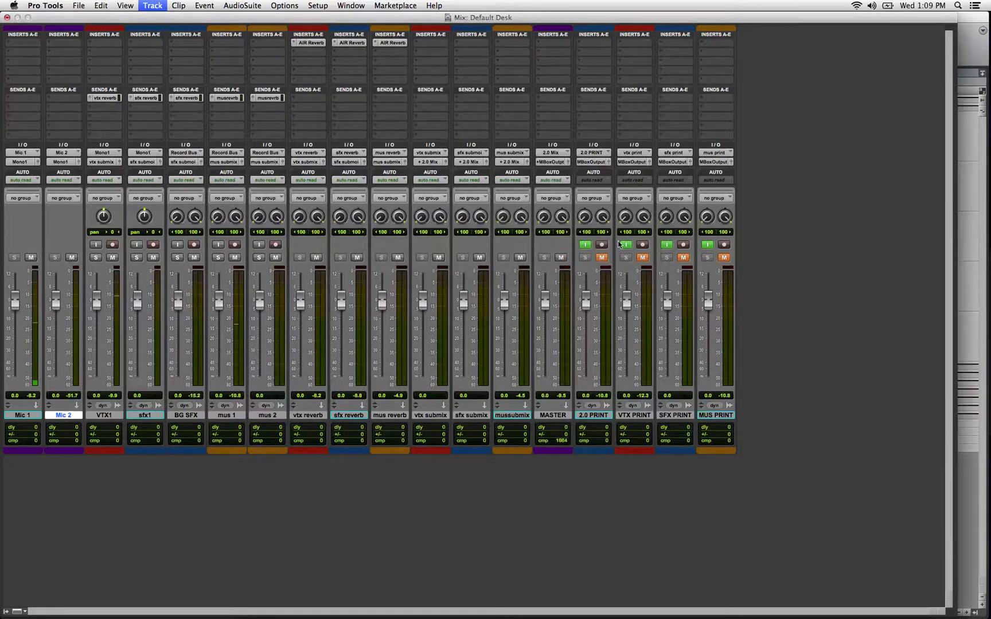
left_click(107, 416)
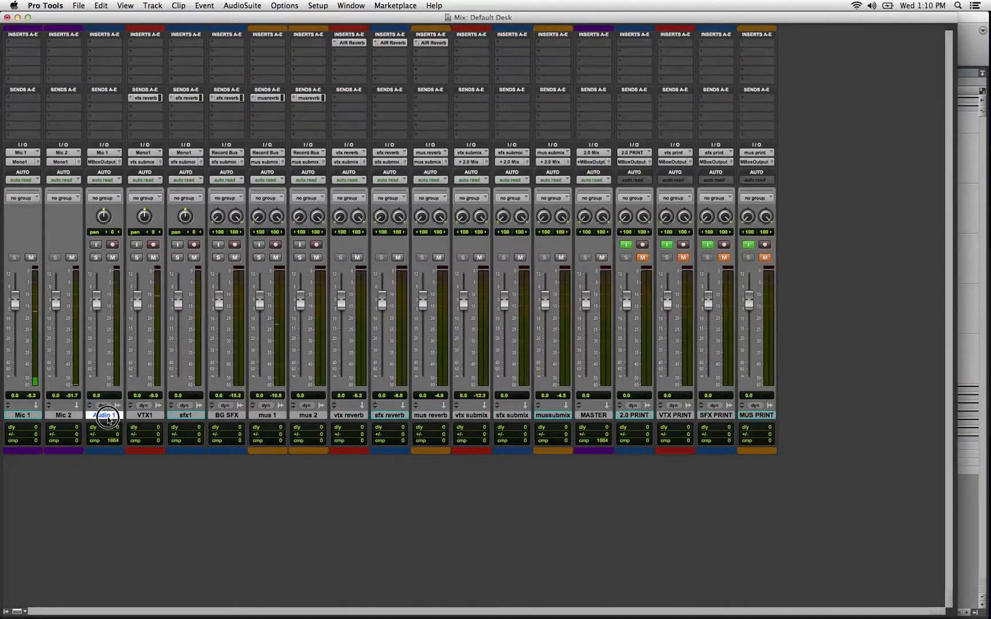
double_click(107, 416)
type("2 Be")
key("Return")
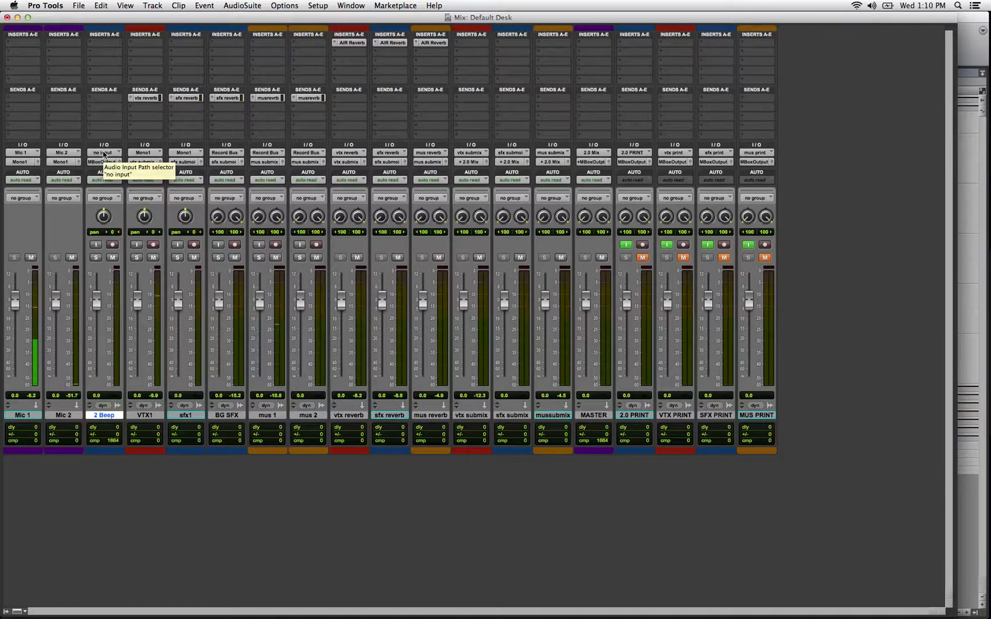
Set the 2 Beep track's input to the Mono1 bus and check the signal by toggling input monitoring
left_click(104, 153)
mouse_move(143, 182)
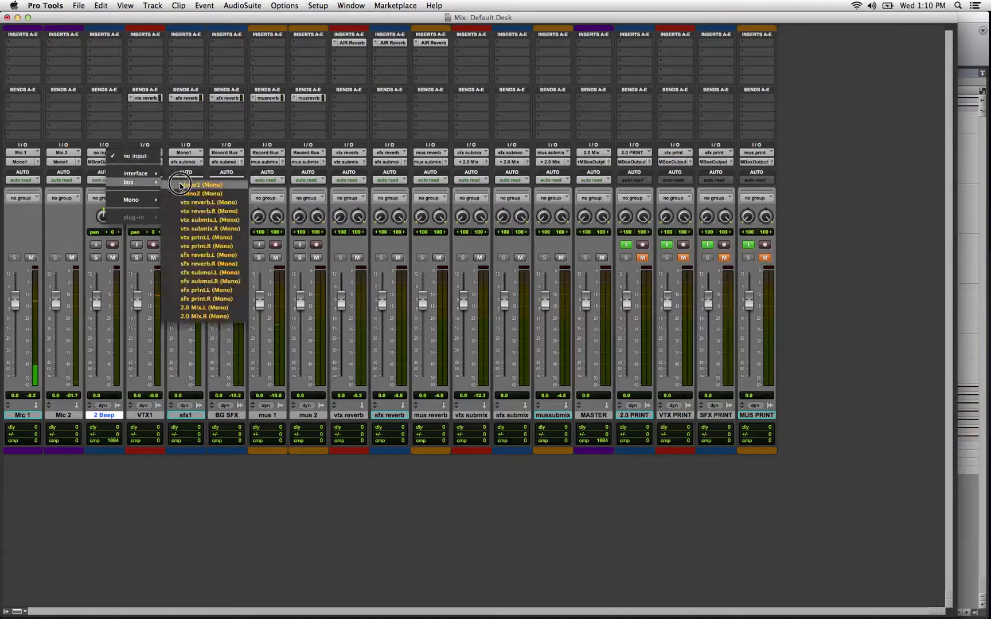
left_click(180, 186)
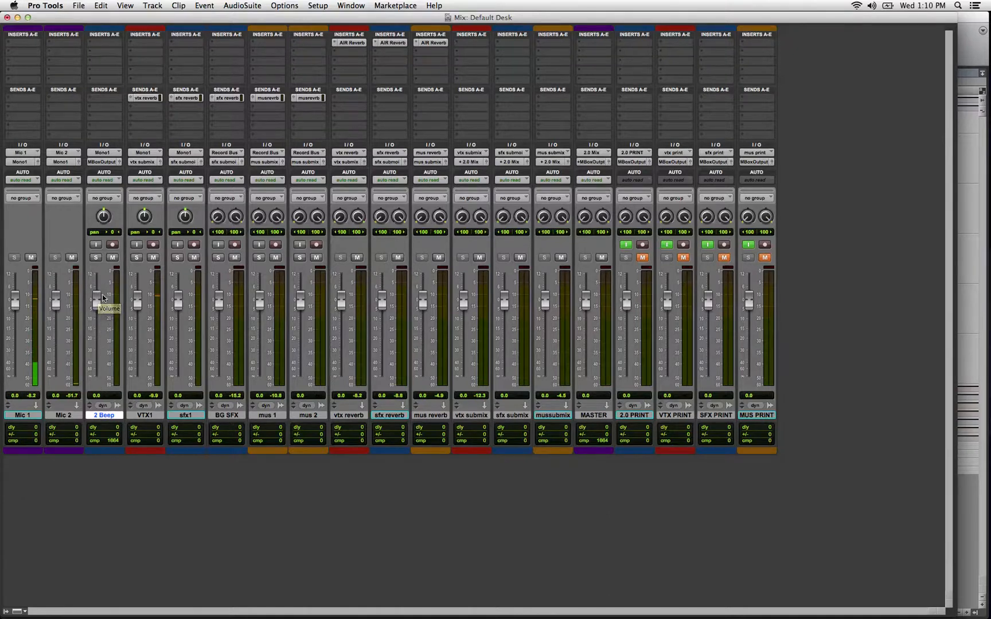
left_click(96, 244)
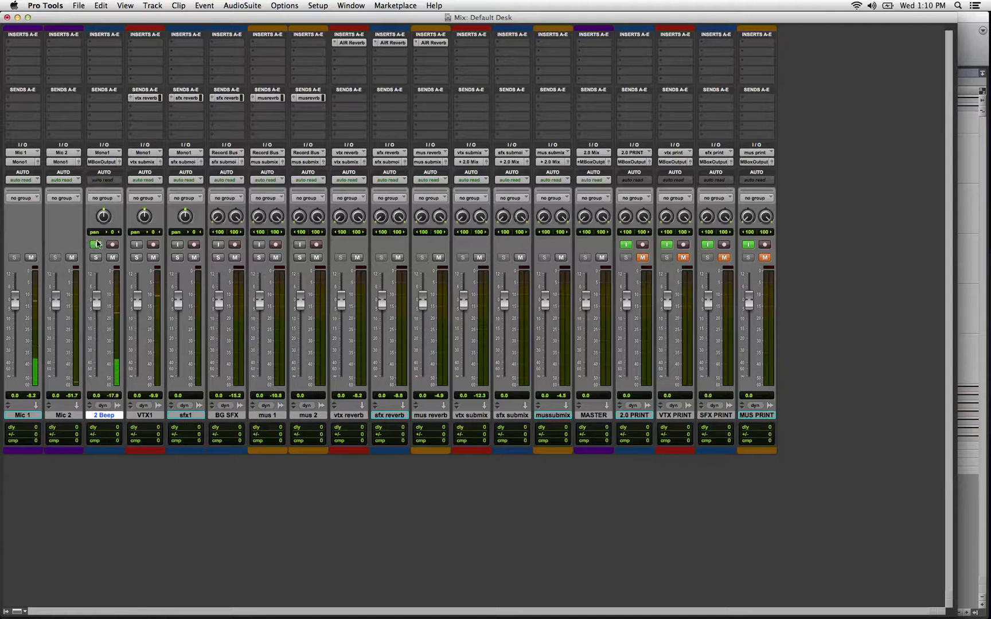
left_click(97, 244)
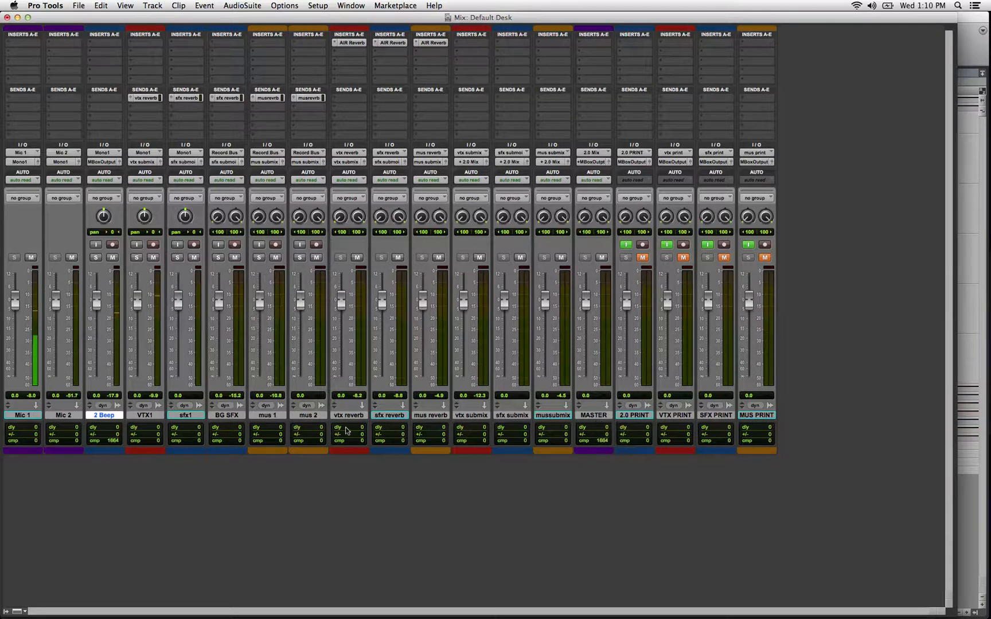
Add the stereo vtx print and sfx print buses to the 2 Beep track's outputs, alongside MBox Output
left_click(104, 162)
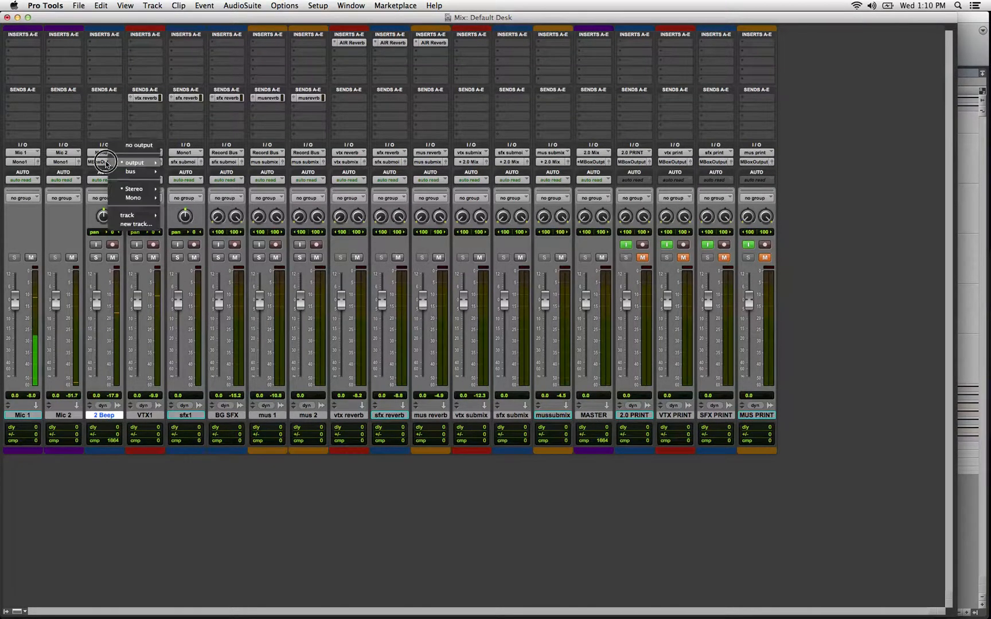
mouse_move(143, 163)
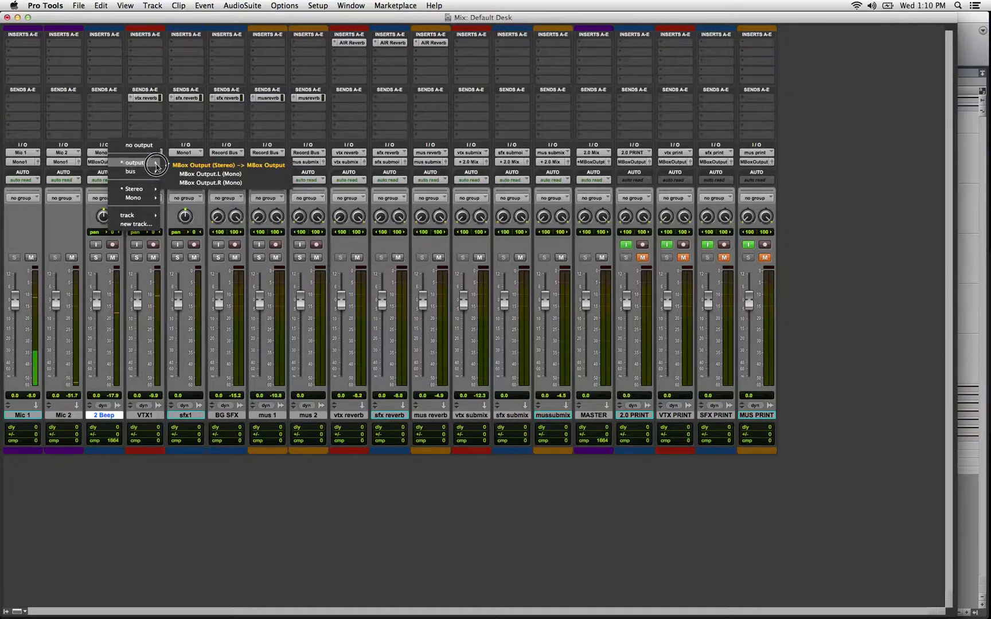
left_click(104, 120)
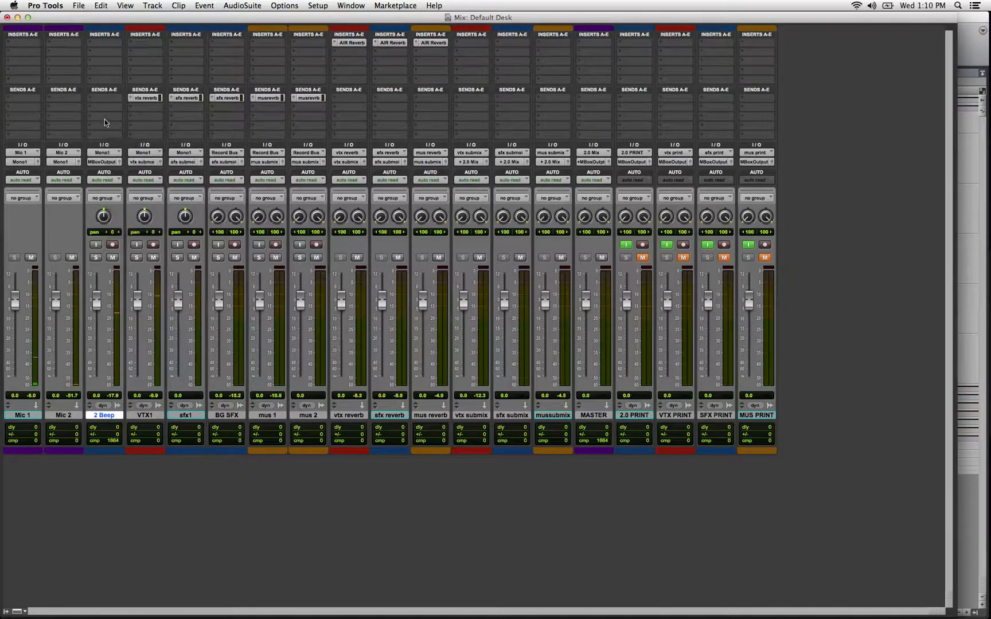
left_click(106, 165)
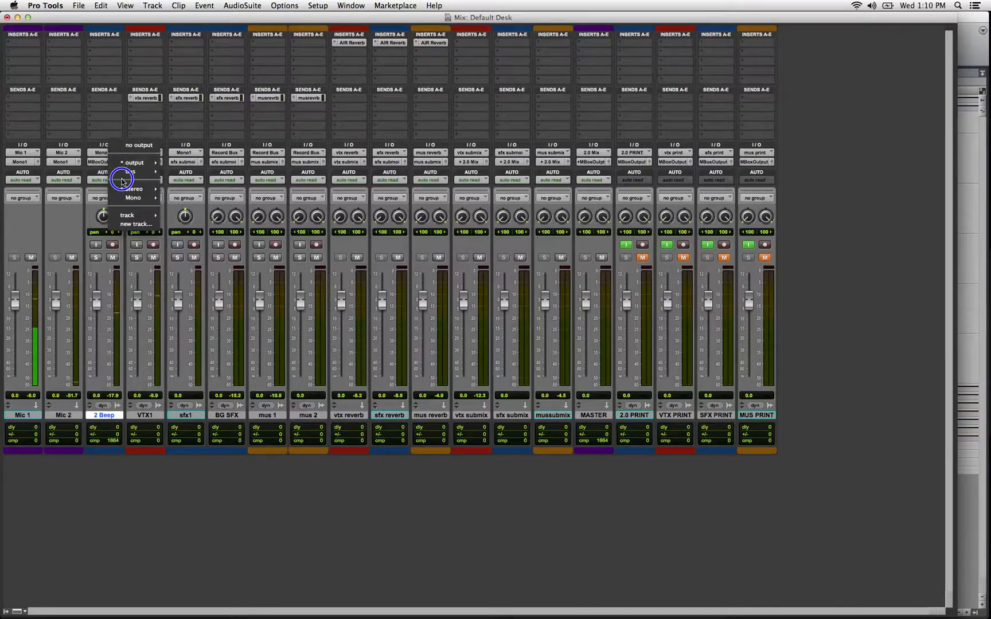
mouse_move(124, 172)
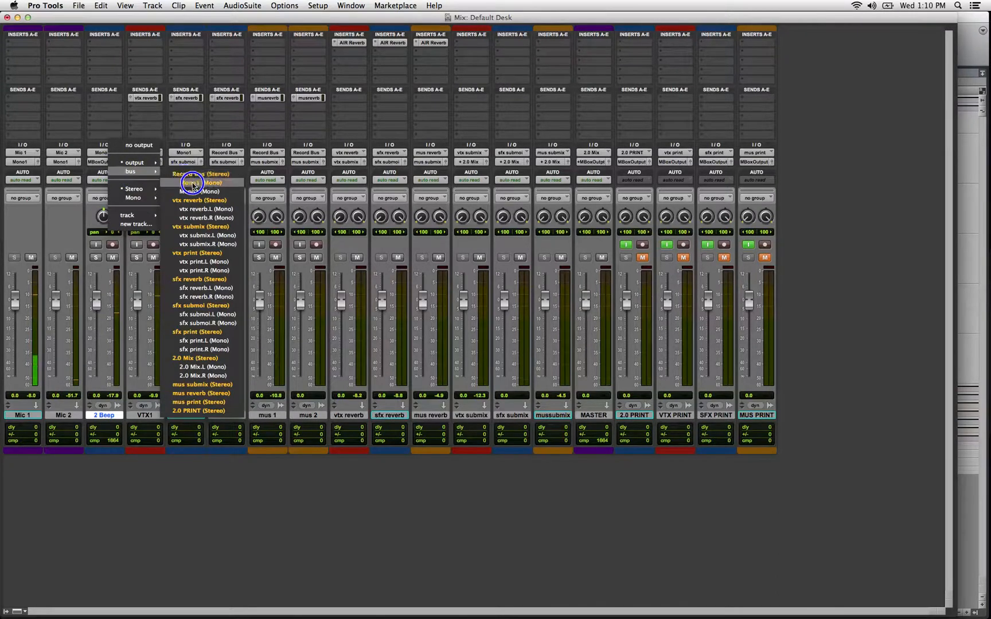
left_click(196, 245)
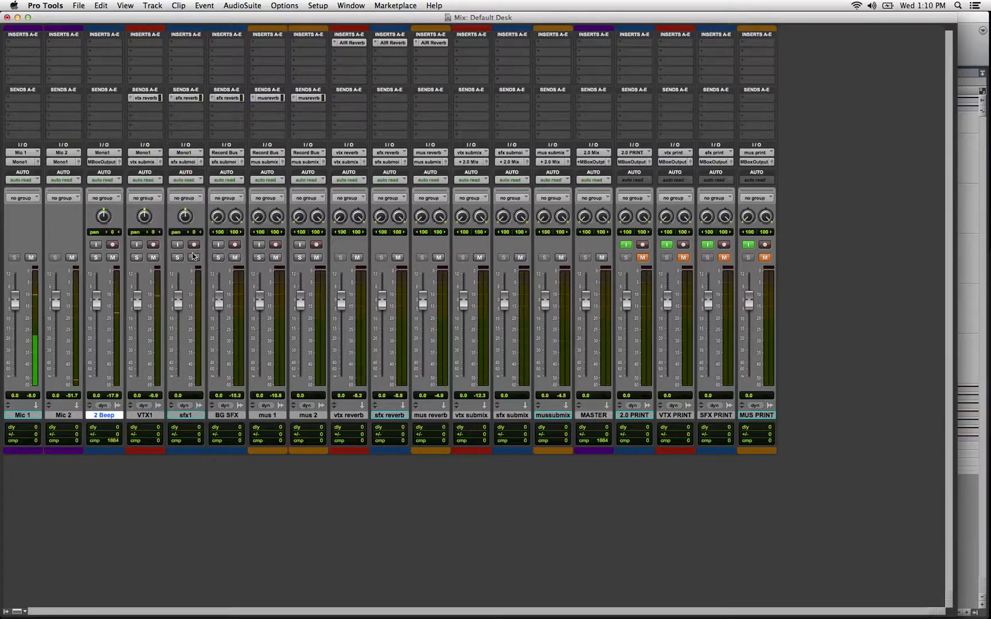
left_click(109, 163)
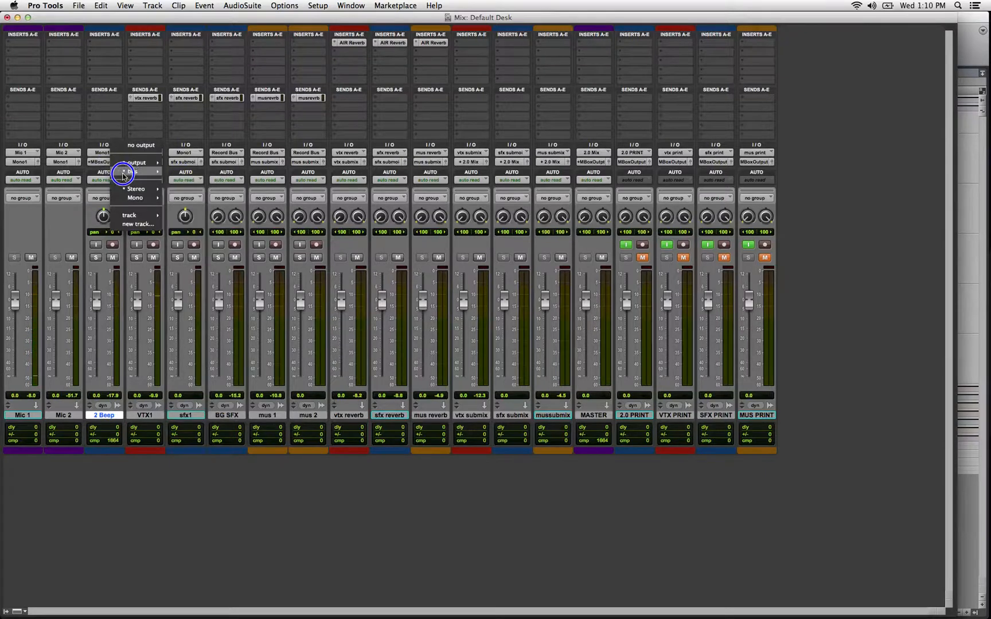
mouse_move(167, 176)
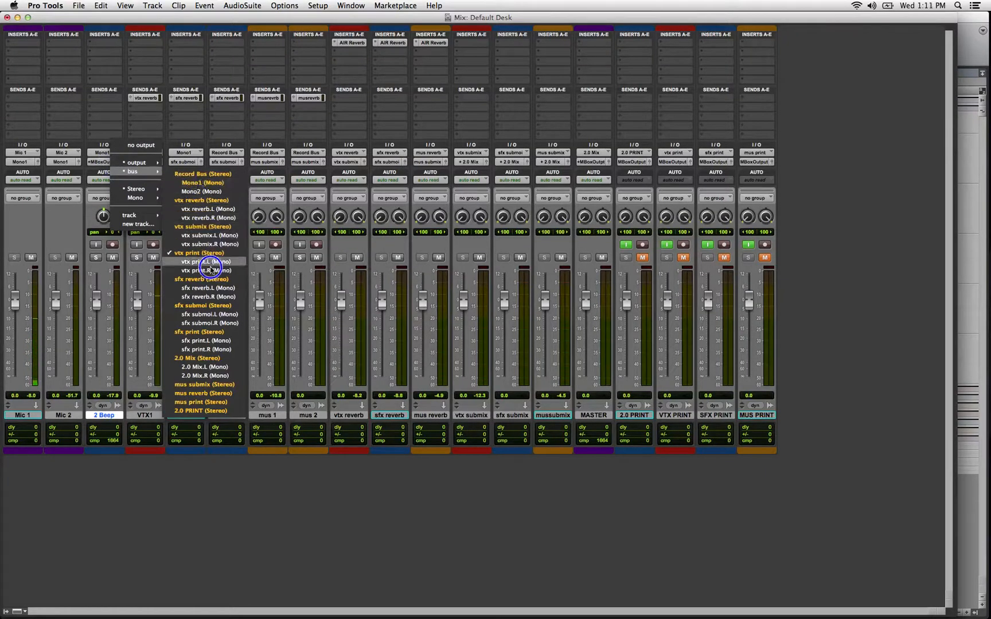
left_click(203, 323)
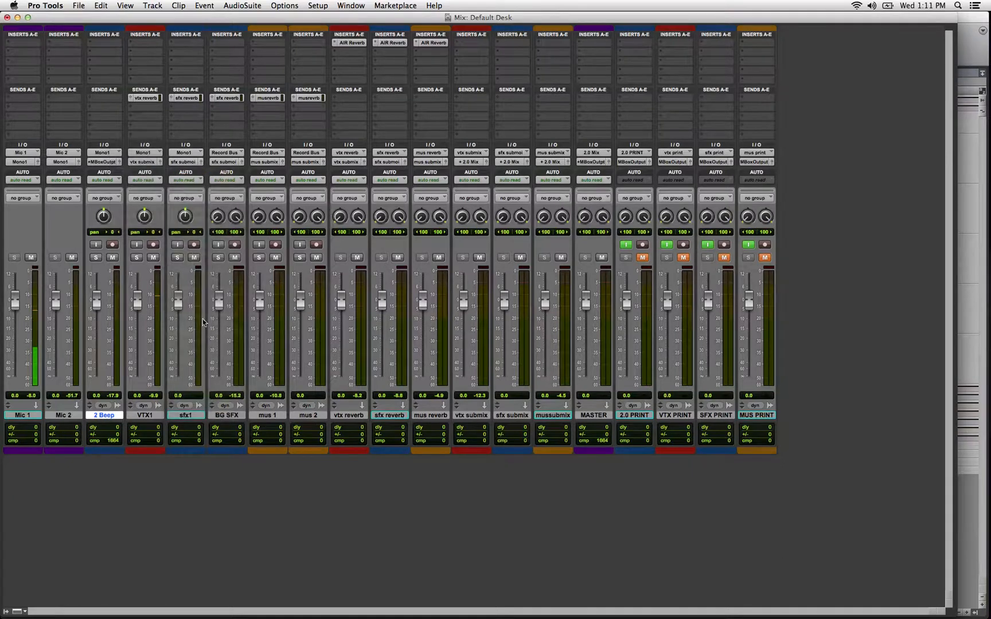
Add the mus print and 2.0 PRINT buses to 2 Beep's outputs and check the routing by toggling input monitoring
left_click(106, 164)
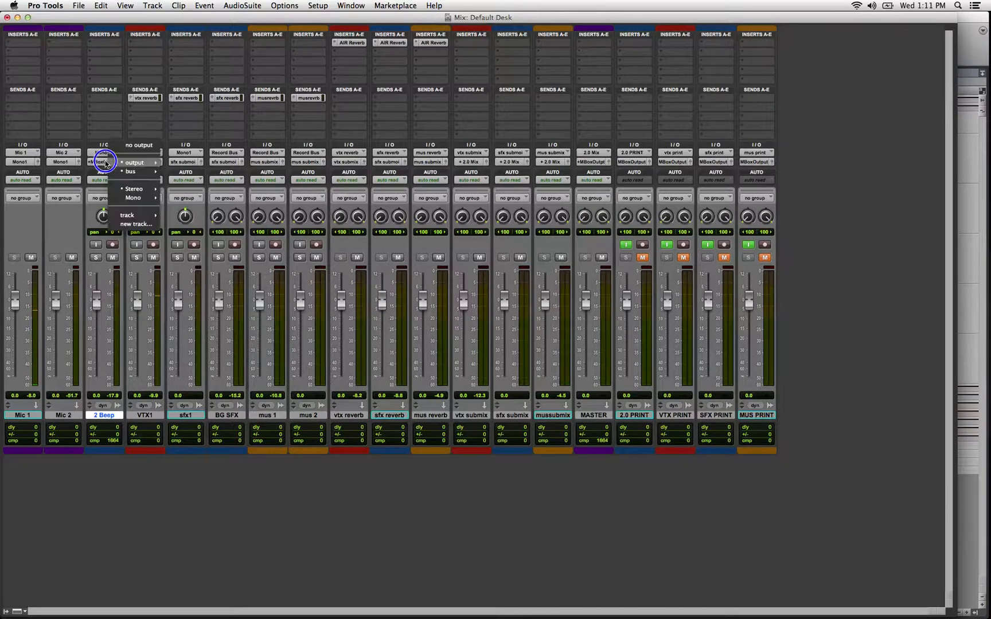
mouse_move(132, 171)
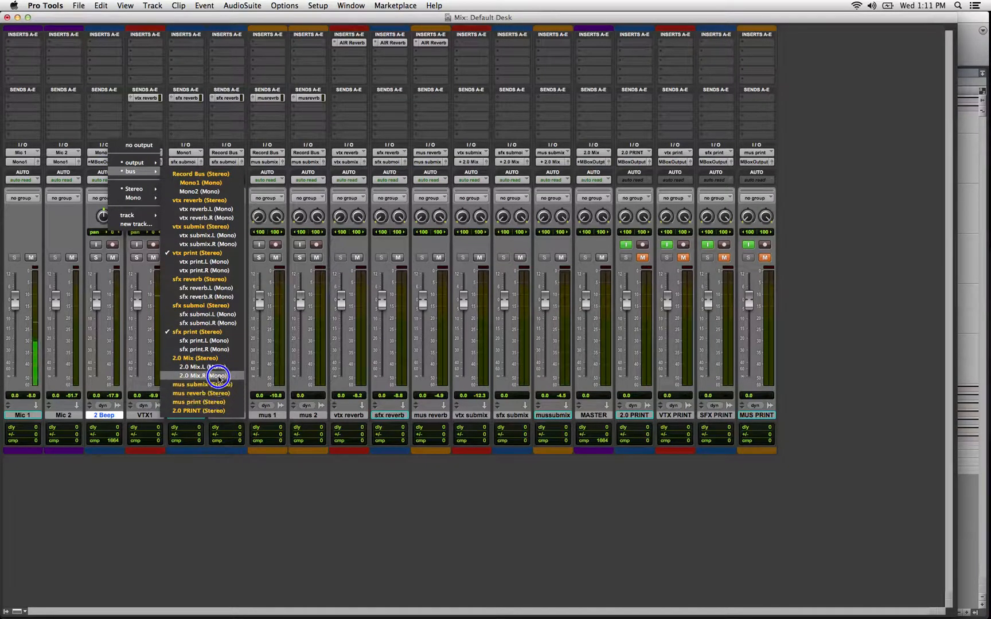
left_click(212, 404)
left_click(107, 162)
mouse_move(114, 173)
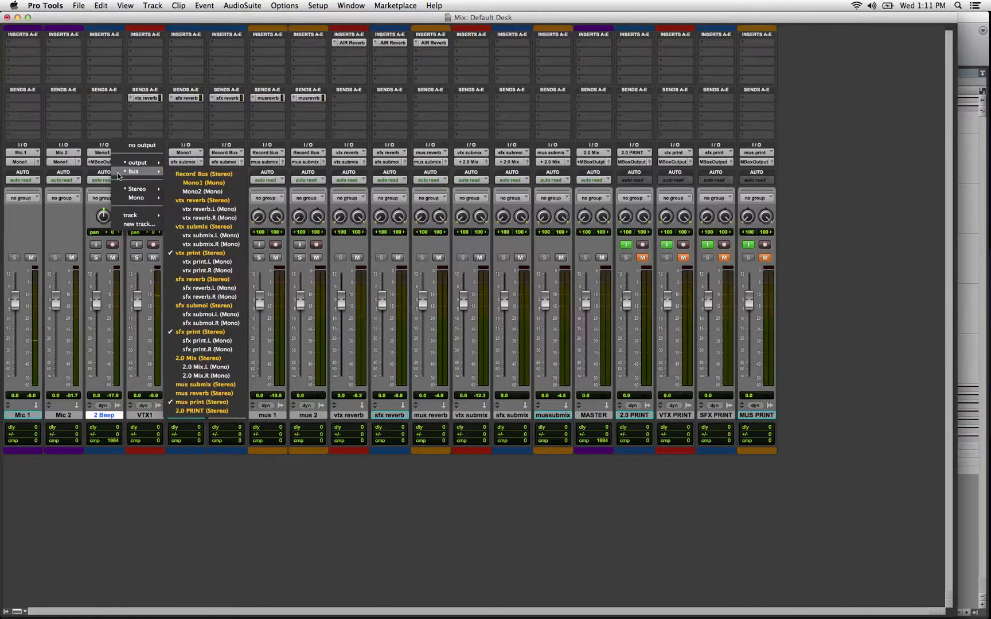
left_click(212, 411)
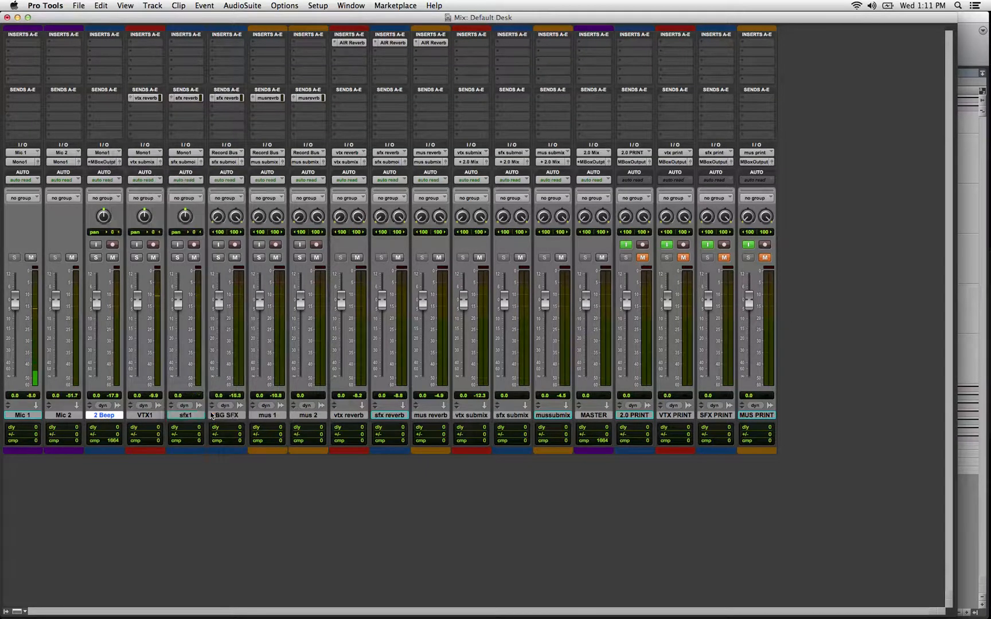
left_click(96, 244)
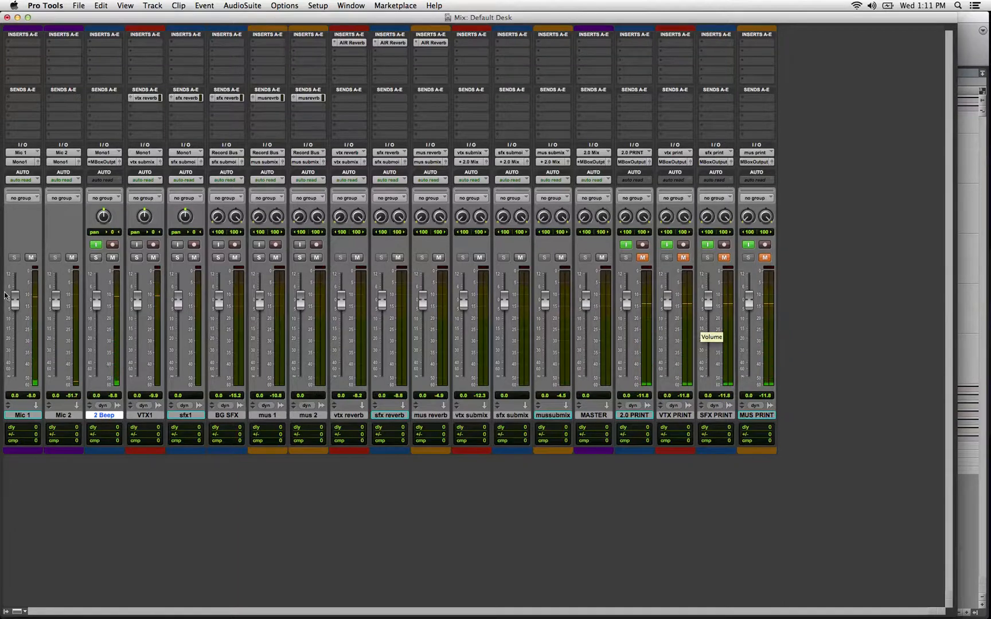
left_click(97, 246)
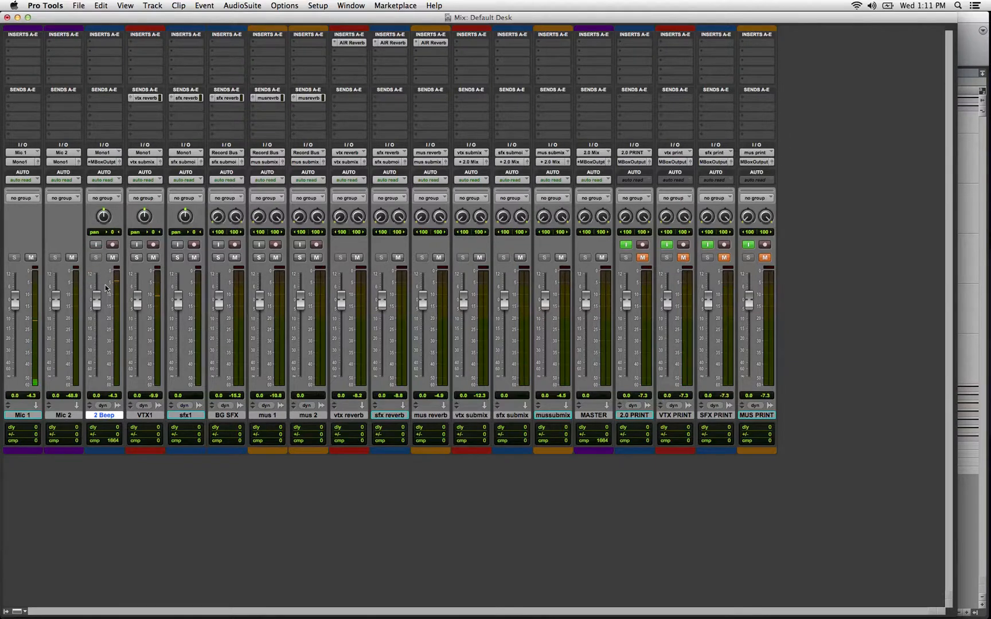
In the Edit window, enlarge the 2 Beep track and select about one second on it, starting at about 00:00:06:14
key("super+equal")
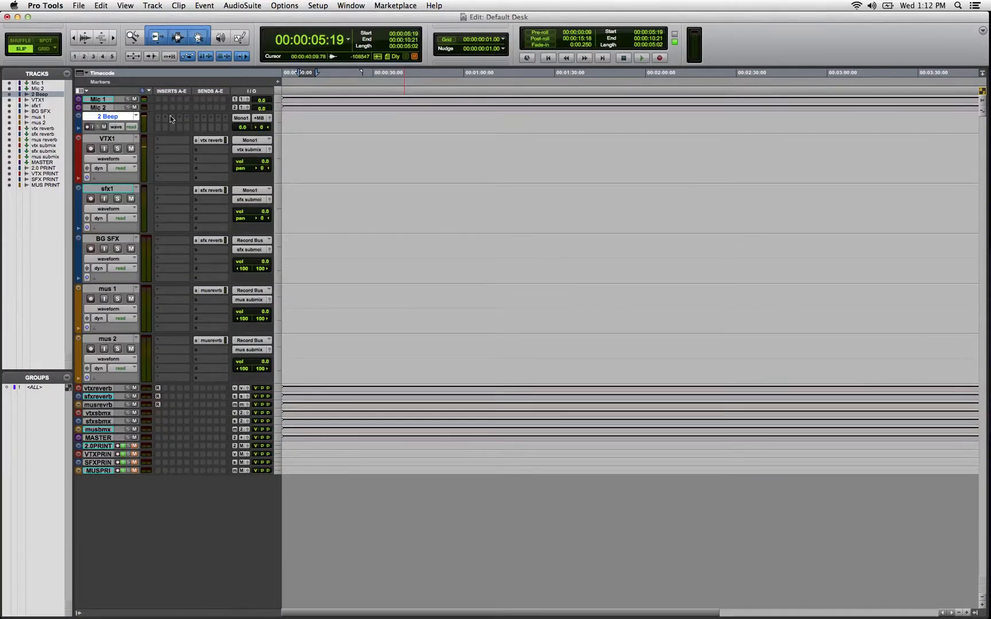
left_click(294, 115)
key("ctrl+Down")
key("ctrl+Down")
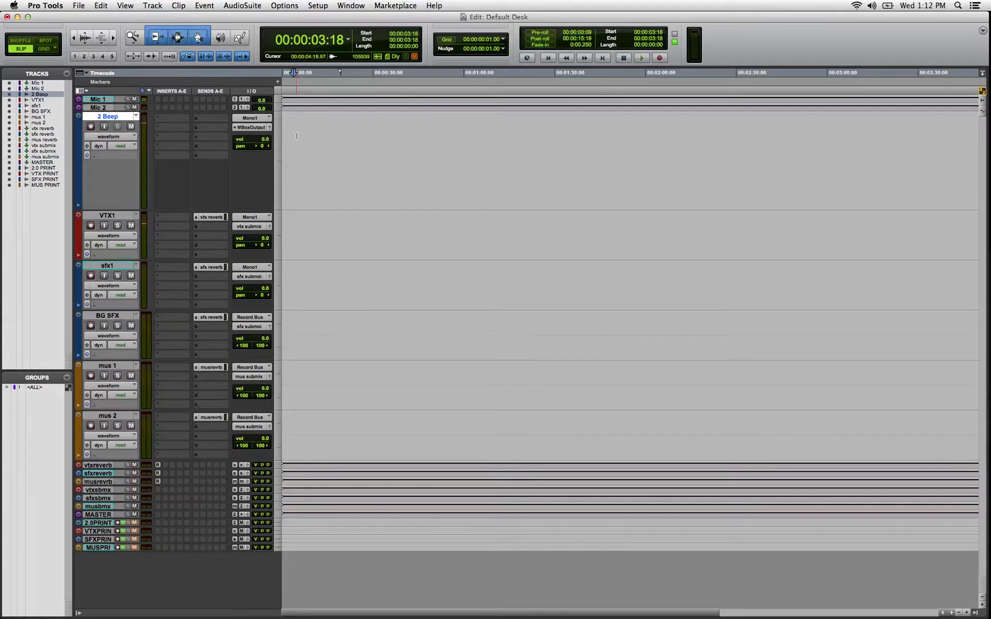
left_click_drag(304, 137, 307, 140)
key("t")
key("t")
key("t")
key("t")
key("t")
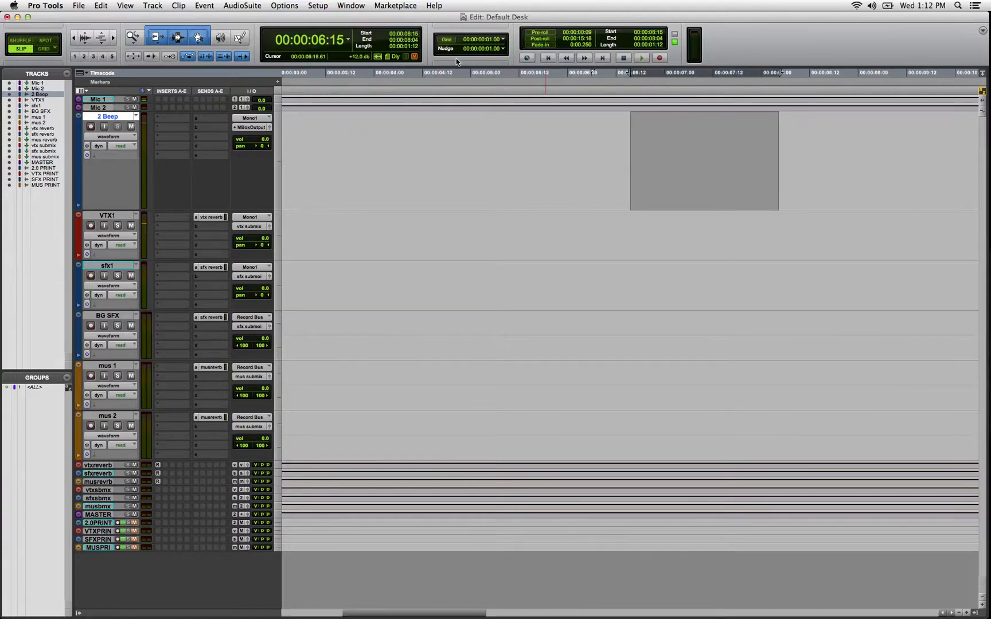
left_click_drag(626, 128, 727, 122)
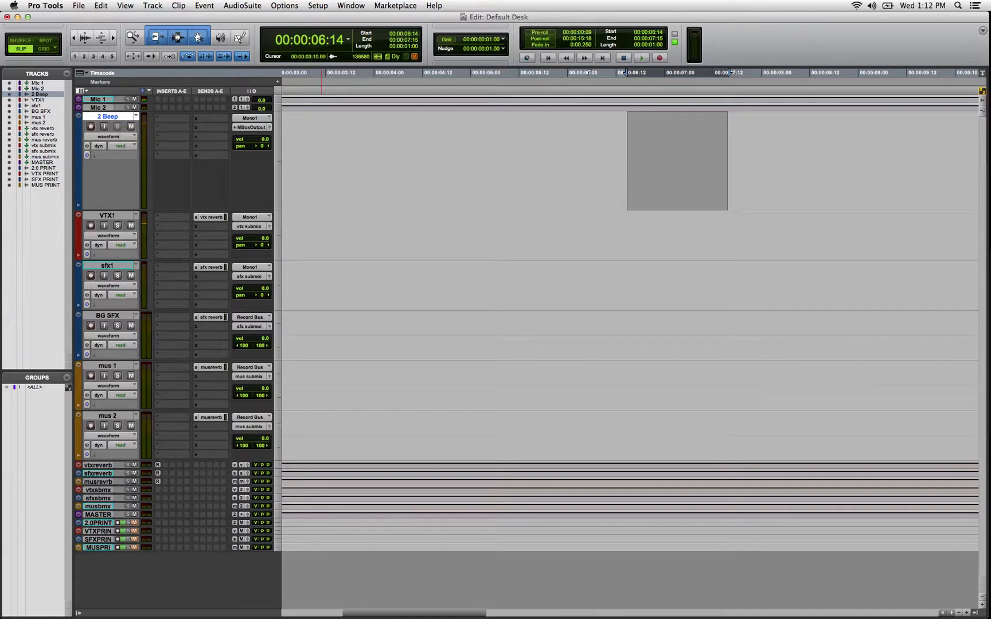
Render a 1000 Hz sine tone at -20 dB into the 2 Beep selection with the Signal Generator AudioSuite plug-in, and close the plug-in
left_click(242, 5)
mouse_move(287, 116)
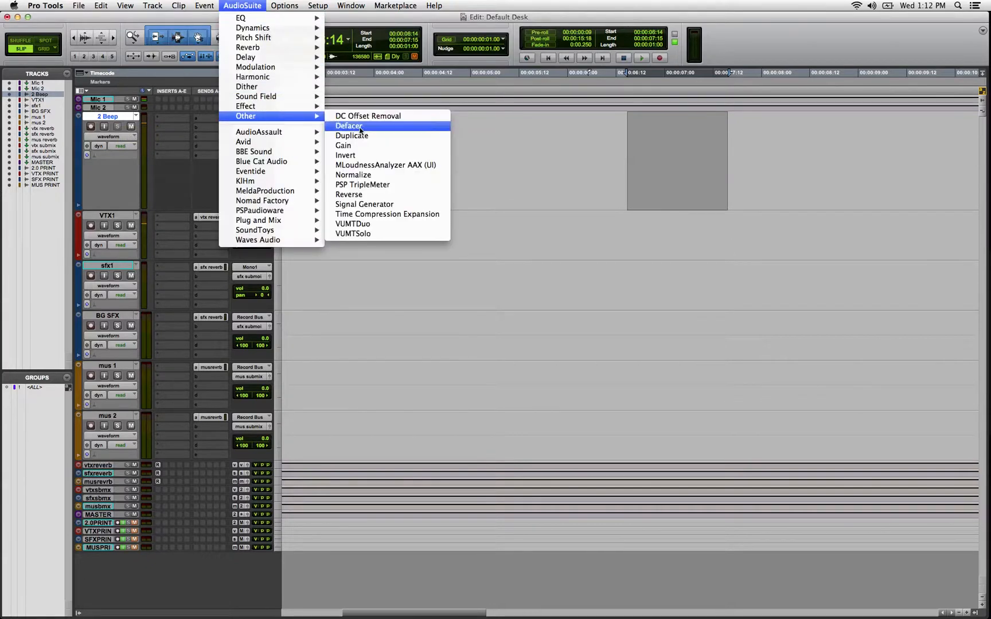
left_click(384, 205)
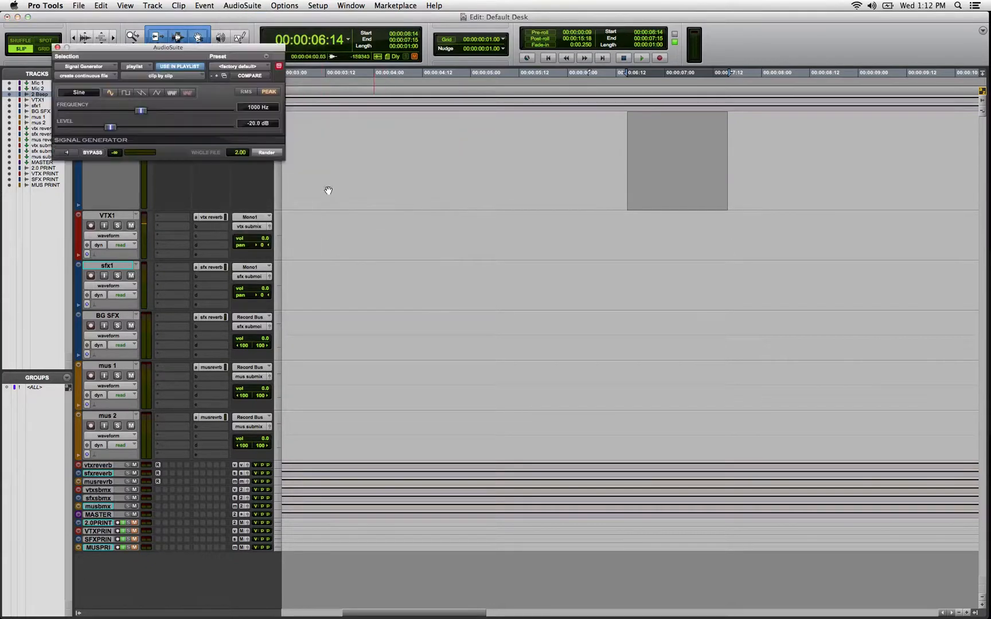
left_click_drag(178, 49, 445, 224)
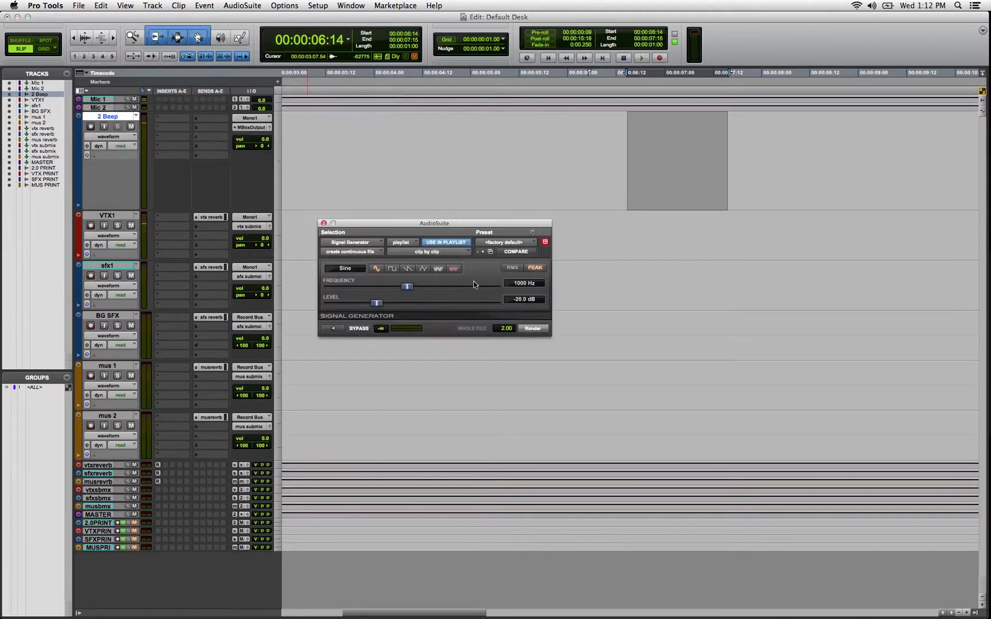
left_click(529, 328)
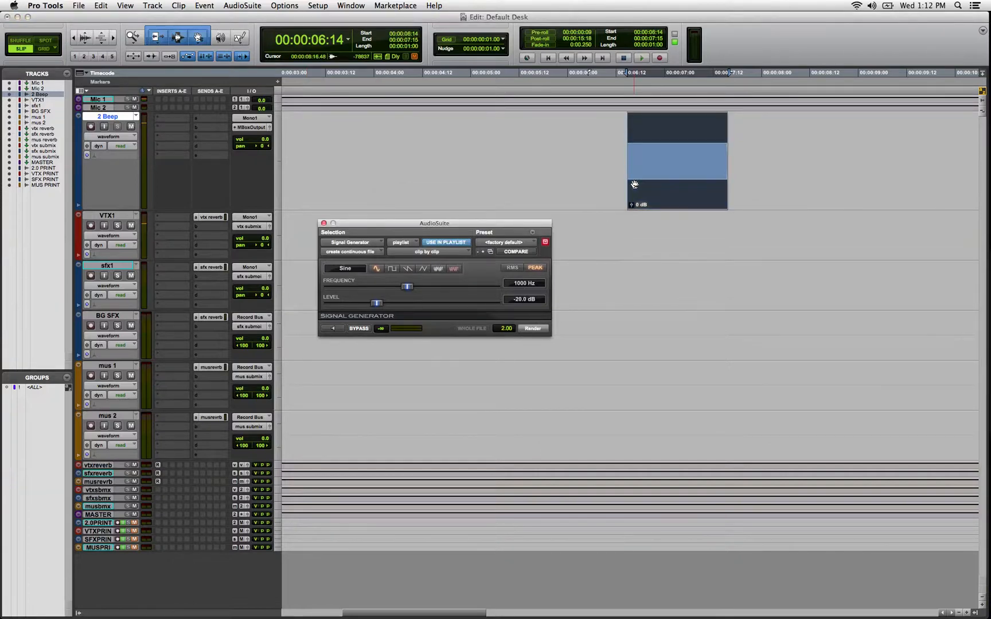
left_click(323, 223)
Play the rendered tone on 2 Beep and examine its waveform up close
key("space")
key("space")
key("t")
key("t")
key("t")
key("t")
key("t")
key("t")
key("t")
key("t")
key("t")
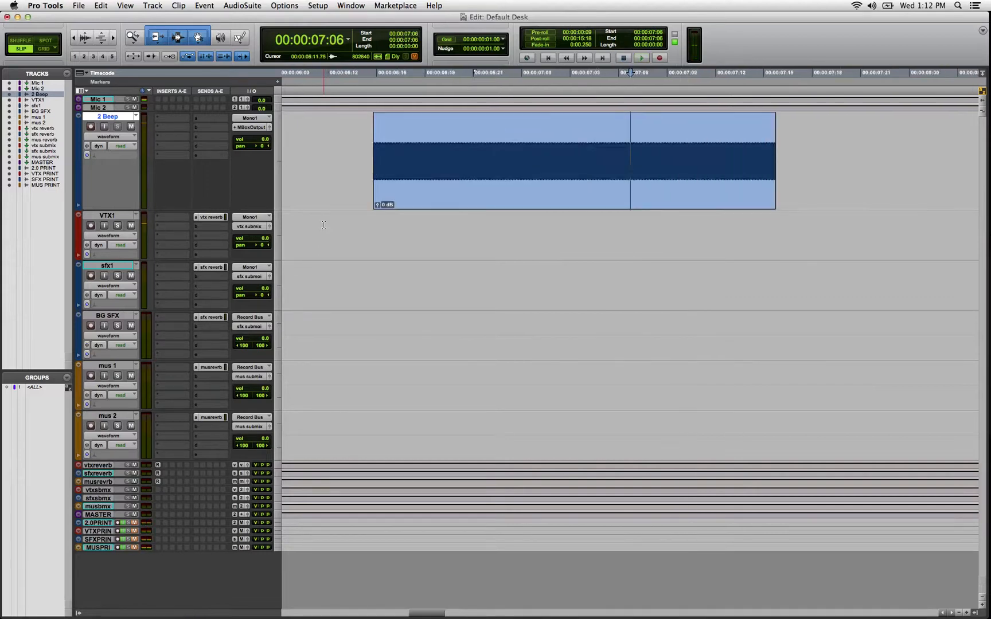
key("r")
key("r")
key("r")
key("r")
key("r")
key("r")
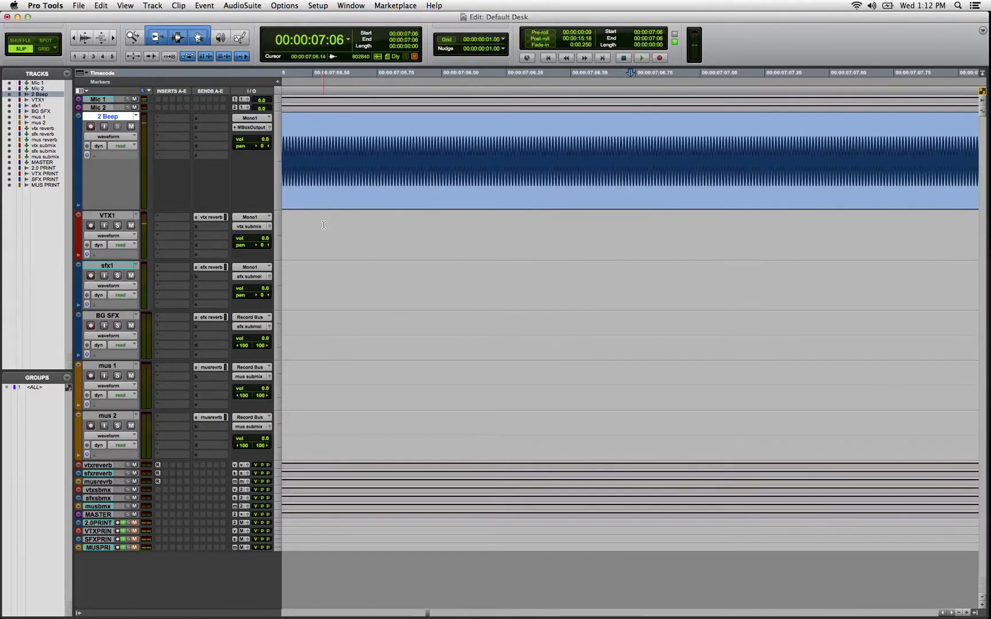
left_click(566, 137)
key("Tab")
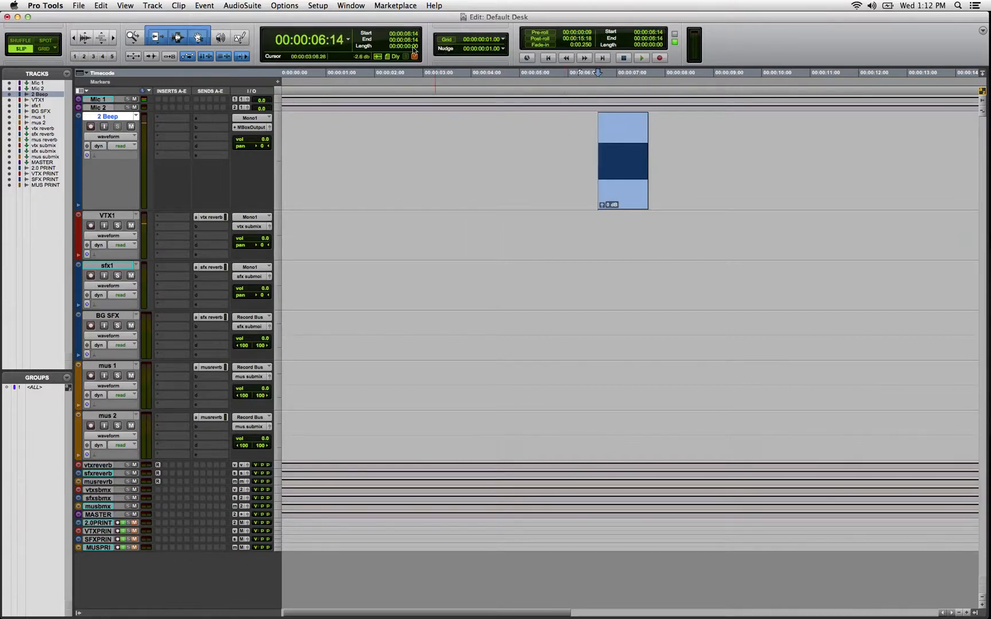
Choose Timecode as the main counter's scale and one frame as the nudge value
left_click(347, 41)
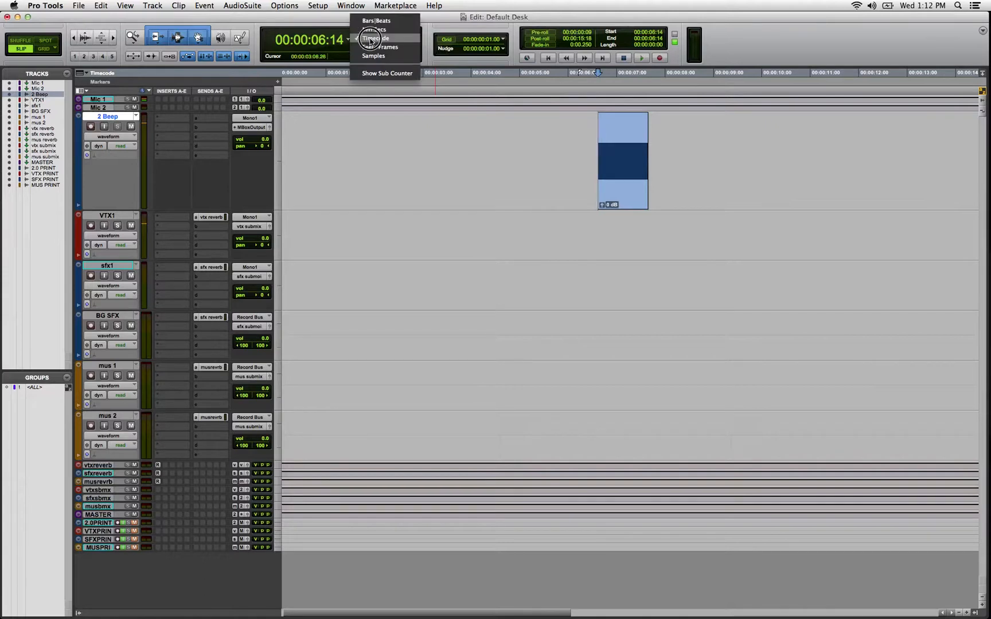
left_click(370, 40)
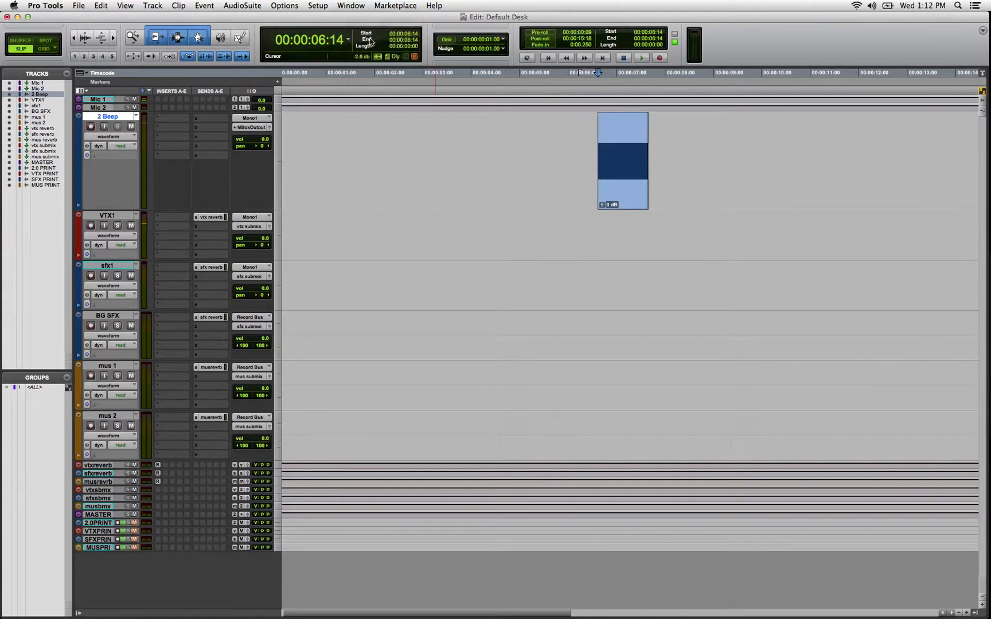
left_click(504, 49)
left_click(530, 50)
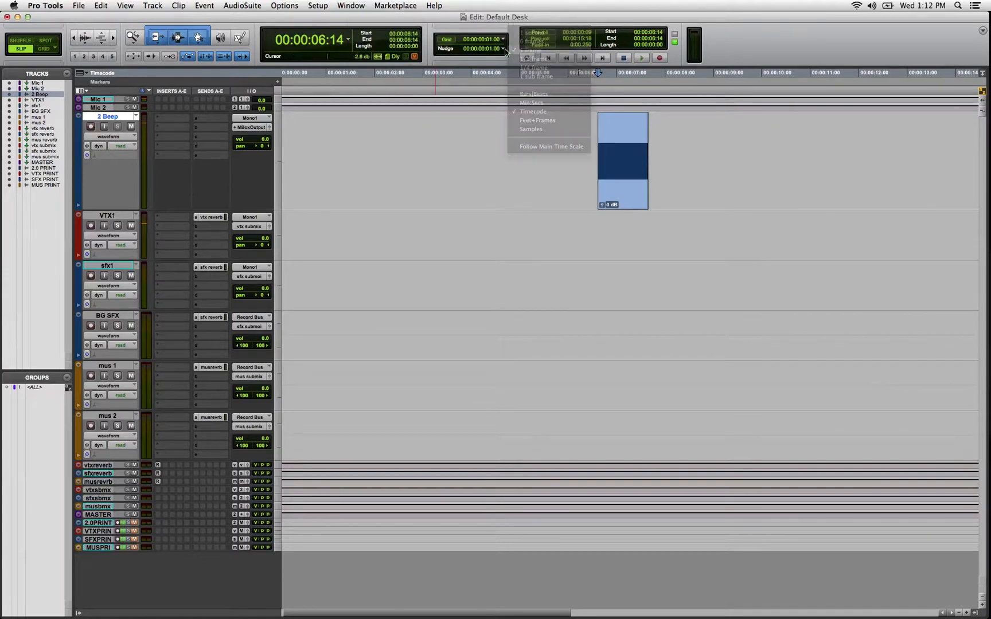
Place the cursor at the start of the 2 Beep tone clip and advance it by one frame
left_click(574, 132)
key("Tab")
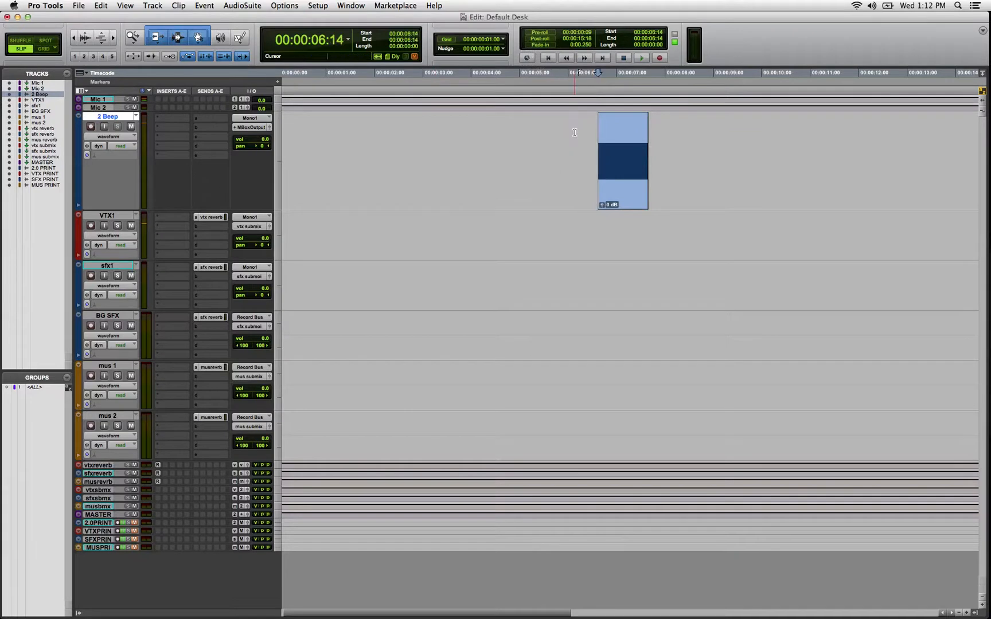
key("KP_Add")
key("t")
key("t")
key("t")
key("t")
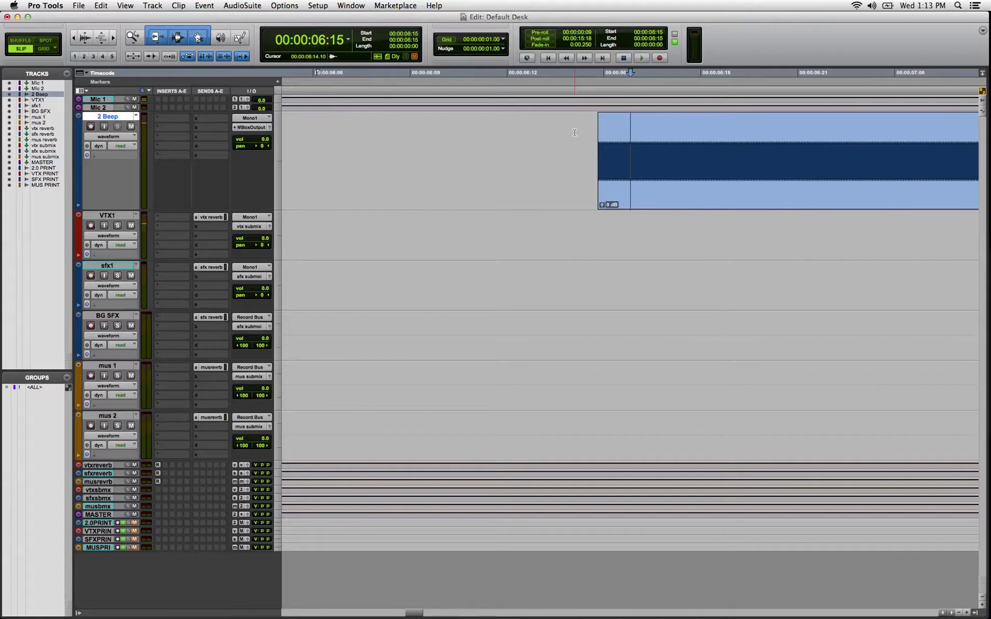
Split the 2 Beep tone clip at the cursor, one frame after its start
key("b")
scroll(674, 177, "right", 3)
scroll(675, 180, "right", 1)
key("r")
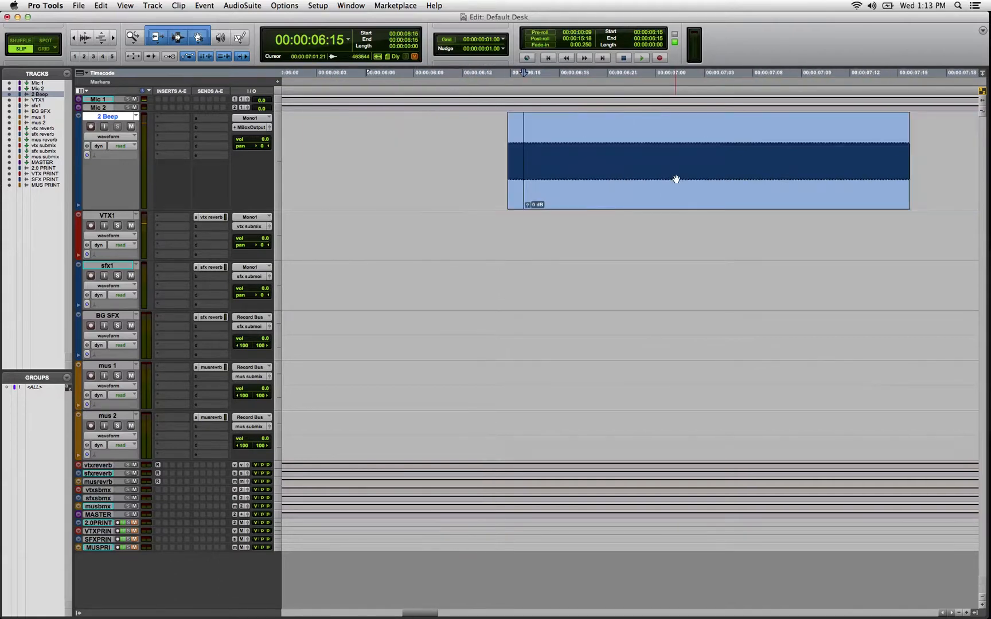
scroll(676, 180, "right", 2)
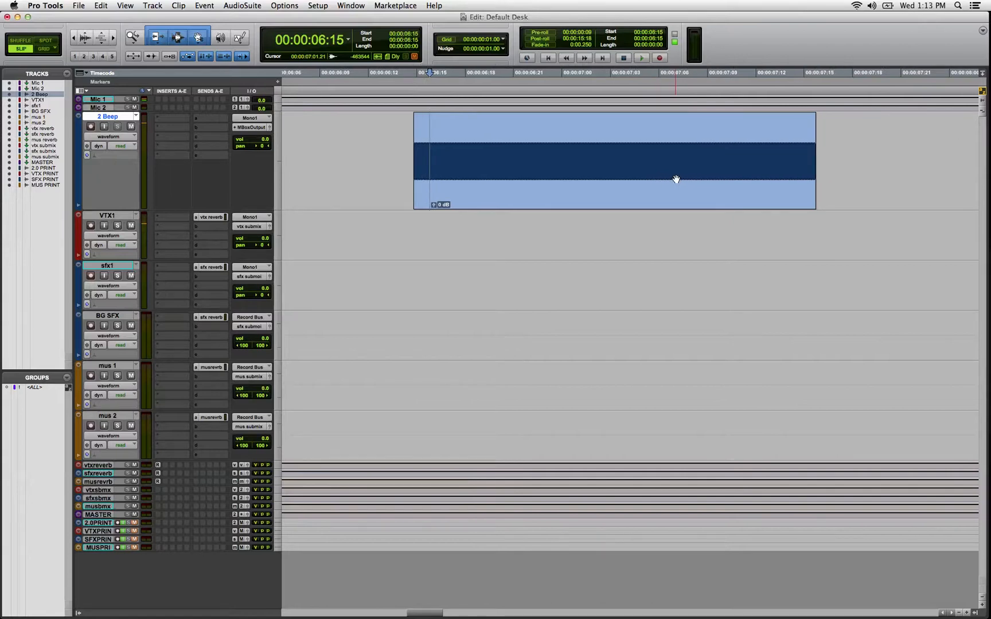
Lower the clip gain of the 2 Beep section after the first frame to minus infinity and play the result
left_click(466, 173)
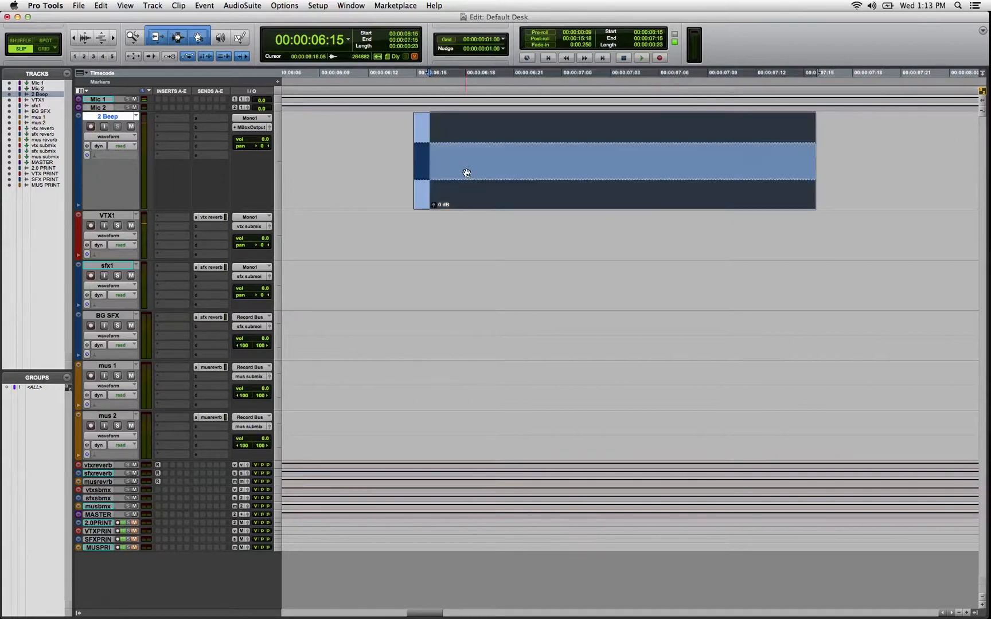
left_click_drag(433, 205, 397, 301)
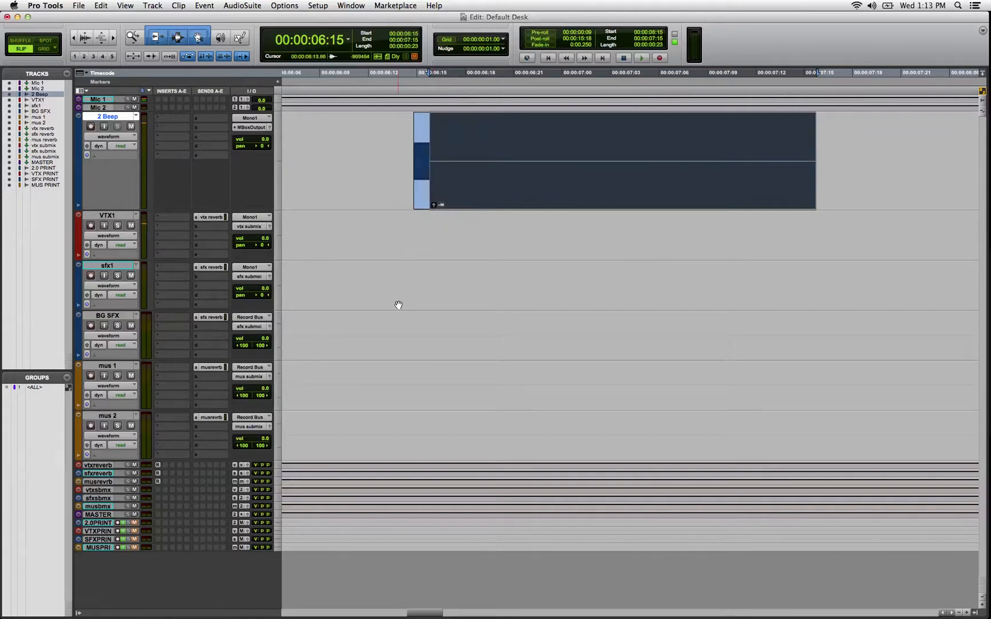
left_click(406, 126)
key("space")
key("space")
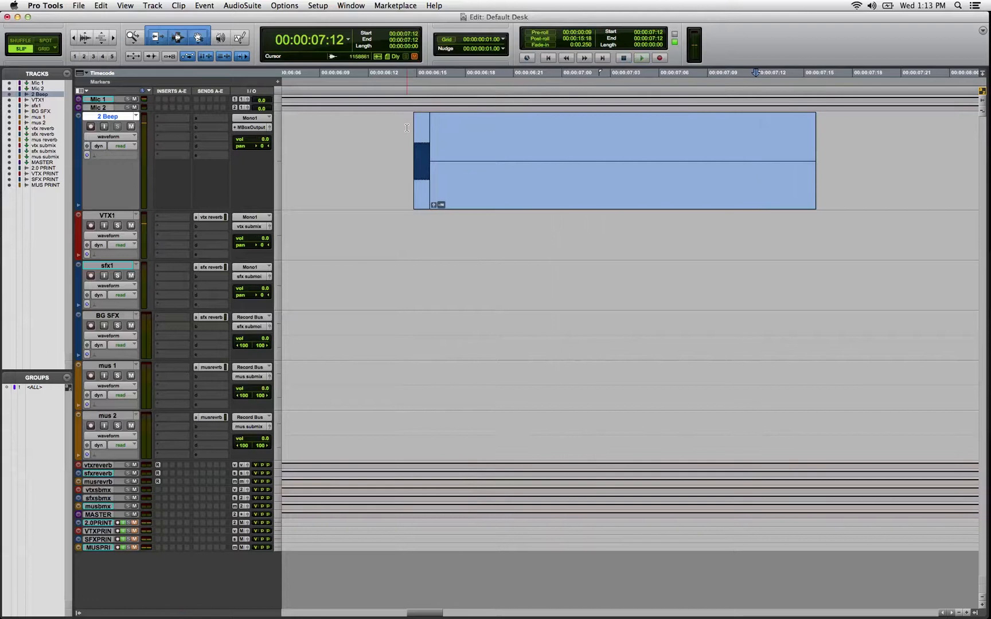
Select the one-frame tone and the silenced section on 2 Beep and consolidate them into a single clip
left_click(420, 175)
left_click(493, 184, "shift")
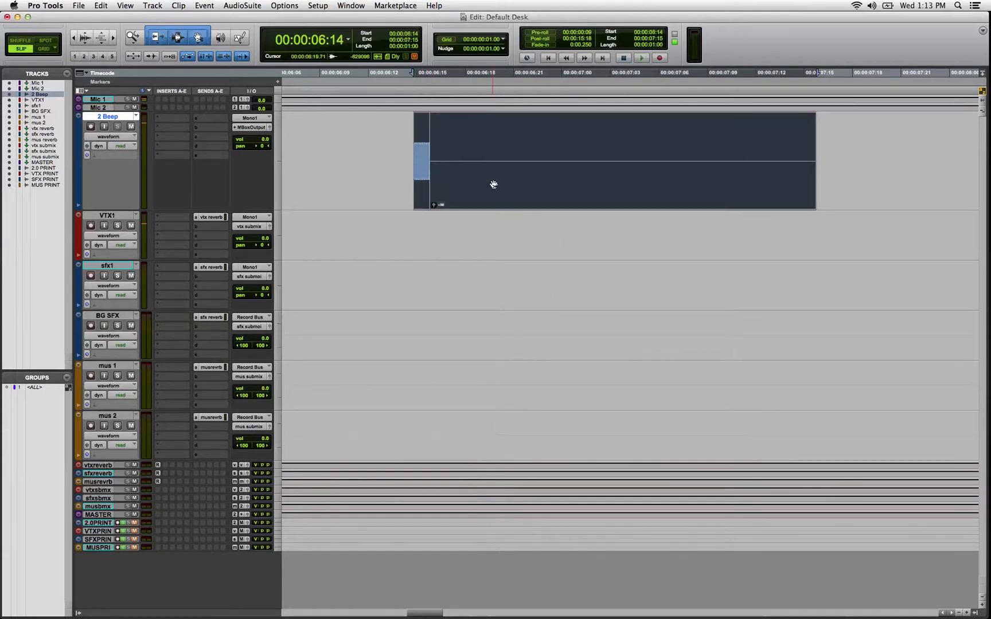
key("super+bracketleft")
key("super+bracketleft")
key("super+bracketleft")
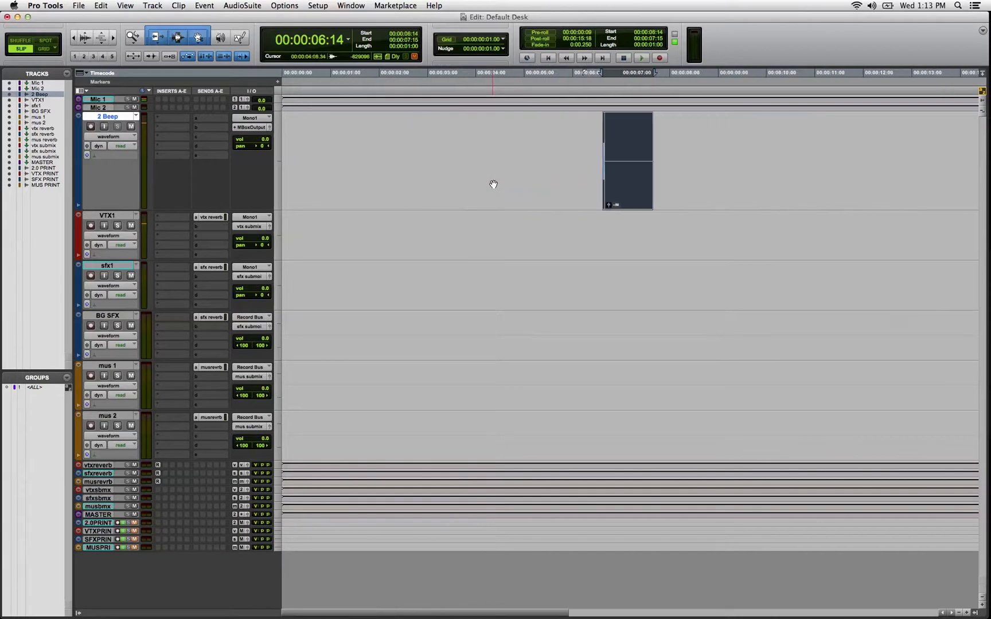
key("super+bracketright")
key("super+bracketright")
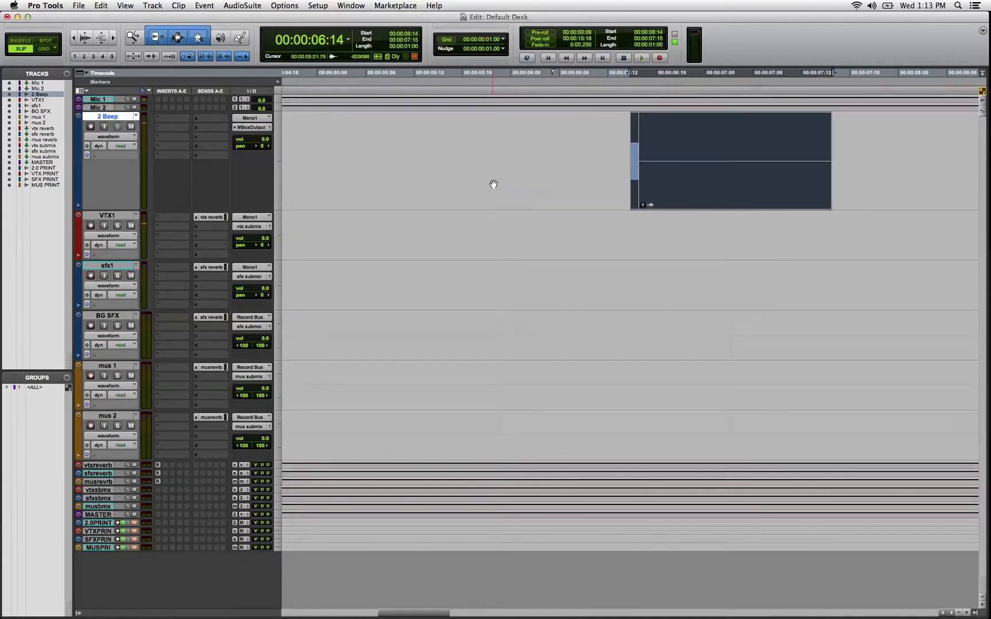
key("alt+shift+3")
Rename the consolidated clip and its disk file as 2 BEEP
double_click(687, 190)
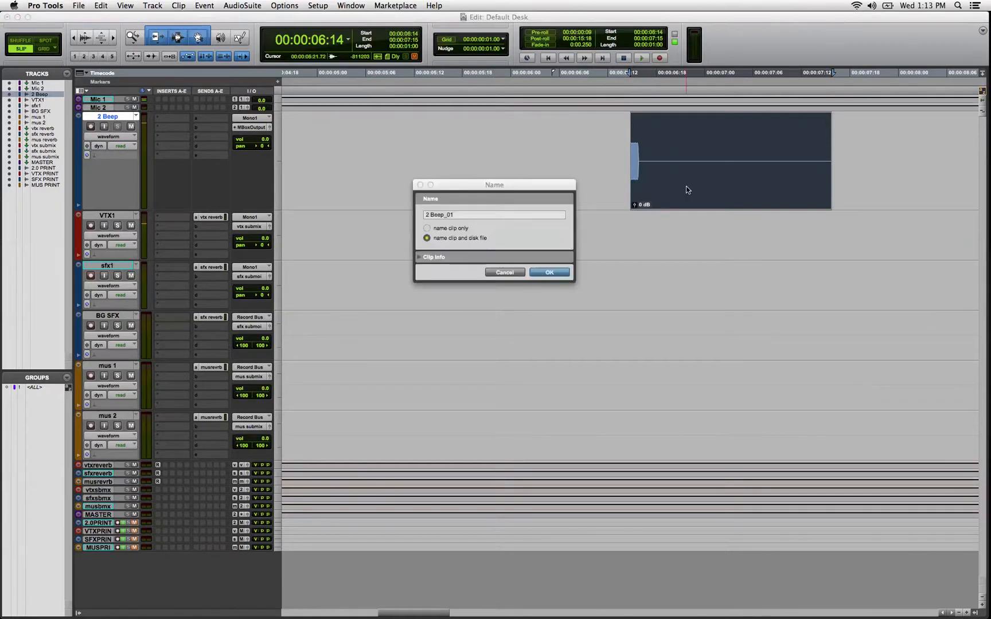
type("2 BEEP")
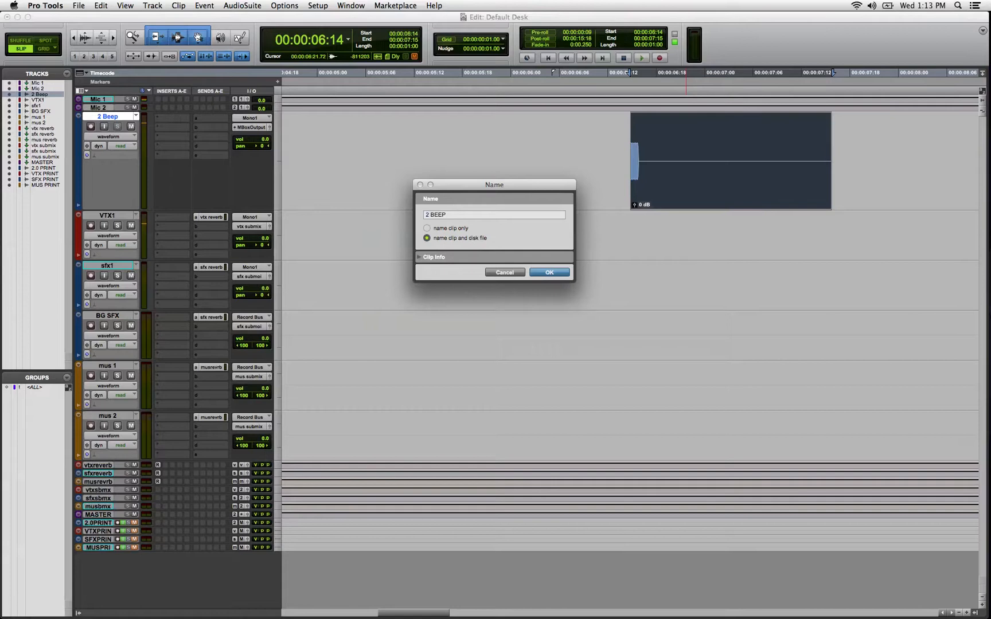
key("Return")
Switch to Spot mode and spot the 2 BEEP clip to start at timecode 00:00:58:00
key("r")
key("r")
key("r")
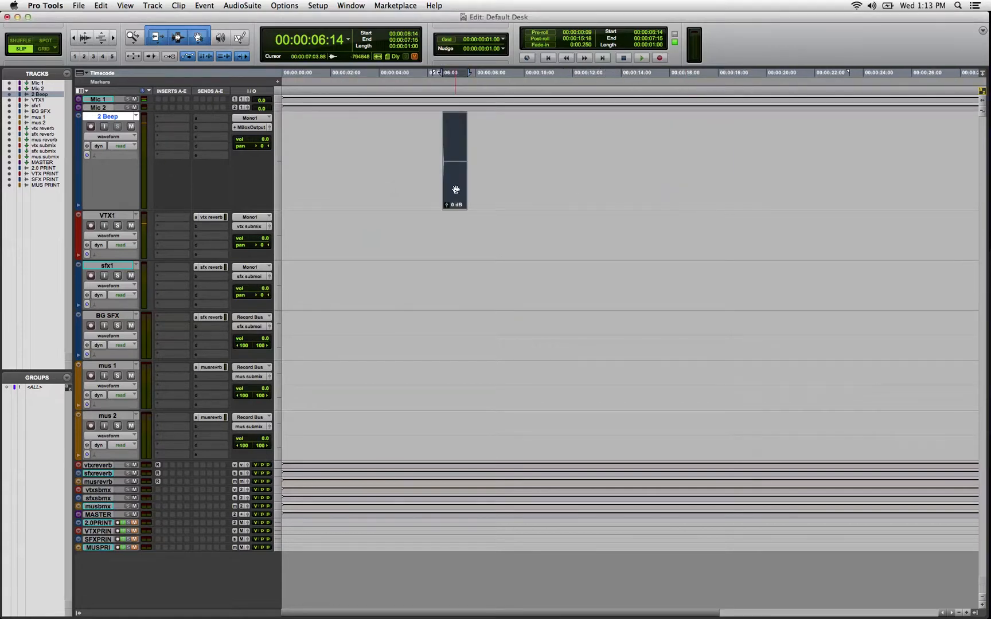
left_click(51, 40)
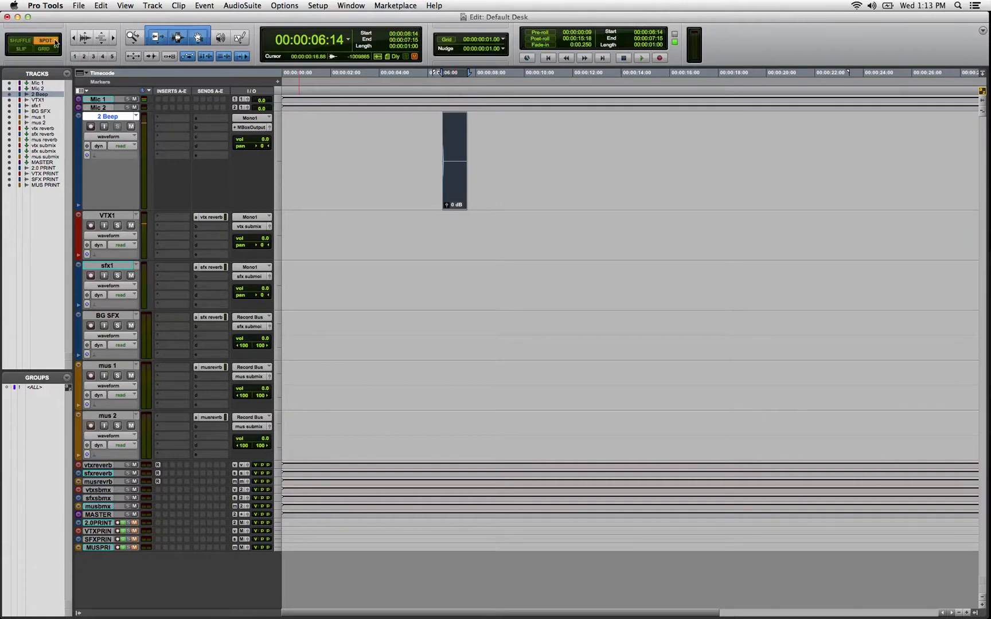
left_click(458, 198)
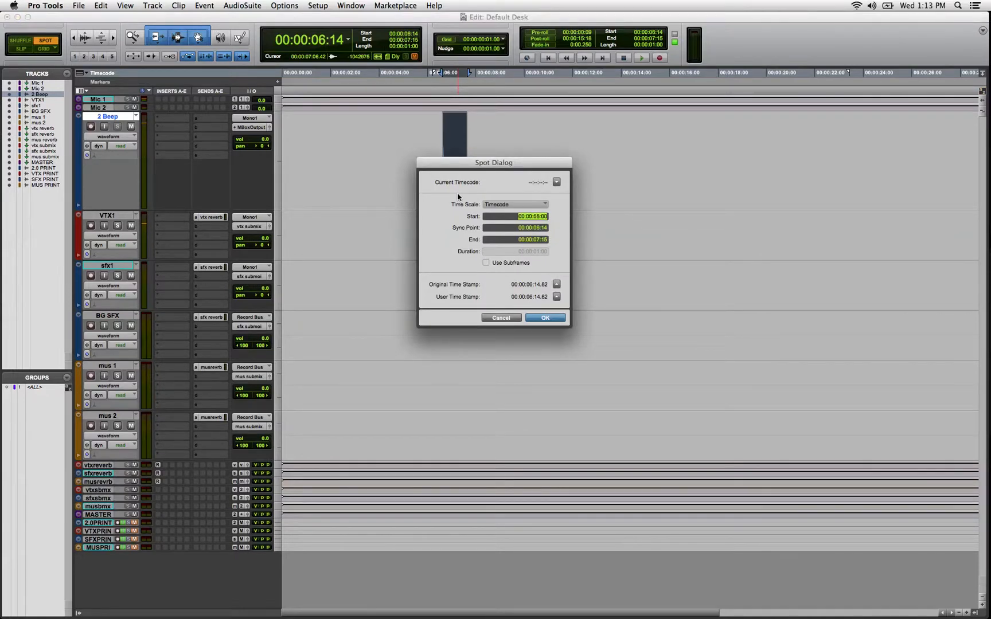
key("Return")
key("super+bracketleft")
key("super+bracketleft")
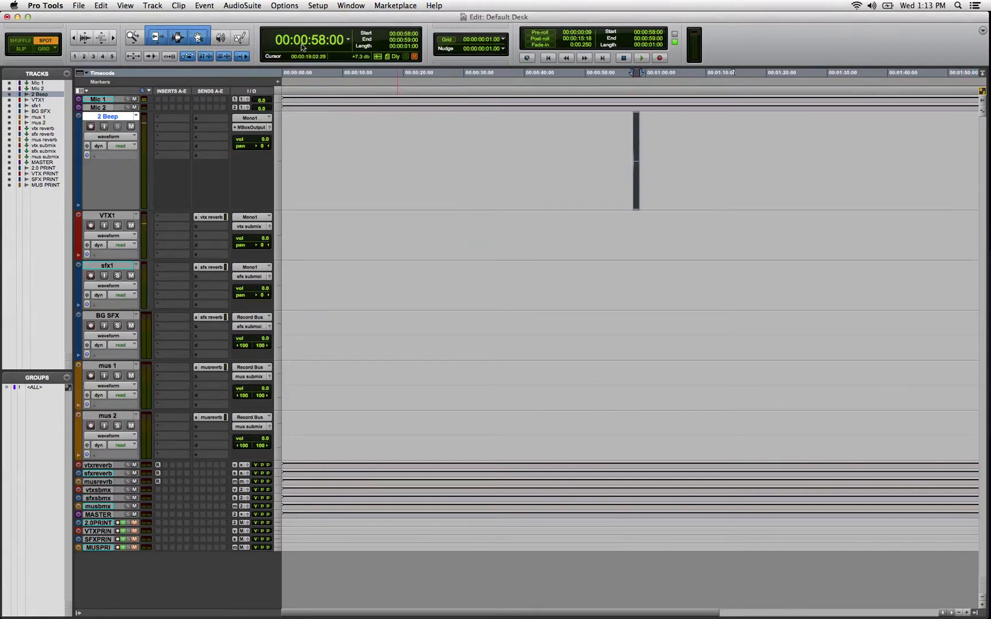
Return to Slip mode, enable loop playback and play a selection surrounding the 2 BEEP clip
left_click(13, 50)
left_click_drag(626, 150, 642, 144)
left_click(639, 60)
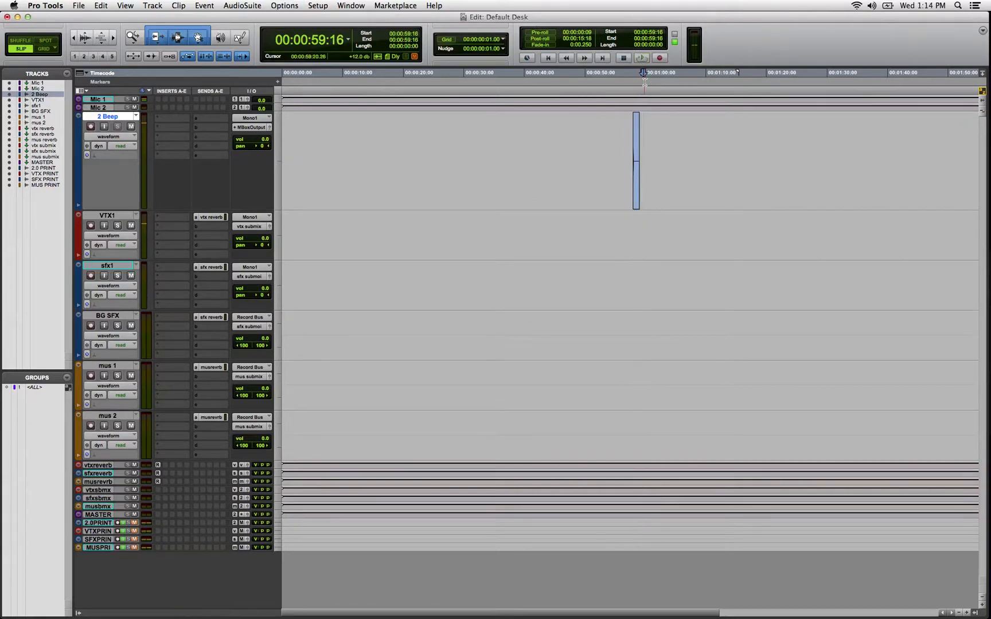
left_click(629, 155, "shift")
key("space")
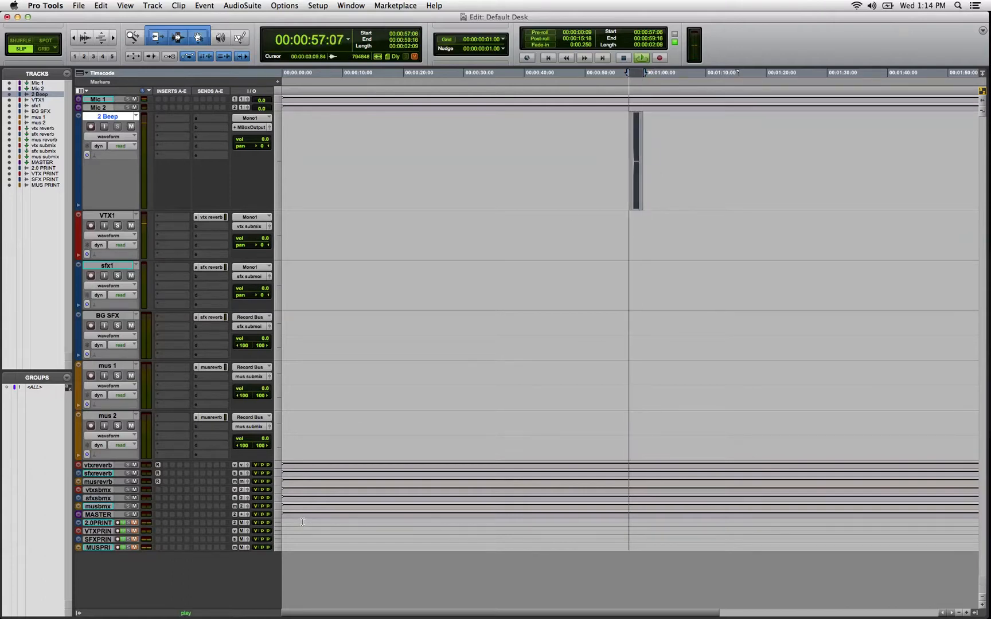
Enlarge the 2.0, VTX, SFX and MUS PRINT tracks to check their meters during playback, and stop playback
left_click_drag(301, 519, 310, 551)
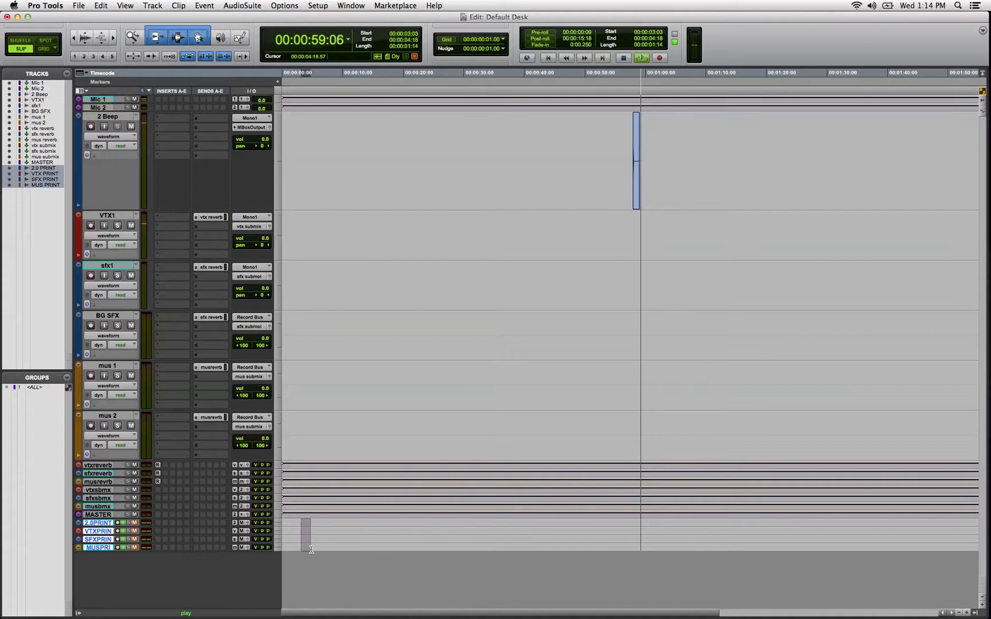
key("ctrl+Up")
key("ctrl+Up")
scroll(304, 549, "down", 3)
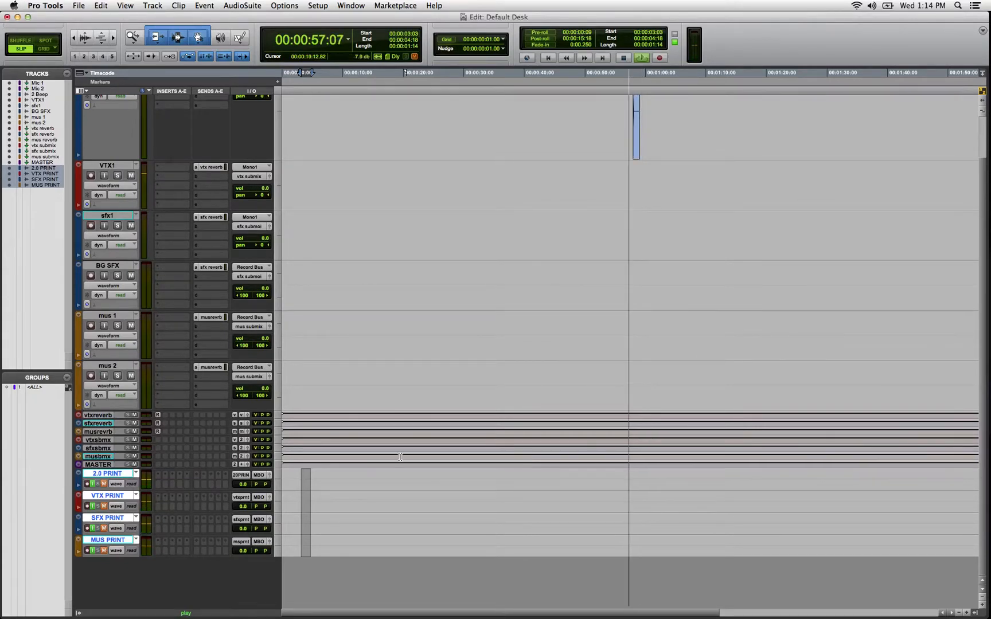
key("space")
Enlarge the MASTER track and add the stereo Maxim multichannel dynamics plug-in to its first insert slot
left_click(359, 325)
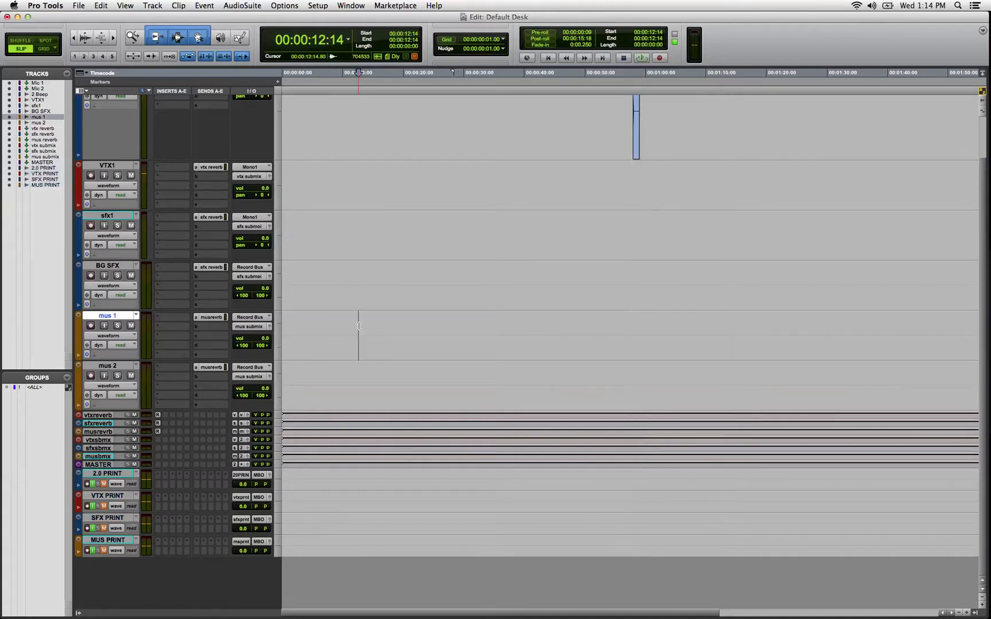
left_click(297, 465)
key("ctrl+Up")
key("ctrl+Up")
key("ctrl+Up")
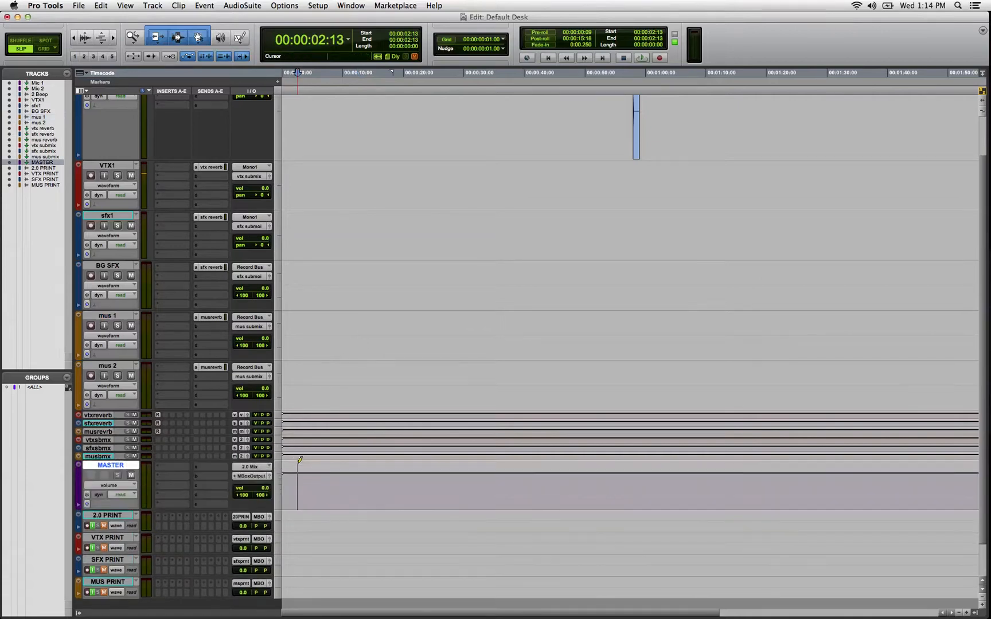
key("ctrl+Up")
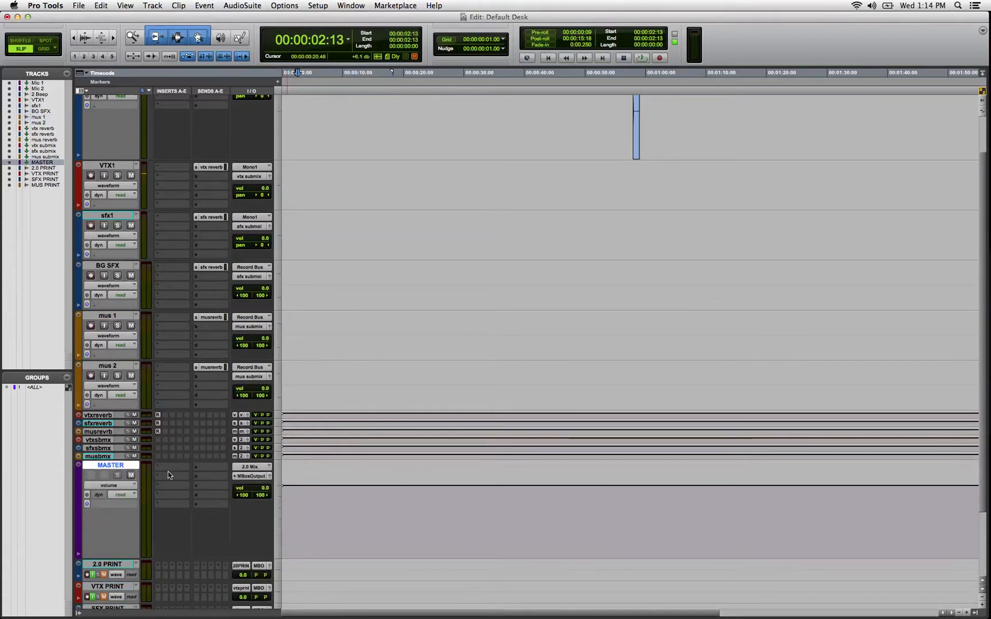
scroll(168, 474, "down", 3)
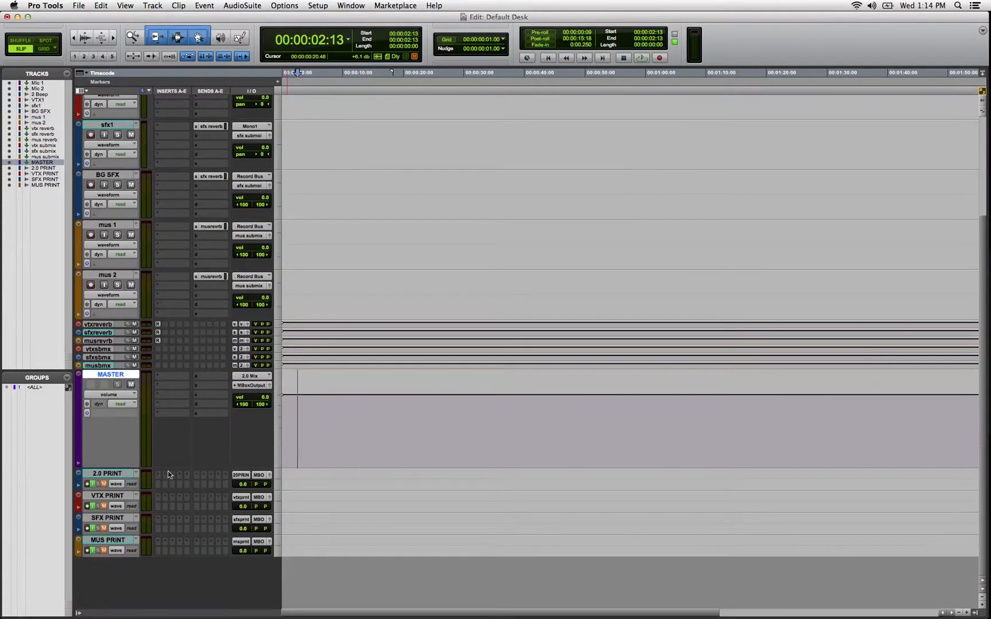
left_click(159, 378)
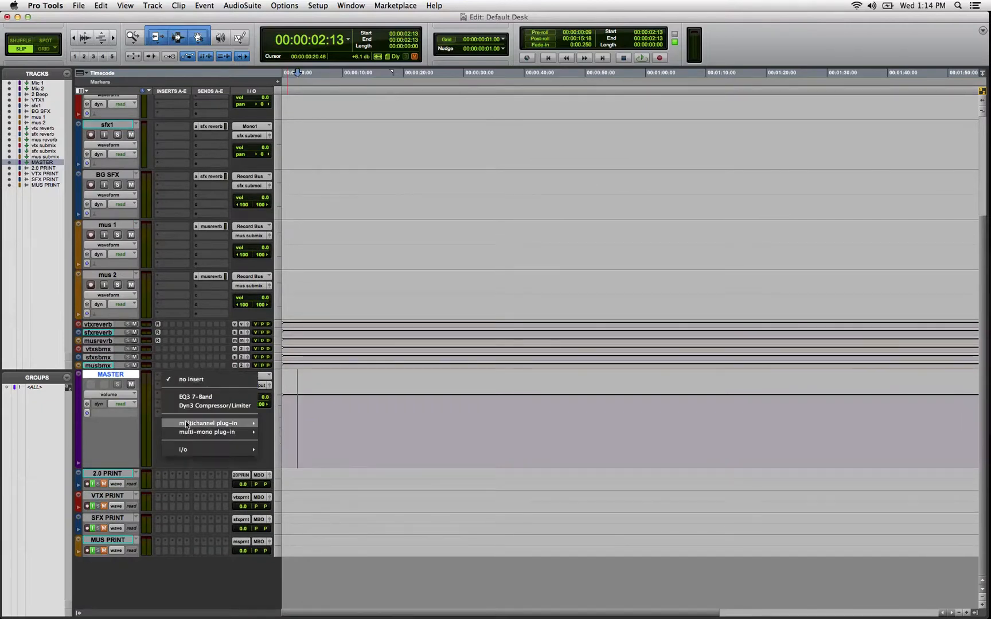
mouse_move(218, 423)
mouse_move(317, 362)
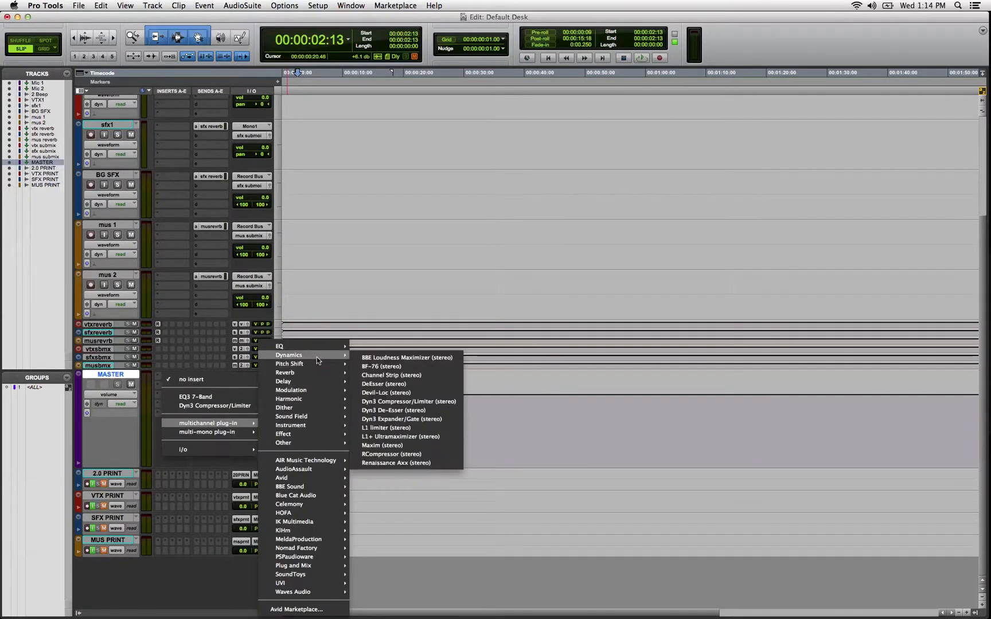
left_click(399, 447)
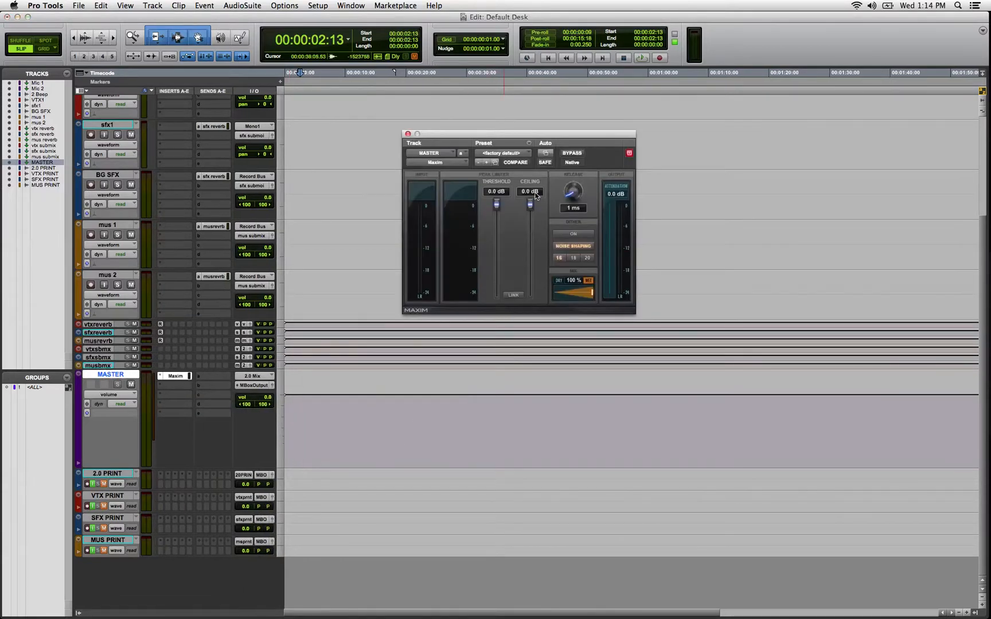
Set the ceiling of the Maxim plug-in on MASTER to -8 dB
left_click(529, 192)
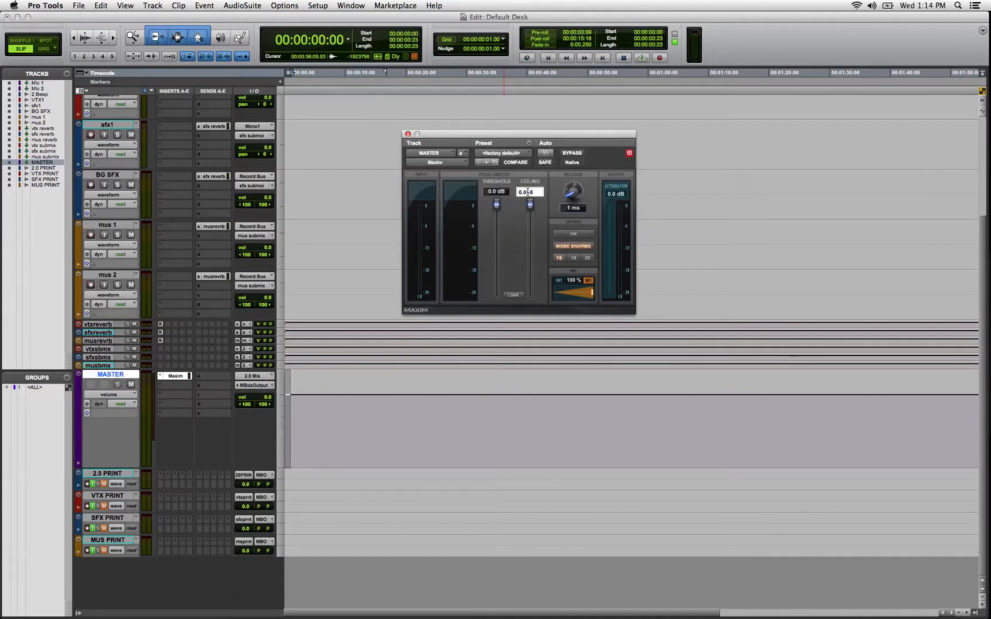
key("BackSpace")
key("BackSpace")
key("BackSpace")
type("-8")
key("Return")
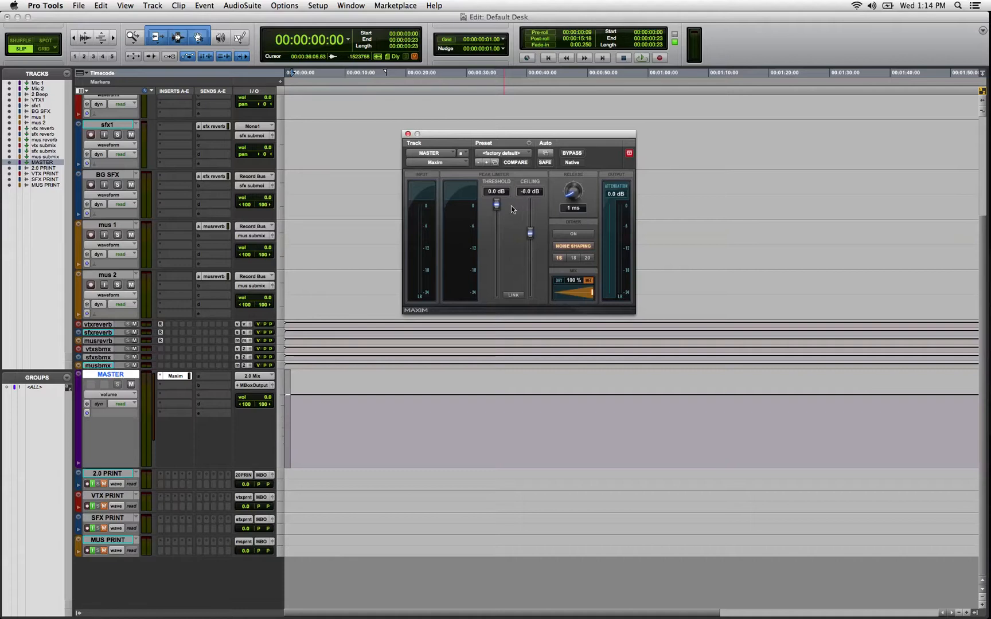
Set Maxim's threshold to -8 dB, and bypass and close the plug-in
left_click(495, 191)
type("-8")
key("Return")
left_click_drag(510, 137, 413, 287)
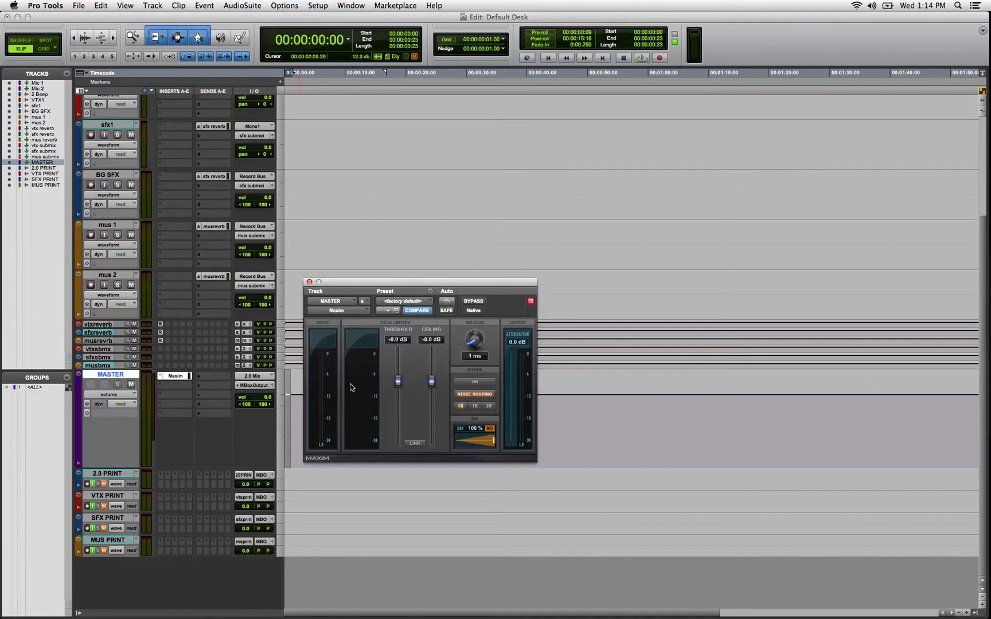
left_click(469, 300)
left_click(309, 282)
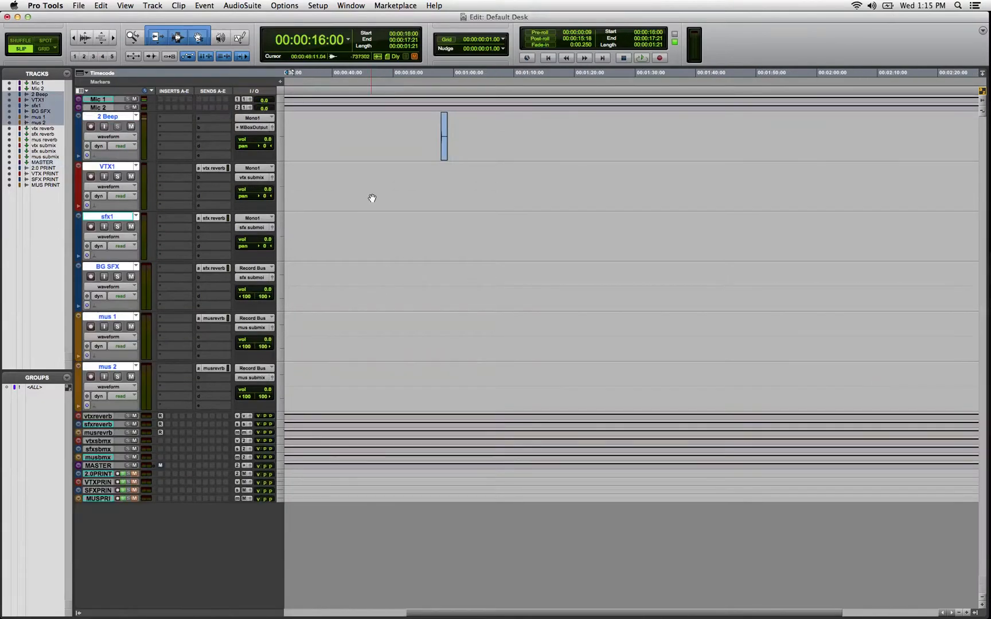
Select the Mic 1 and Mic 2 tracks and increase their heights until their insert slots are visible
left_click_drag(325, 109, 324, 102)
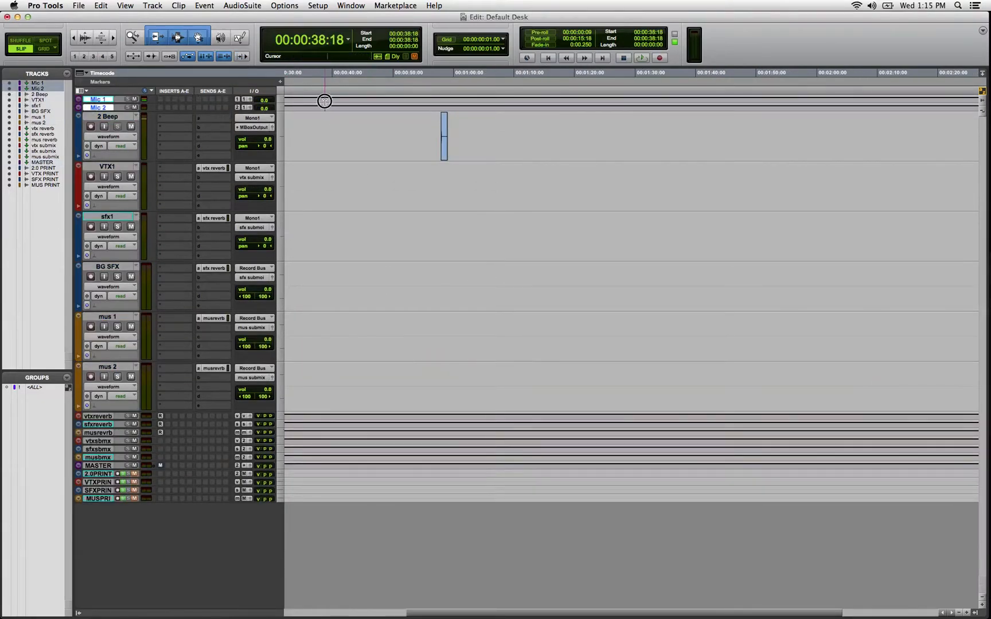
key("ctrl+Up")
key("ctrl+Up")
key("ctrl+Up")
key("ctrl+Up")
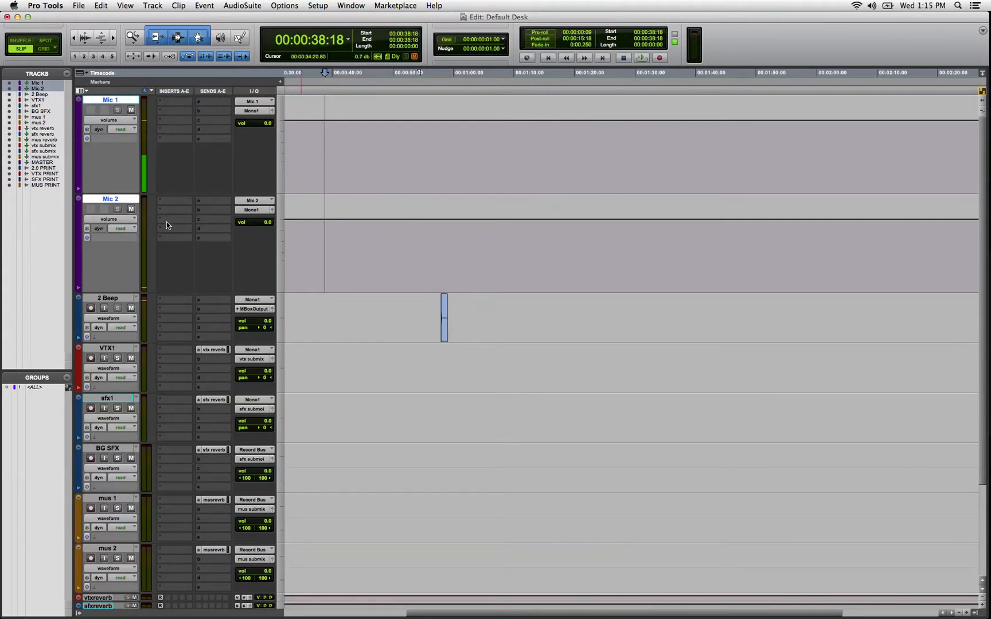
Add a bypassed EQ3 7-Band to Mic 1's first insert slot and a Dyn3 Compressor/Limiter to its second
left_click(171, 101)
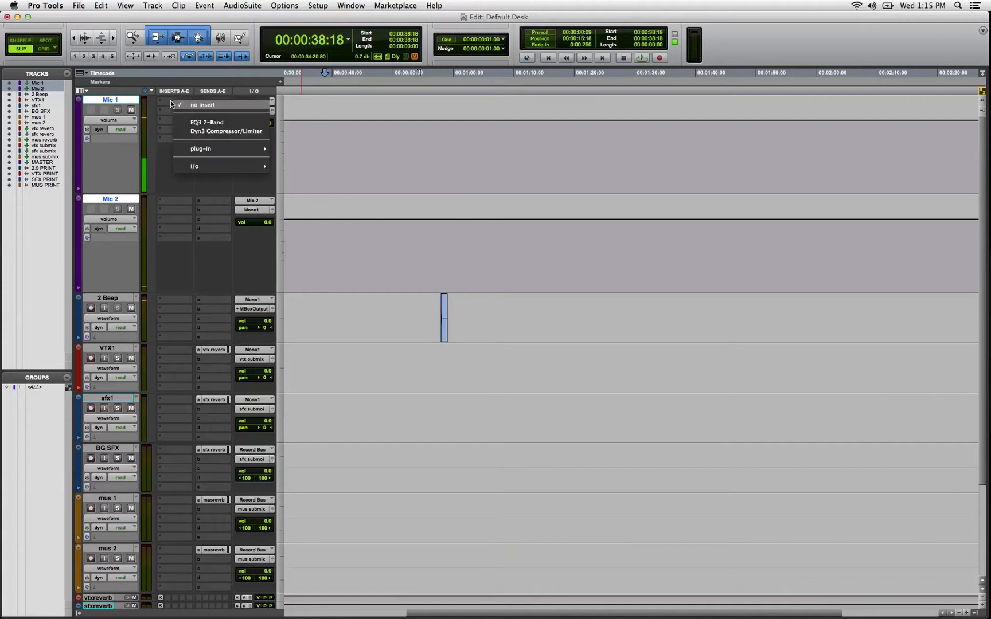
left_click(226, 124)
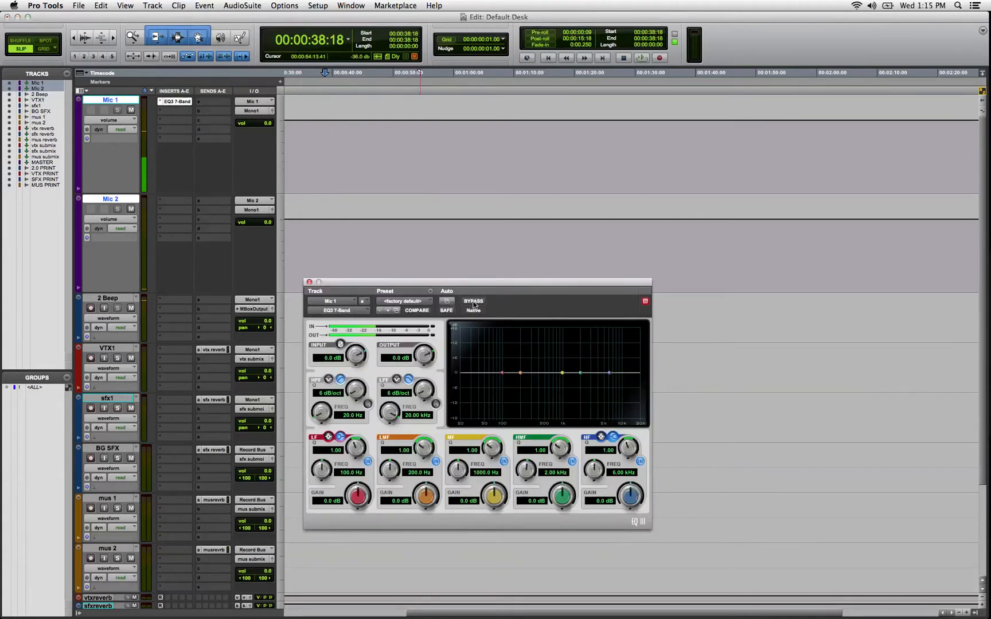
left_click(473, 303)
left_click(182, 113)
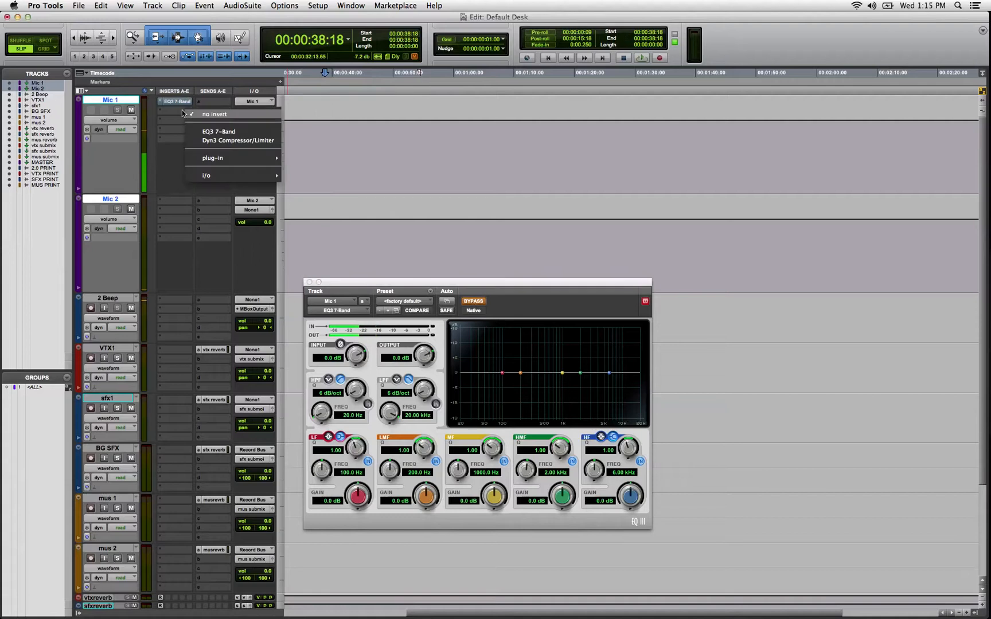
left_click(201, 138)
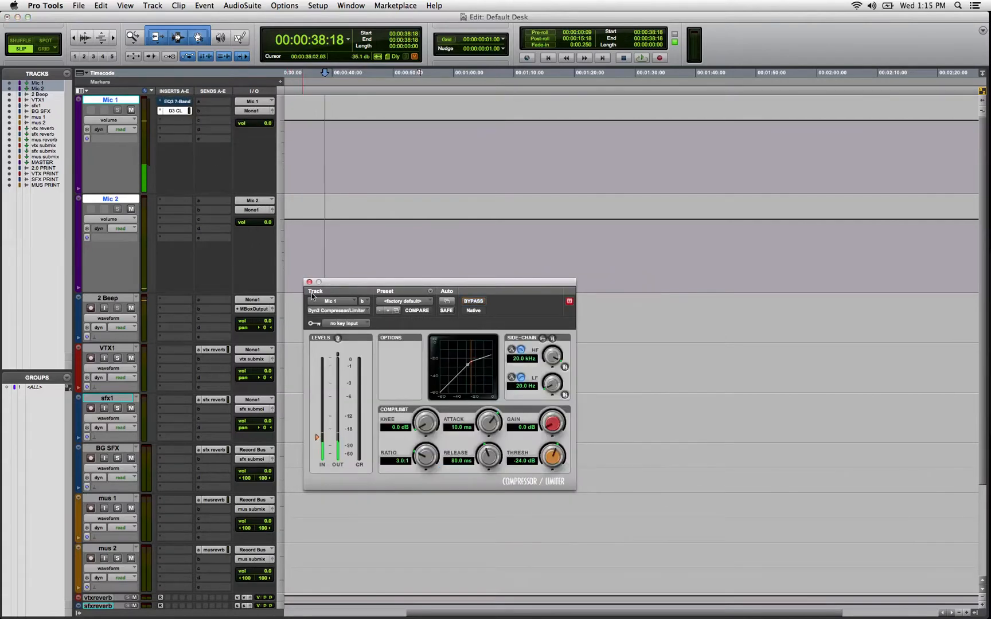
Close the compressor window and copy Mic 1's EQ and compressor/limiter inserts to the matching slots on Mic 2
left_click(309, 282)
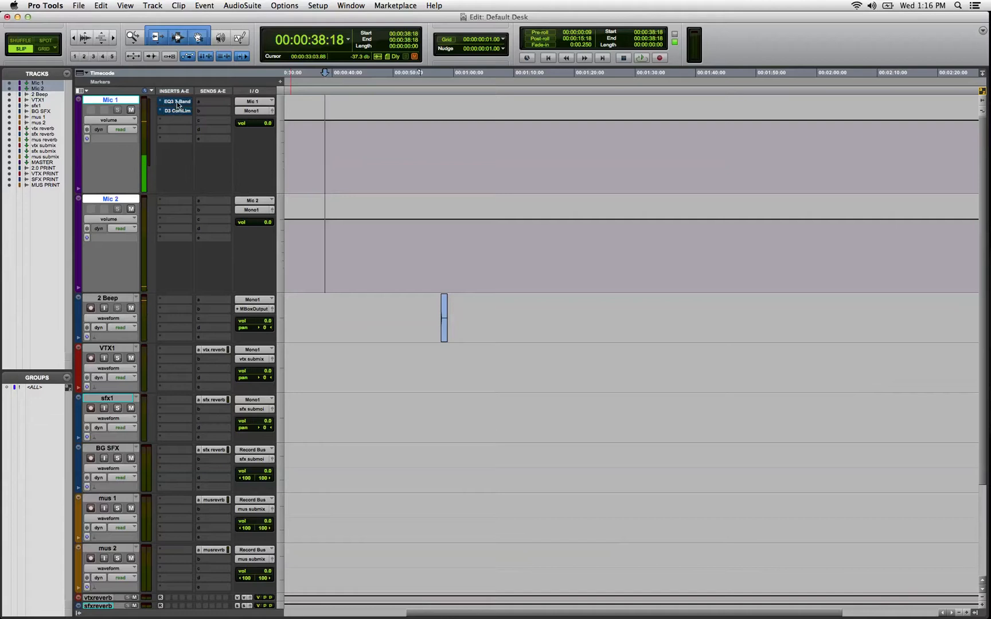
left_click_drag(177, 101, 174, 201)
left_click_drag(180, 116, 188, 213)
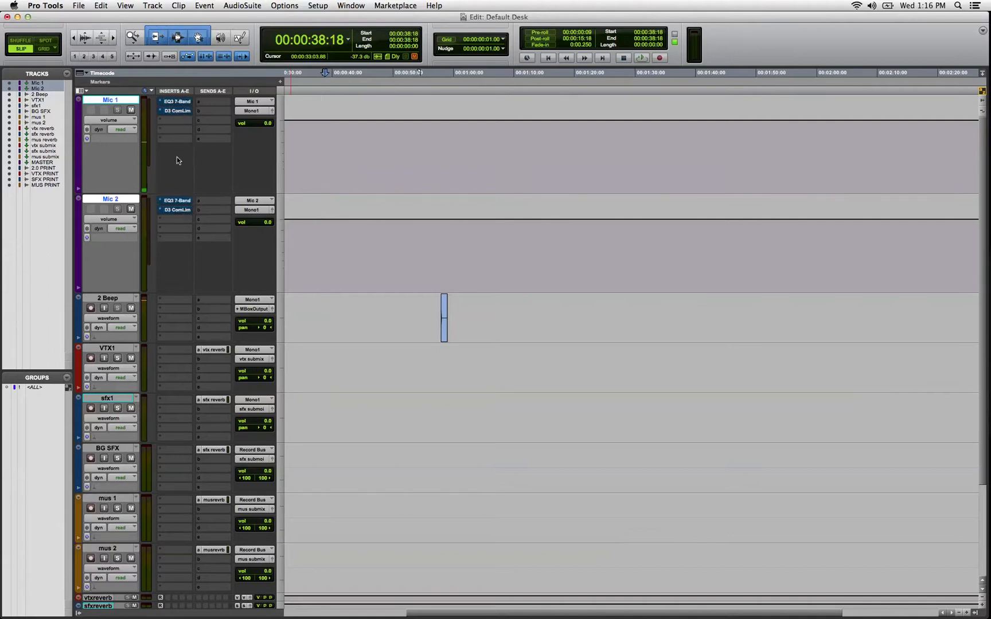
Open Mic 1's compressor/limiter insert to check its bypass setting, and close it again
left_click(171, 103)
left_click(177, 112)
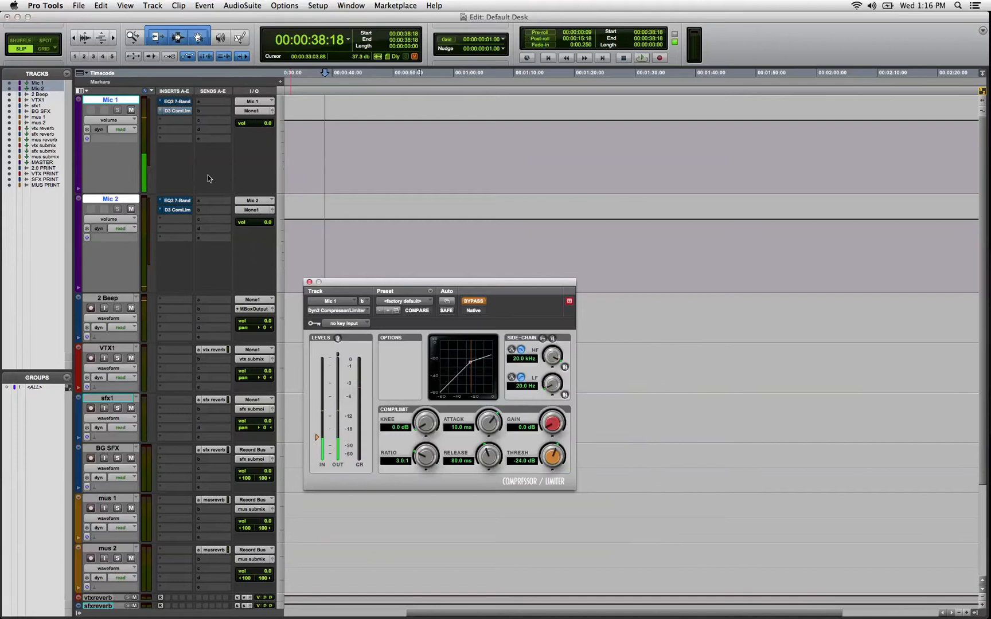
left_click(309, 282)
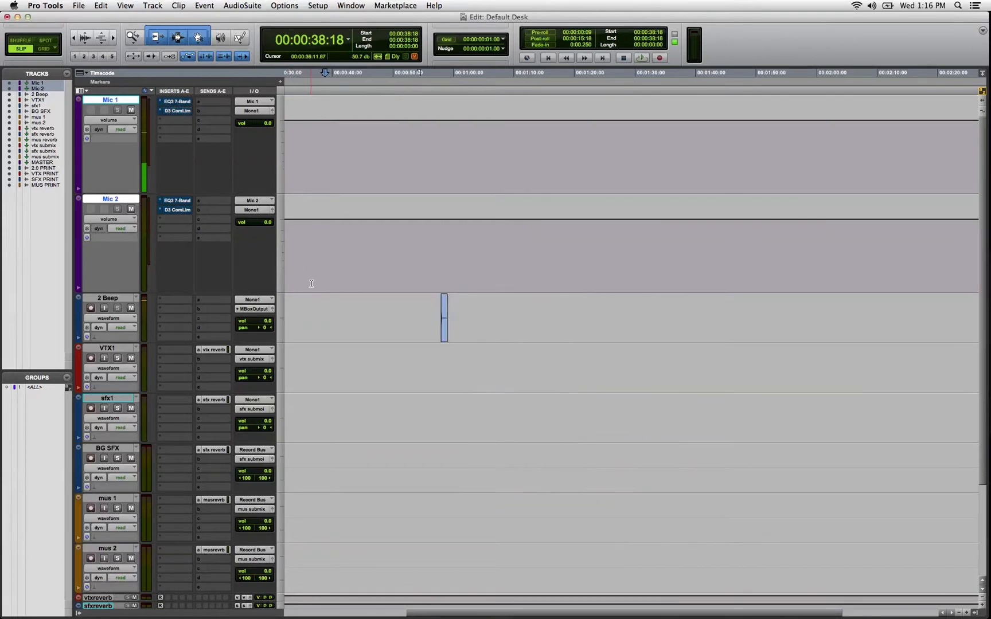
Reduce the Mic 1 and Mic 2 tracks to a minimal height and bring up the Mix window
left_click_drag(317, 186, 334, 216)
key("ctrl+Down")
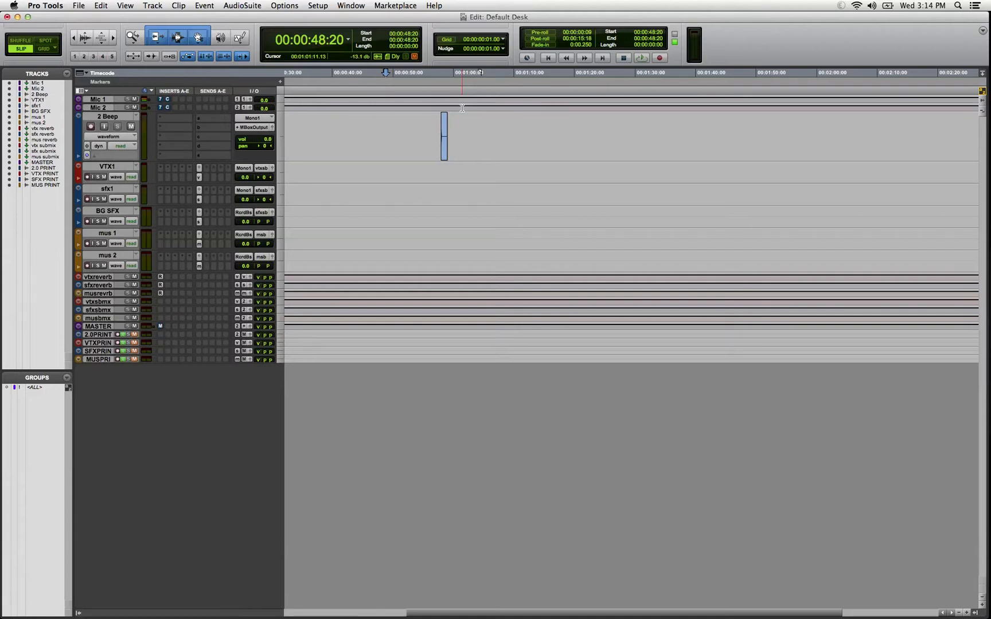
key("super+equal")
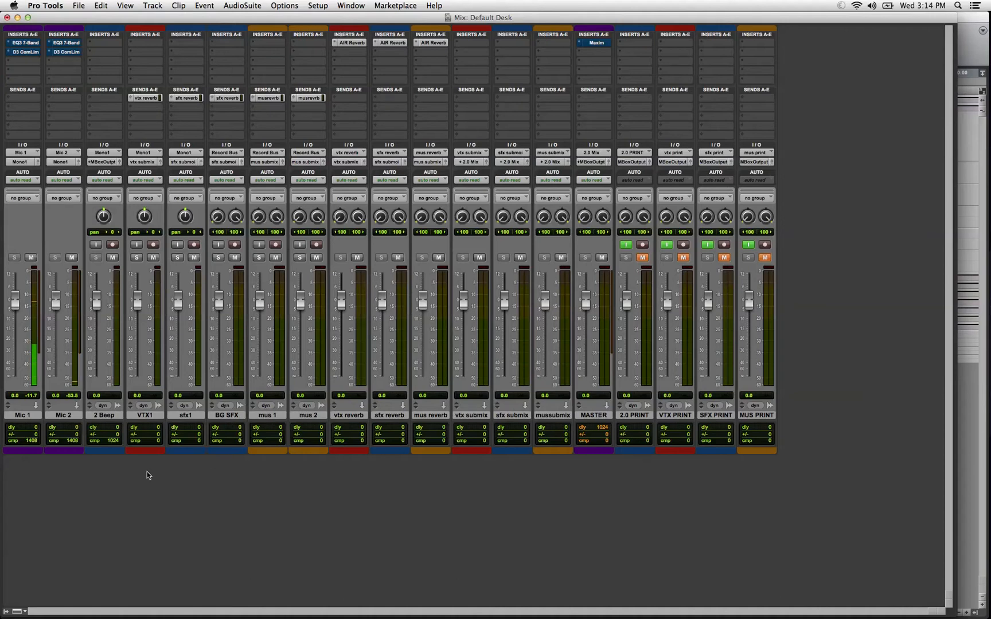
Make three duplicates of the VTX1 track, including its inserts, sends and automation, placed after the original
left_click(141, 416)
right_click(140, 415)
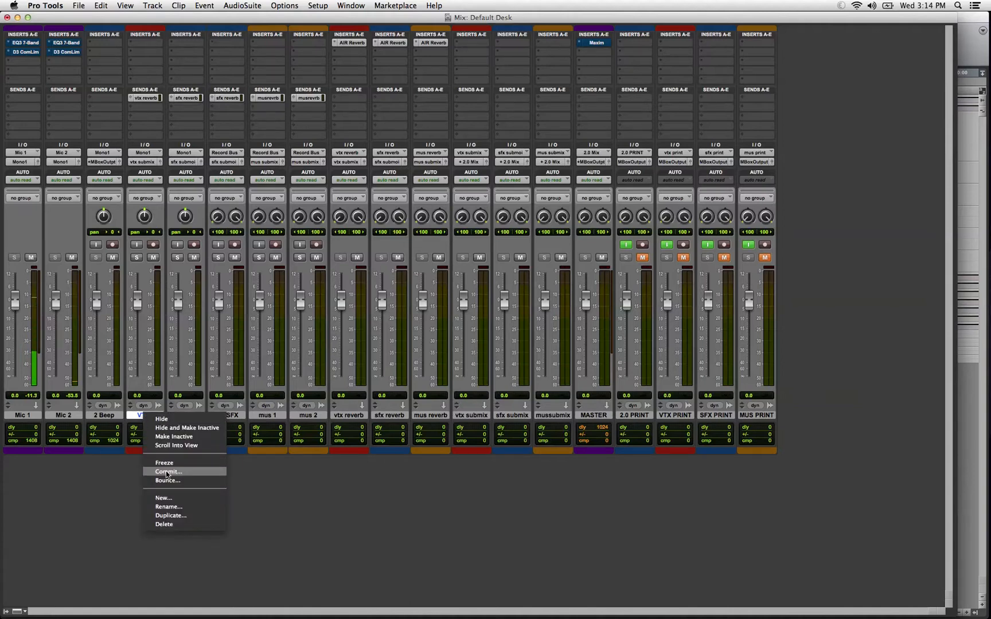
left_click(170, 516)
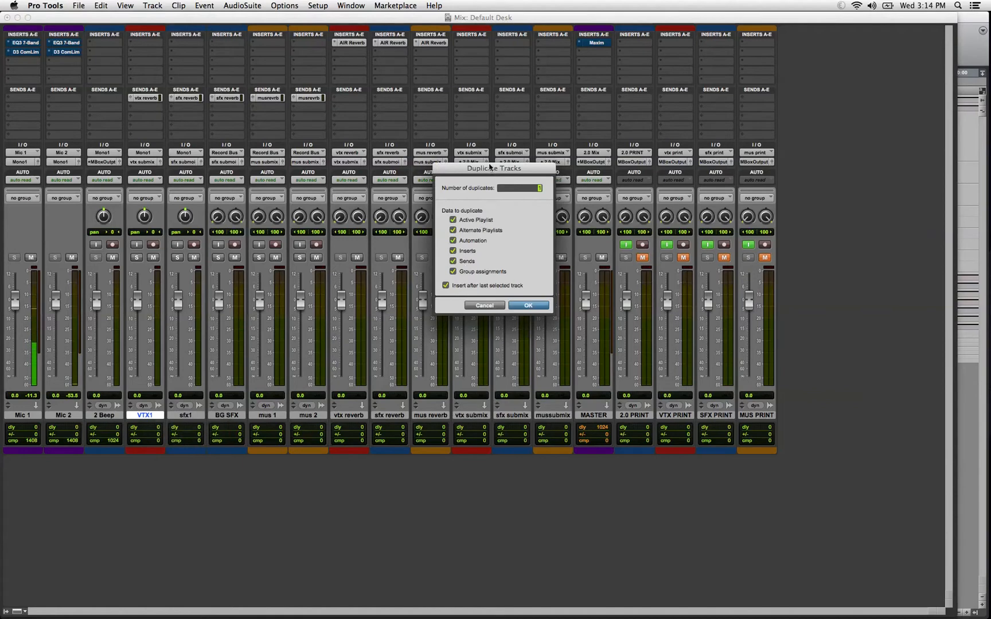
key("Return")
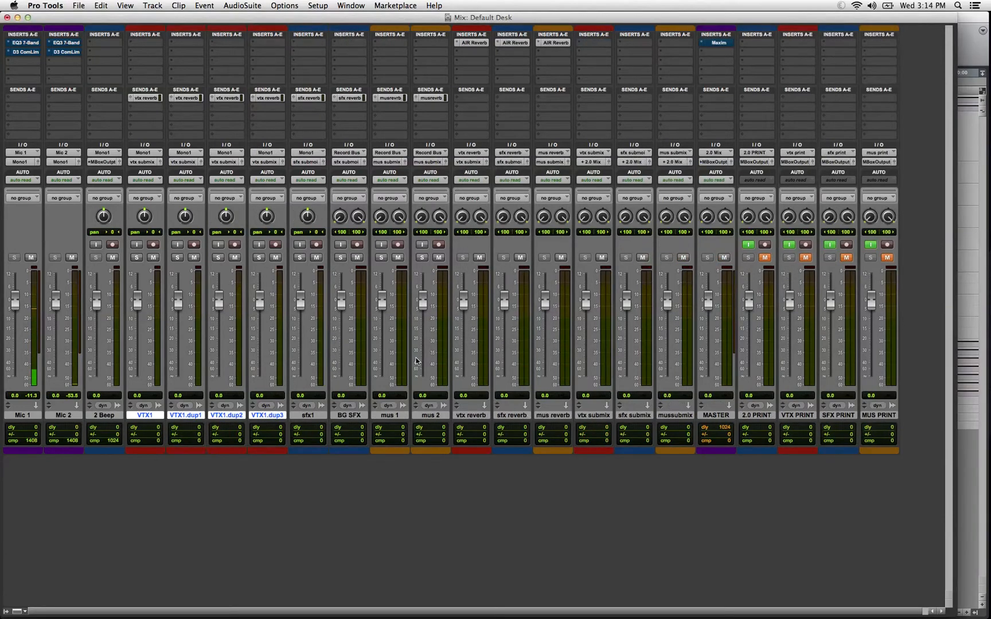
Make three duplicates of the sfx1 track with all its data, placed after the original
left_click(308, 415)
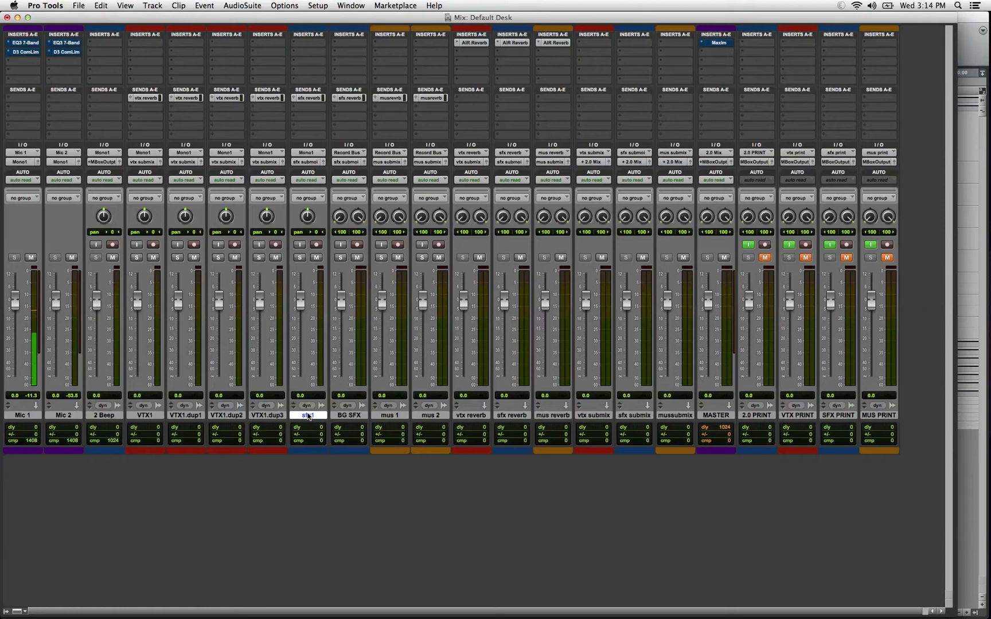
right_click(308, 415)
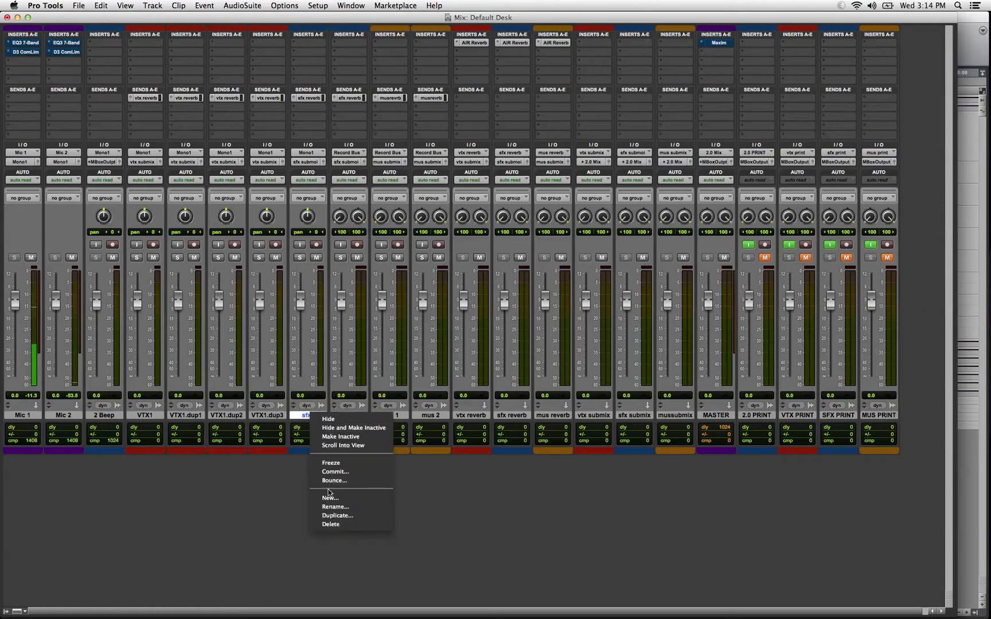
left_click(338, 515)
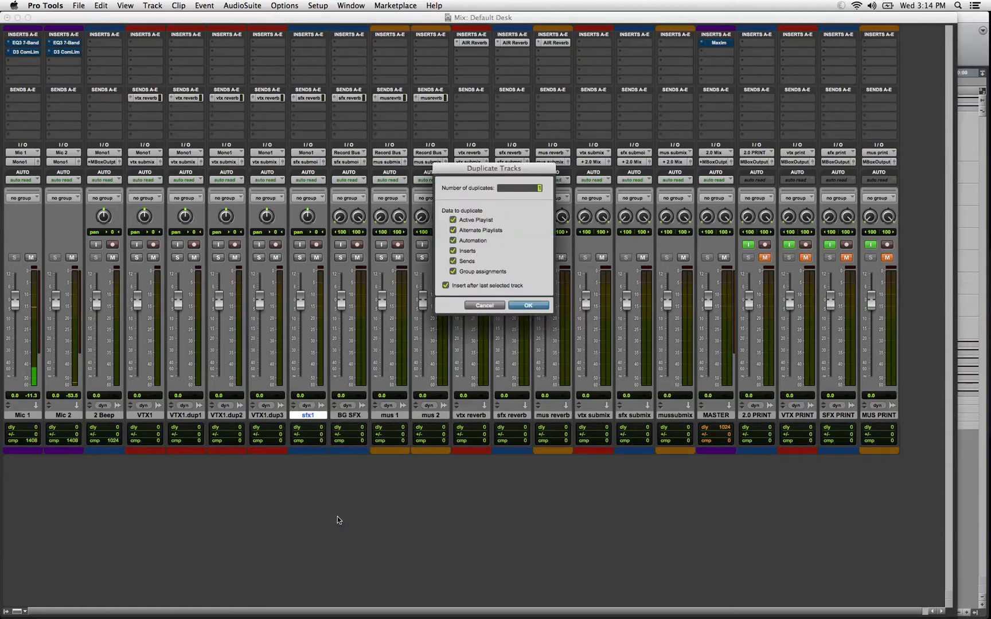
type("3")
key("Return")
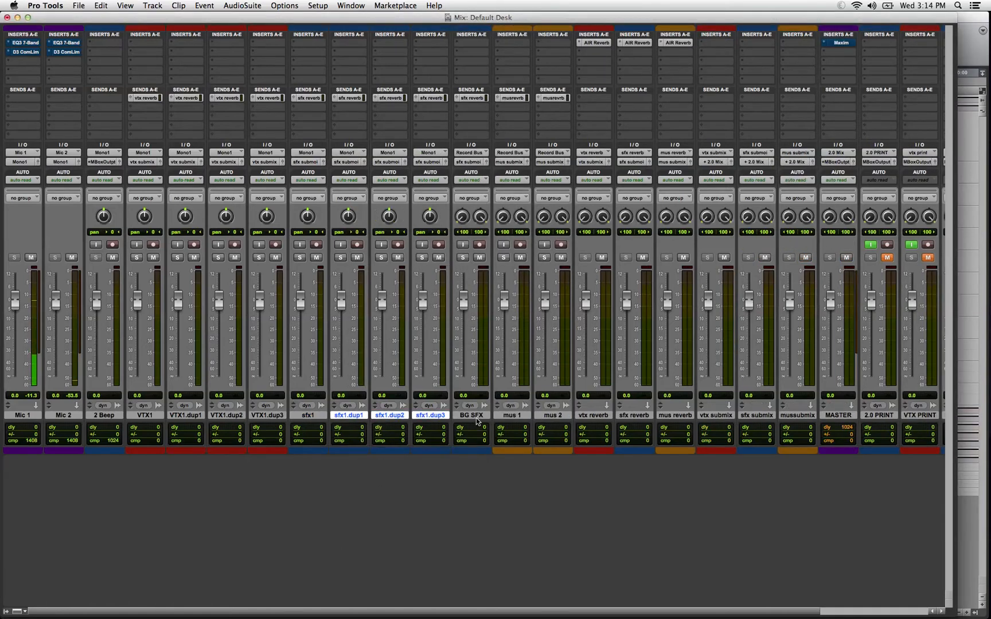
Make three duplicates of the BG SFX track with all its data, placed after the original
left_click(476, 418)
right_click(473, 418)
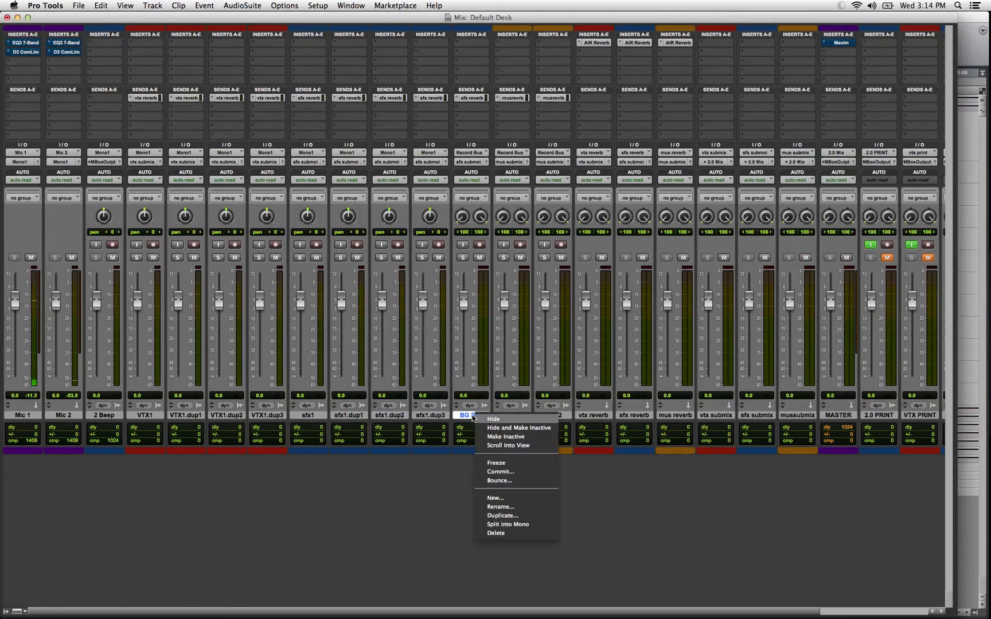
left_click(493, 516)
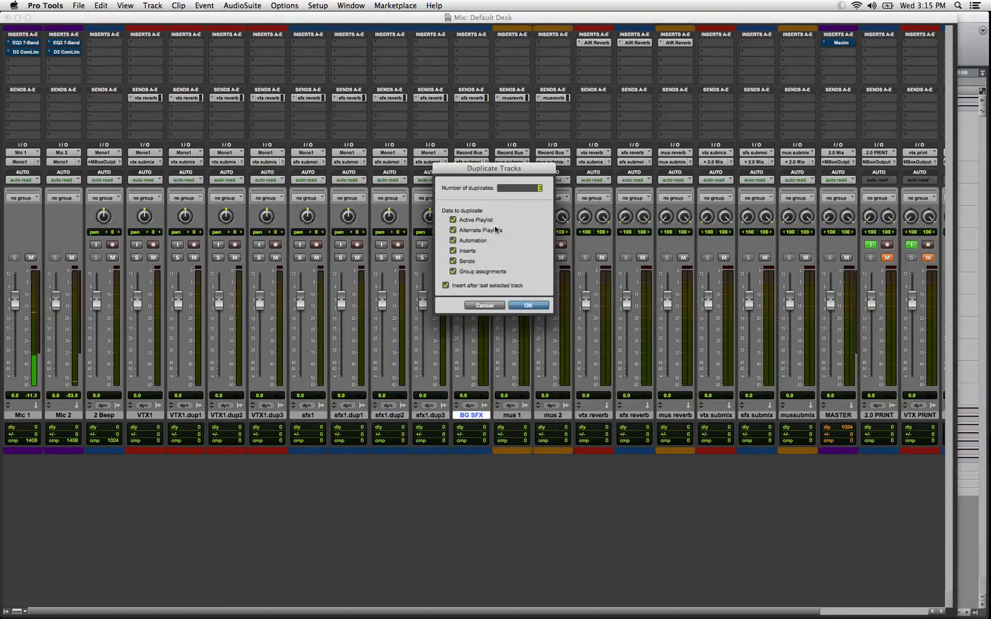
key("Return")
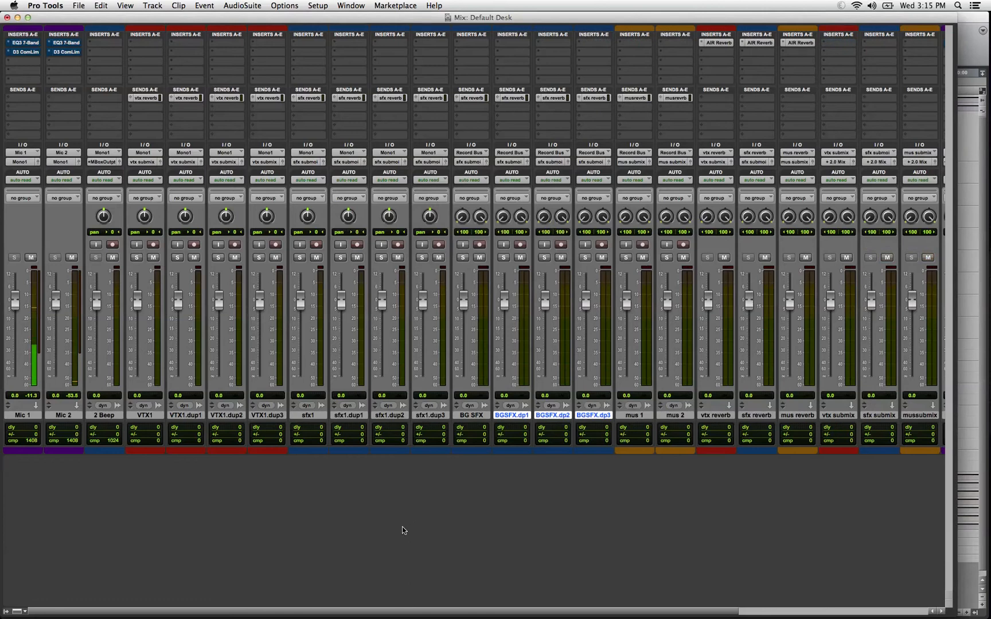
Rename the first VTX1 duplicate as VTX2
double_click(175, 417)
key("Right")
key("BackSpace")
key("BackSpace")
key("BackSpace")
key("BackSpace")
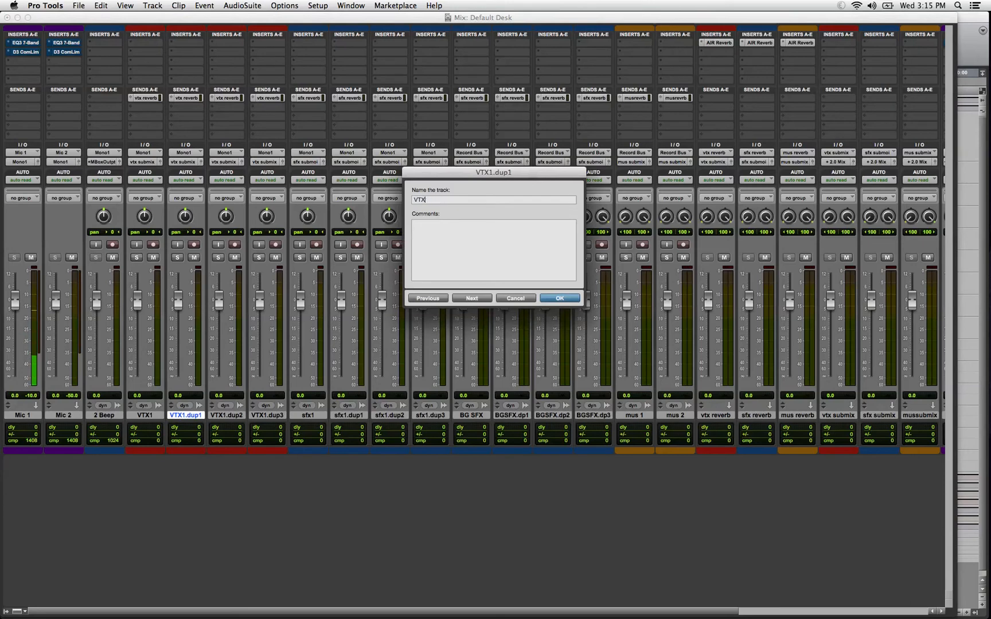
type("2")
key("Return")
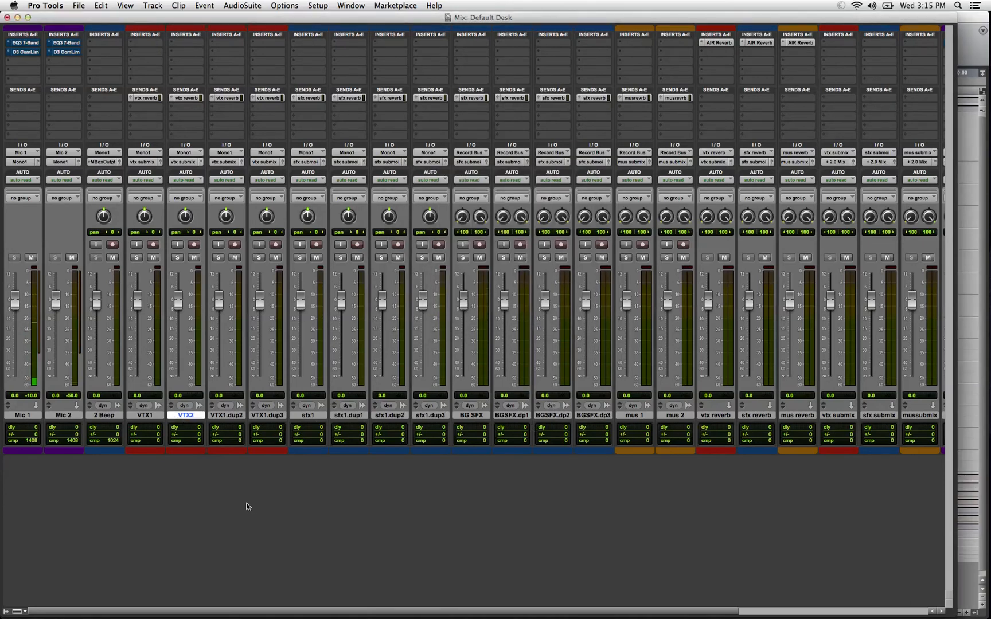
Look over the full mixer layout and save the session
scroll(248, 507, "right", 6)
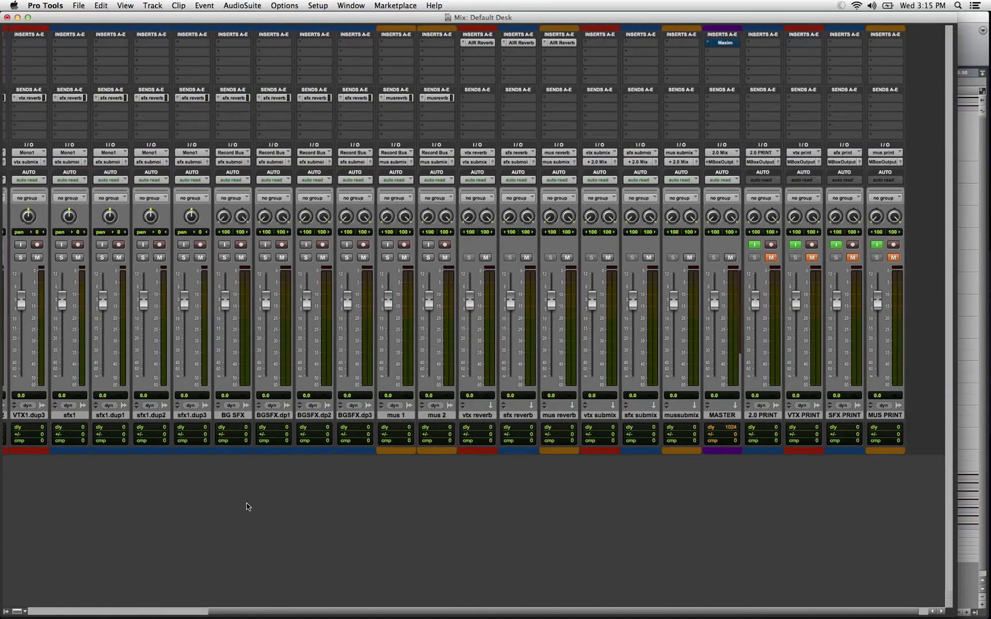
scroll(247, 506, "left", 6)
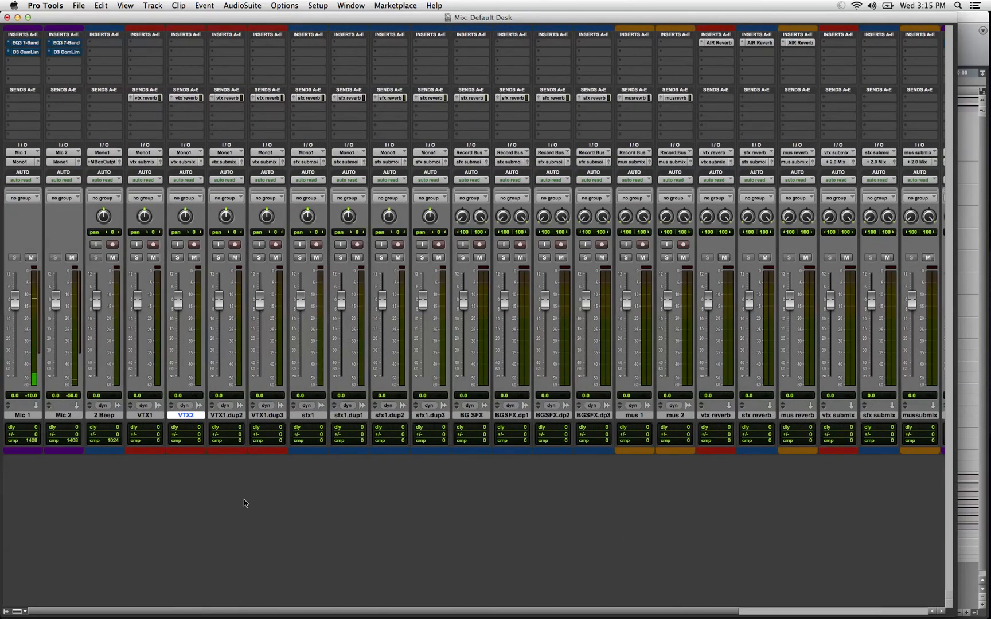
left_click(77, 7)
left_click(85, 64)
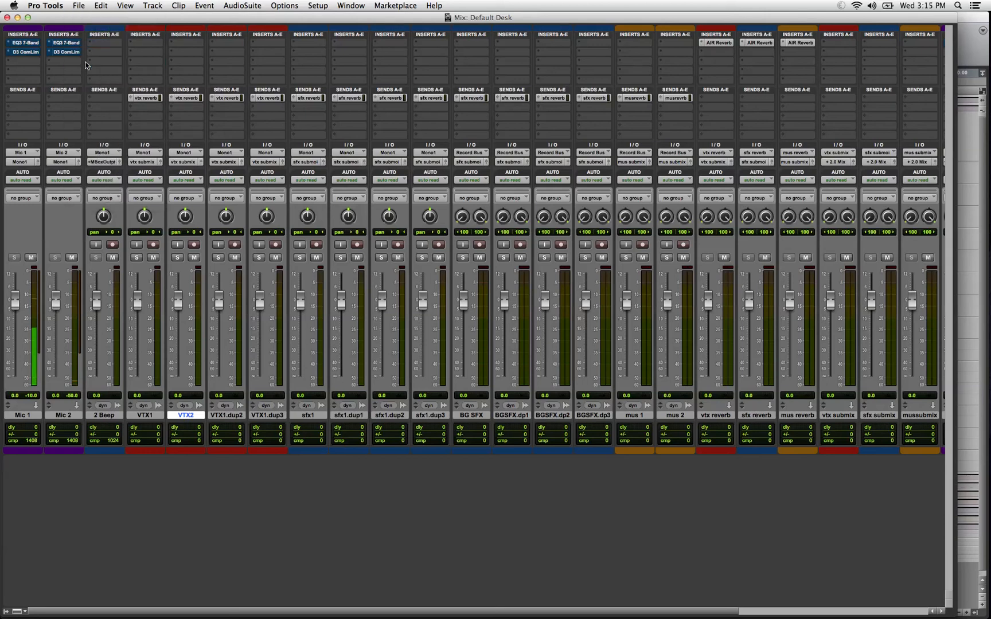